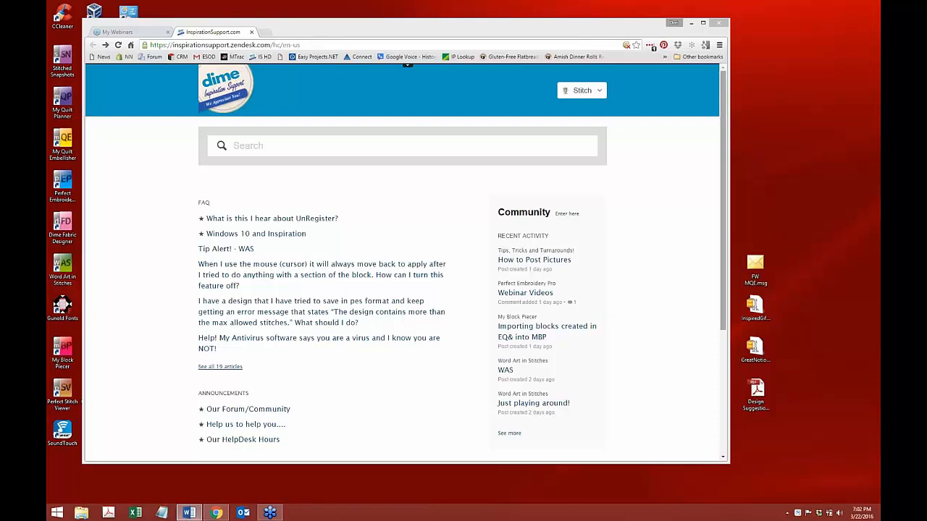
Enter the Community section of the support site and look through the posts in the Word Art in Stitches topic
{"action": "left_click", "coordinate": [725, 108]}
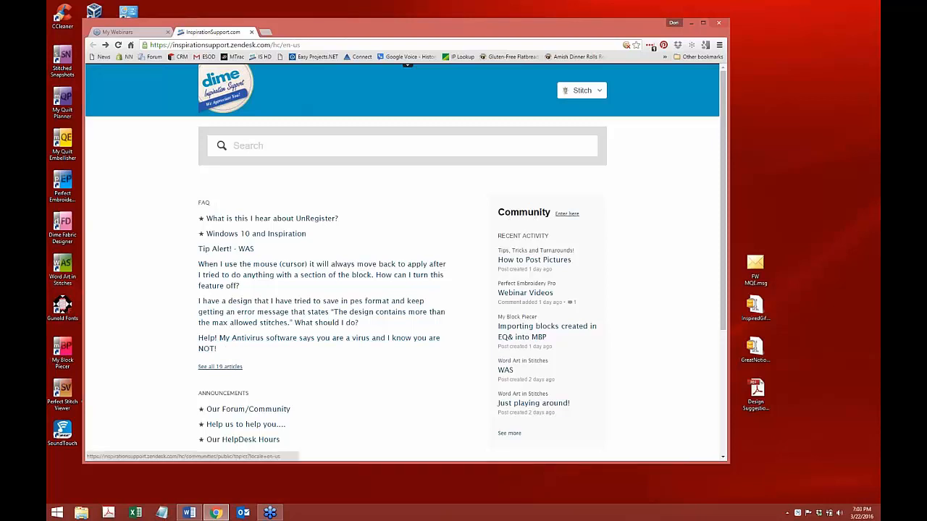
{"action": "left_click", "coordinate": [567, 213]}
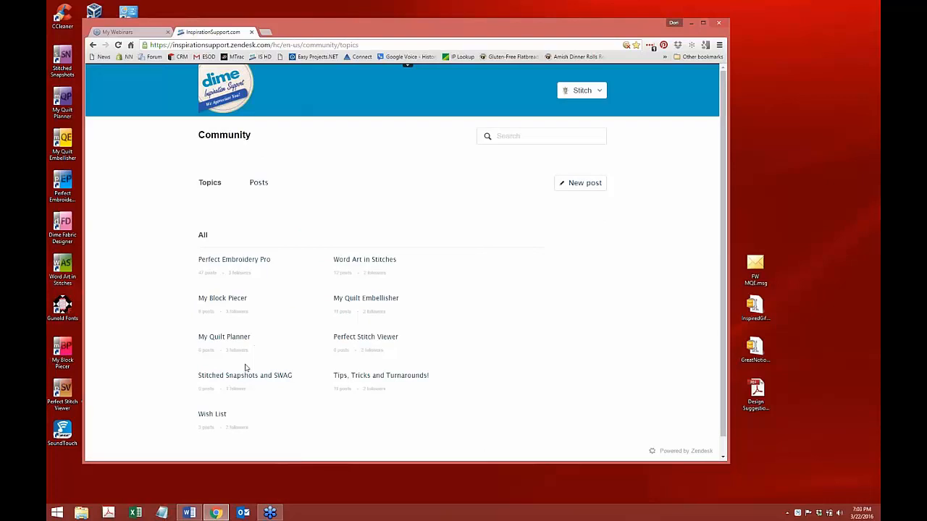
{"action": "left_click", "coordinate": [366, 262]}
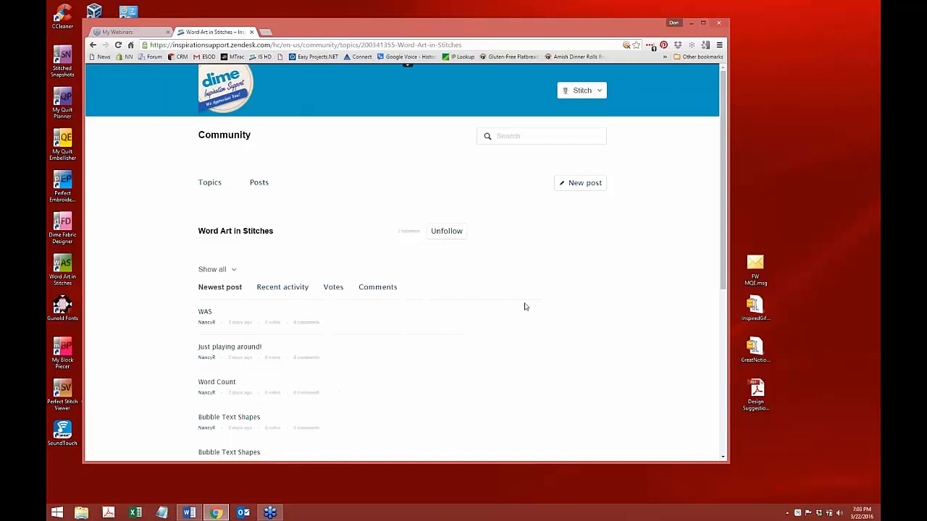
{"action": "scroll", "coordinate": [724, 167], "scroll_direction": "down", "scroll_amount": 2}
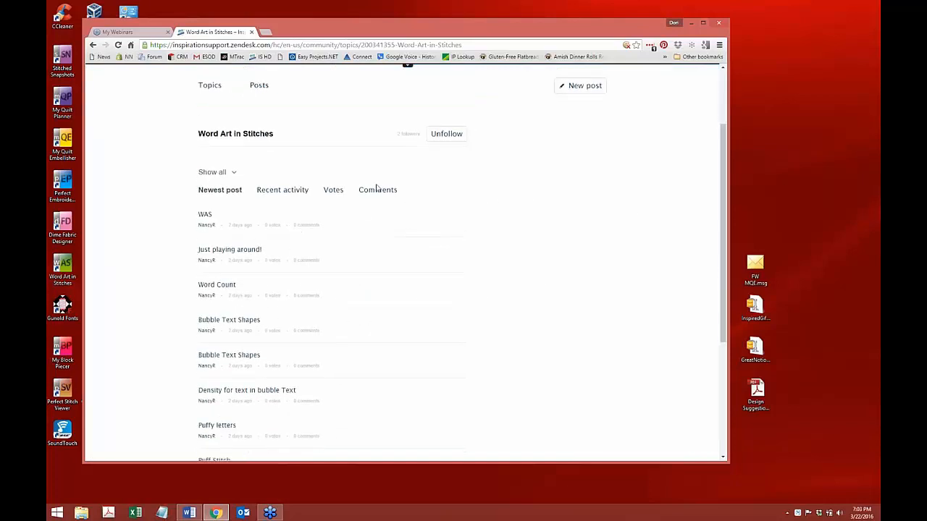
View the list of all community posts and the topics overview, ending back on the posts list
{"action": "left_click", "coordinate": [258, 88]}
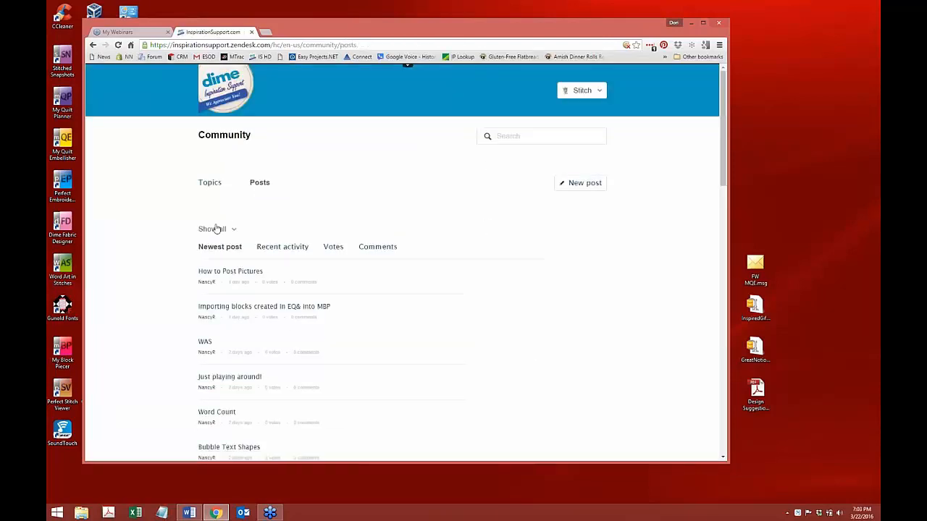
{"action": "left_click", "coordinate": [209, 183]}
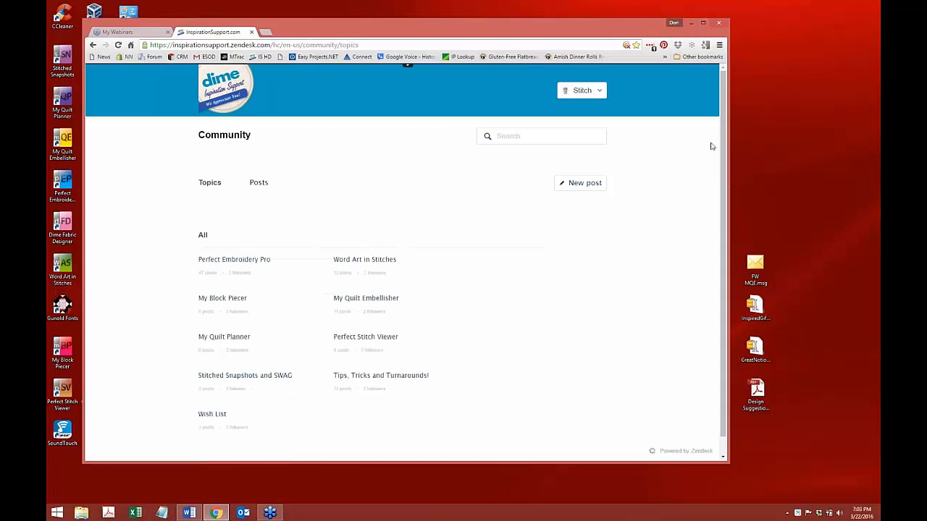
{"action": "scroll", "coordinate": [724, 140], "scroll_direction": "down", "scroll_amount": 1}
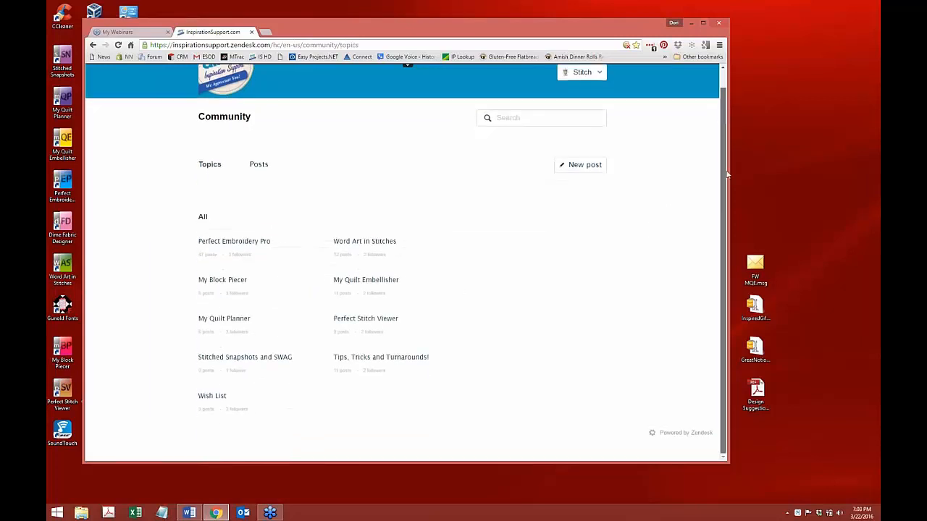
{"action": "left_click", "coordinate": [93, 45]}
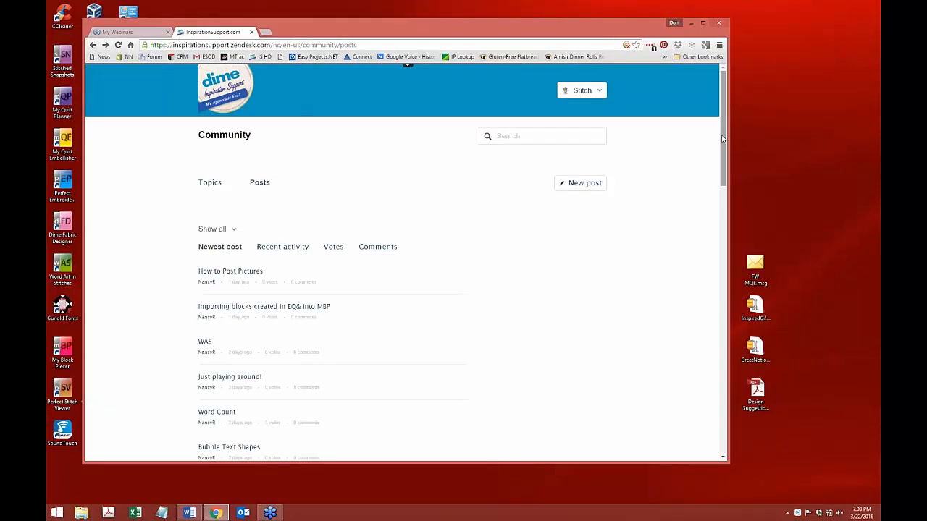
{"action": "left_click_drag", "start_coordinate": [722, 139], "coordinate": [742, 116]}
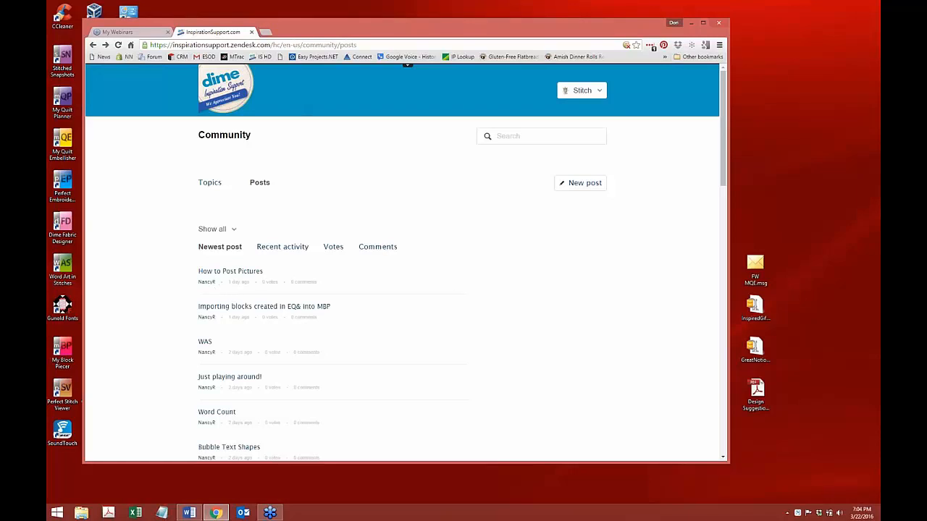
Read the "How to Post Pictures" community post and return to the support site's home page
{"action": "left_click", "coordinate": [230, 271]}
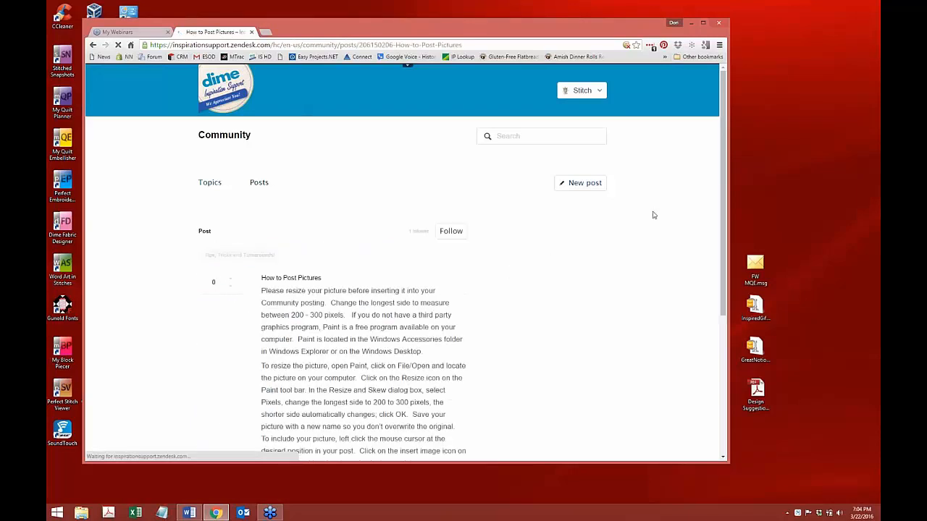
{"action": "left_click_drag", "start_coordinate": [724, 121], "coordinate": [740, 107]}
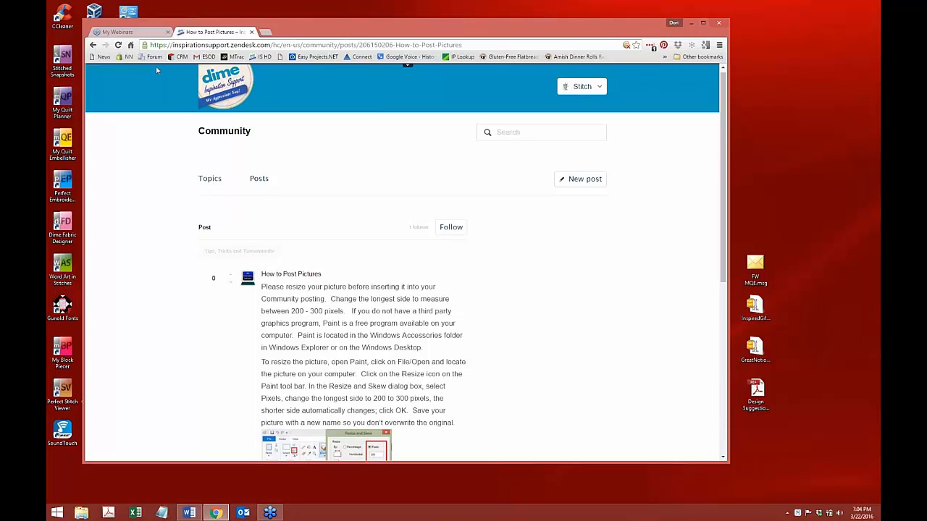
{"action": "left_click", "coordinate": [94, 45]}
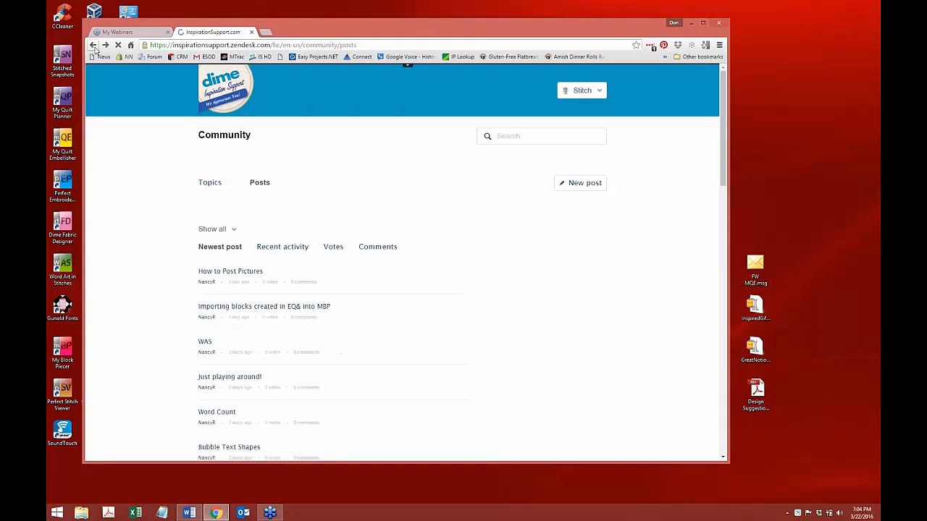
{"action": "left_click", "coordinate": [93, 45]}
{"action": "left_click", "coordinate": [94, 45]}
{"action": "left_click", "coordinate": [93, 45]}
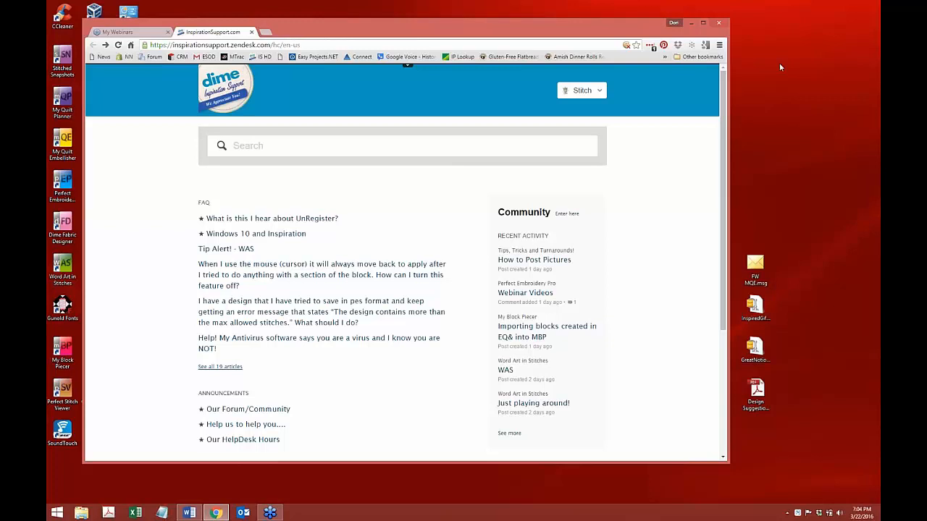
{"action": "left_click", "coordinate": [861, 59]}
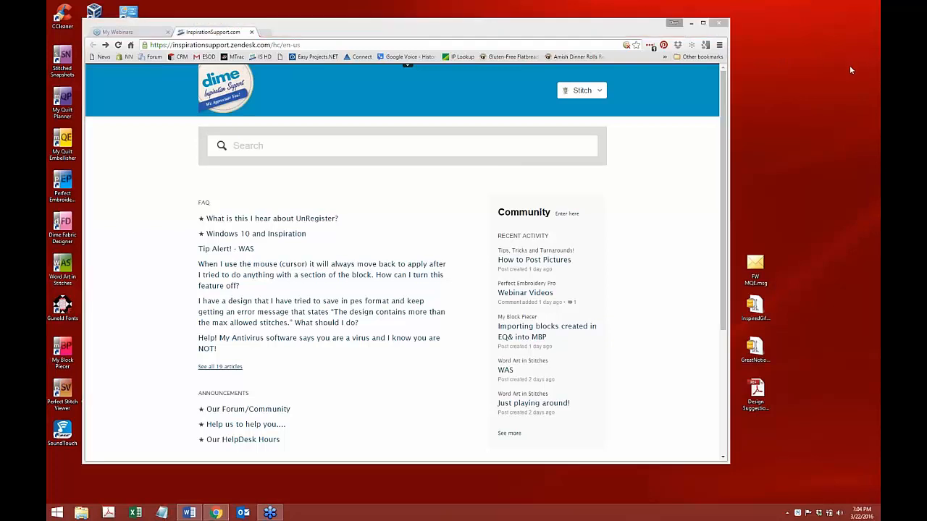
Switch to My Quilt Embellisher with its empty Design1 page
{"action": "left_click", "coordinate": [496, 269]}
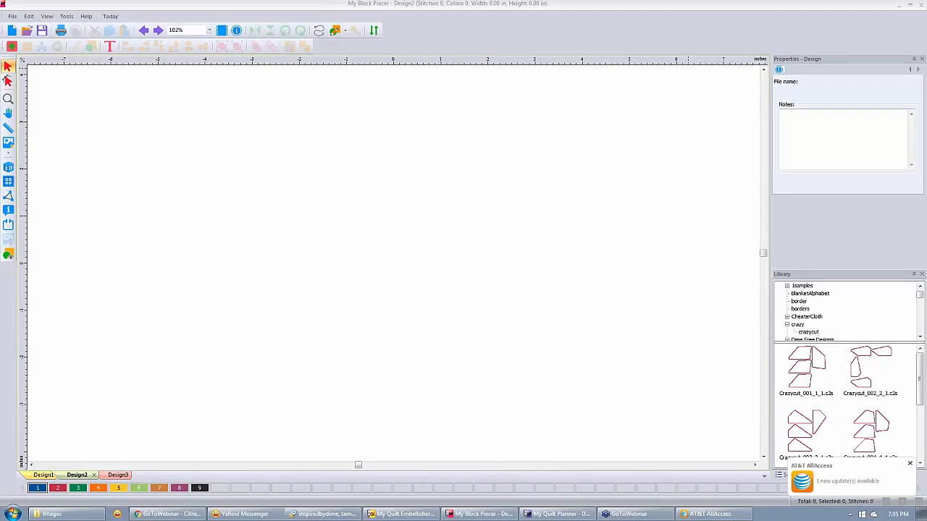
{"action": "left_click", "coordinate": [402, 514]}
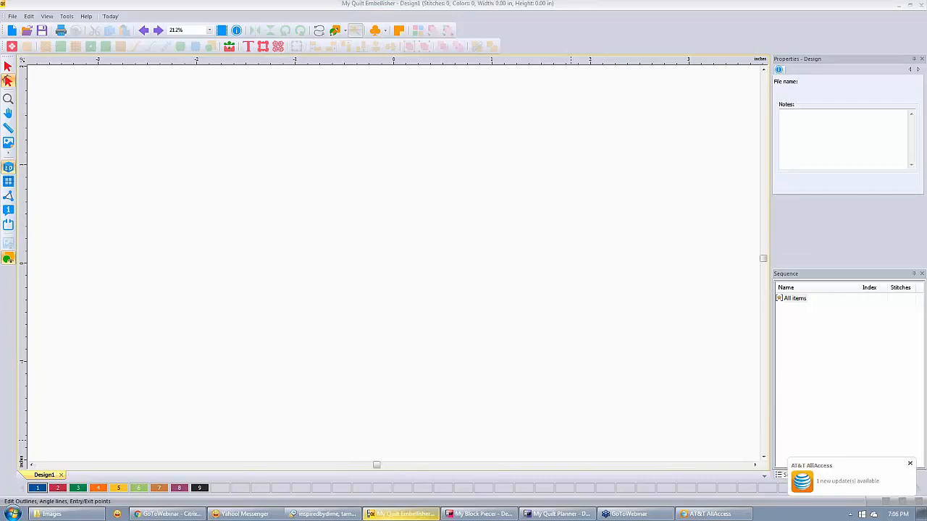
{"action": "left_click", "coordinate": [401, 515]}
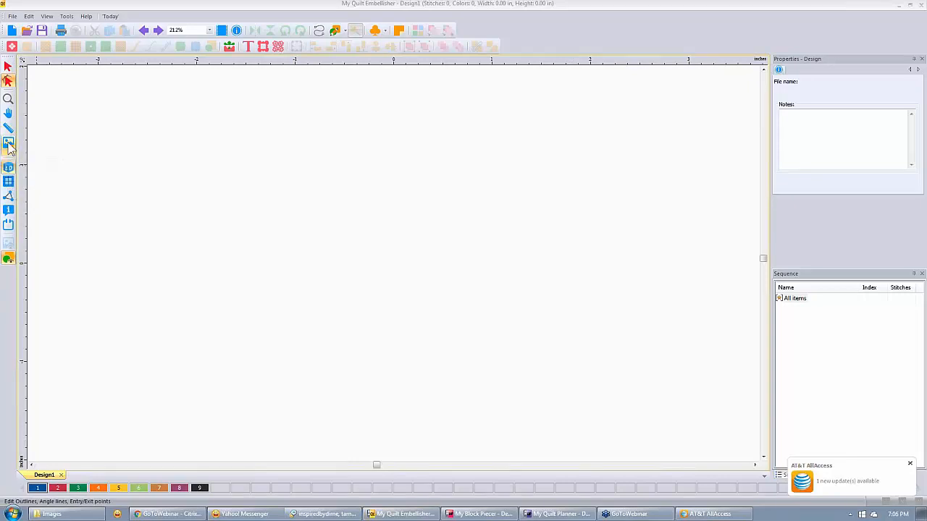
Load 4star.JPG from the Images folder as the backdrop of the design
{"action": "left_click", "coordinate": [12, 16]}
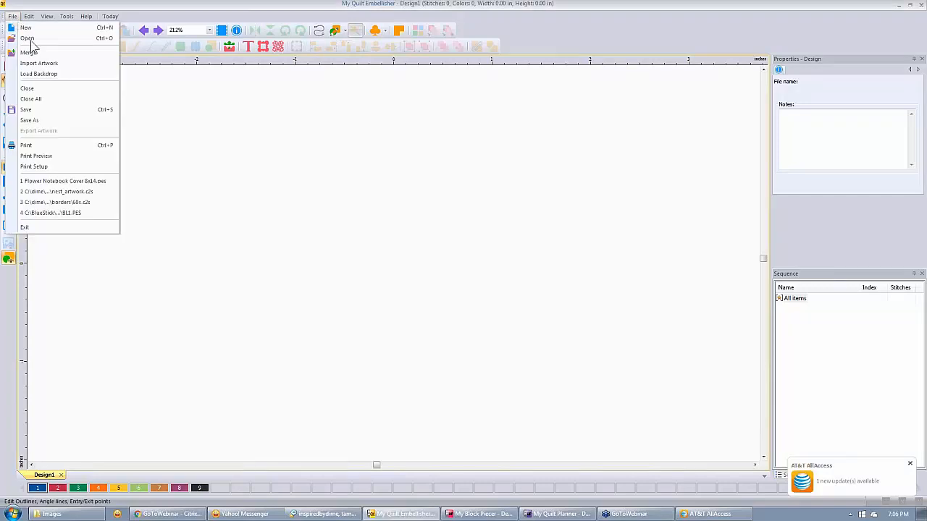
{"action": "left_click", "coordinate": [53, 75]}
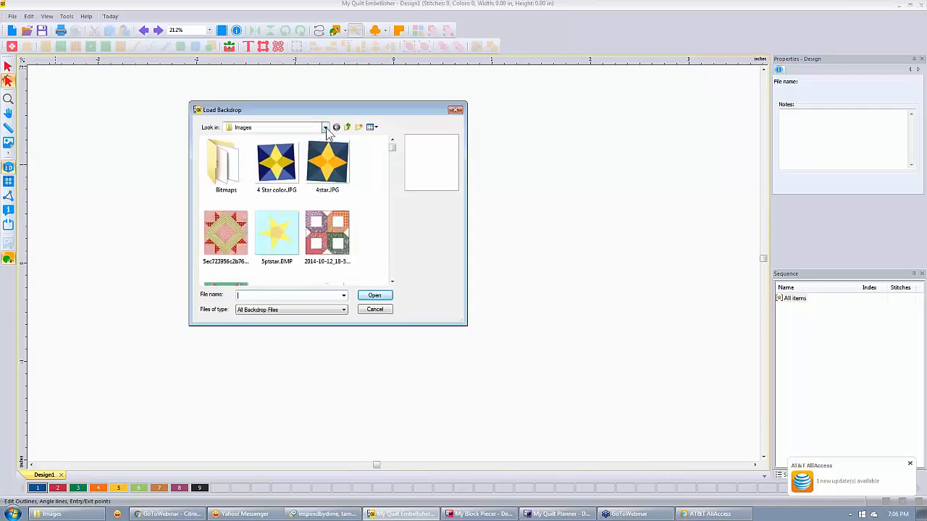
{"action": "left_click", "coordinate": [325, 127]}
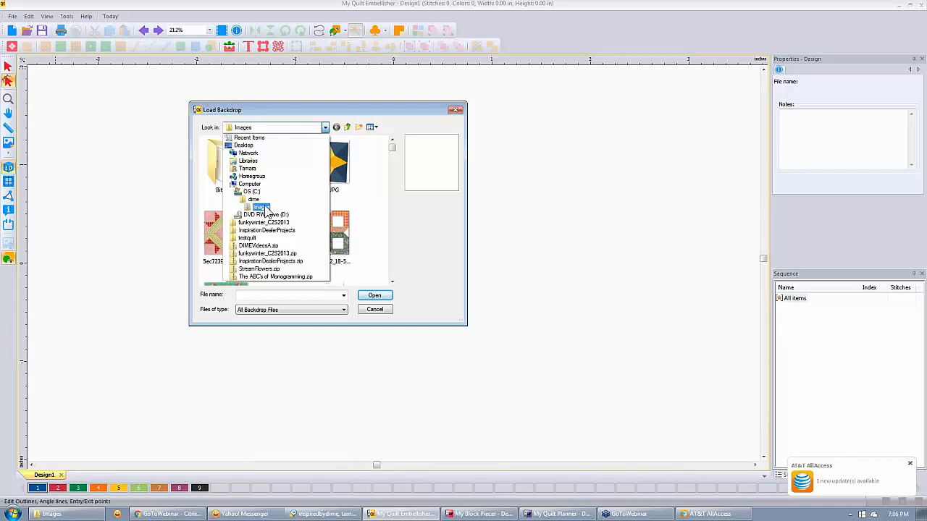
{"action": "left_click", "coordinate": [326, 128]}
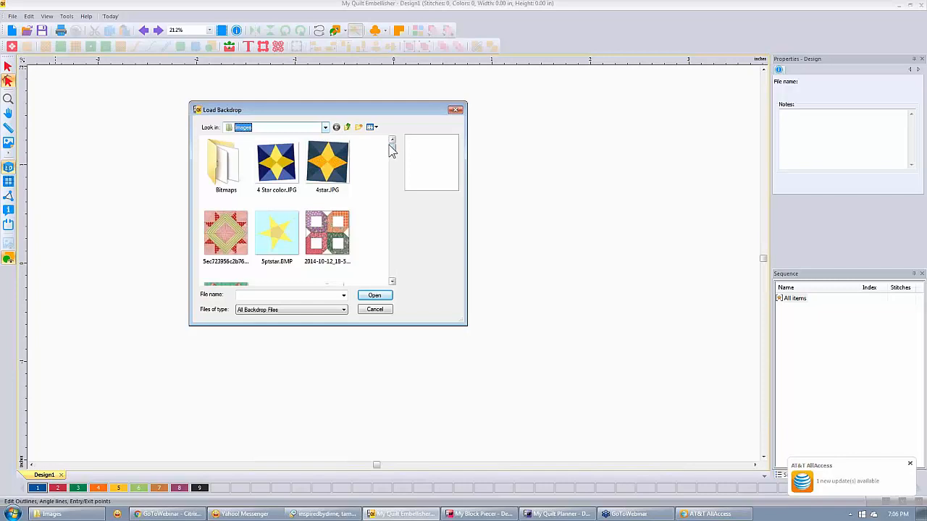
{"action": "left_click_drag", "start_coordinate": [391, 149], "coordinate": [389, 275]}
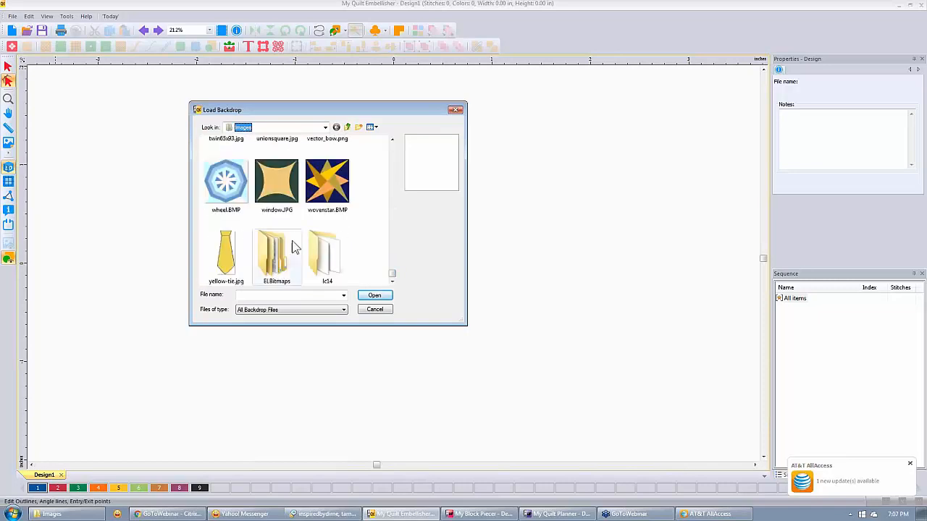
{"action": "left_click", "coordinate": [230, 163]}
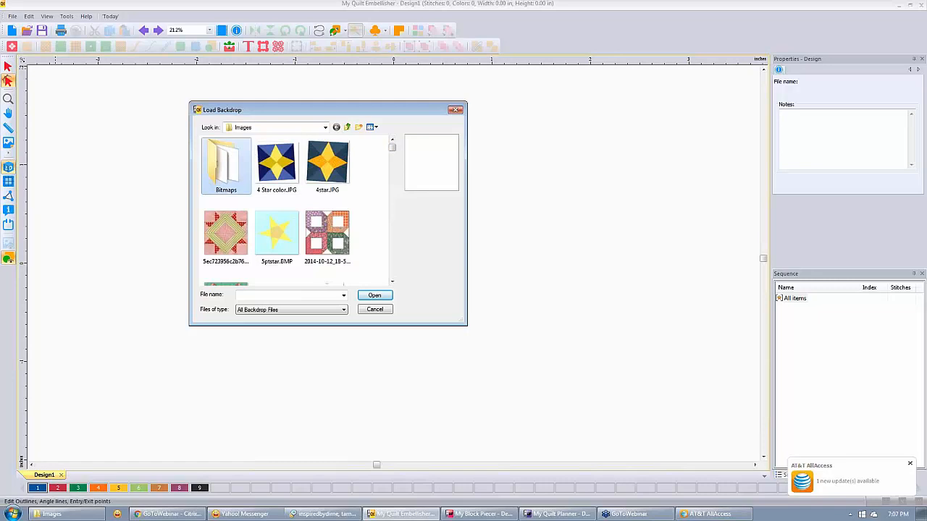
{"action": "left_click", "coordinate": [392, 281]}
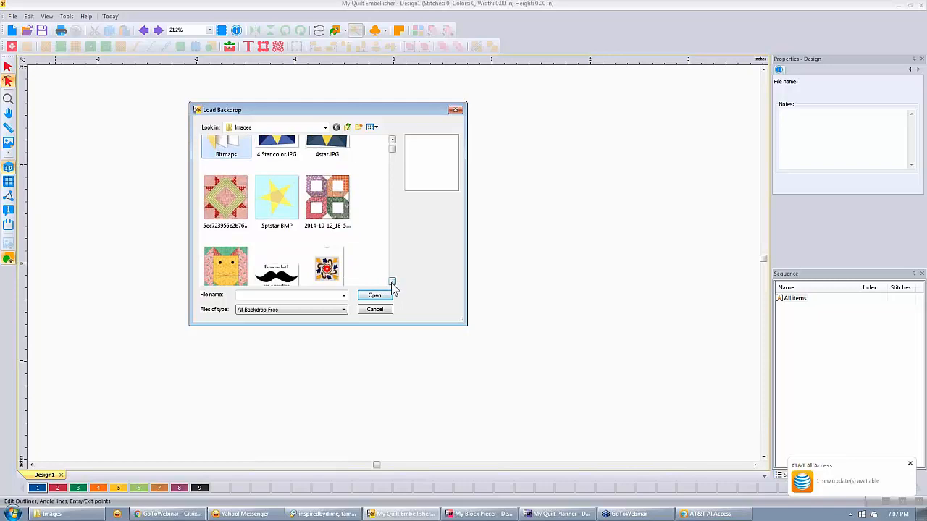
{"action": "left_click", "coordinate": [392, 141]}
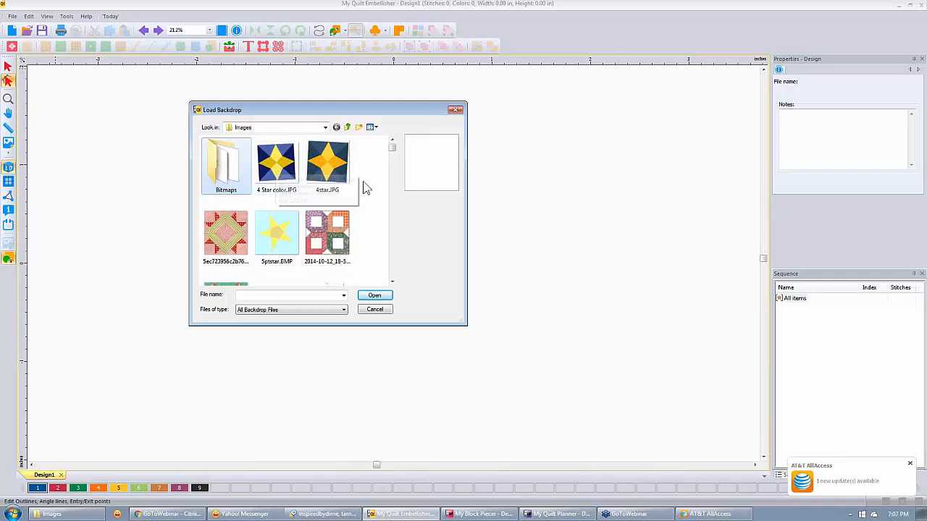
{"action": "left_click", "coordinate": [328, 163]}
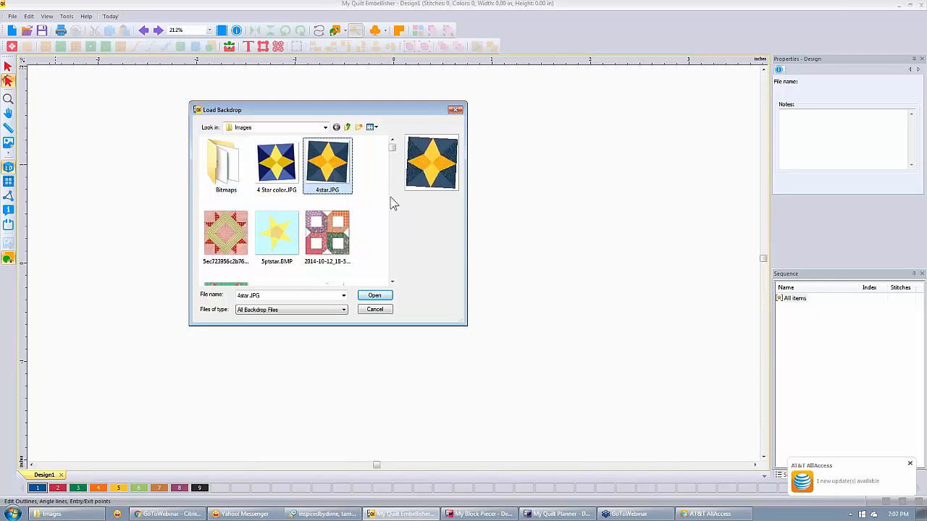
{"action": "left_click", "coordinate": [375, 296]}
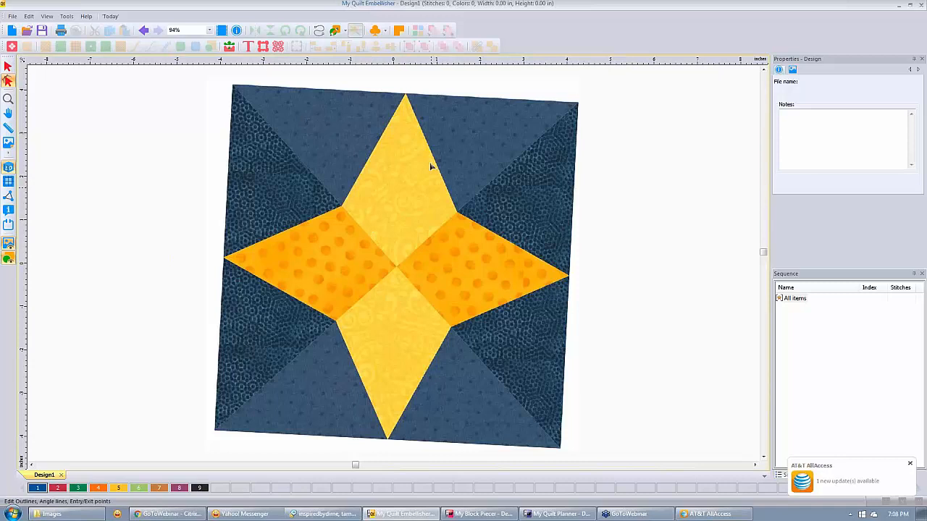
Select the backdrop image and rotate it freehand about 8 degrees counterclockwise
{"action": "left_click", "coordinate": [8, 145]}
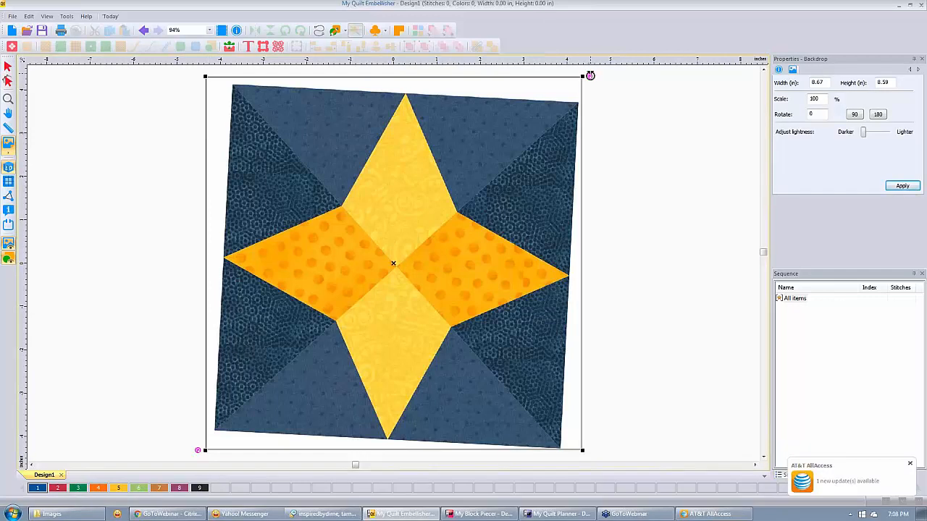
{"action": "left_click_drag", "start_coordinate": [590, 75], "coordinate": [553, 61]}
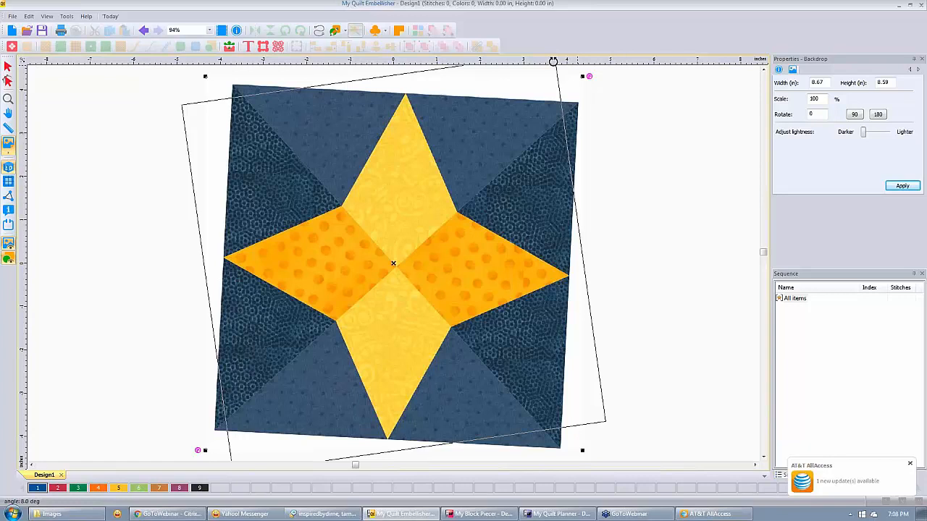
{"action": "left_click_drag", "start_coordinate": [553, 61], "coordinate": [553, 61]}
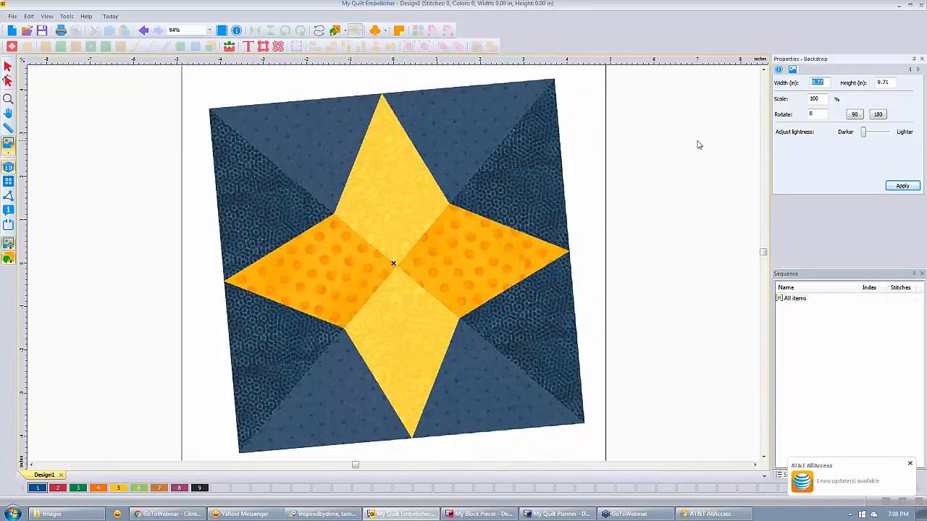
Straighten the backdrop with Define Horizon along the quilt block's upper edge, from corner to corner, and show the grid
{"action": "left_click", "coordinate": [11, 156]}
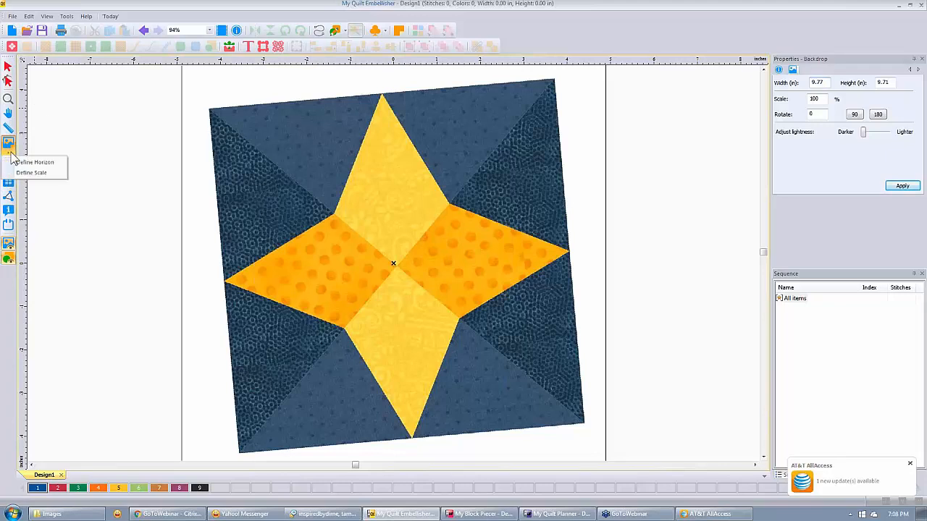
{"action": "left_click", "coordinate": [61, 164]}
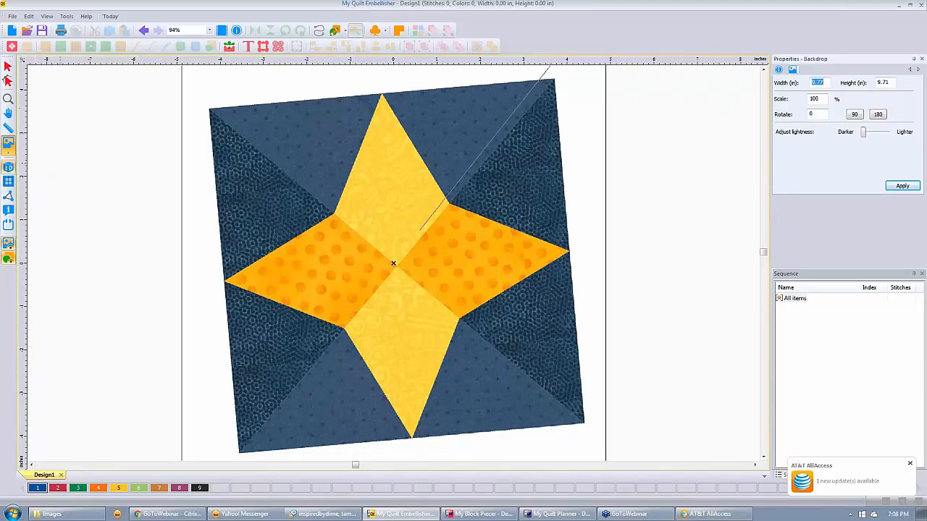
{"action": "left_click_drag", "start_coordinate": [209, 108], "coordinate": [385, 100]}
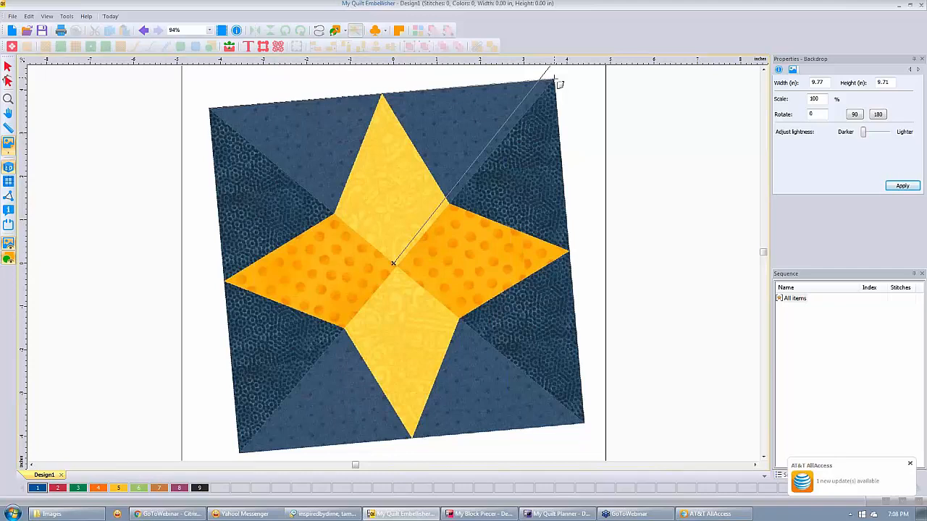
{"action": "left_click", "coordinate": [559, 82]}
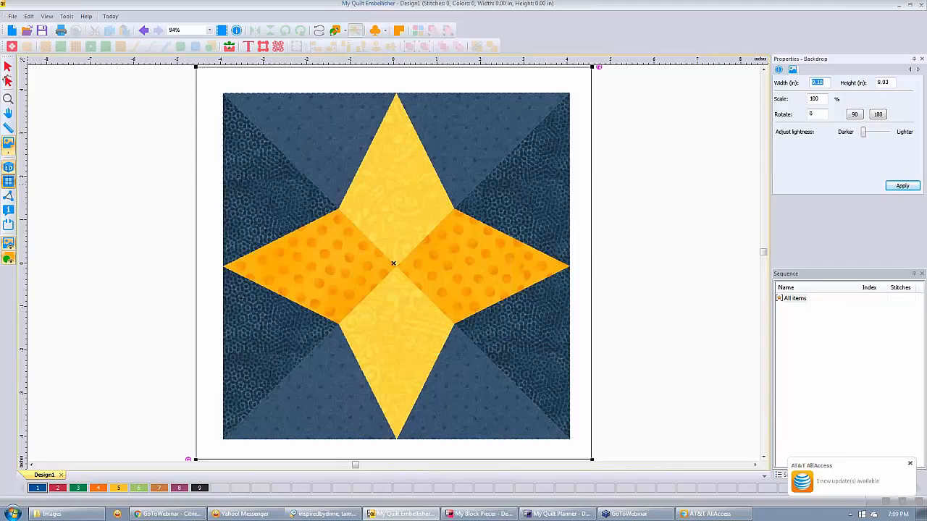
{"action": "left_click", "coordinate": [8, 181]}
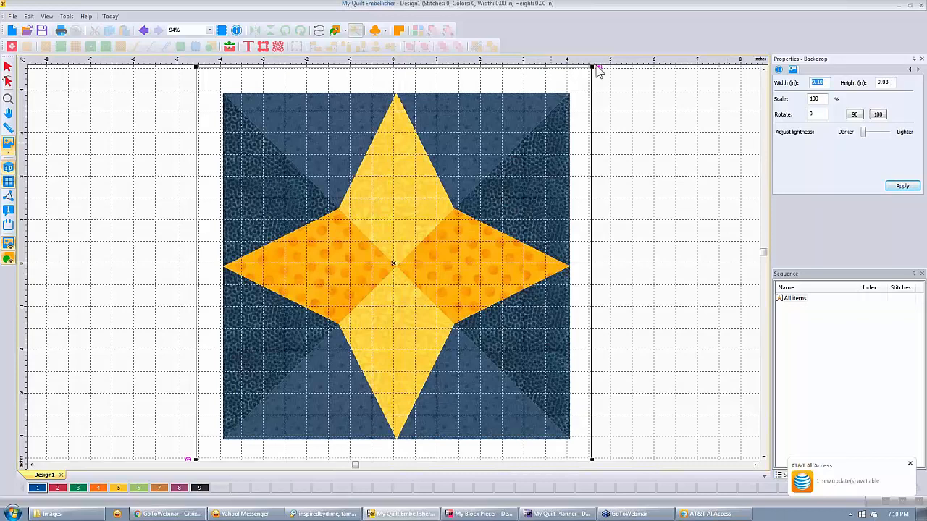
Rescale the quilt block backdrop to a width of 7.68 in with Define Scale, measuring horizontally across the star from tip to tip
{"action": "left_click", "coordinate": [633, 106]}
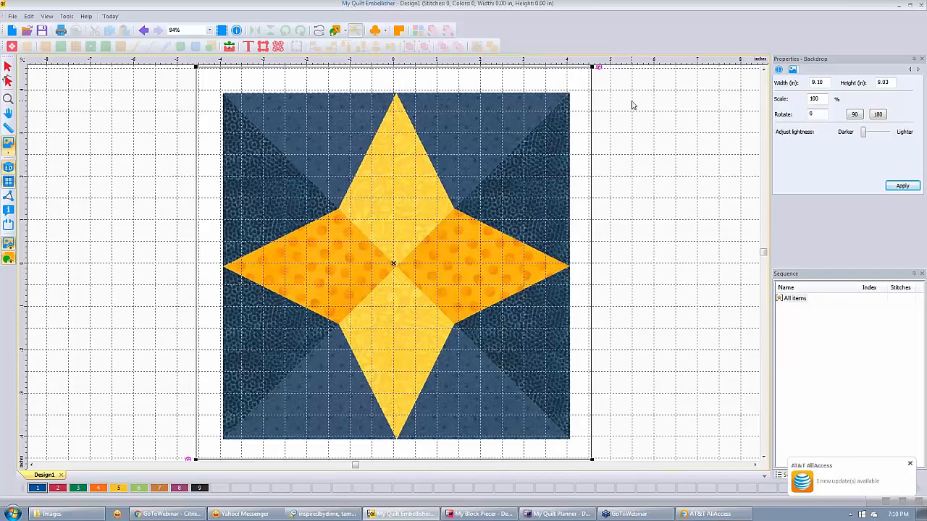
{"action": "scroll", "coordinate": [633, 106], "scroll_direction": "down", "scroll_amount": 1}
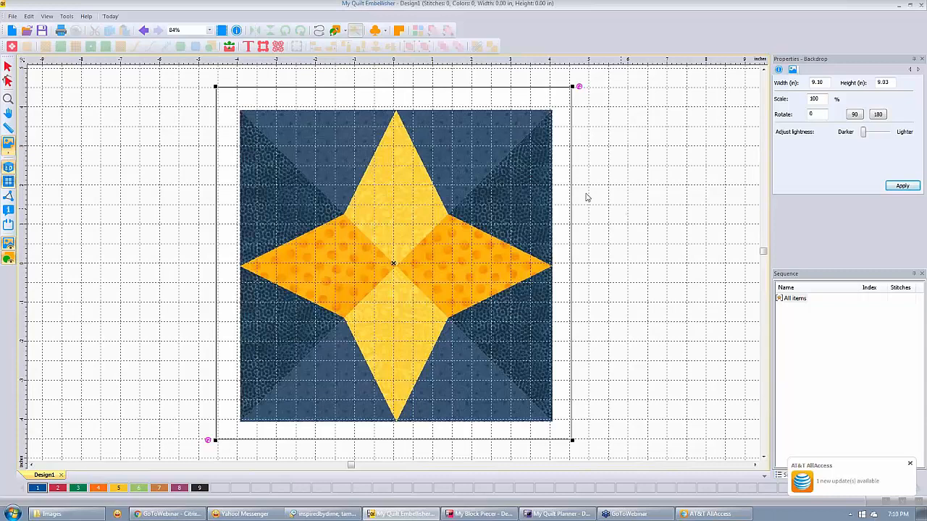
{"action": "left_click", "coordinate": [11, 154]}
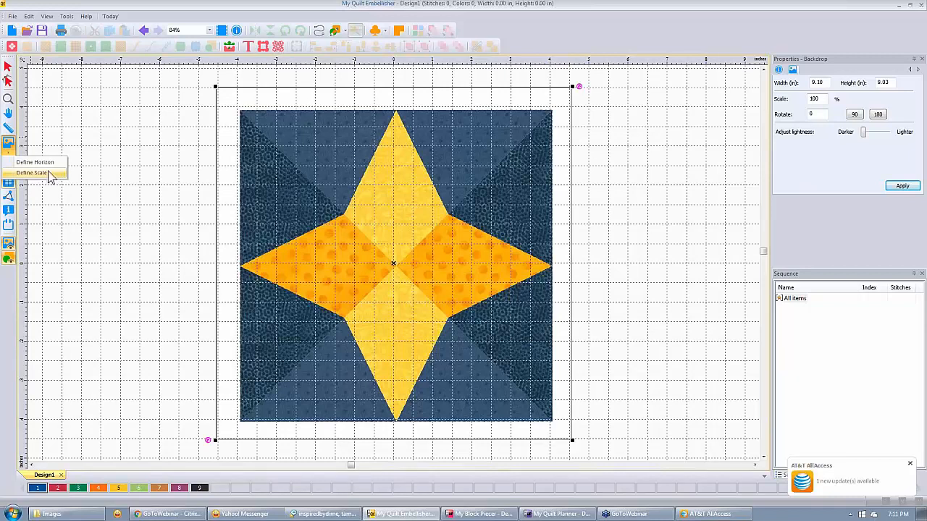
{"action": "left_click", "coordinate": [48, 178]}
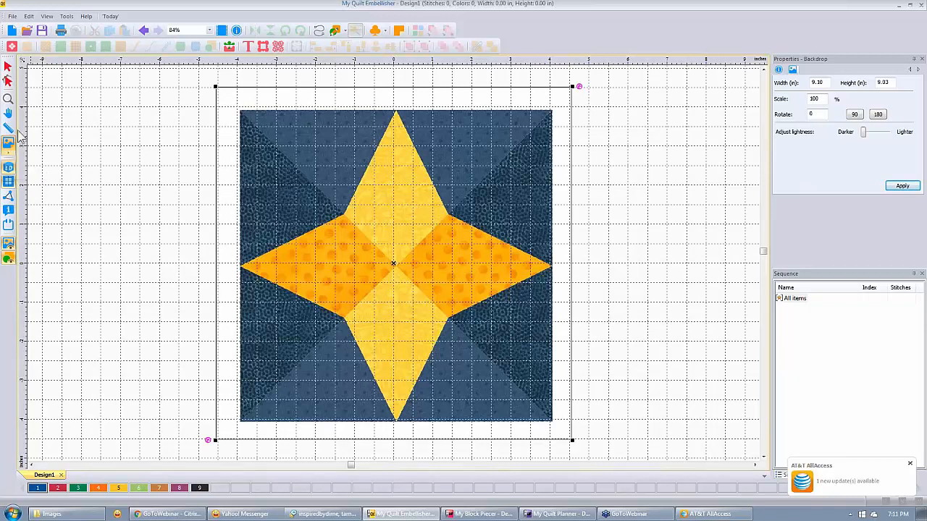
{"action": "right_click", "coordinate": [307, 145]}
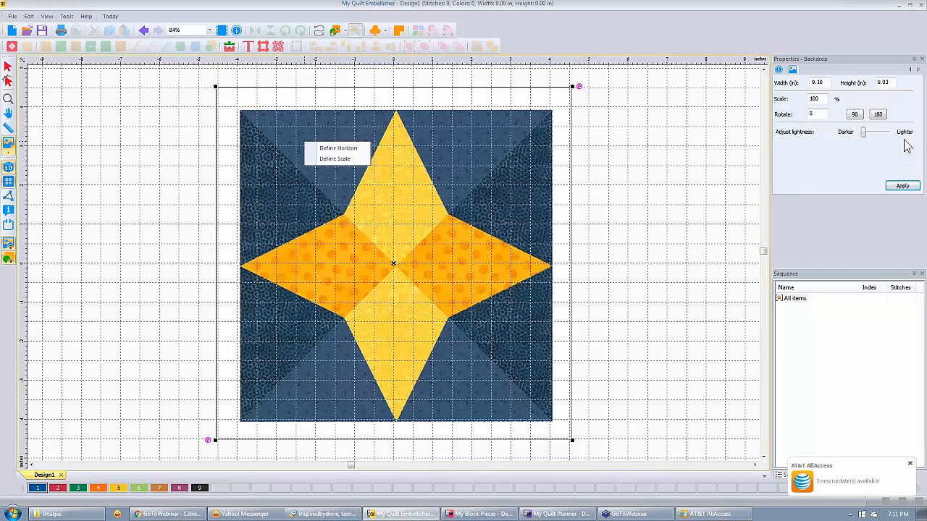
{"action": "left_click", "coordinate": [342, 159]}
{"action": "left_click", "coordinate": [391, 110]}
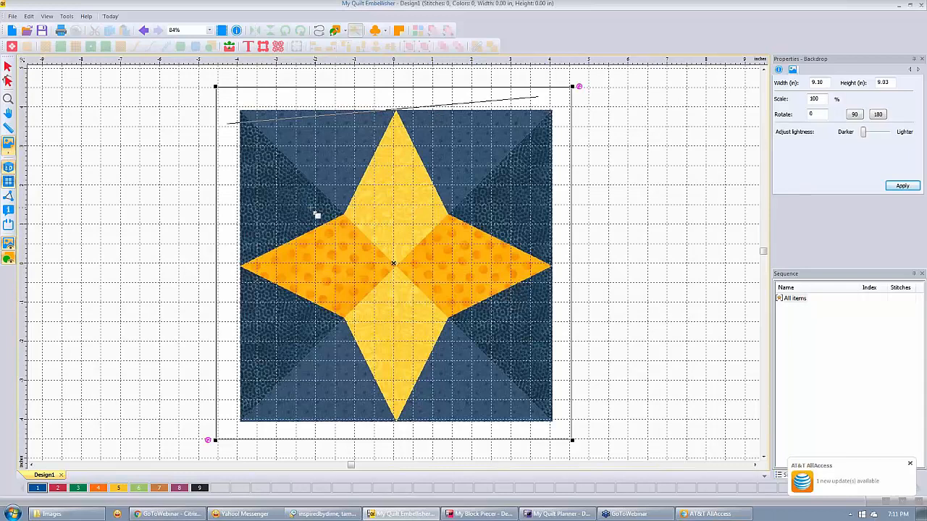
{"action": "left_click", "coordinate": [245, 268]}
{"action": "left_click_drag", "start_coordinate": [517, 257], "coordinate": [462, 247]}
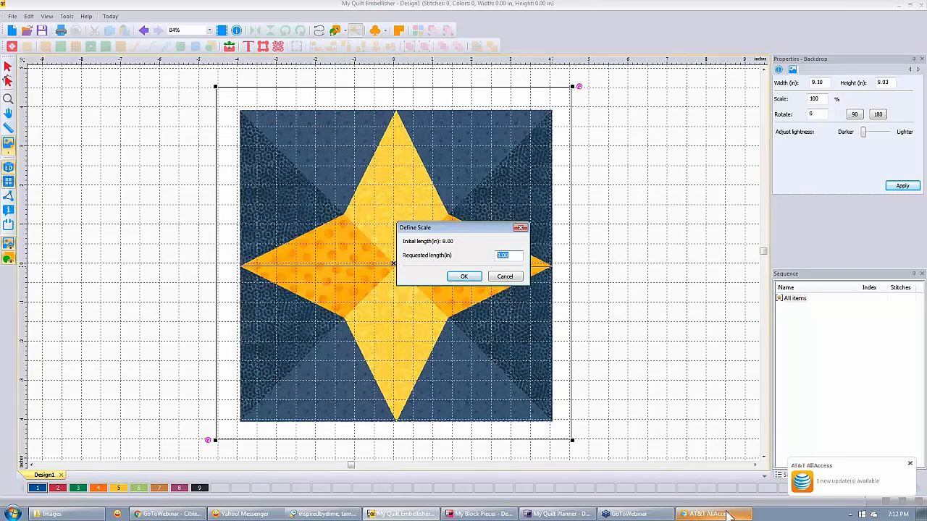
{"action": "key", "text": "Return"}
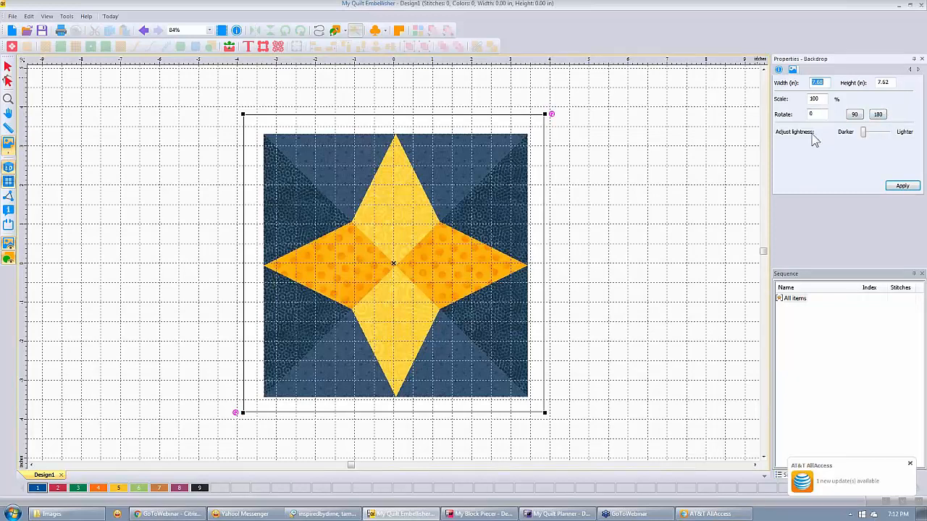
Lighten the backdrop to about midway between Darker and Lighter
{"action": "left_click", "coordinate": [865, 135]}
{"action": "left_click_drag", "start_coordinate": [866, 136], "coordinate": [877, 135]}
{"action": "left_click", "coordinate": [902, 187]}
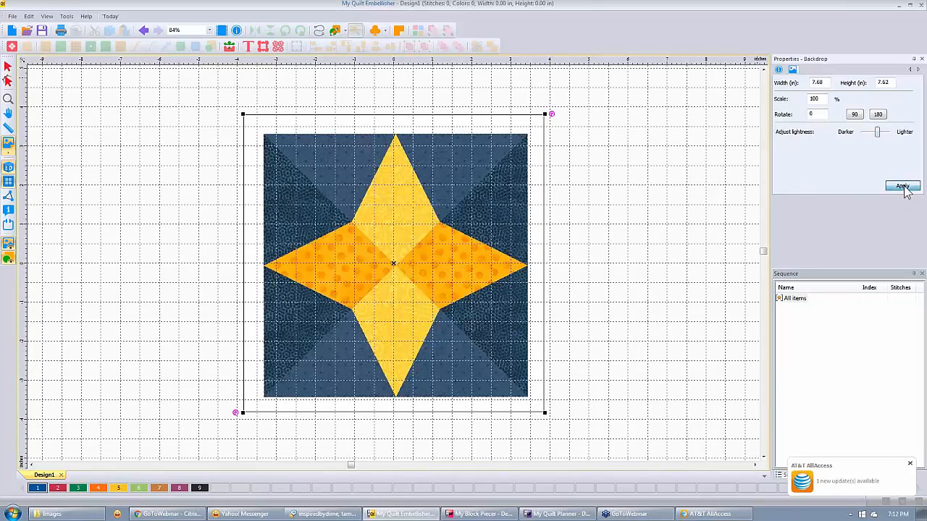
{"action": "left_click", "coordinate": [902, 187]}
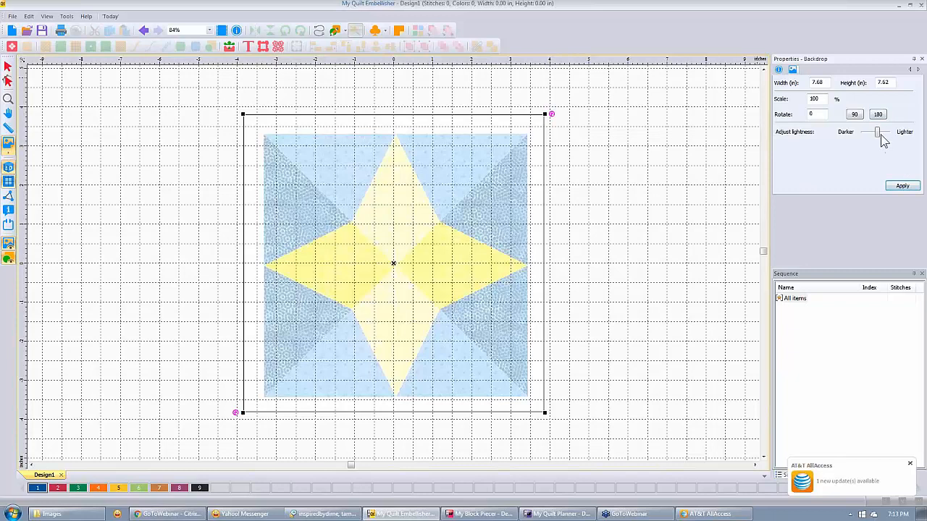
Lighten the backdrop to the maximum, and return its lightness to the darkest setting
{"action": "left_click_drag", "start_coordinate": [879, 135], "coordinate": [889, 134]}
{"action": "left_click", "coordinate": [900, 188]}
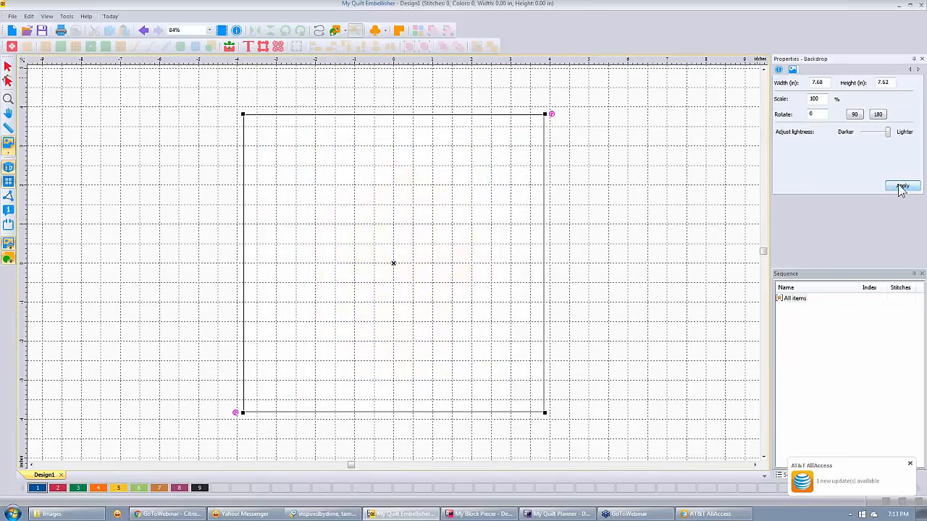
{"action": "left_click_drag", "start_coordinate": [891, 137], "coordinate": [860, 138]}
{"action": "left_click", "coordinate": [899, 186]}
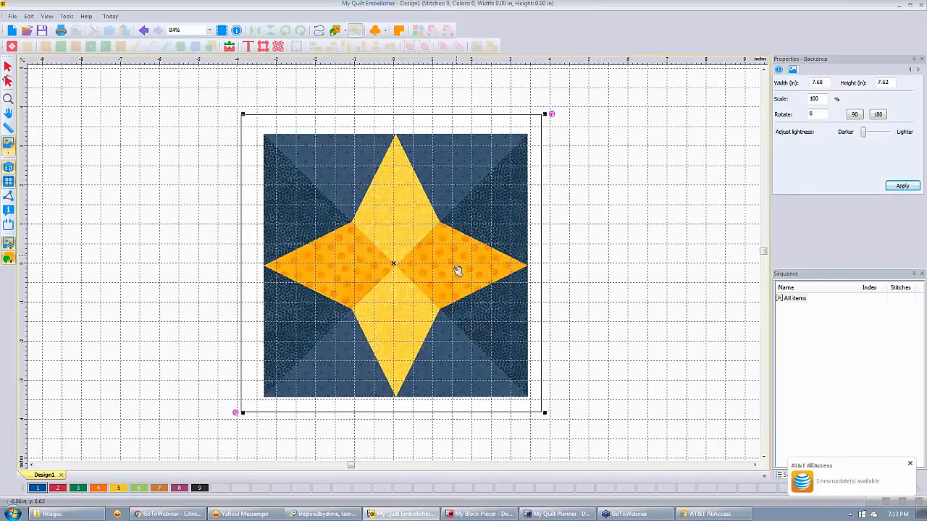
Nudge the backdrop in small moves until the star's centre lines up with the grid's centre point
{"action": "left_click_drag", "start_coordinate": [458, 271], "coordinate": [457, 269]}
{"action": "left_click_drag", "start_coordinate": [532, 271], "coordinate": [528, 270]}
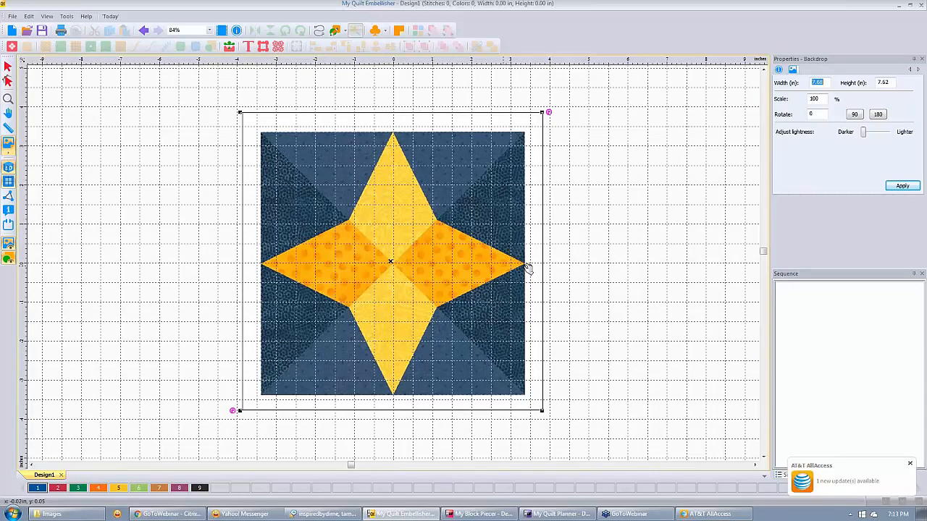
{"action": "left_click_drag", "start_coordinate": [529, 269], "coordinate": [531, 269]}
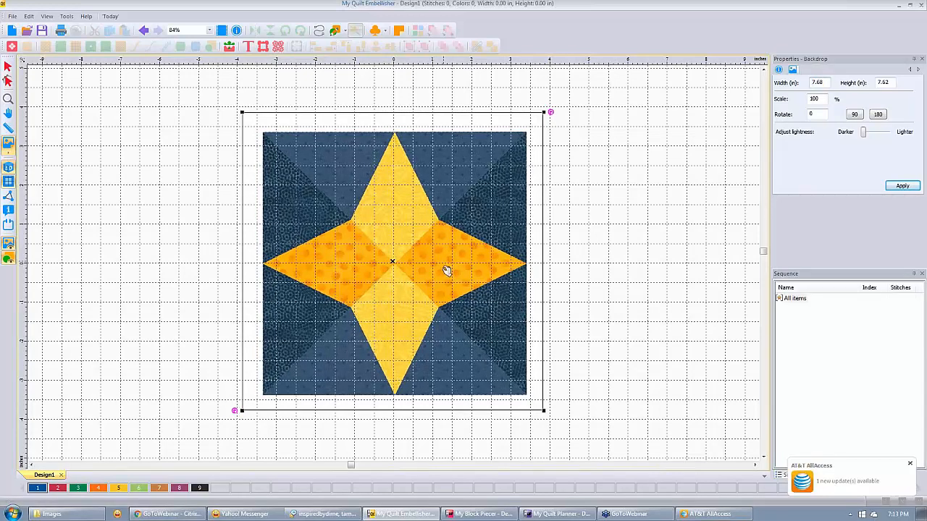
{"action": "left_click_drag", "start_coordinate": [446, 269], "coordinate": [446, 266]}
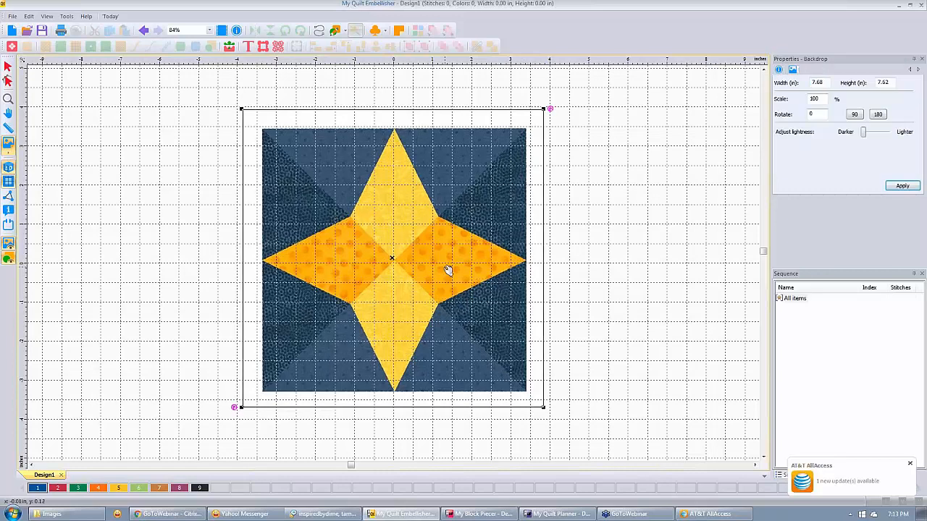
{"action": "left_click_drag", "start_coordinate": [448, 270], "coordinate": [471, 286]}
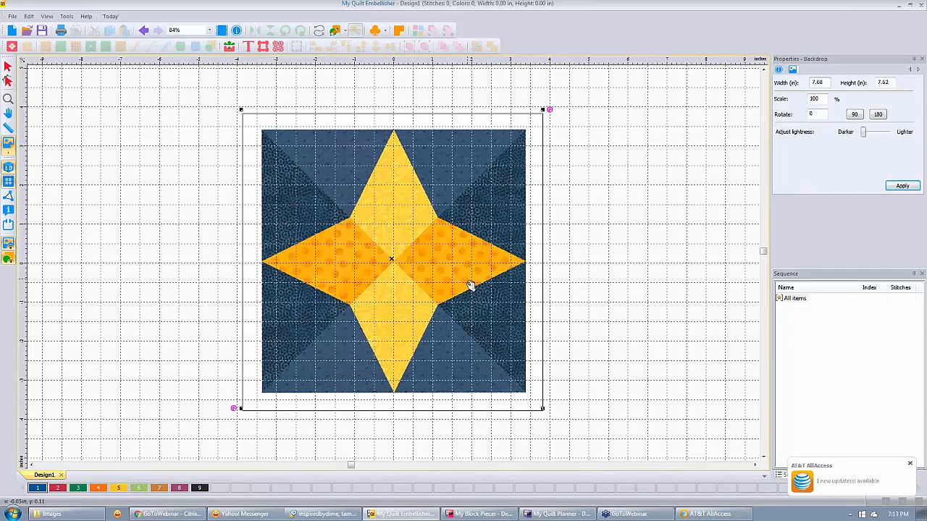
{"action": "left_click_drag", "start_coordinate": [470, 286], "coordinate": [471, 286]}
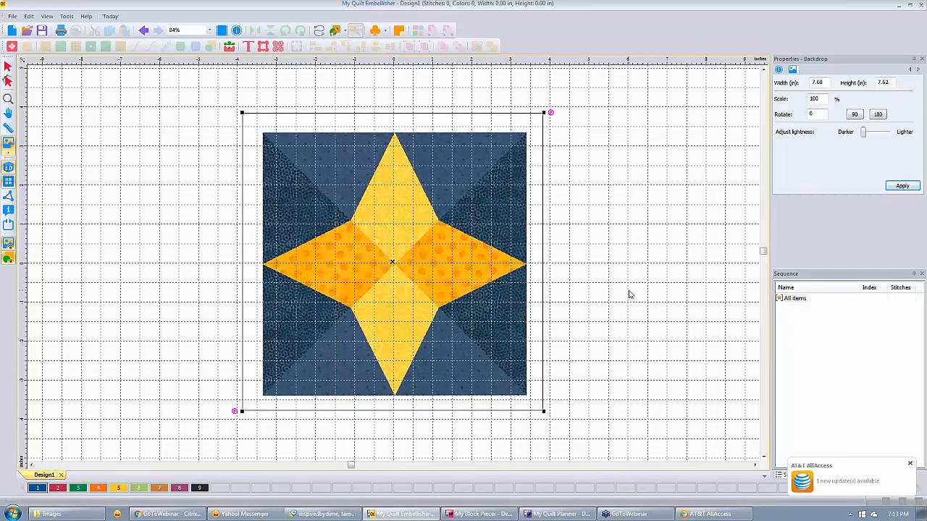
Create a new design without the grid and load fleurdelis.jpg from the Images folder as its backdrop
{"action": "left_click", "coordinate": [13, 32]}
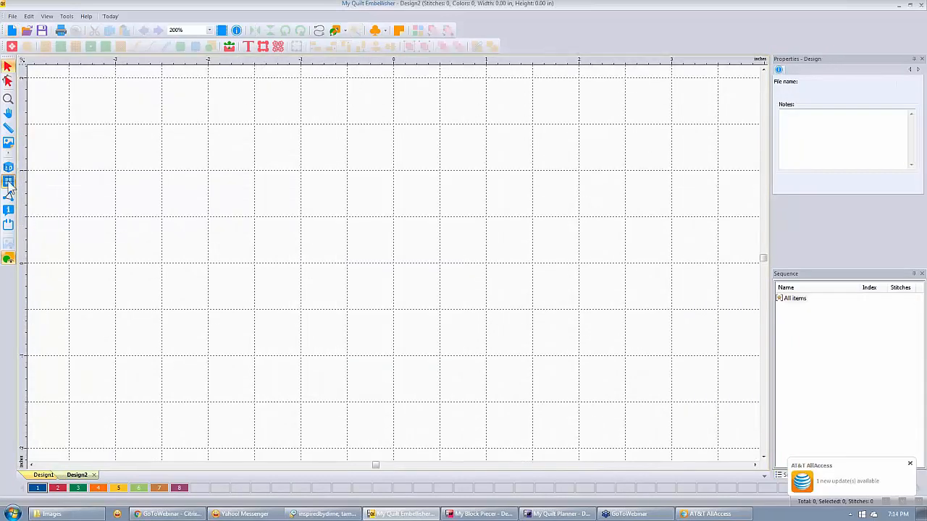
{"action": "left_click", "coordinate": [8, 182]}
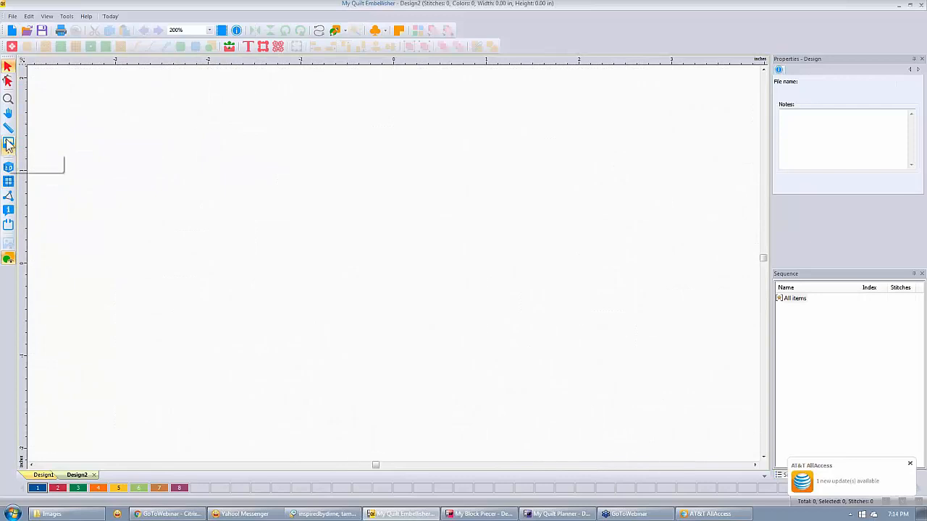
{"action": "left_click", "coordinate": [8, 144]}
{"action": "left_click_drag", "start_coordinate": [392, 146], "coordinate": [393, 193]}
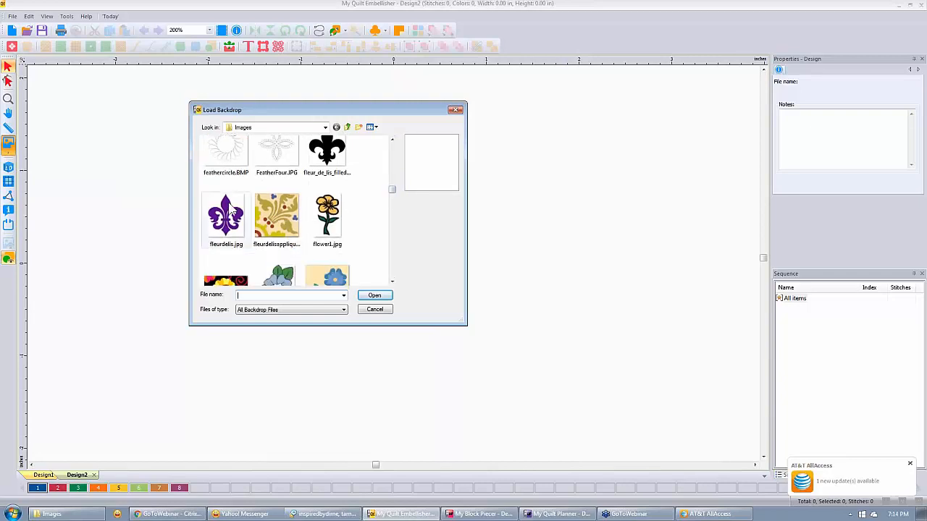
{"action": "left_click", "coordinate": [229, 213]}
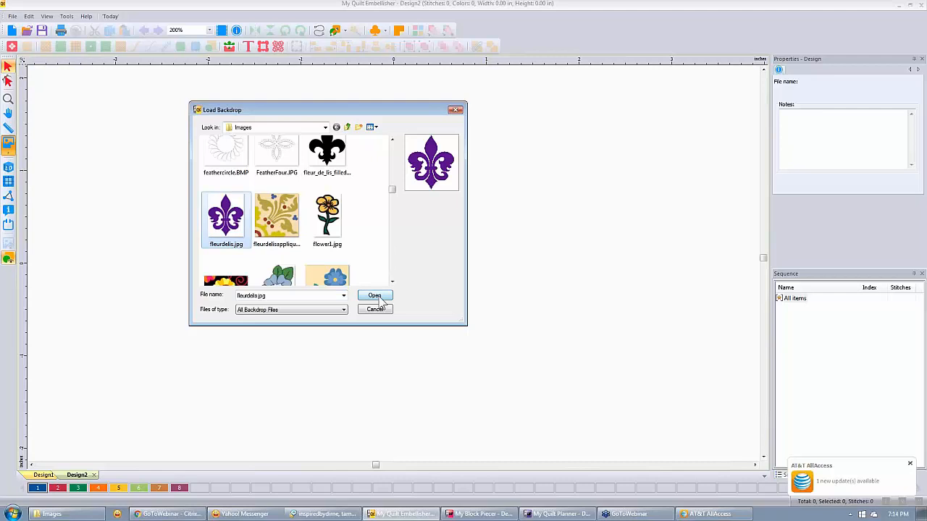
{"action": "left_click", "coordinate": [338, 310]}
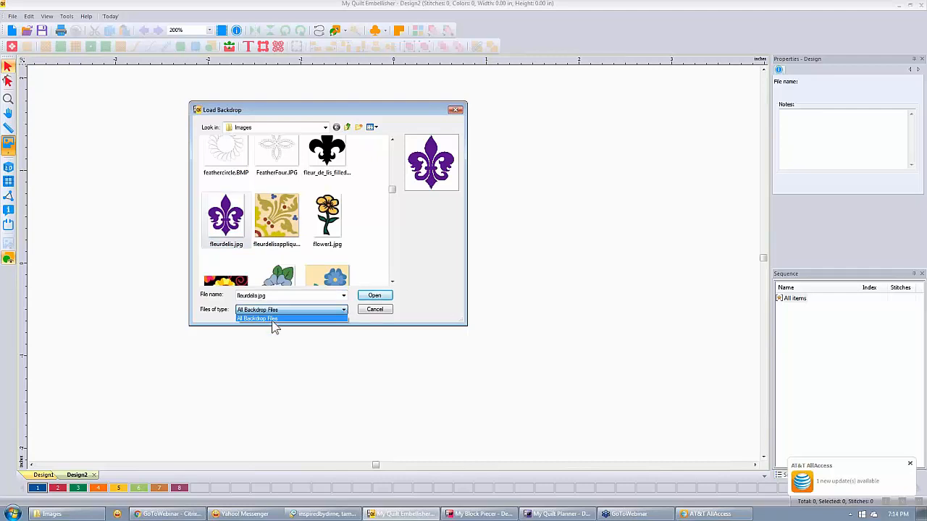
{"action": "left_click", "coordinate": [343, 318]}
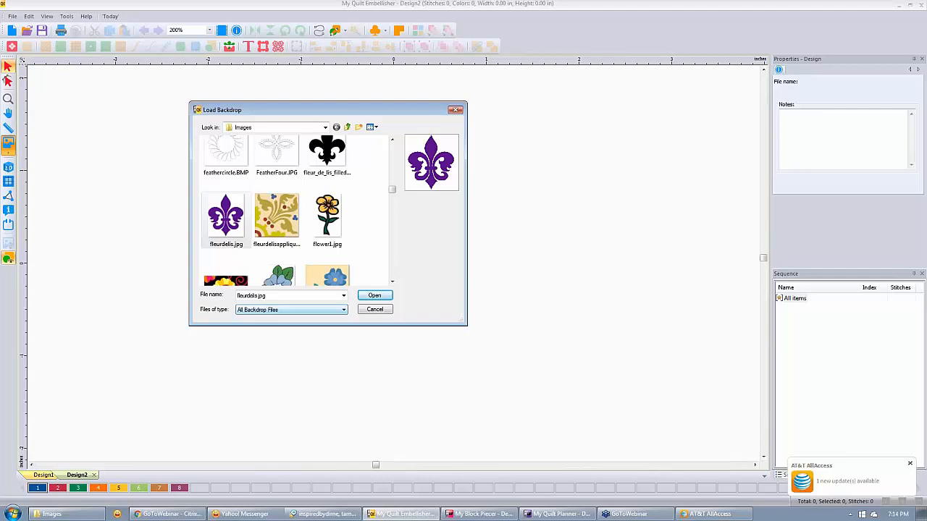
{"action": "left_click", "coordinate": [378, 295]}
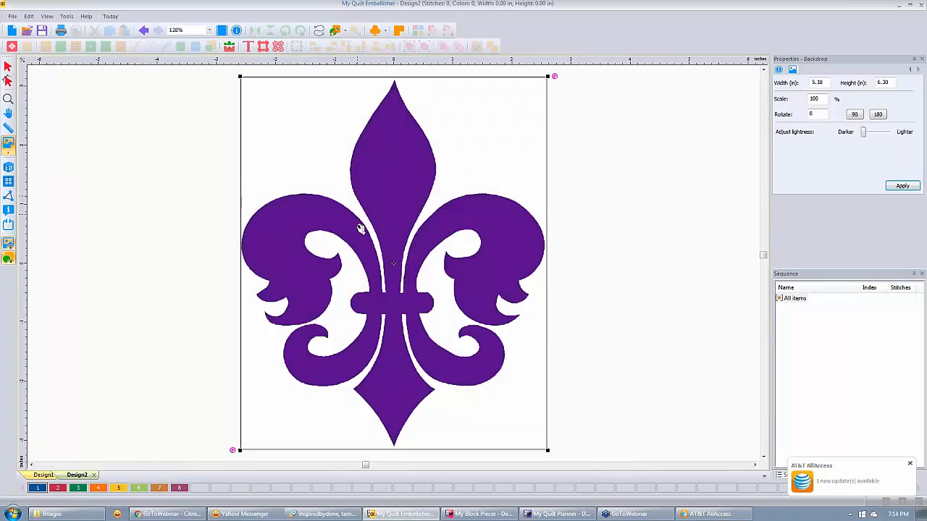
Examine the edges of the fleur-de-lis backdrop at high magnification for pixelation
{"action": "scroll", "coordinate": [361, 229], "scroll_direction": "up", "scroll_amount": 2}
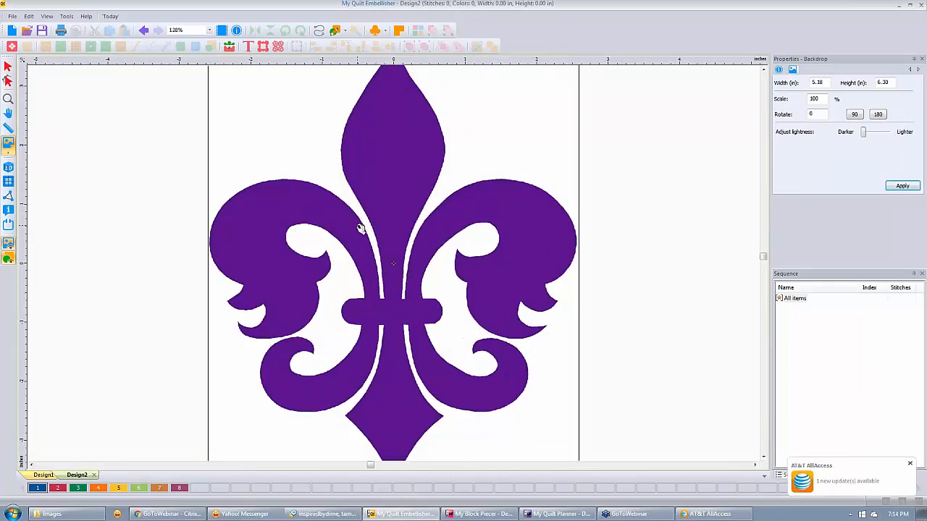
{"action": "scroll", "coordinate": [361, 228], "scroll_direction": "up", "scroll_amount": 10}
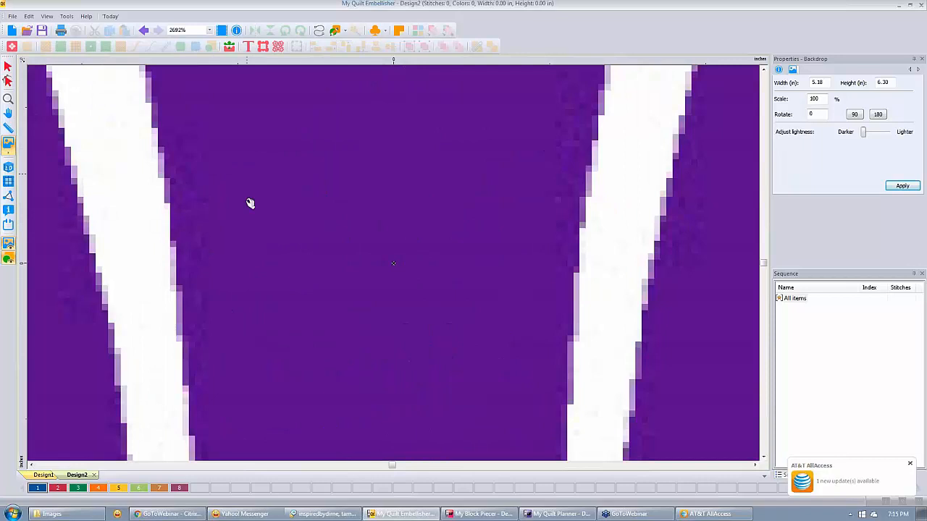
{"action": "scroll", "coordinate": [248, 202], "scroll_direction": "down", "scroll_amount": 1}
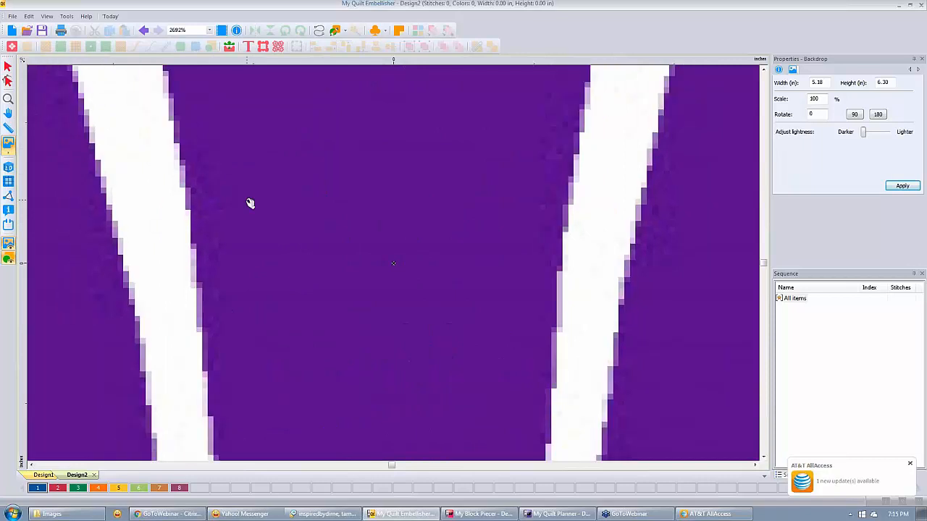
{"action": "scroll", "coordinate": [250, 204], "scroll_direction": "down", "scroll_amount": 3}
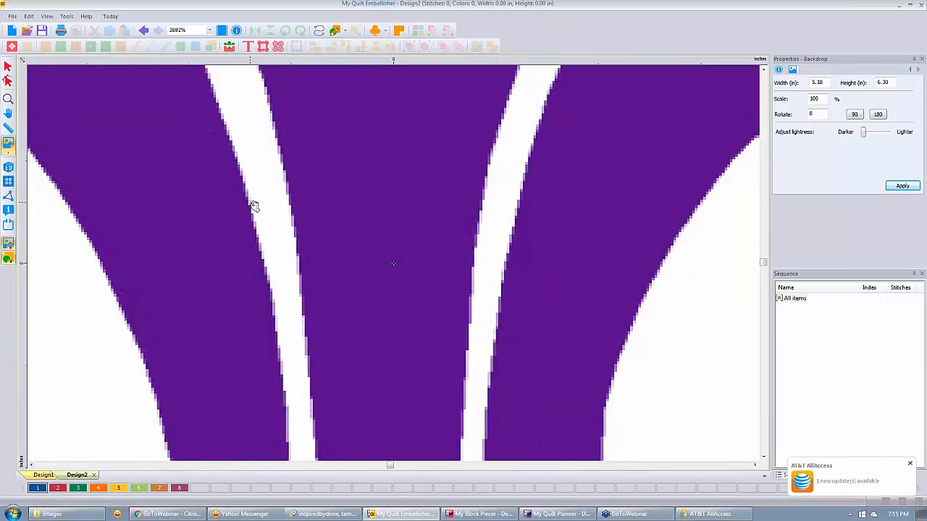
{"action": "scroll", "coordinate": [255, 207], "scroll_direction": "down", "scroll_amount": 2}
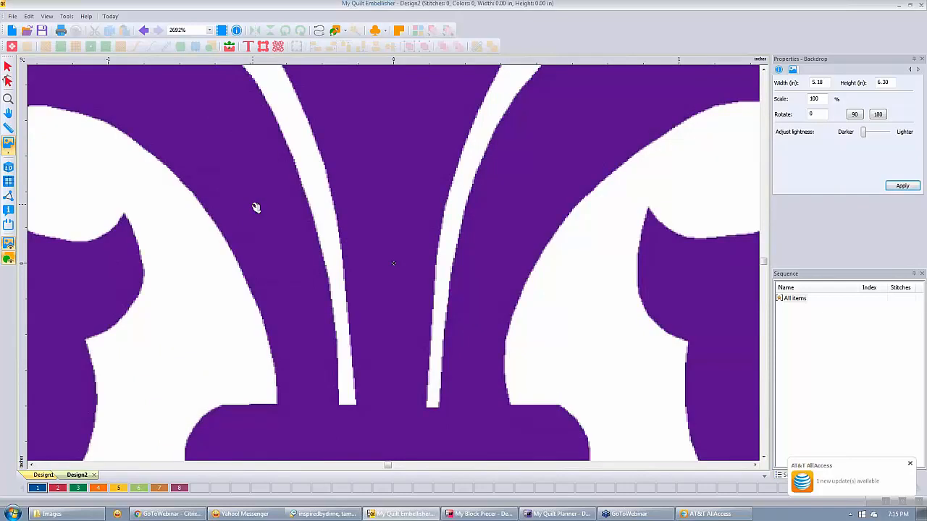
{"action": "scroll", "coordinate": [256, 208], "scroll_direction": "down", "scroll_amount": 5}
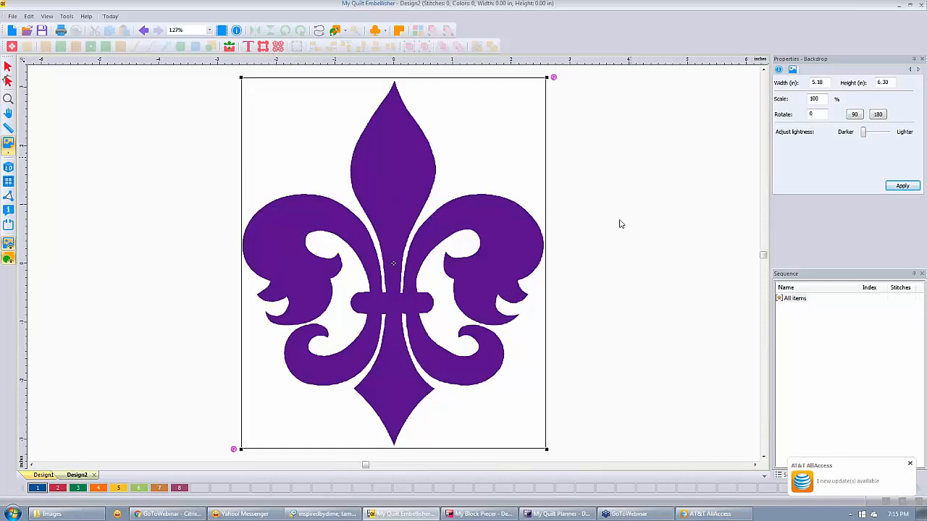
Set the fleur-de-lis backdrop's width to 36 in and check its enlarged edges
{"action": "double_click", "coordinate": [826, 82]}
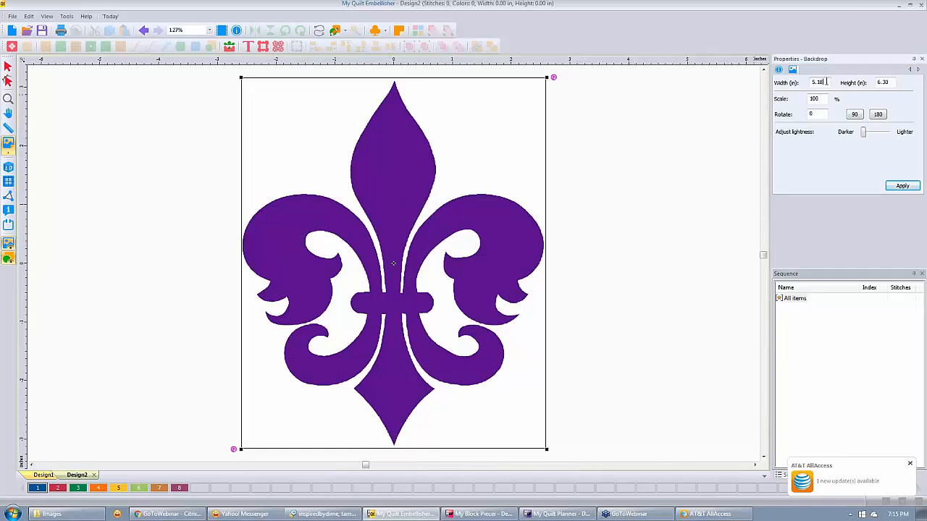
{"action": "left_click_drag", "start_coordinate": [826, 81], "coordinate": [808, 82]}
{"action": "type", "text": "36"}
{"action": "left_click", "coordinate": [899, 187]}
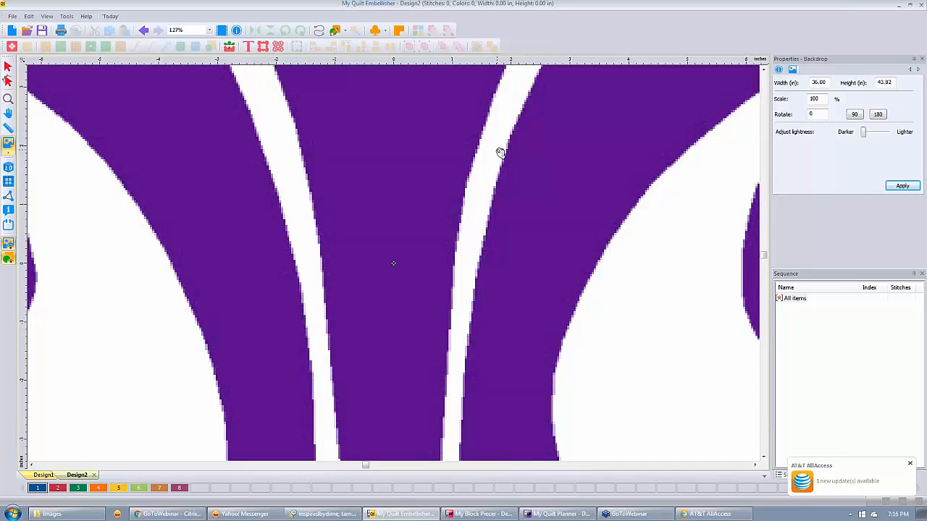
{"action": "scroll", "coordinate": [500, 153], "scroll_direction": "up", "scroll_amount": 1}
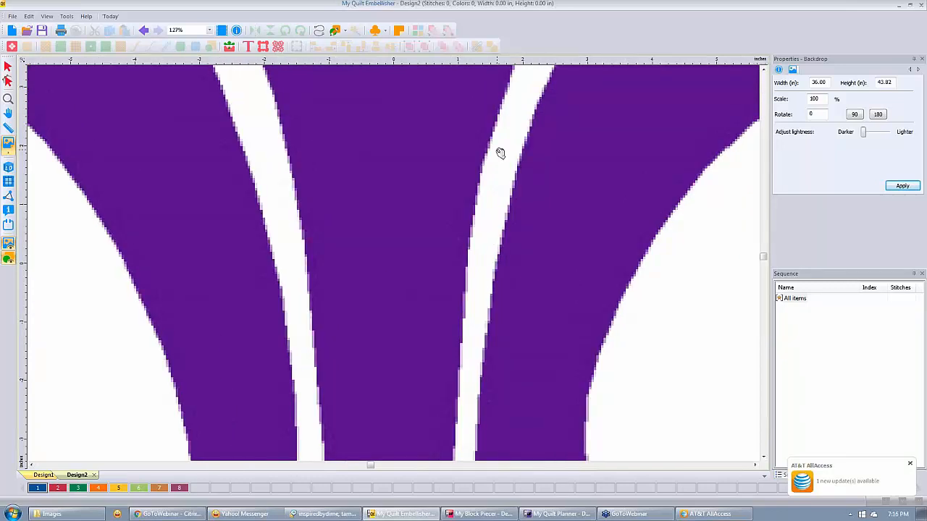
{"action": "scroll", "coordinate": [501, 153], "scroll_direction": "up", "scroll_amount": 5}
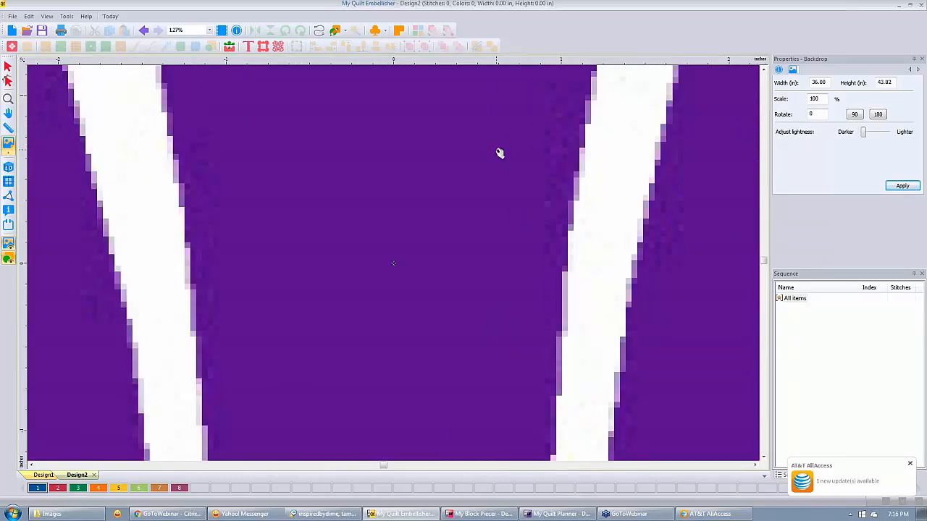
{"action": "scroll", "coordinate": [500, 153], "scroll_direction": "down", "scroll_amount": 10}
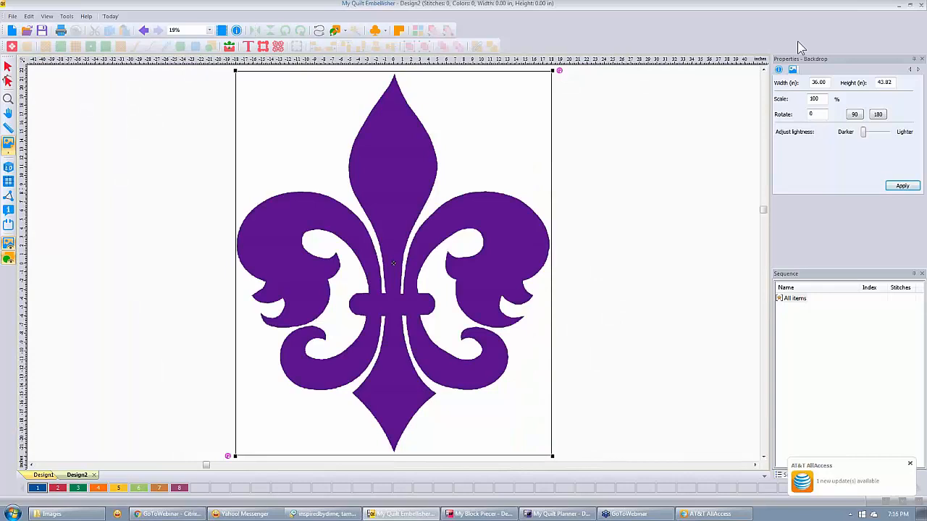
Undo the fleur-de-lis backdrop's resizing to 36 in wide
{"action": "key", "text": "ctrl+z"}
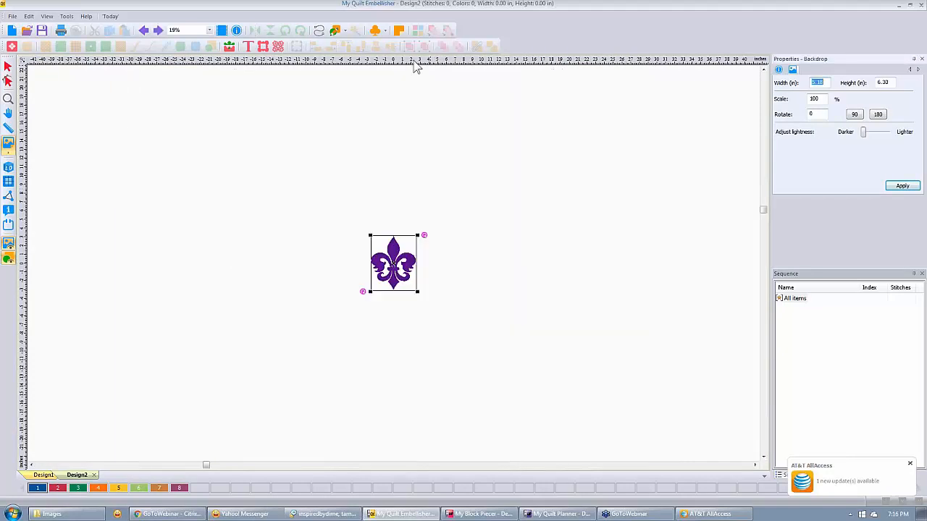
{"action": "right_click", "coordinate": [416, 65]}
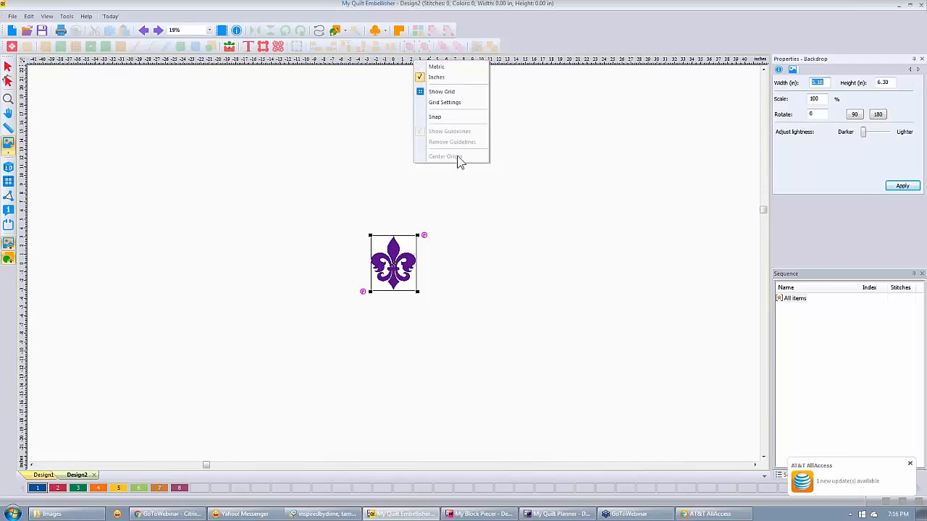
{"action": "left_click", "coordinate": [545, 259]}
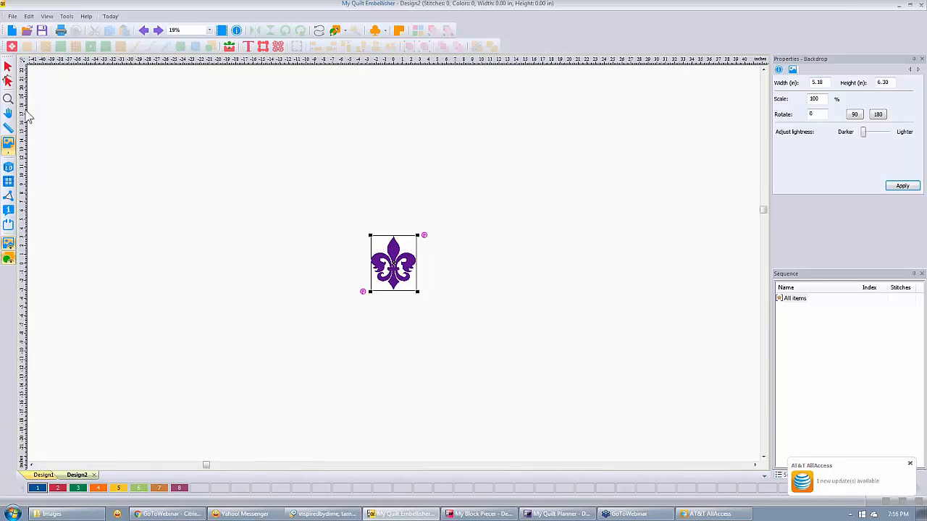
{"action": "scroll", "coordinate": [411, 290], "scroll_direction": "up", "scroll_amount": 1}
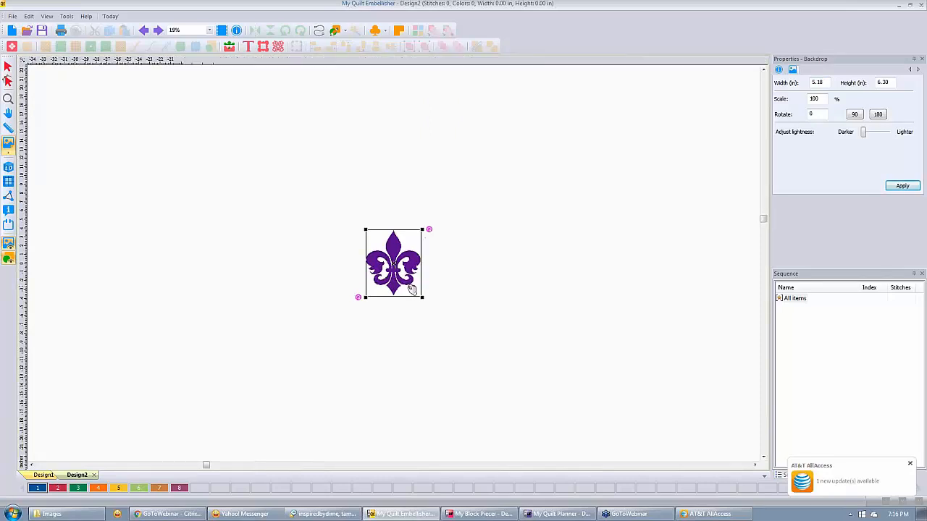
{"action": "scroll", "coordinate": [411, 289], "scroll_direction": "up", "scroll_amount": 2}
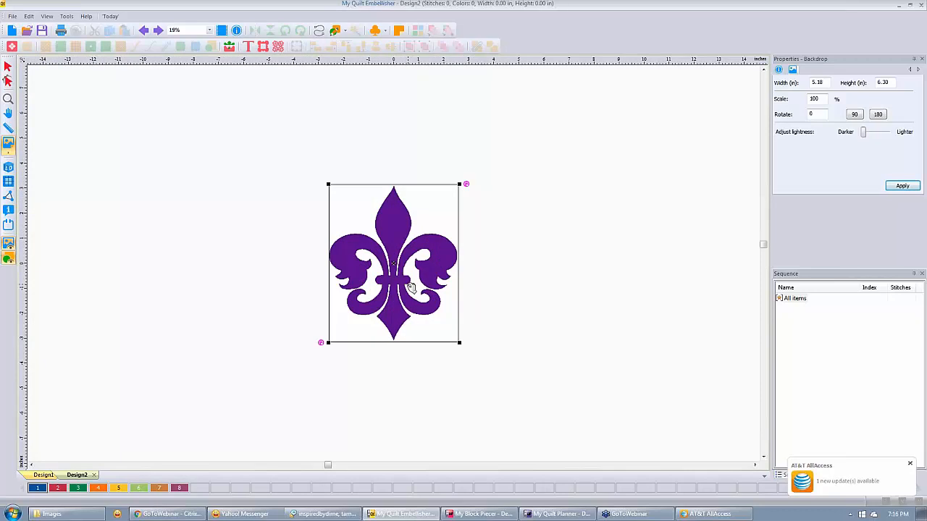
{"action": "scroll", "coordinate": [411, 288], "scroll_direction": "up", "scroll_amount": 2}
{"action": "left_click", "coordinate": [210, 30]}
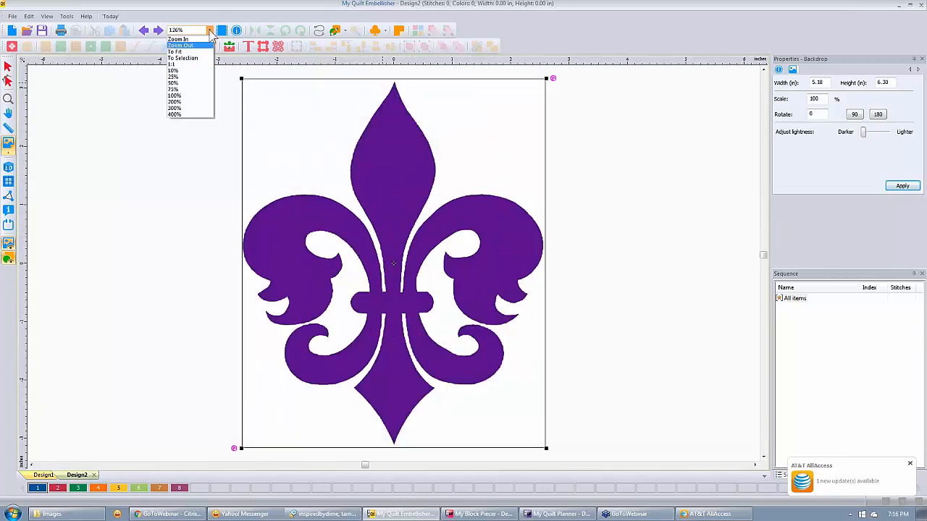
{"action": "left_click", "coordinate": [210, 31]}
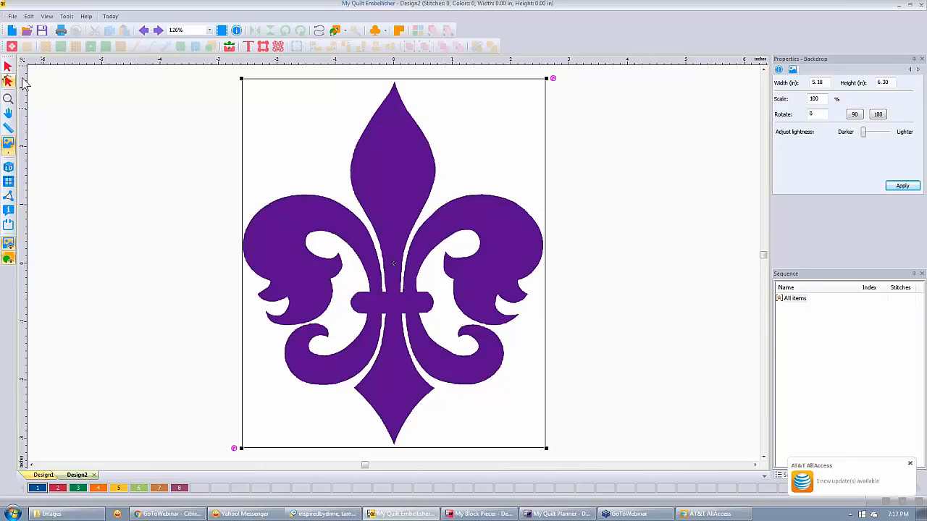
Start the artwork Pen tool and examine its Fill option and command properties
{"action": "left_click", "coordinate": [345, 32]}
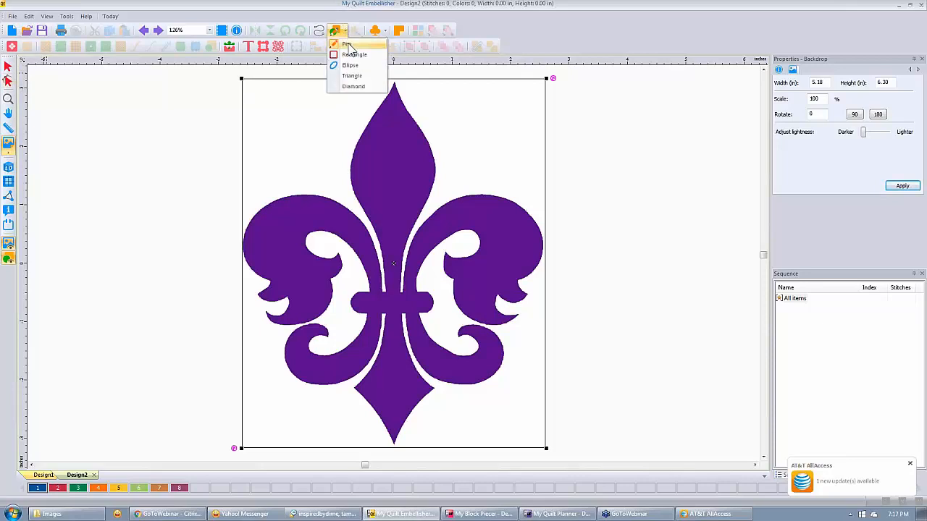
{"action": "left_click", "coordinate": [348, 45]}
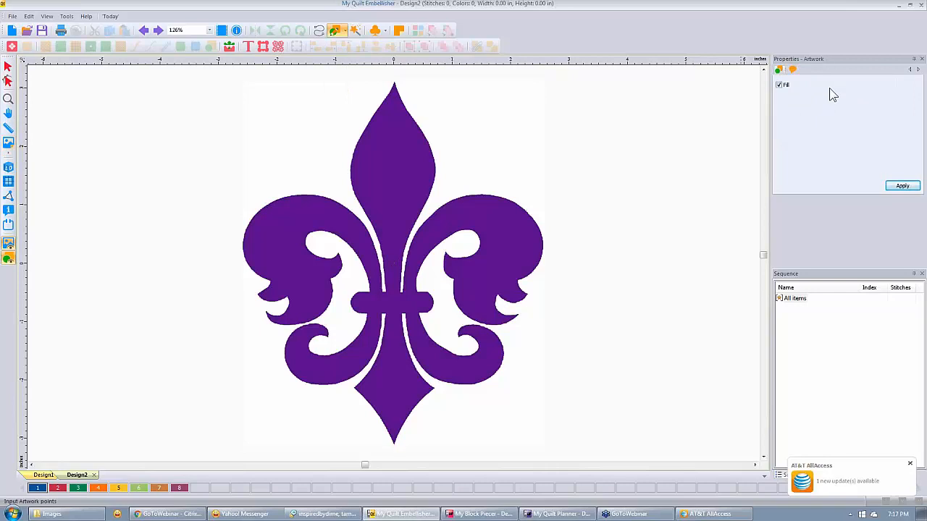
{"action": "left_click", "coordinate": [780, 86]}
{"action": "left_click", "coordinate": [779, 87]}
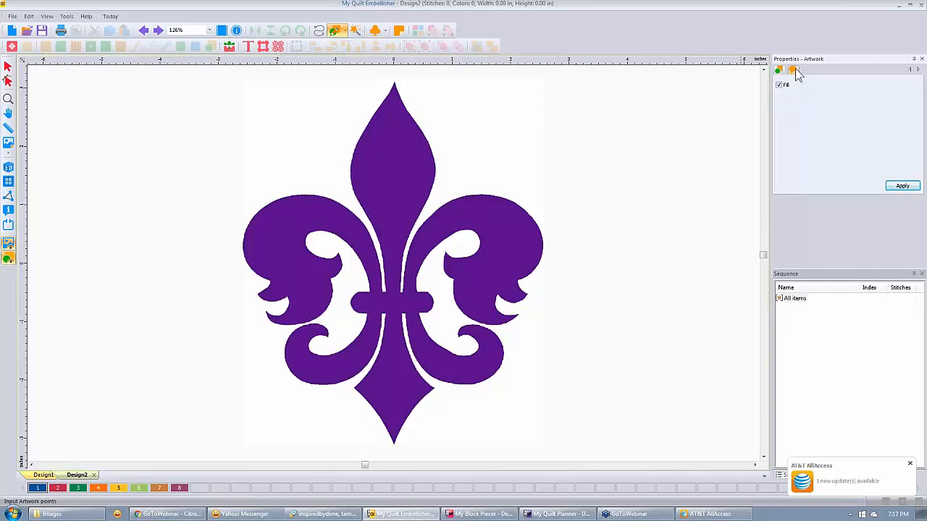
{"action": "left_click", "coordinate": [793, 70]}
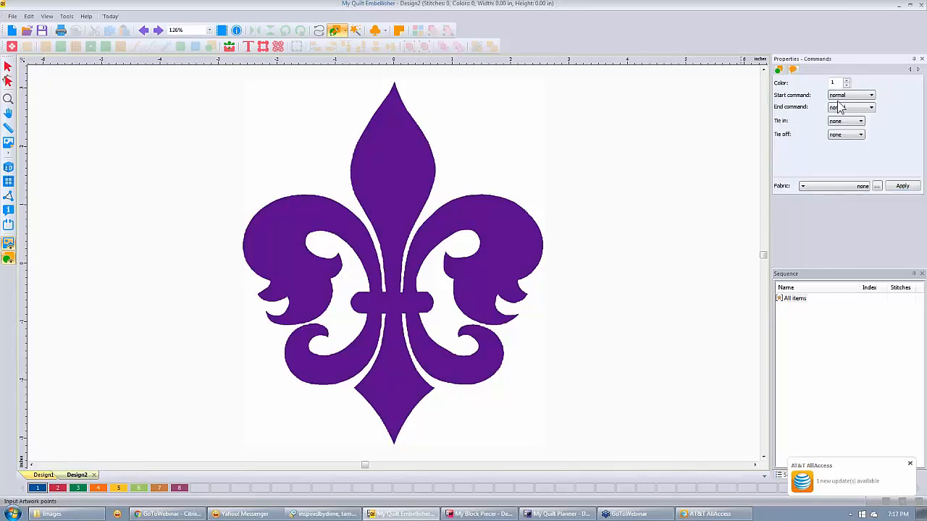
{"action": "left_click", "coordinate": [779, 70]}
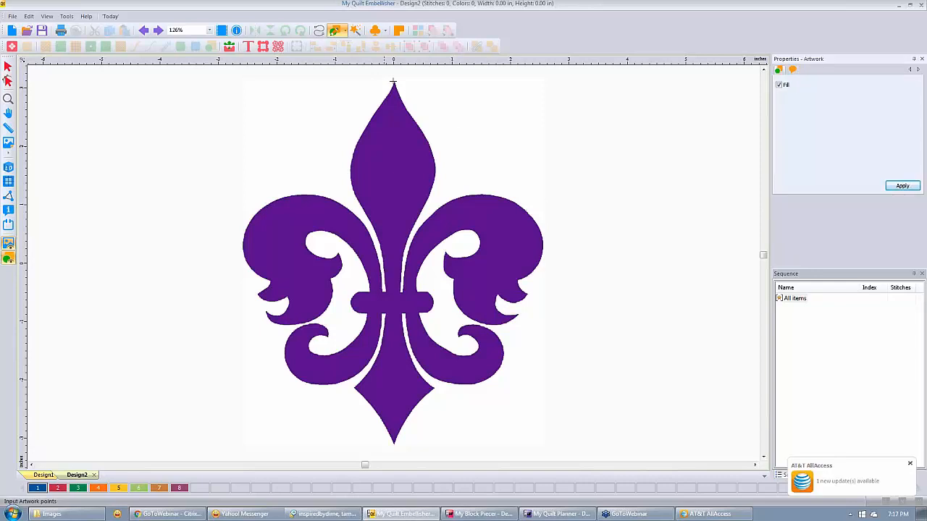
Trace the right edge of the fleur-de-lis's top petal, from its tip down to the crossband, as a filled Pen artwork shape
{"action": "left_click", "coordinate": [345, 33]}
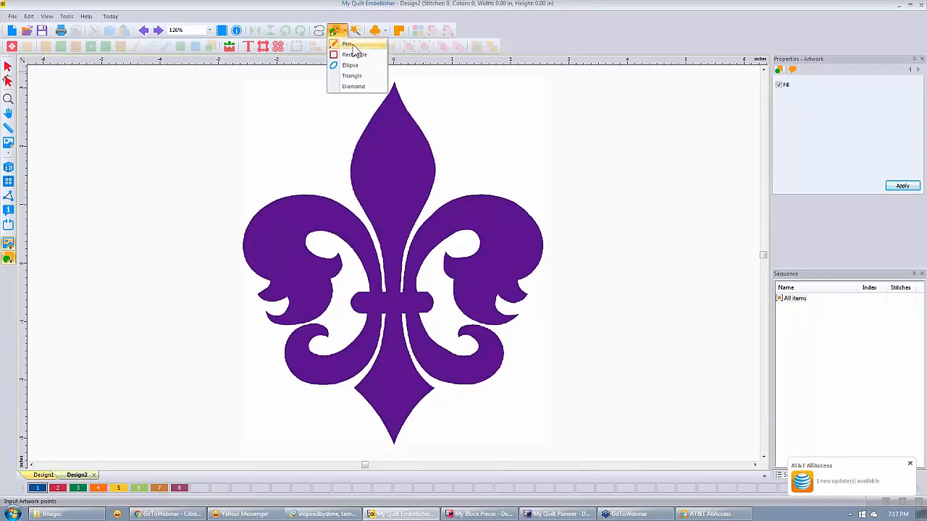
{"action": "left_click", "coordinate": [353, 45]}
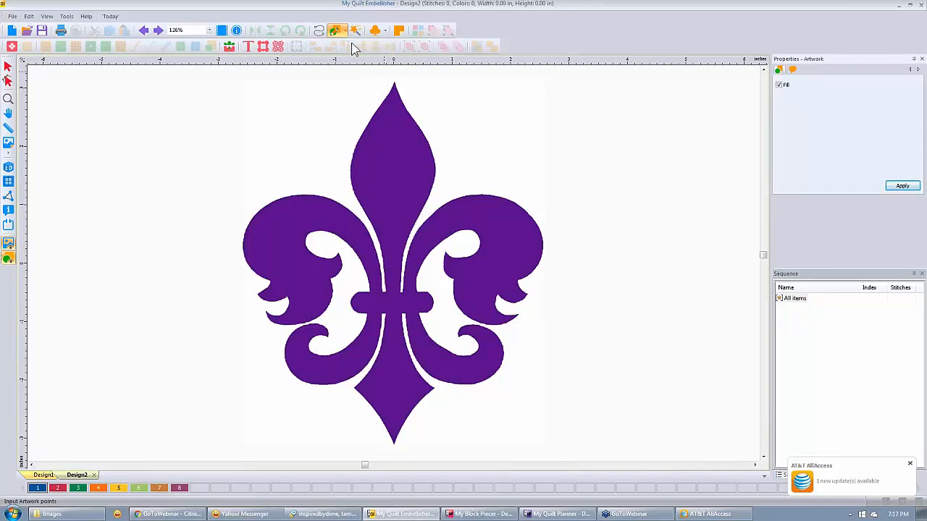
{"action": "left_click", "coordinate": [395, 83]}
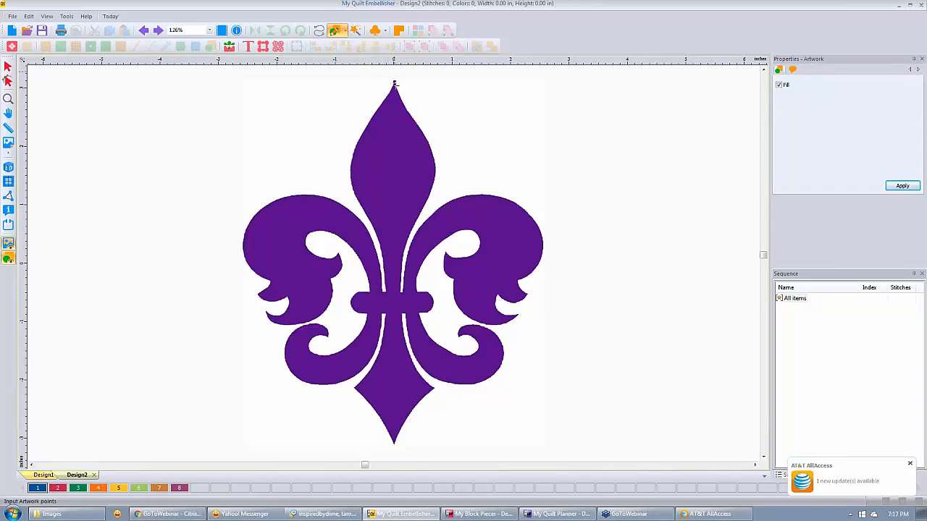
{"action": "left_click", "coordinate": [401, 99]}
{"action": "left_click", "coordinate": [417, 125]}
{"action": "left_click", "coordinate": [433, 153]}
{"action": "left_click", "coordinate": [434, 176]}
{"action": "left_click", "coordinate": [427, 203]}
{"action": "left_click", "coordinate": [416, 221]}
{"action": "left_click", "coordinate": [409, 238]}
{"action": "left_click", "coordinate": [403, 256]}
{"action": "left_click", "coordinate": [400, 275]}
{"action": "left_click", "coordinate": [399, 292], "text": "ctrl"}
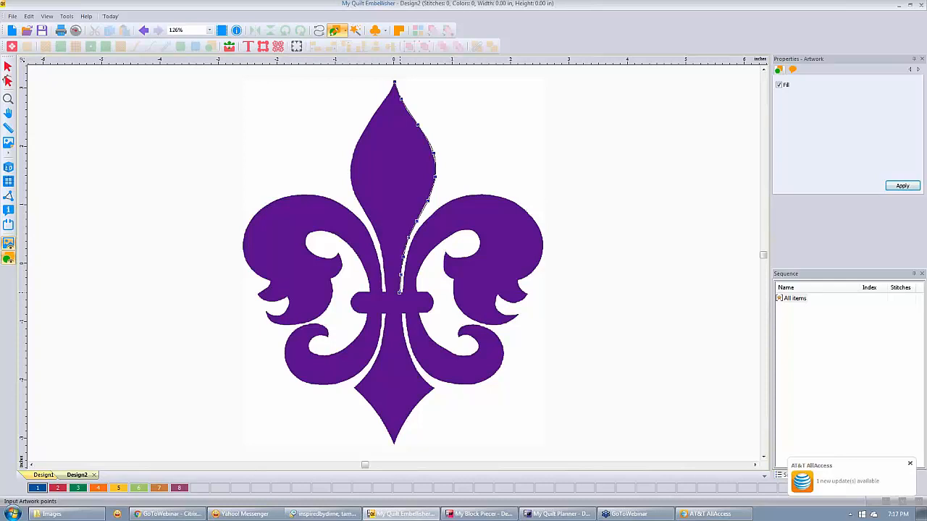
{"action": "right_click", "coordinate": [400, 293]}
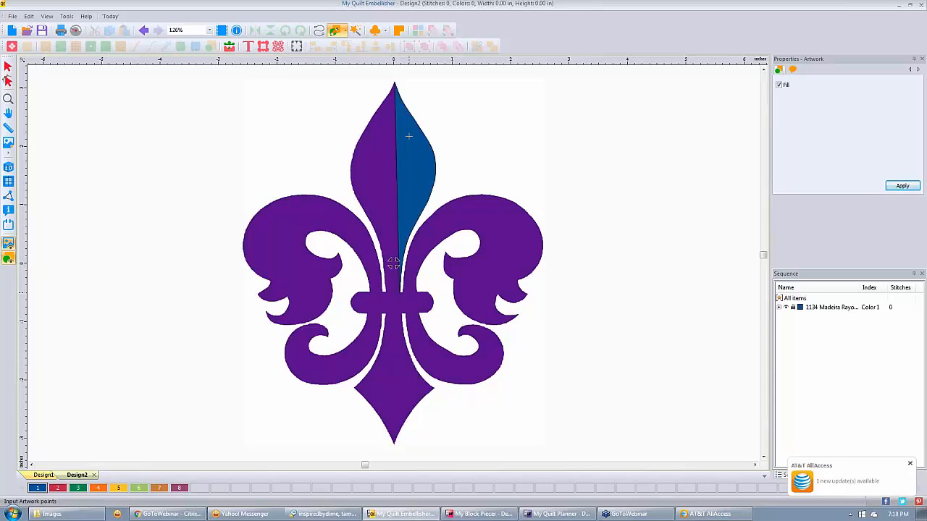
Delete the traced half-petal artwork from the fleur-de-lis
{"action": "left_click", "coordinate": [8, 67]}
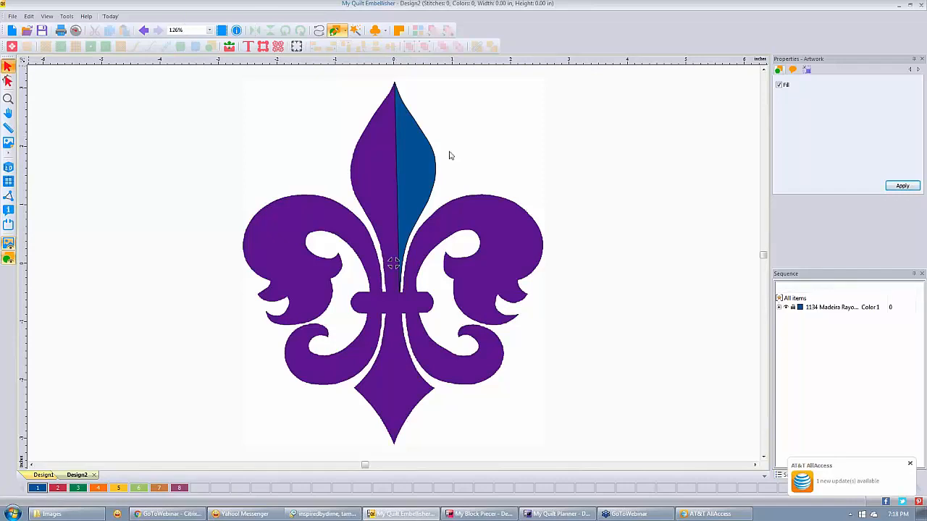
{"action": "left_click", "coordinate": [419, 156]}
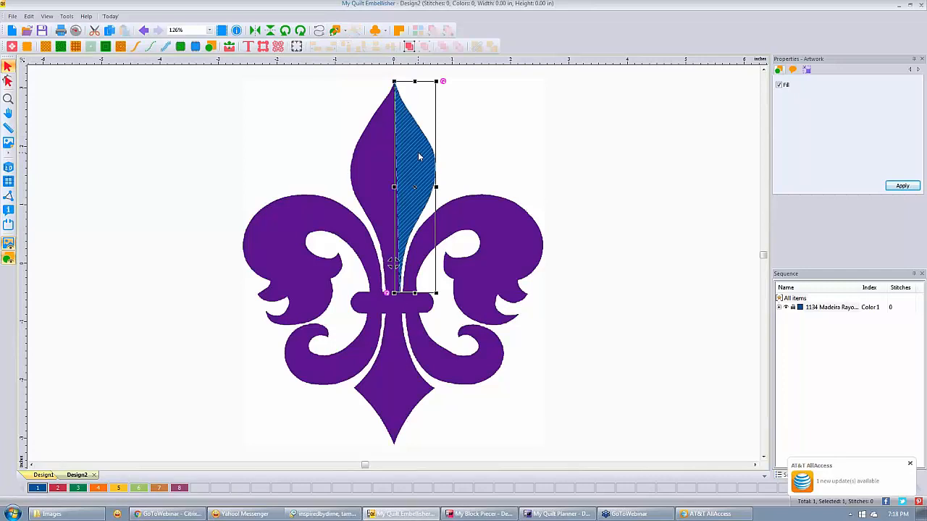
{"action": "key", "text": "Delete"}
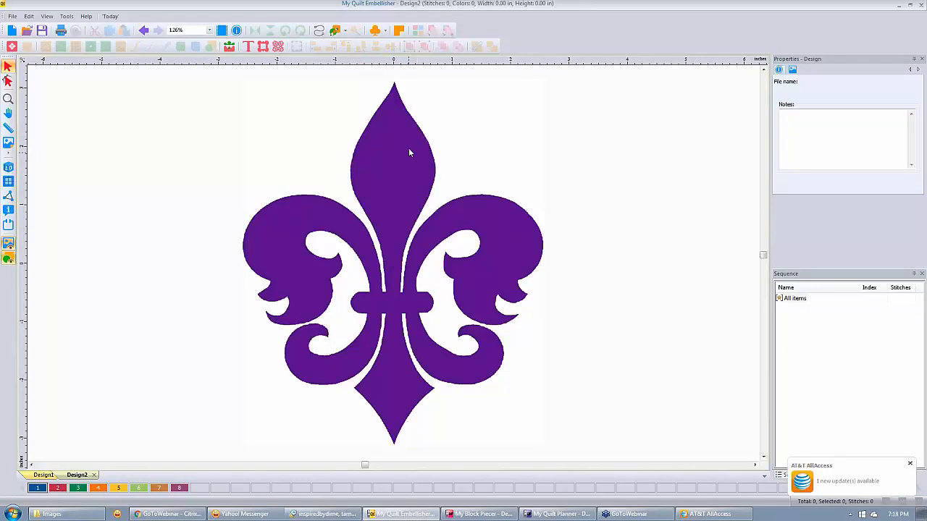
Auto-trace the whole purple fleur-de-lis backdrop into a filled artwork shape
{"action": "left_click", "coordinate": [338, 31]}
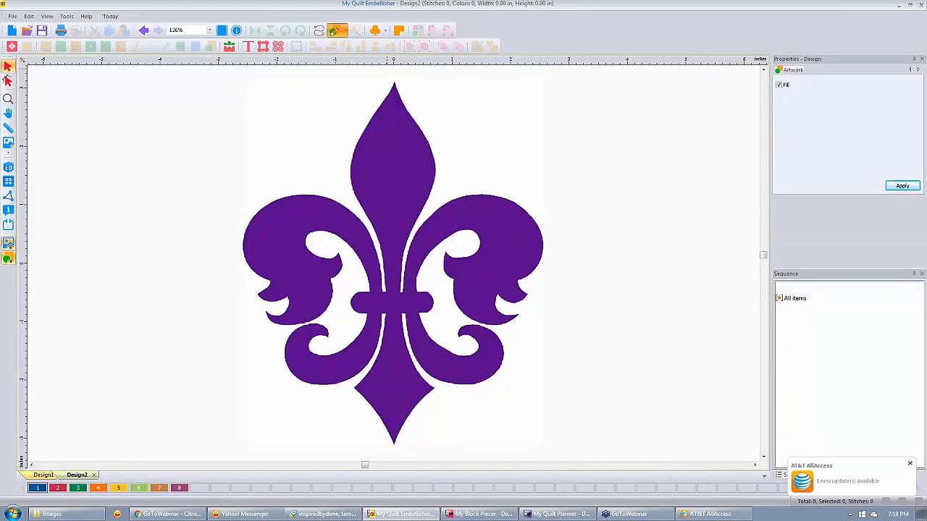
{"action": "left_click", "coordinate": [355, 32]}
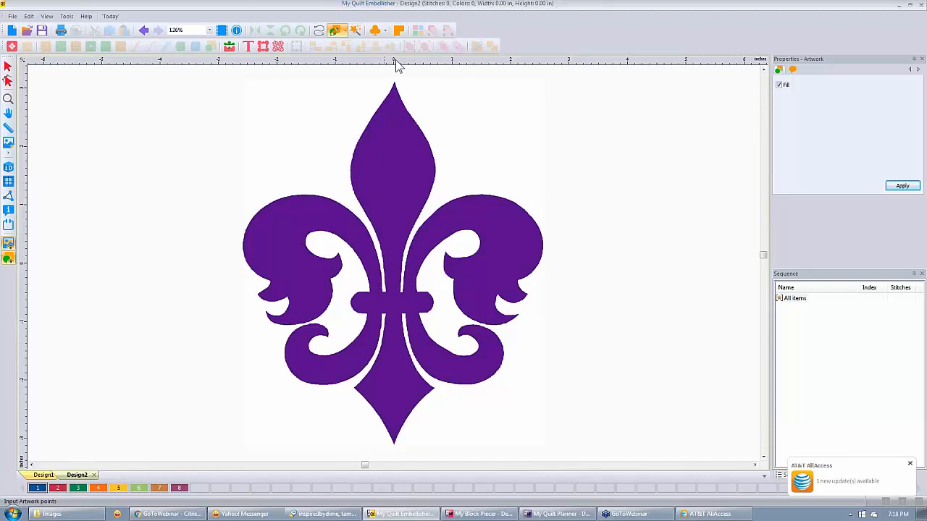
{"action": "left_click", "coordinate": [356, 32]}
{"action": "left_click", "coordinate": [391, 150]}
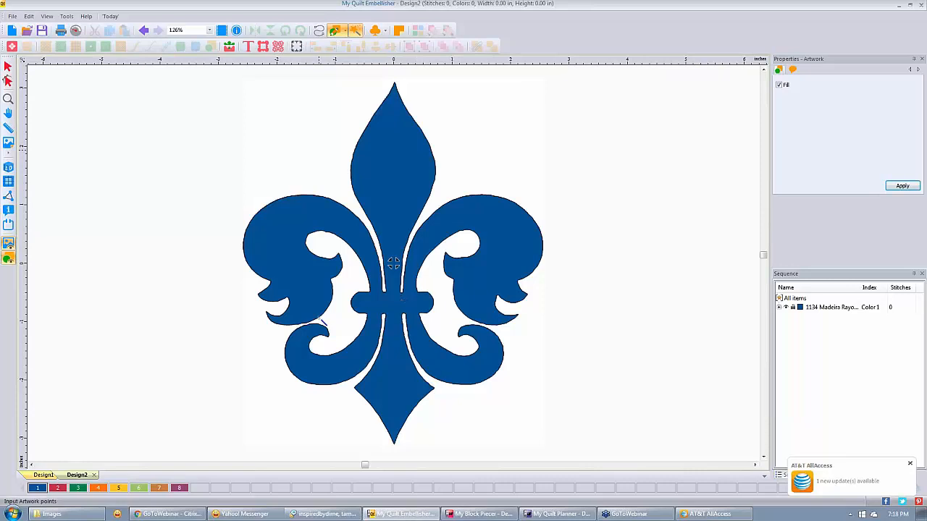
Show the outline points of the traced fleur-de-lis artwork and examine how they follow the image's edges
{"action": "left_click", "coordinate": [8, 81]}
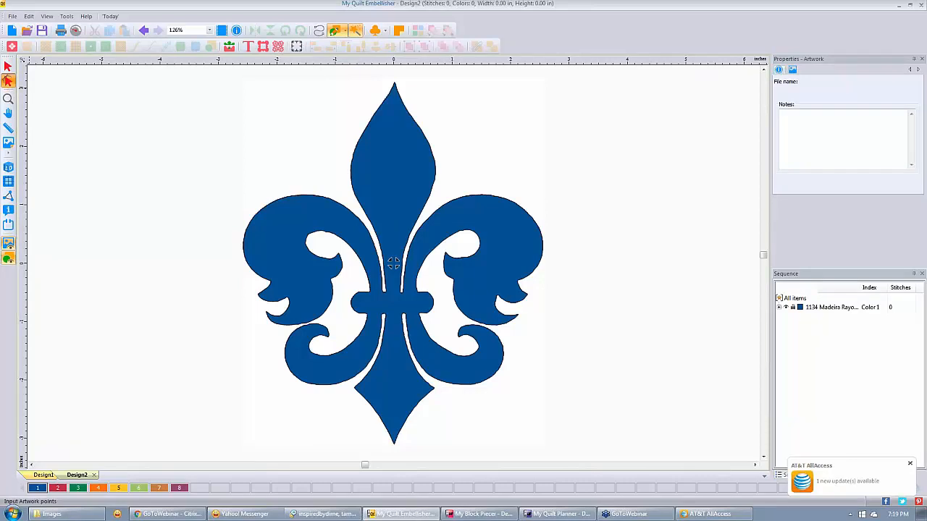
{"action": "left_click", "coordinate": [404, 307]}
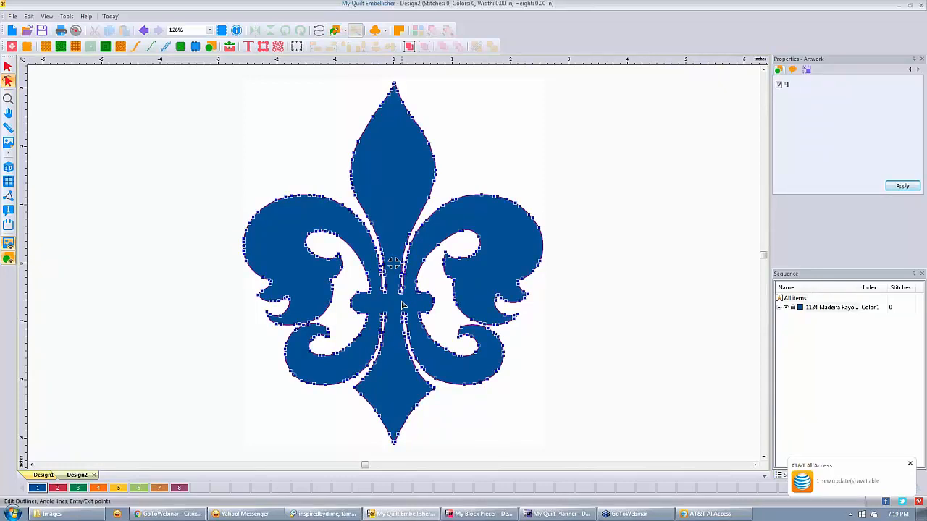
{"action": "scroll", "coordinate": [403, 305], "scroll_direction": "up", "scroll_amount": 3}
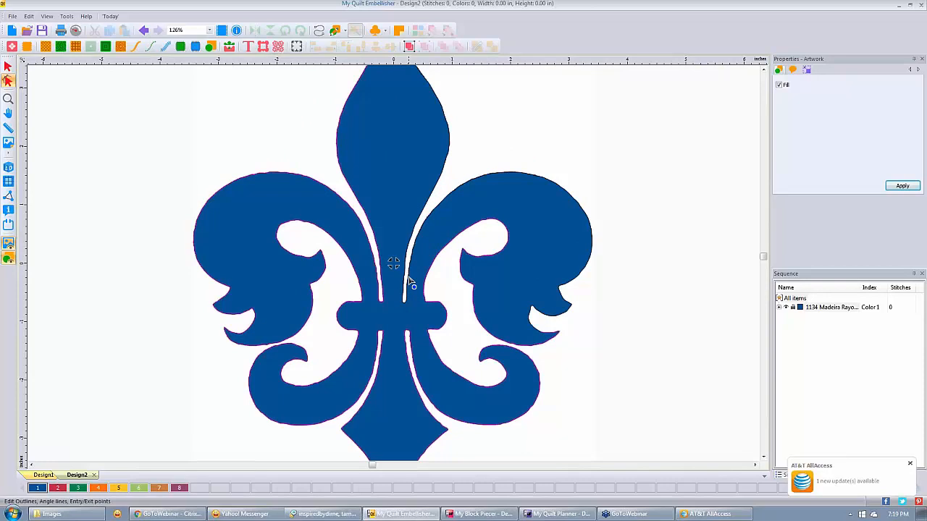
{"action": "left_click", "coordinate": [833, 307]}
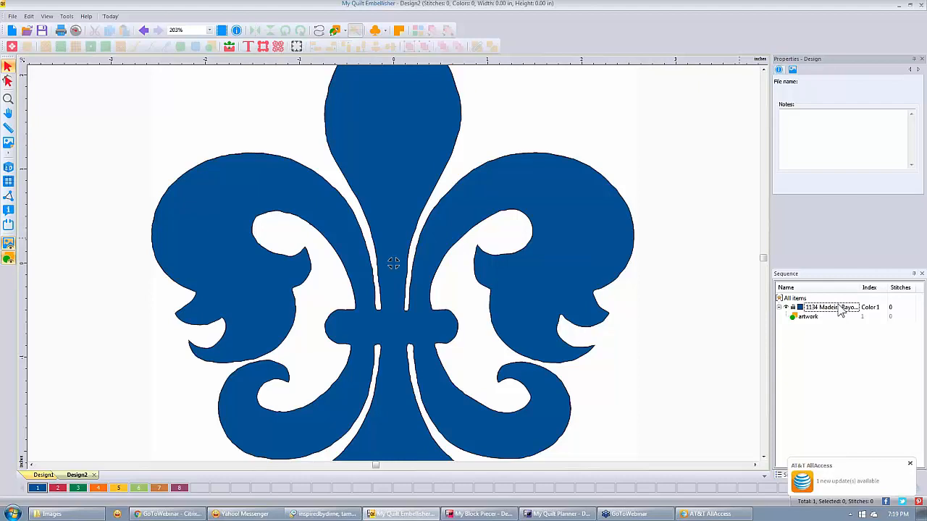
{"action": "left_click", "coordinate": [839, 310]}
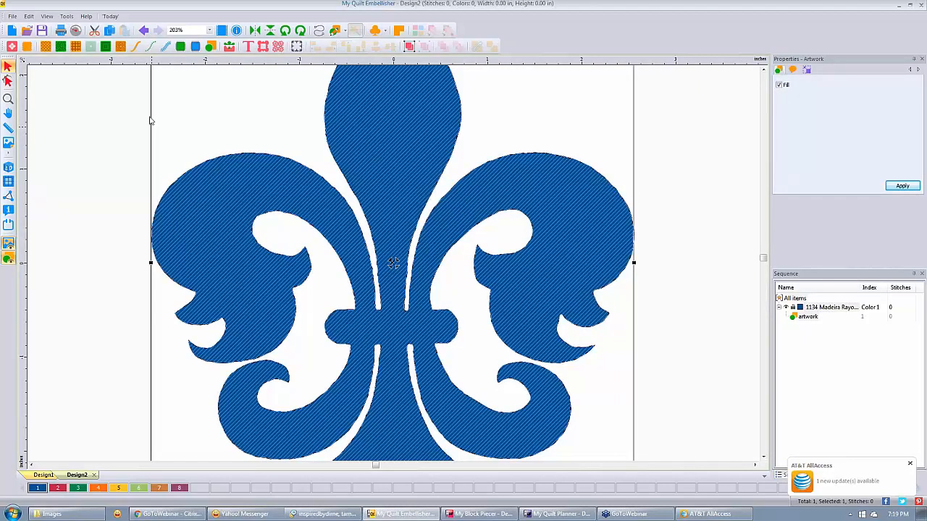
{"action": "left_click", "coordinate": [7, 81]}
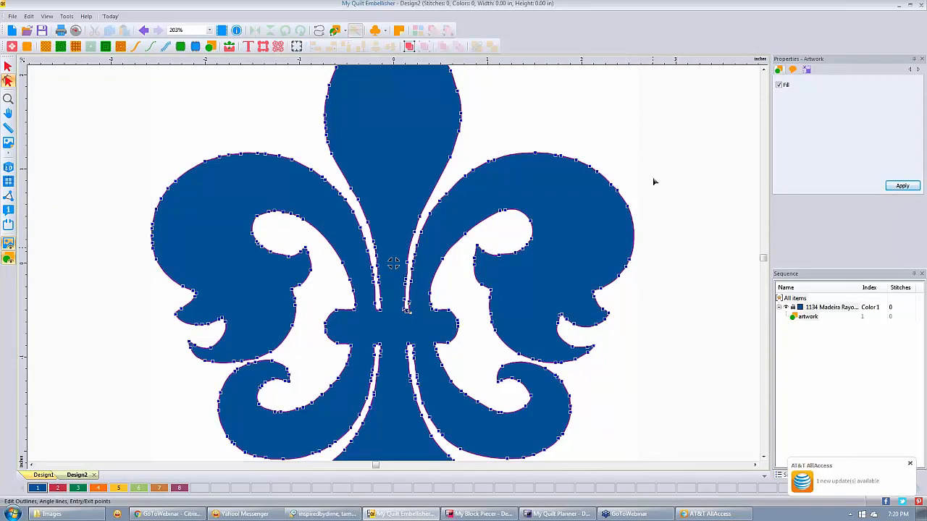
{"action": "scroll", "coordinate": [615, 138], "scroll_direction": "down", "scroll_amount": 1}
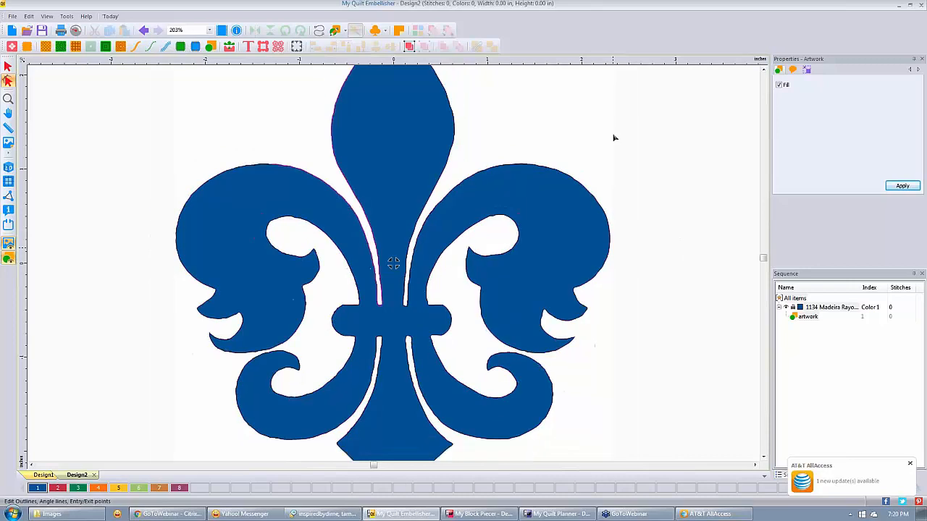
{"action": "scroll", "coordinate": [614, 137], "scroll_direction": "down", "scroll_amount": 1}
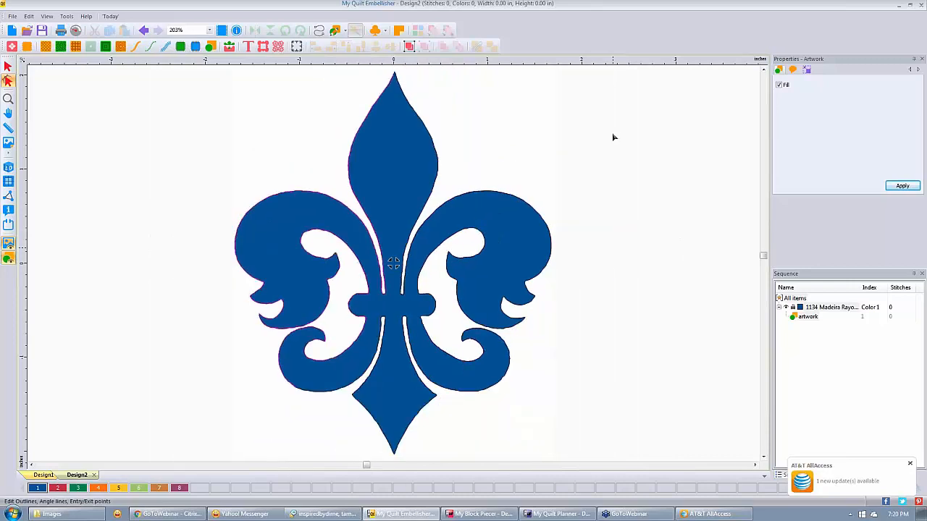
{"action": "scroll", "coordinate": [612, 134], "scroll_direction": "down", "scroll_amount": 3}
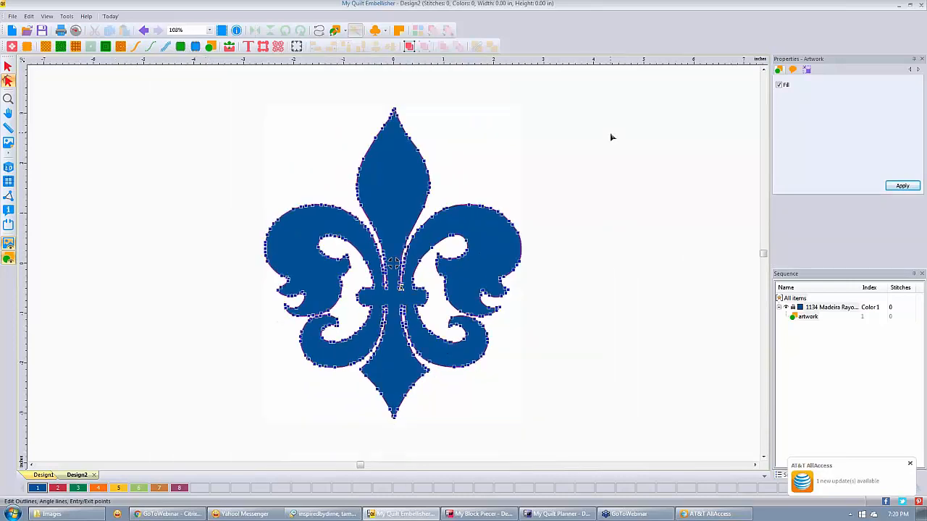
In Design1, auto-trace the star's right orange point from the quilt block backdrop into filled artwork in color 4
{"action": "left_click", "coordinate": [42, 477]}
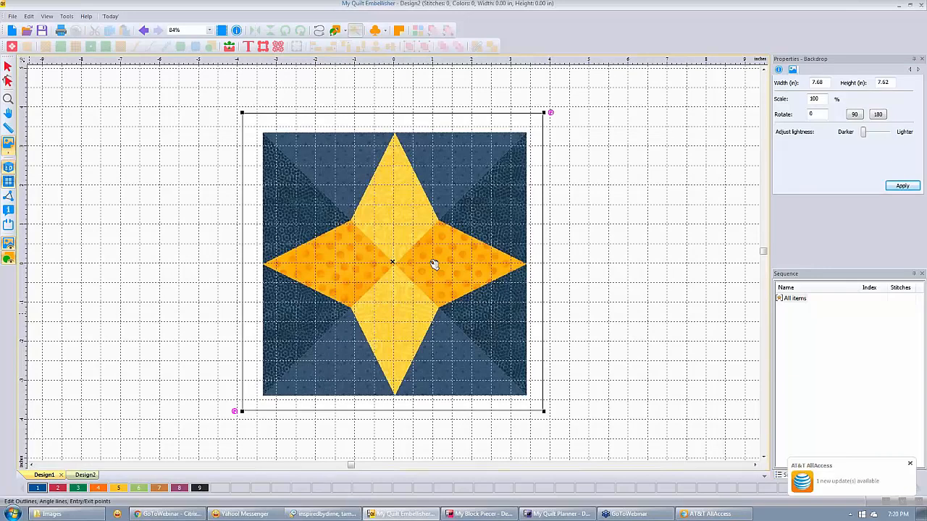
{"action": "scroll", "coordinate": [434, 265], "scroll_direction": "up", "scroll_amount": 3}
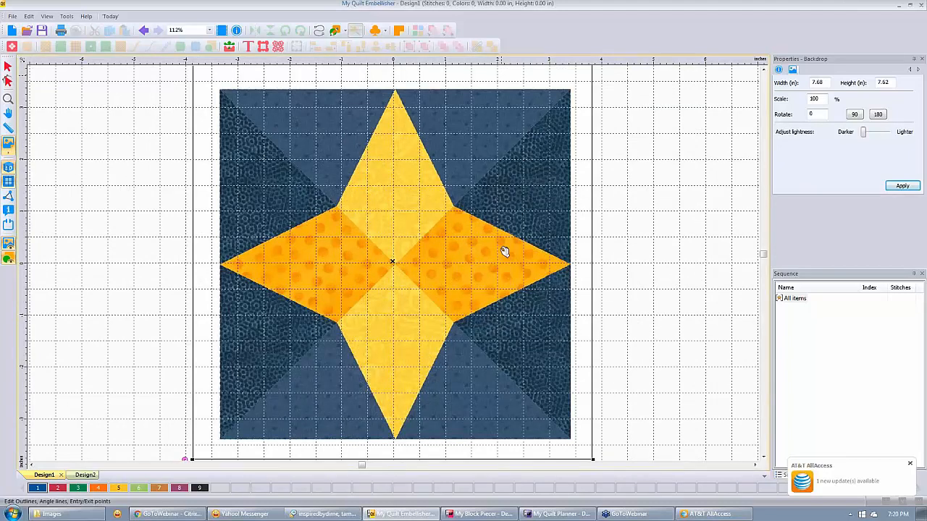
{"action": "left_click", "coordinate": [505, 251]}
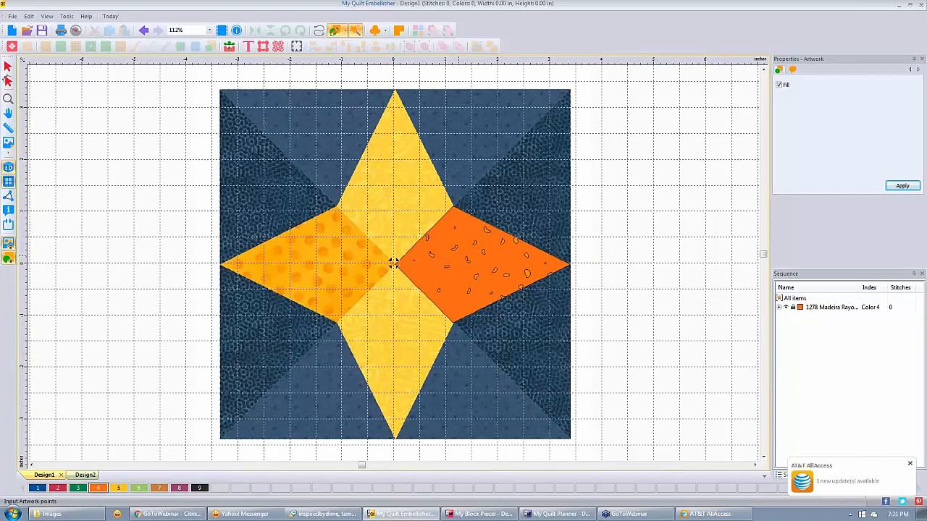
Draw a filled diamond artwork beside the quilt block and move it onto the star's left orange point
{"action": "left_click", "coordinate": [346, 32]}
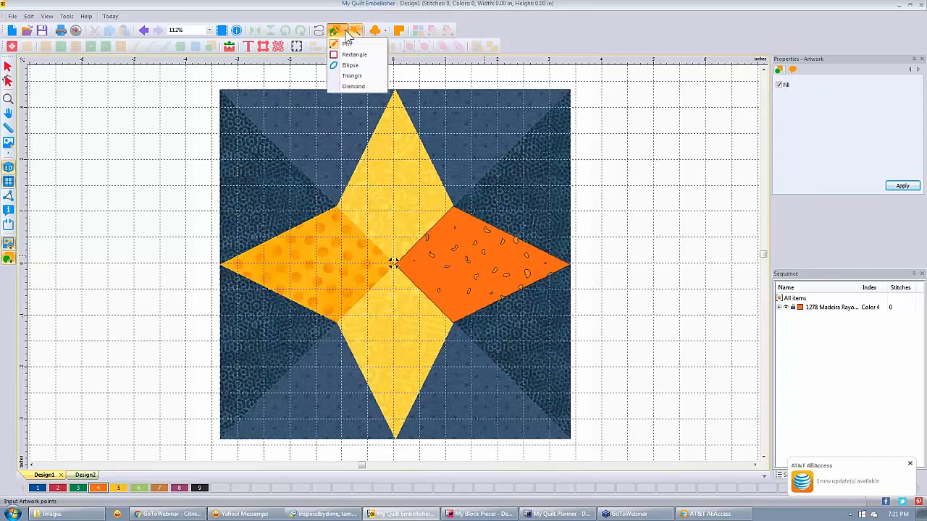
{"action": "left_click", "coordinate": [353, 87]}
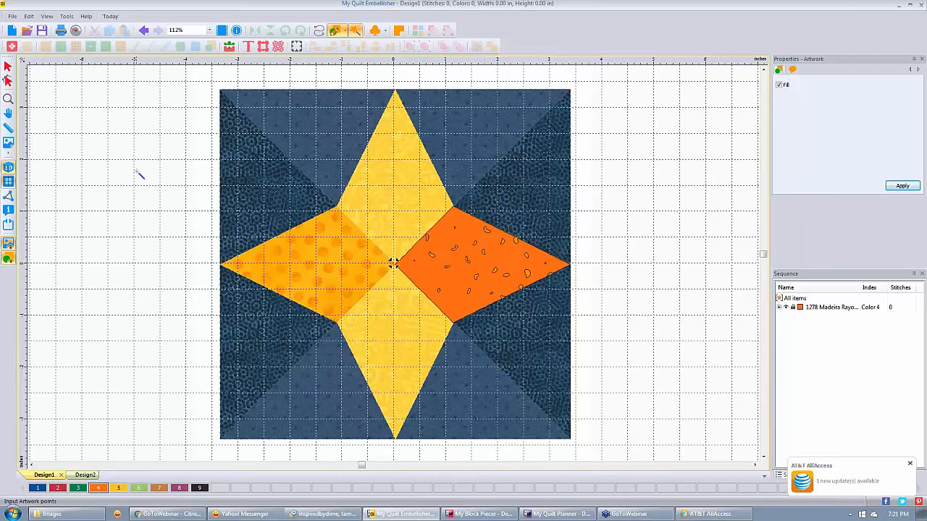
{"action": "left_click_drag", "start_coordinate": [82, 97], "coordinate": [158, 194]}
{"action": "left_click_drag", "start_coordinate": [156, 193], "coordinate": [197, 249]}
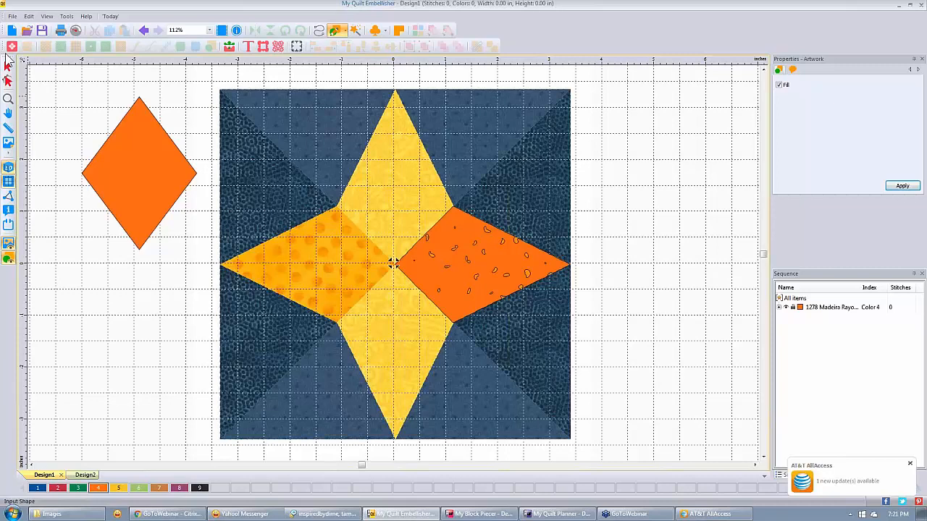
{"action": "left_click", "coordinate": [8, 64]}
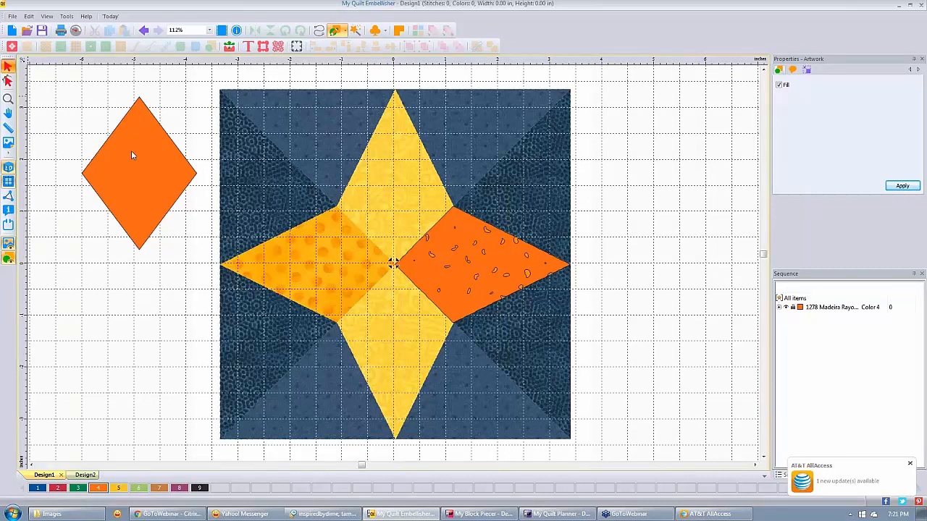
{"action": "left_click_drag", "start_coordinate": [132, 152], "coordinate": [272, 245]}
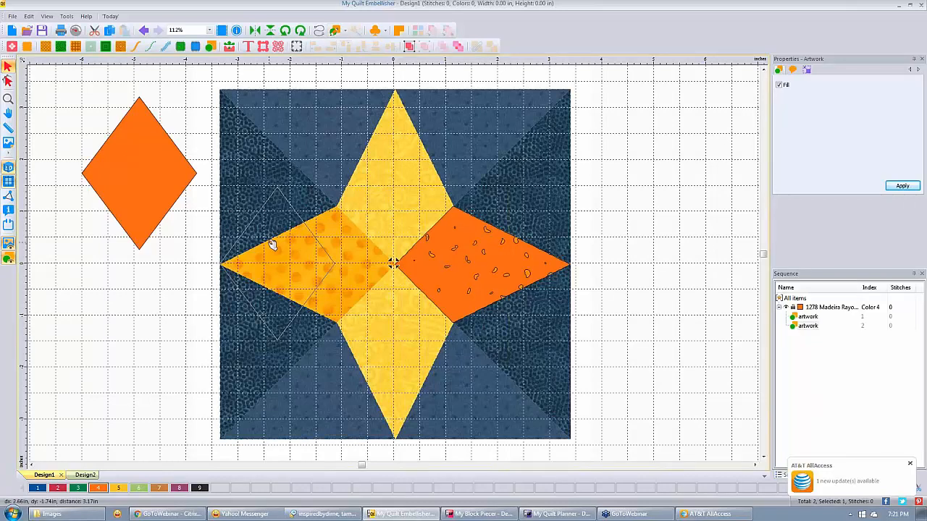
{"action": "left_click_drag", "start_coordinate": [272, 245], "coordinate": [272, 245]}
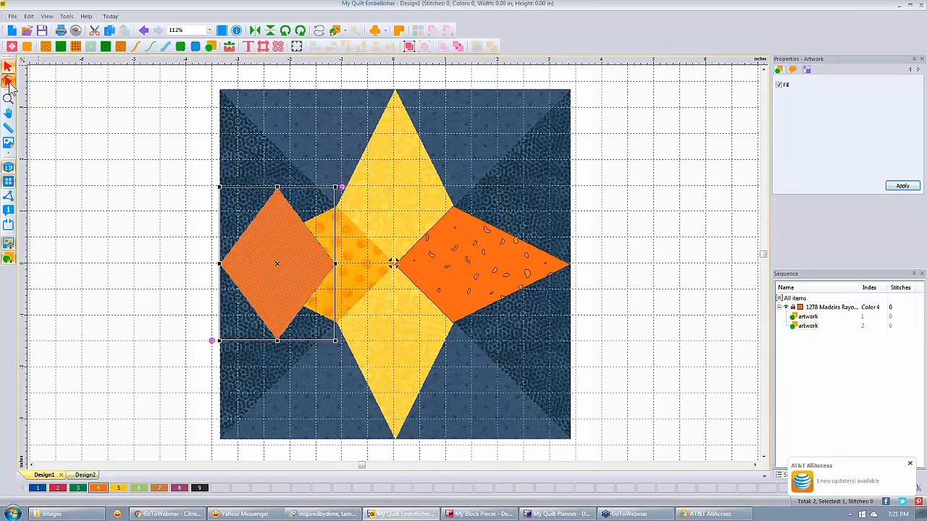
Reshape the diamond's outline so its corners match those of the star's left orange point
{"action": "left_click", "coordinate": [8, 80]}
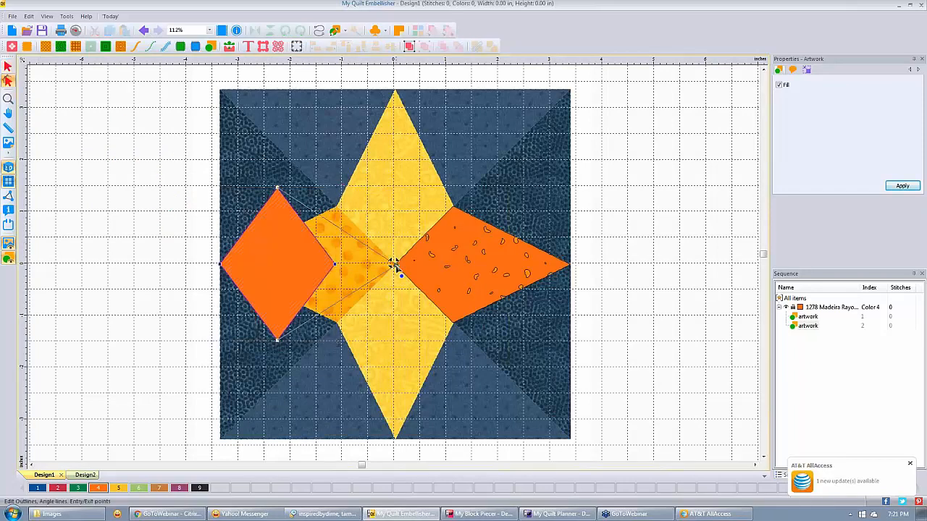
{"action": "left_click_drag", "start_coordinate": [393, 264], "coordinate": [394, 264]}
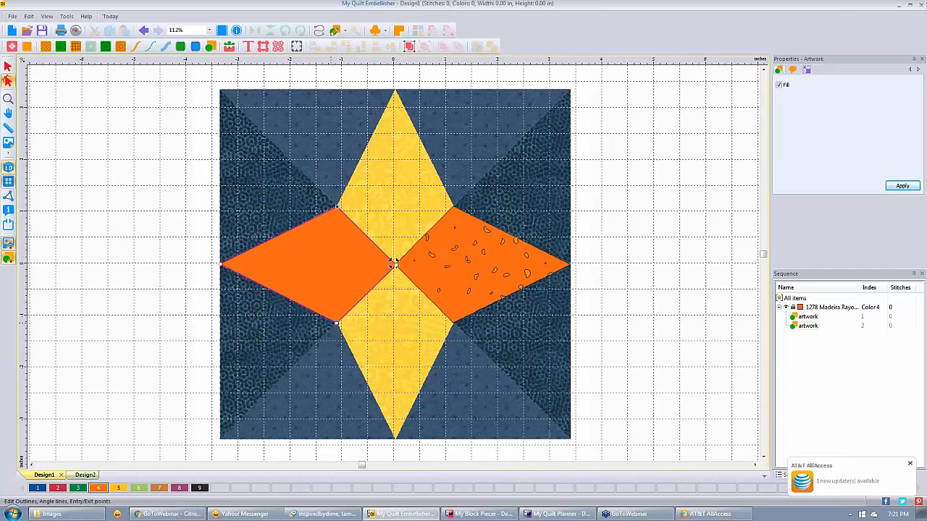
{"action": "left_click", "coordinate": [161, 178]}
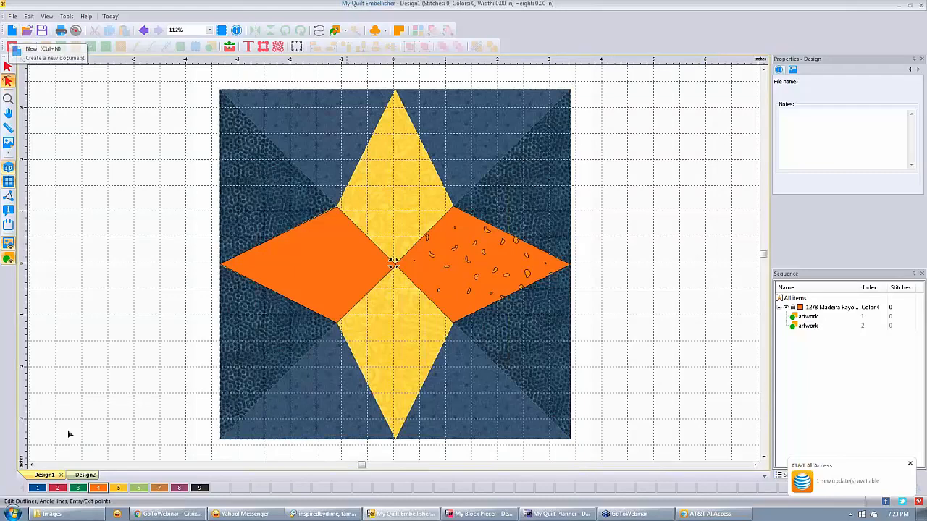
Create a new blank design, Design3, and return to Design1
{"action": "left_click", "coordinate": [13, 31]}
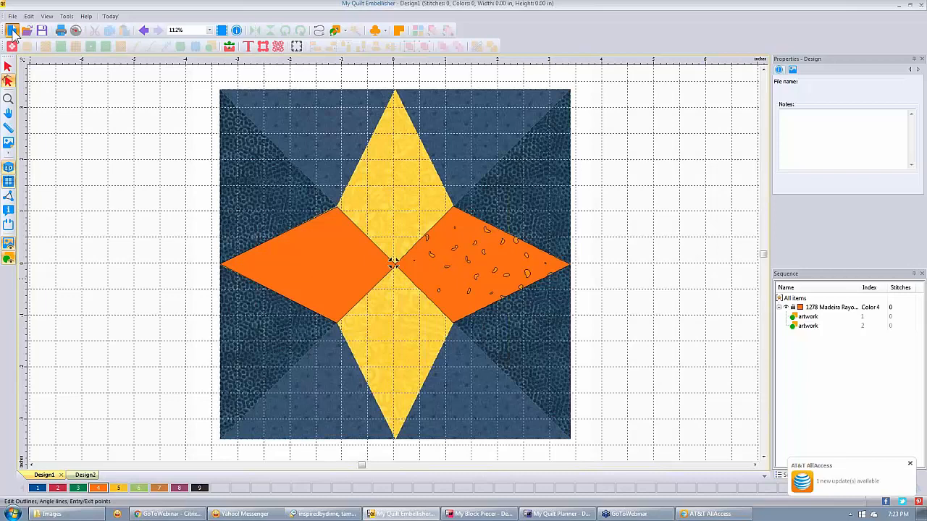
{"action": "left_click", "coordinate": [13, 32]}
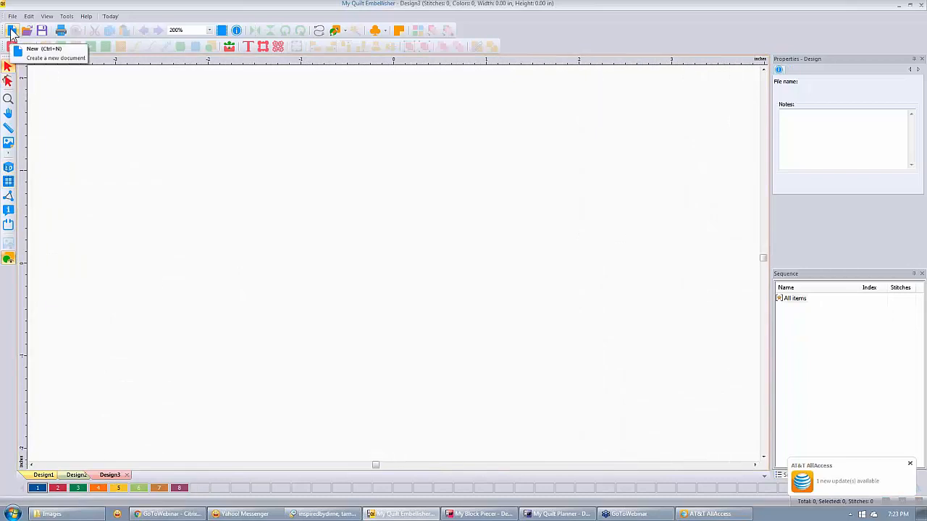
{"action": "left_click", "coordinate": [76, 475]}
{"action": "left_click", "coordinate": [44, 476]}
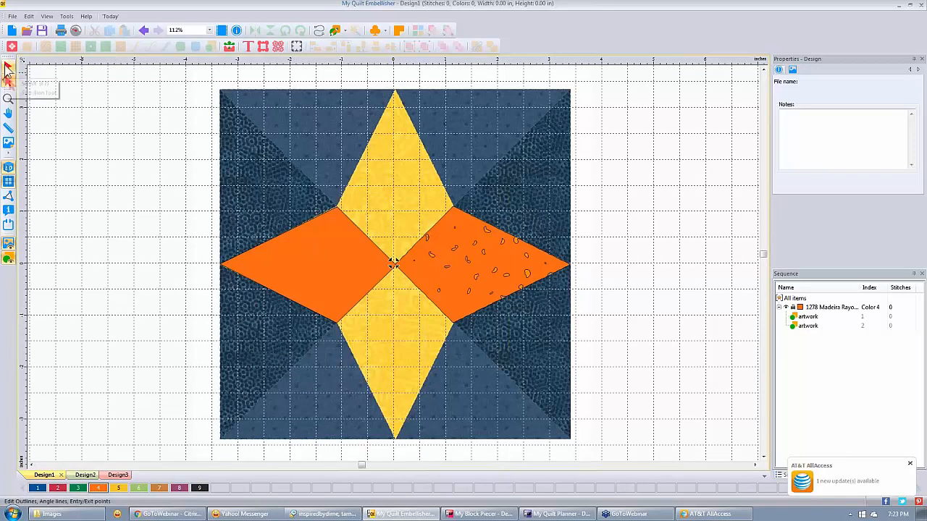
Auto-trace the blue background patch to the upper right of the star into filled artwork in color 1
{"action": "left_click", "coordinate": [7, 68]}
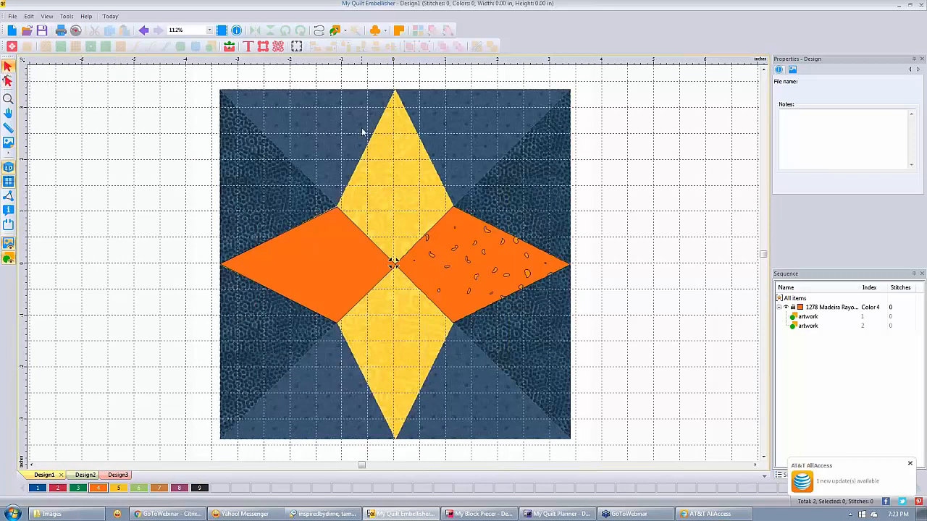
{"action": "left_click", "coordinate": [337, 32]}
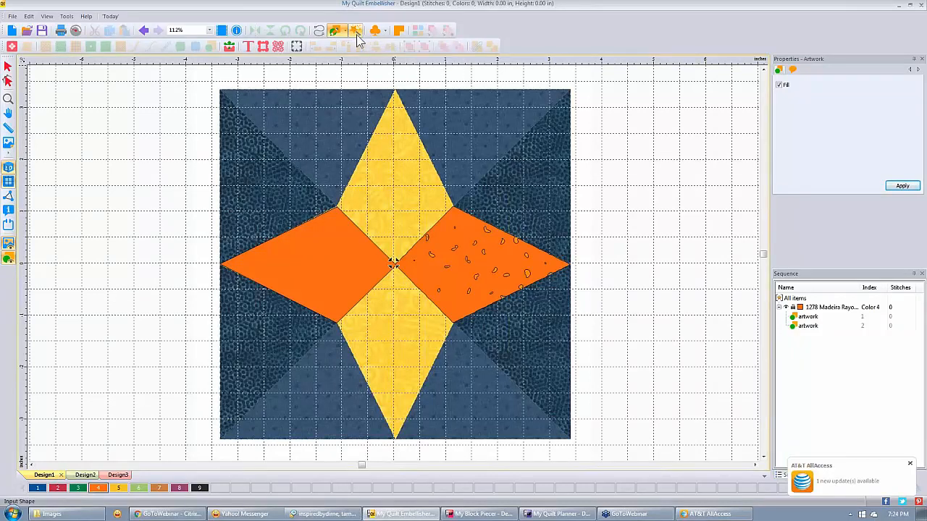
{"action": "left_click", "coordinate": [355, 31]}
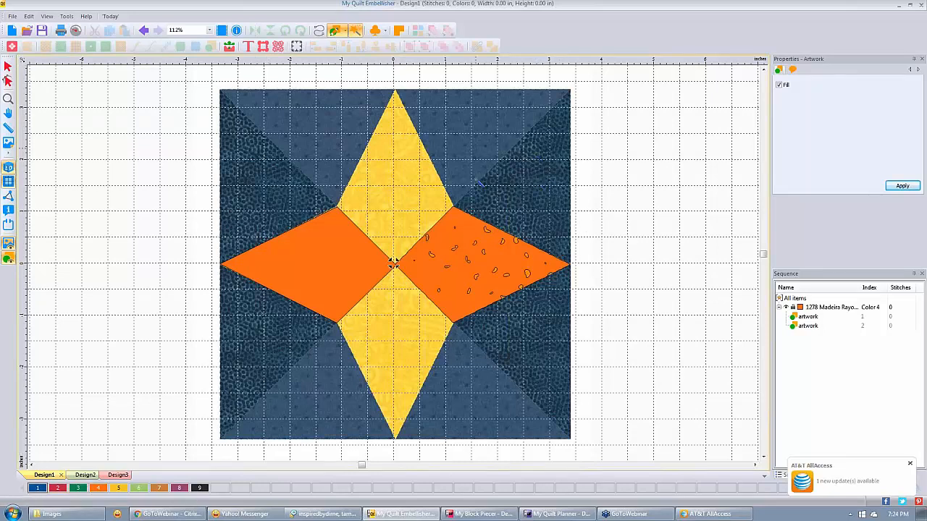
{"action": "left_click", "coordinate": [543, 181]}
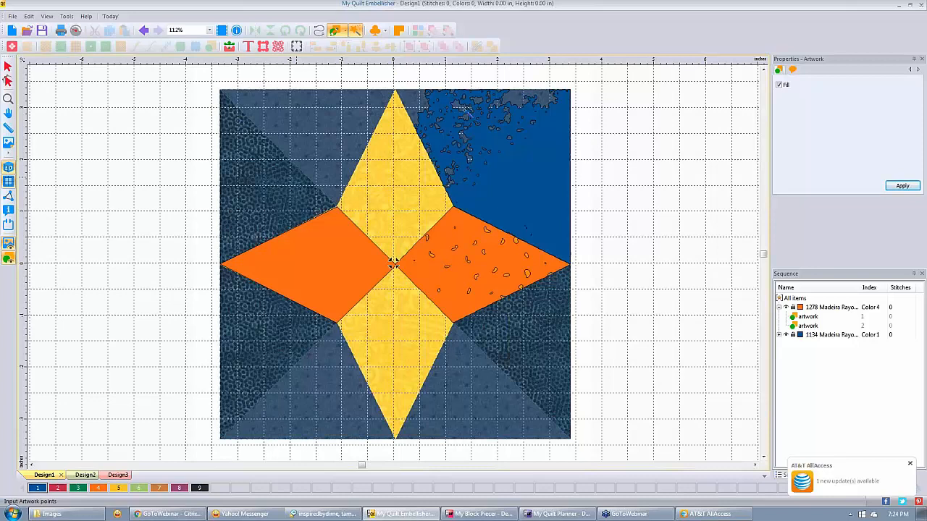
Hide the backdrop to examine the traced artwork by itself, and show the backdrop again
{"action": "left_click", "coordinate": [9, 245]}
{"action": "left_click", "coordinate": [8, 246]}
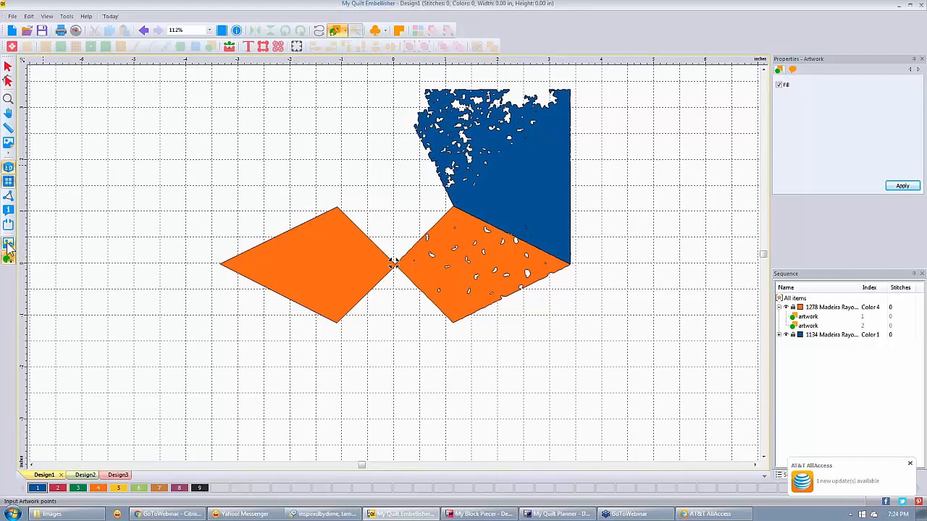
{"action": "left_click", "coordinate": [8, 246]}
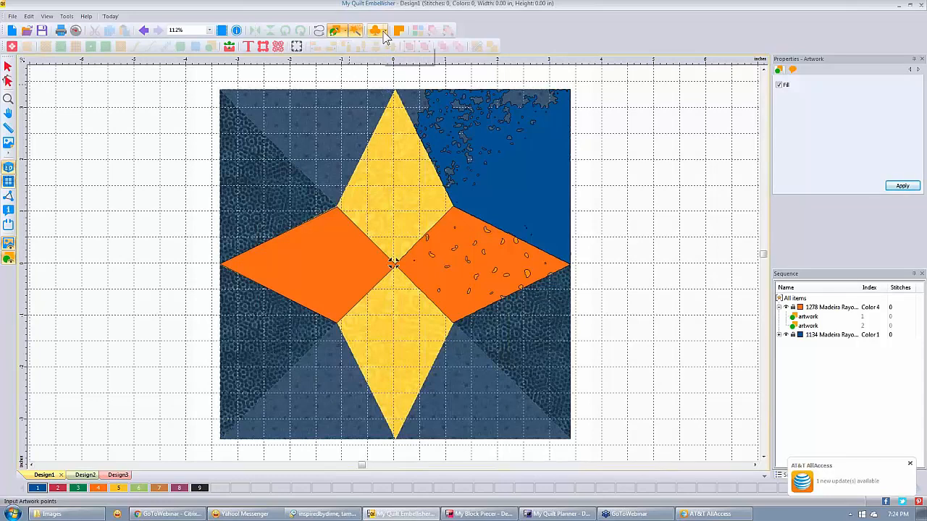
Draw a filled triangle artwork in color 1 over the upper-left part of the quilt block
{"action": "left_click", "coordinate": [344, 32]}
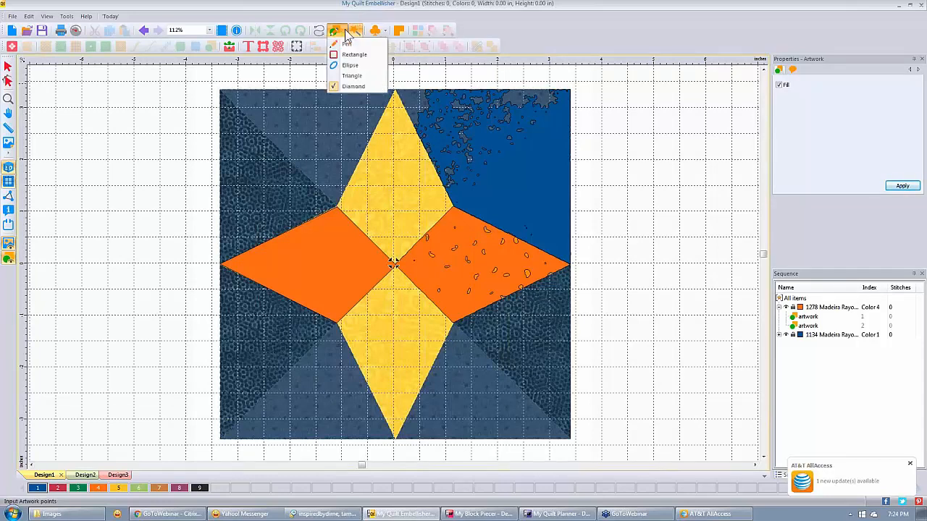
{"action": "left_click", "coordinate": [340, 76]}
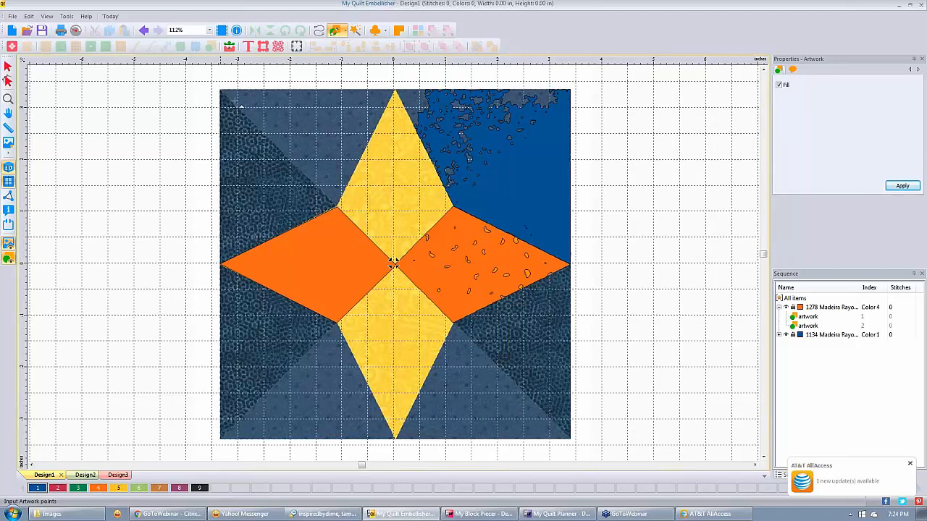
{"action": "left_click_drag", "start_coordinate": [235, 102], "coordinate": [447, 268]}
Reshape the triangle's corners to fit the blue patch between the block's upper-left corner and the star's top point
{"action": "left_click", "coordinate": [8, 68]}
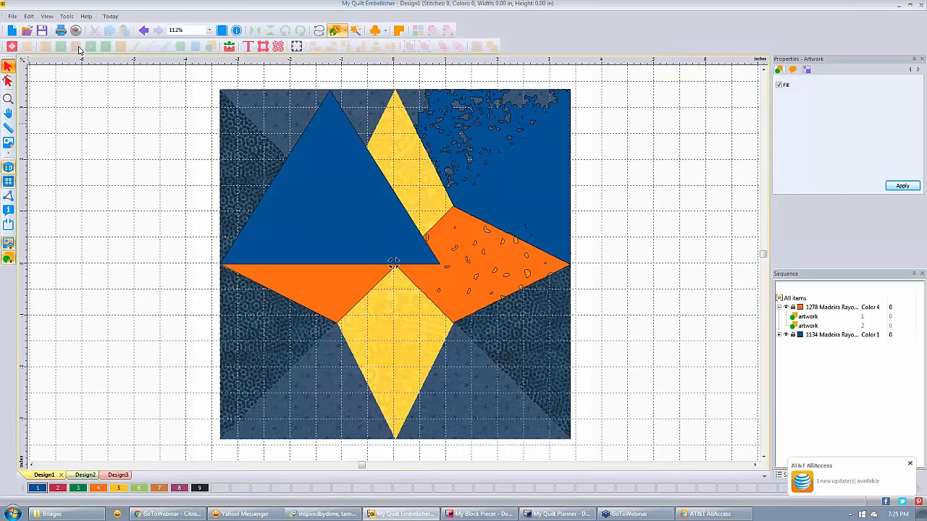
{"action": "left_click", "coordinate": [8, 81]}
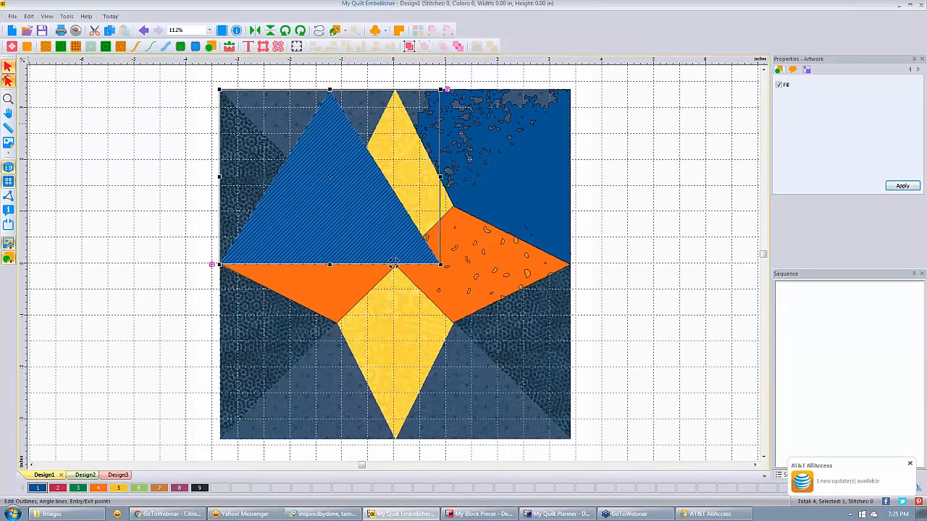
{"action": "left_click", "coordinate": [393, 263]}
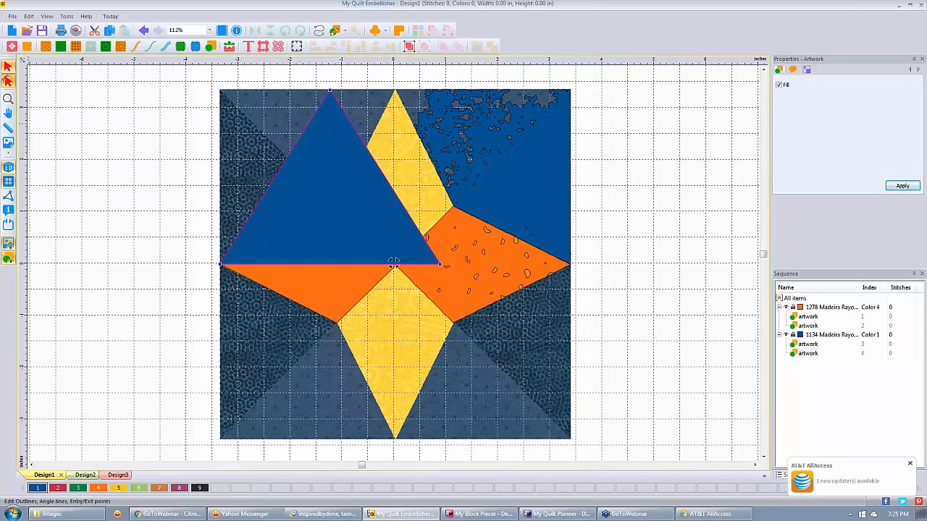
{"action": "left_click_drag", "start_coordinate": [329, 92], "coordinate": [396, 90]}
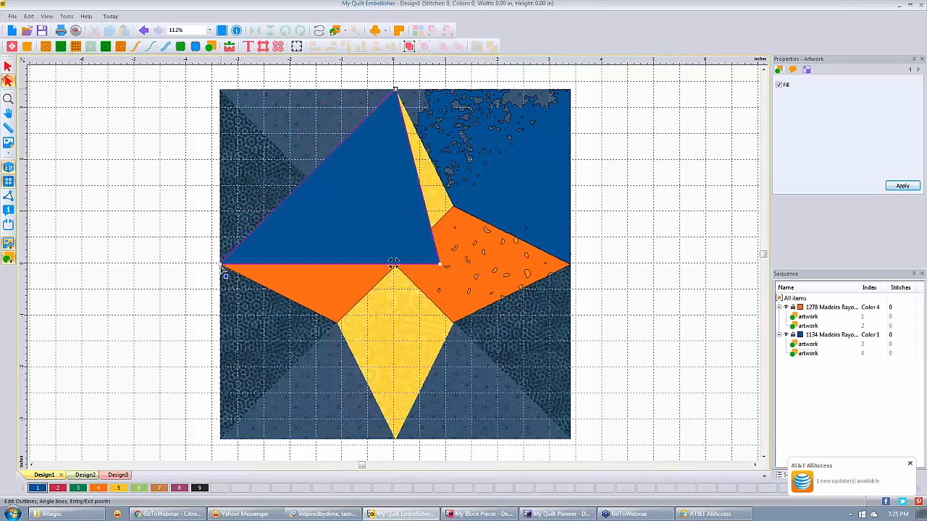
{"action": "left_click_drag", "start_coordinate": [223, 268], "coordinate": [219, 90]}
{"action": "left_click_drag", "start_coordinate": [441, 265], "coordinate": [338, 208]}
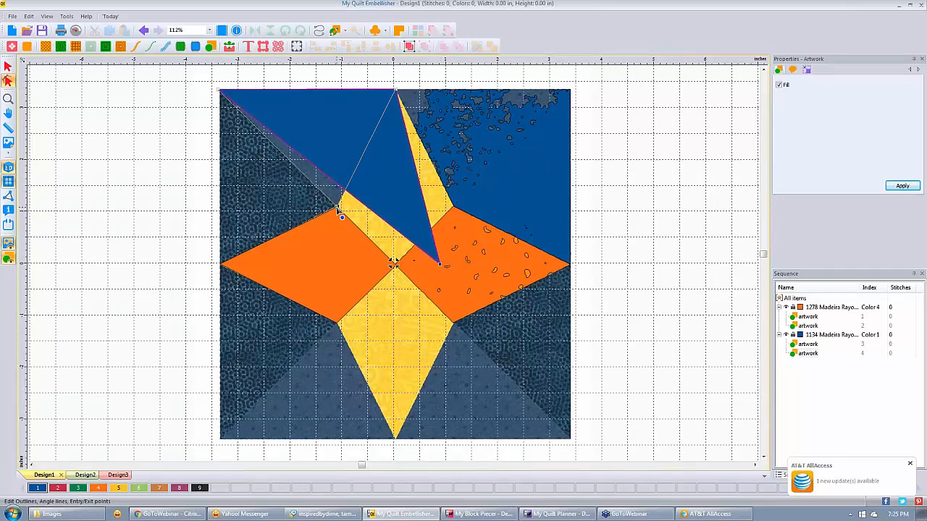
{"action": "left_click_drag", "start_coordinate": [337, 208], "coordinate": [338, 208]}
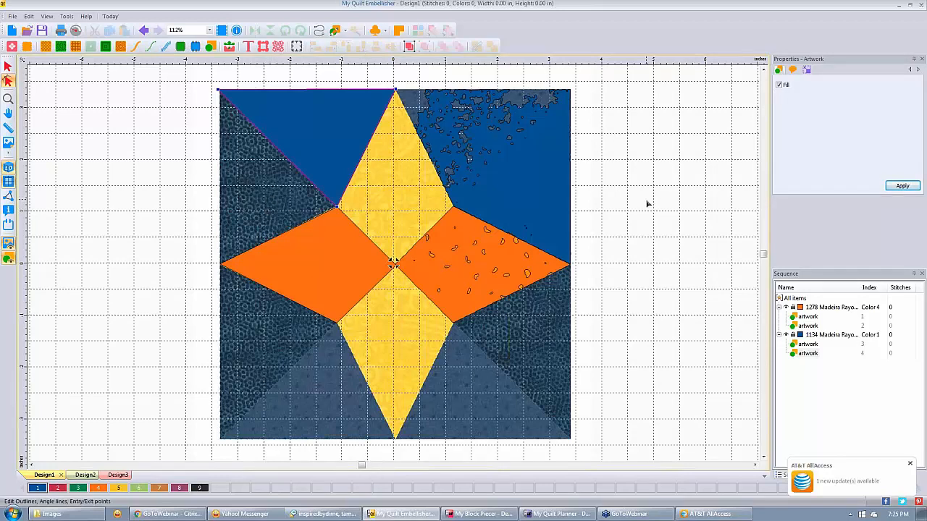
Draw a sample run-stitch line in the empty area left of the block, placing straight points first and curve points after
{"action": "left_click", "coordinate": [319, 35]}
{"action": "left_click", "coordinate": [89, 199]}
{"action": "left_click", "coordinate": [99, 167]}
{"action": "left_click", "coordinate": [129, 172]}
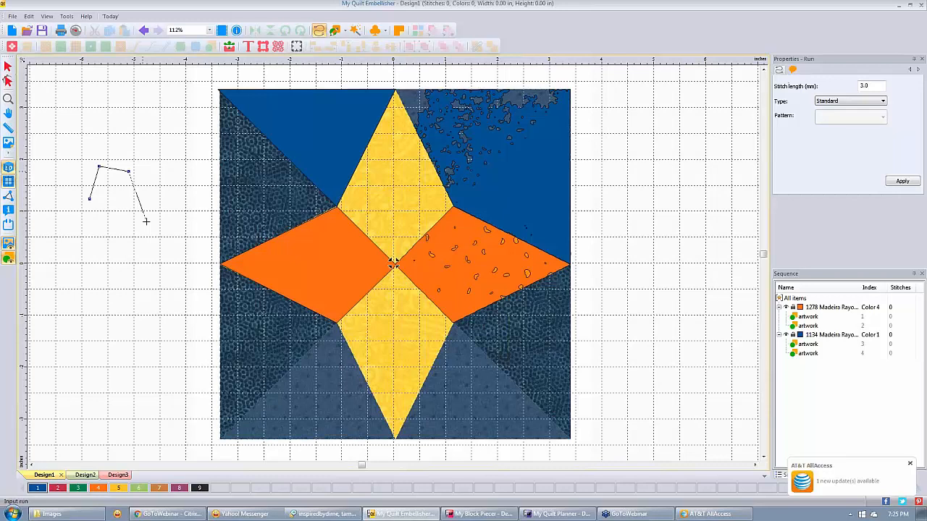
{"action": "left_click", "coordinate": [146, 221]}
{"action": "left_click", "coordinate": [167, 229]}
{"action": "left_click", "coordinate": [185, 202]}
{"action": "left_click", "coordinate": [193, 159], "text": "ctrl"}
{"action": "left_click", "coordinate": [174, 113], "text": "ctrl"}
{"action": "left_click", "coordinate": [106, 84], "text": "ctrl"}
{"action": "left_click", "coordinate": [65, 116], "text": "ctrl"}
{"action": "left_click", "coordinate": [61, 174], "text": "ctrl"}
{"action": "left_click", "coordinate": [82, 293], "text": "ctrl"}
{"action": "right_click", "coordinate": [82, 293]}
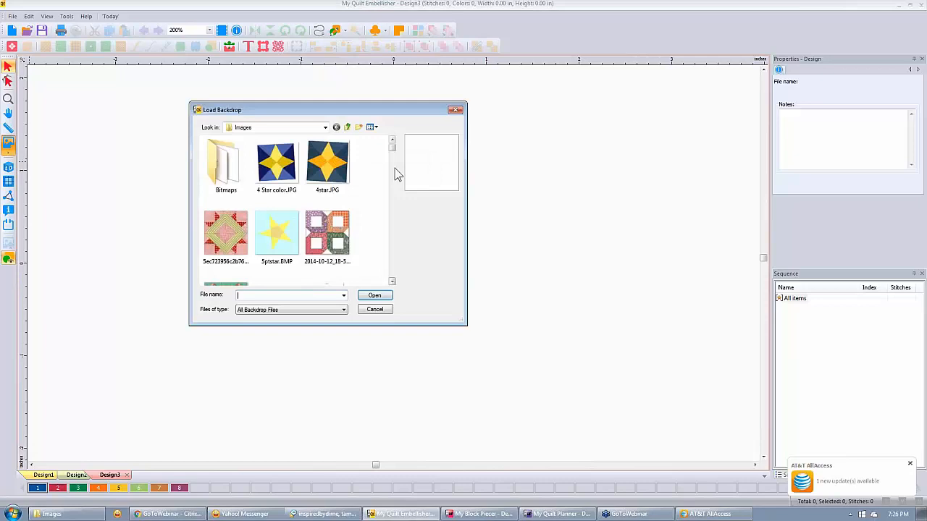
Load the FriendshipBlossumVariation.jpg line drawing as the backdrop of Design3
{"action": "scroll", "coordinate": [396, 174], "scroll_direction": "down", "scroll_amount": 5}
{"action": "left_click", "coordinate": [276, 233]}
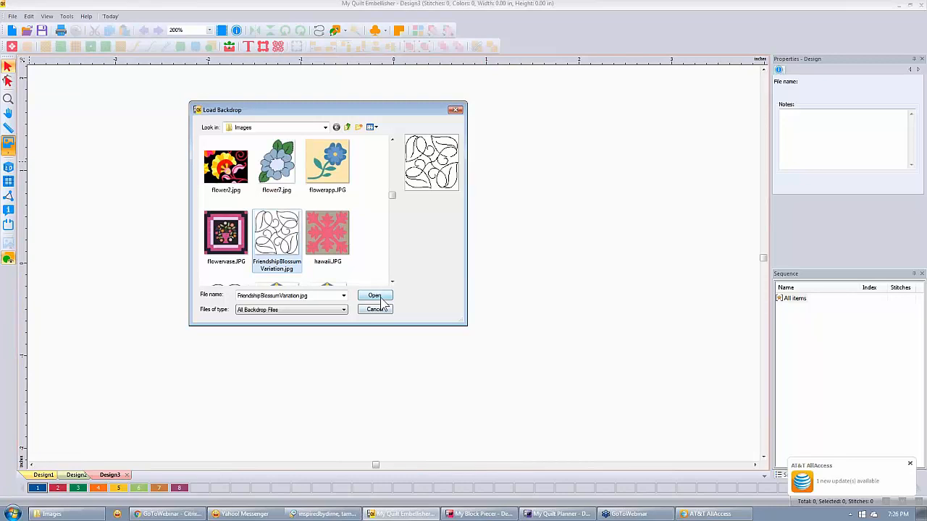
{"action": "left_click", "coordinate": [377, 296]}
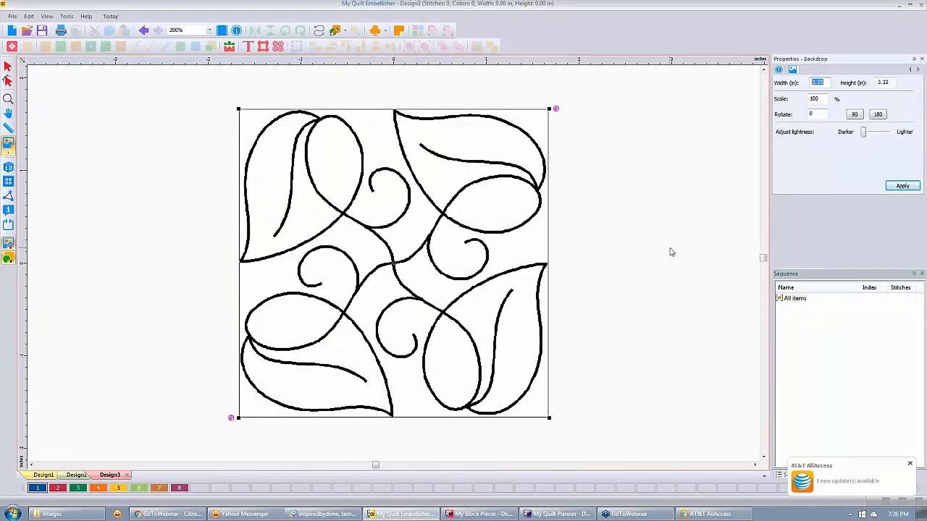
Set the backdrop's width to 6.75 in and fit the whole image in view
{"action": "type", "text": "6.75"}
{"action": "left_click", "coordinate": [902, 187]}
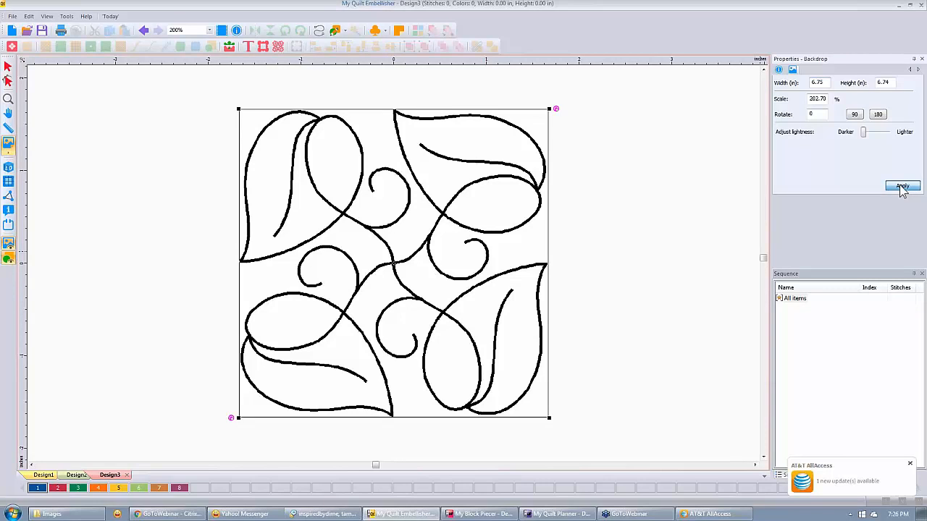
{"action": "left_click", "coordinate": [902, 187]}
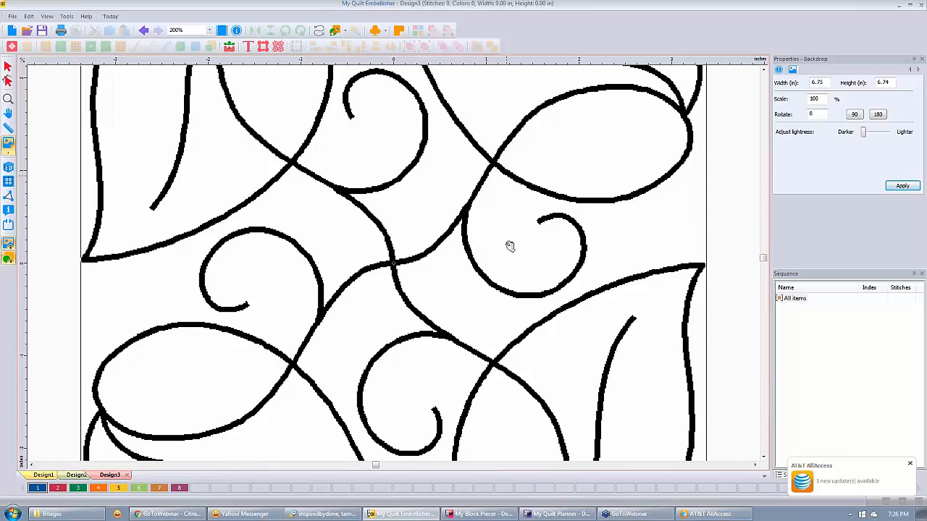
{"action": "scroll", "coordinate": [510, 247], "scroll_direction": "down", "scroll_amount": 4}
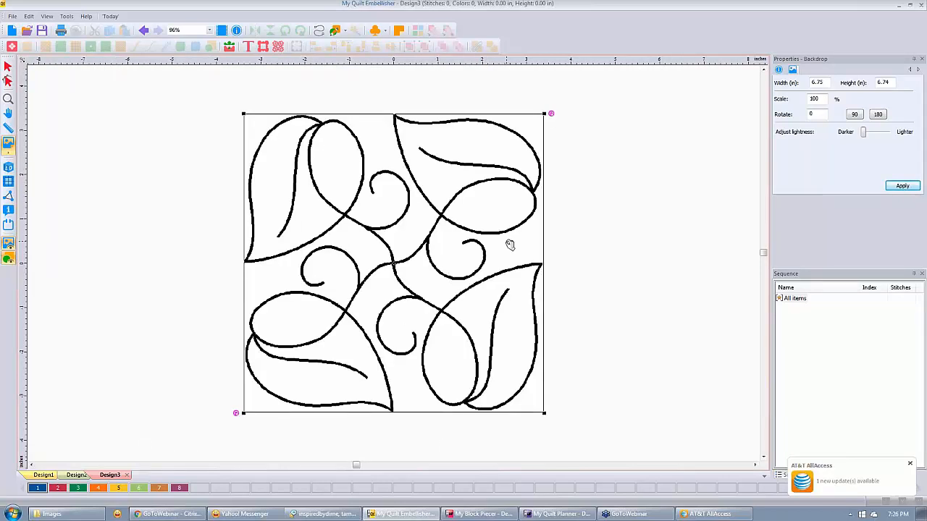
Auto-trace the black line drawing into run stitches in color 1 and hide the backdrop
{"action": "left_click", "coordinate": [355, 31]}
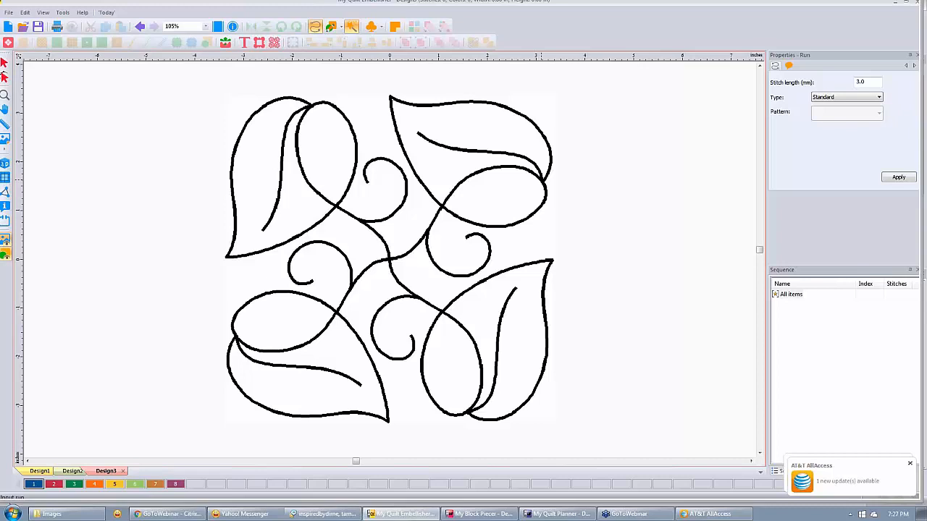
{"action": "left_click", "coordinate": [4, 241]}
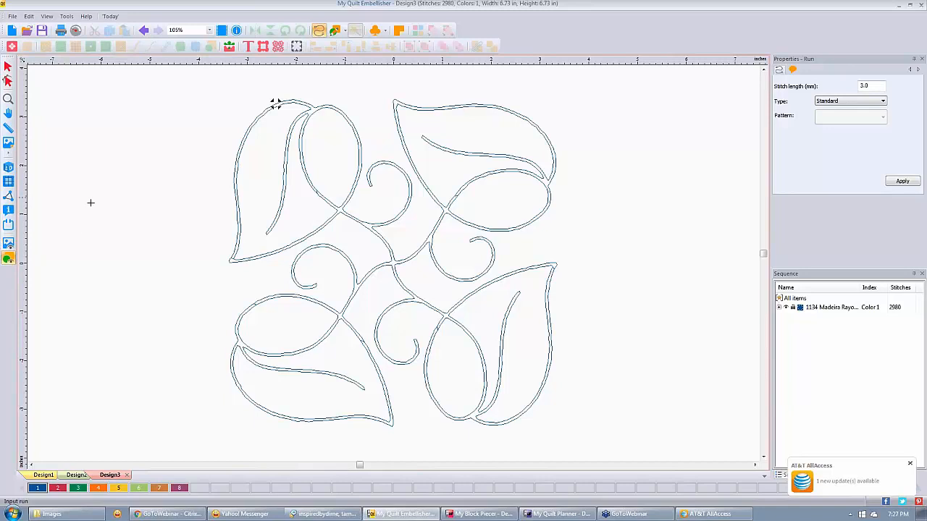
Undo the double-line trace, show the backdrop, and auto-trace the line drawing into single-line run stitches from the upper-left leaf's tip junction
{"action": "left_click", "coordinate": [143, 29]}
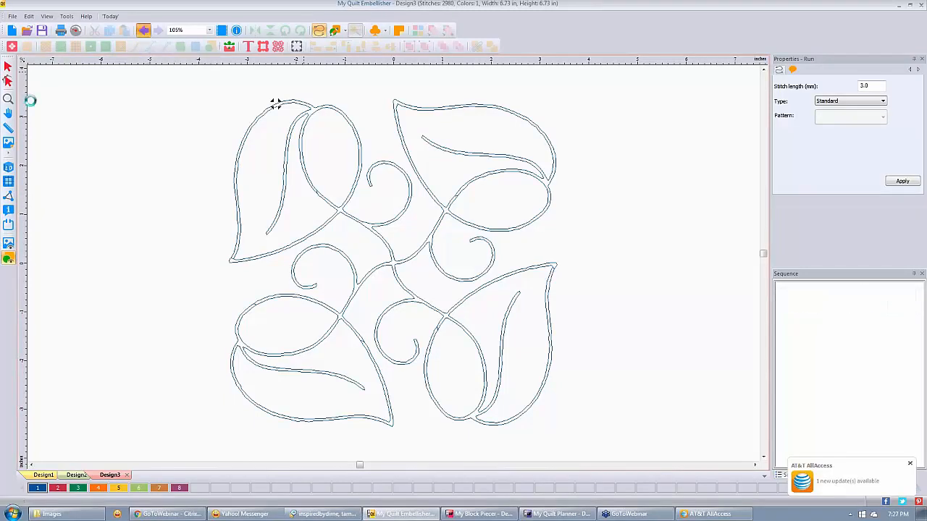
{"action": "left_click", "coordinate": [8, 245]}
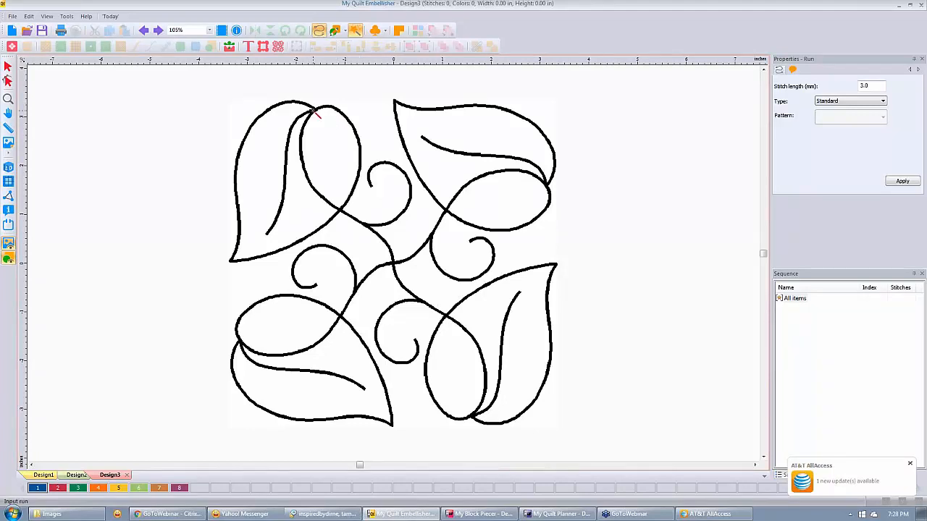
{"action": "left_click", "coordinate": [315, 110]}
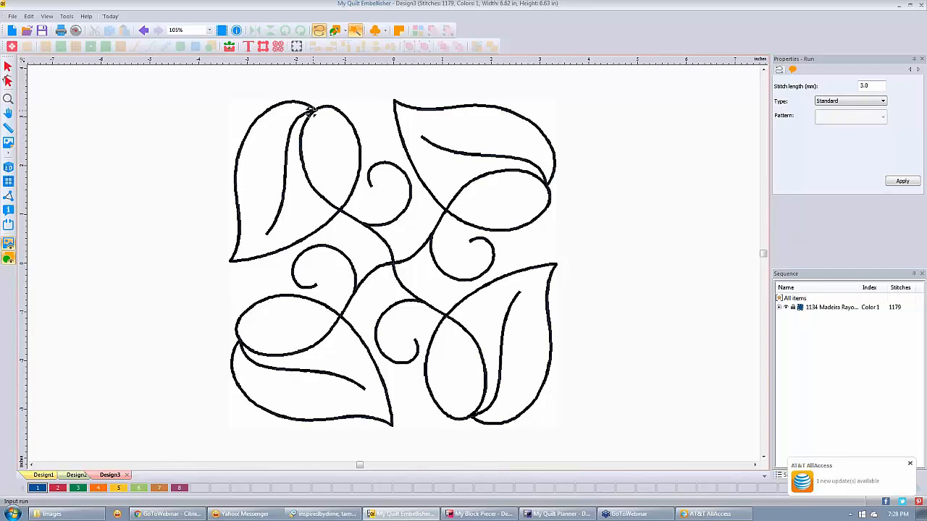
Hide the backdrop, switch to 3D view, and inspect the traced run stitches and their outline points
{"action": "left_click", "coordinate": [8, 244]}
{"action": "left_click", "coordinate": [7, 168]}
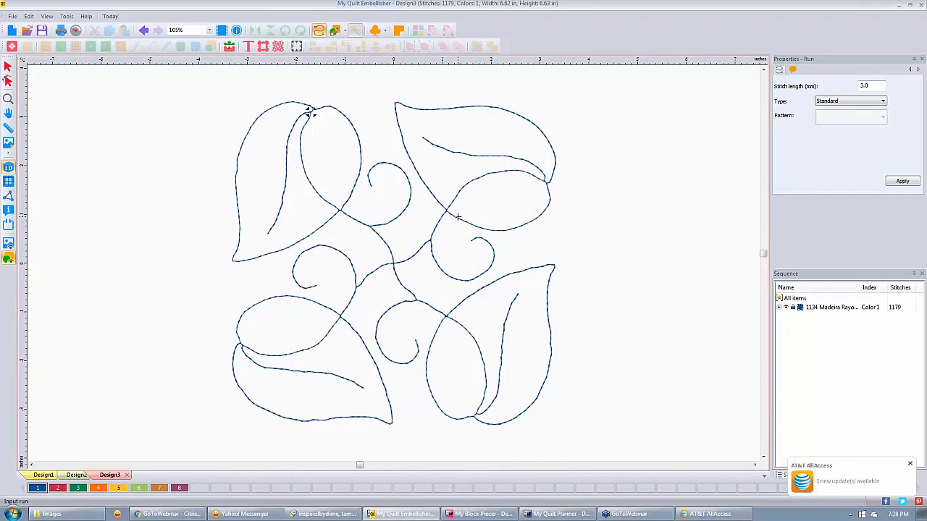
{"action": "scroll", "coordinate": [458, 216], "scroll_direction": "up", "scroll_amount": 1}
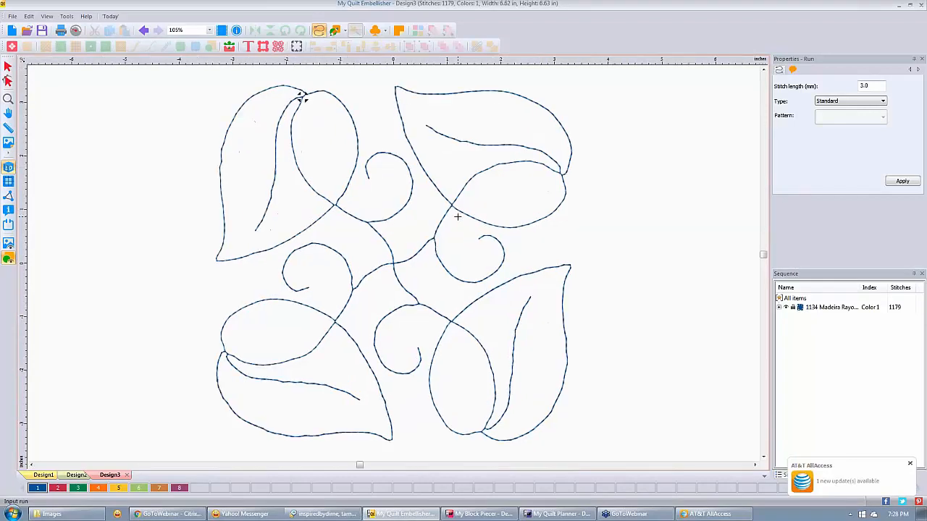
{"action": "scroll", "coordinate": [411, 251], "scroll_direction": "up", "scroll_amount": 3}
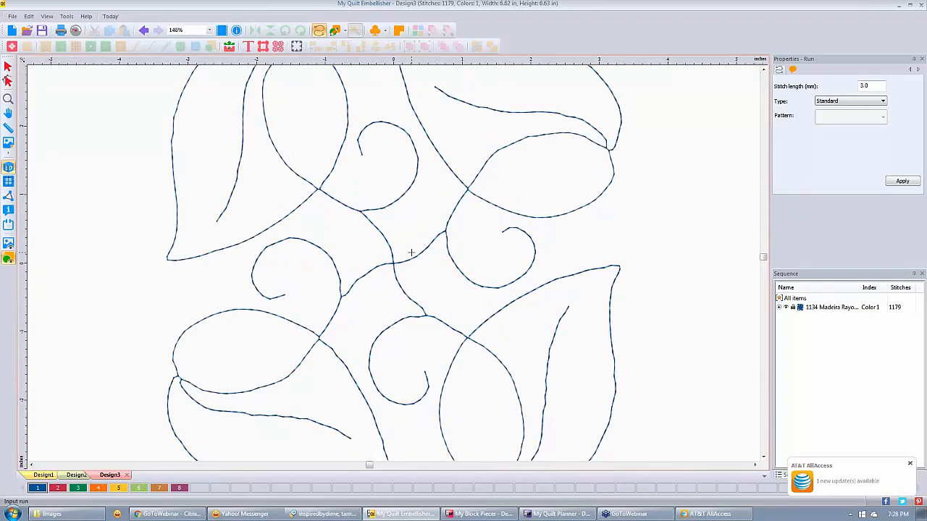
{"action": "scroll", "coordinate": [411, 252], "scroll_direction": "down", "scroll_amount": 1}
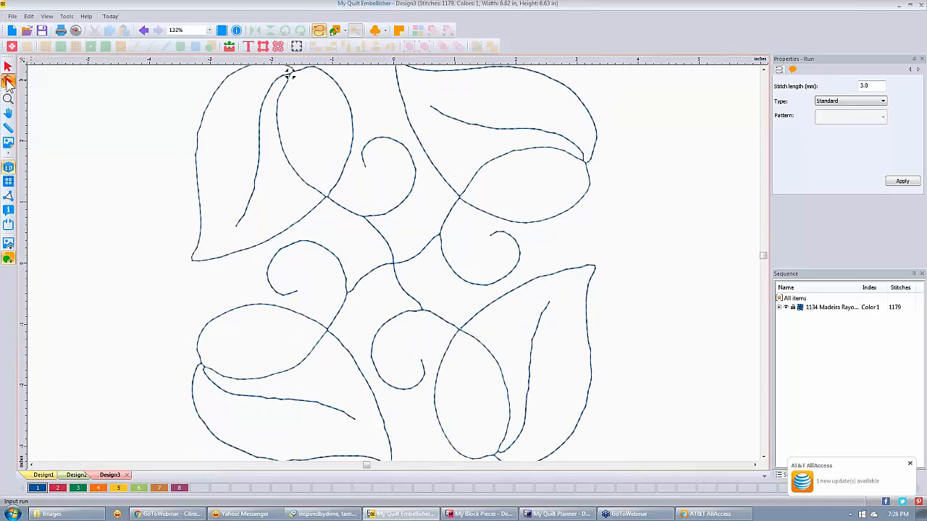
{"action": "left_click", "coordinate": [8, 81]}
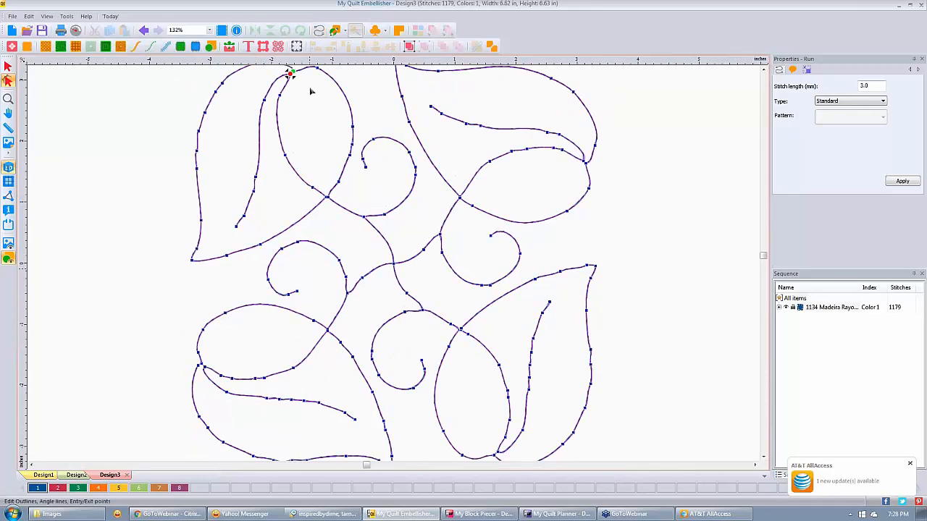
{"action": "scroll", "coordinate": [330, 119], "scroll_direction": "down", "scroll_amount": 1}
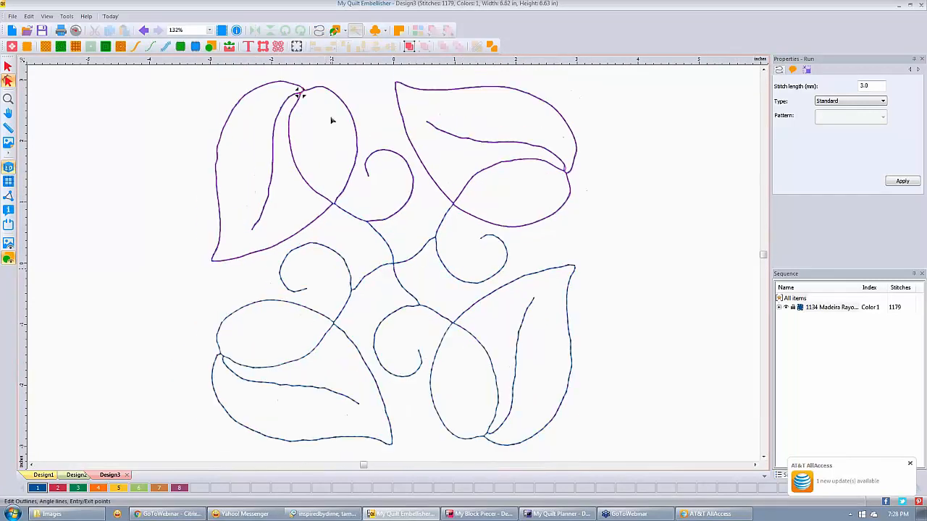
{"action": "scroll", "coordinate": [332, 120], "scroll_direction": "down", "scroll_amount": 2}
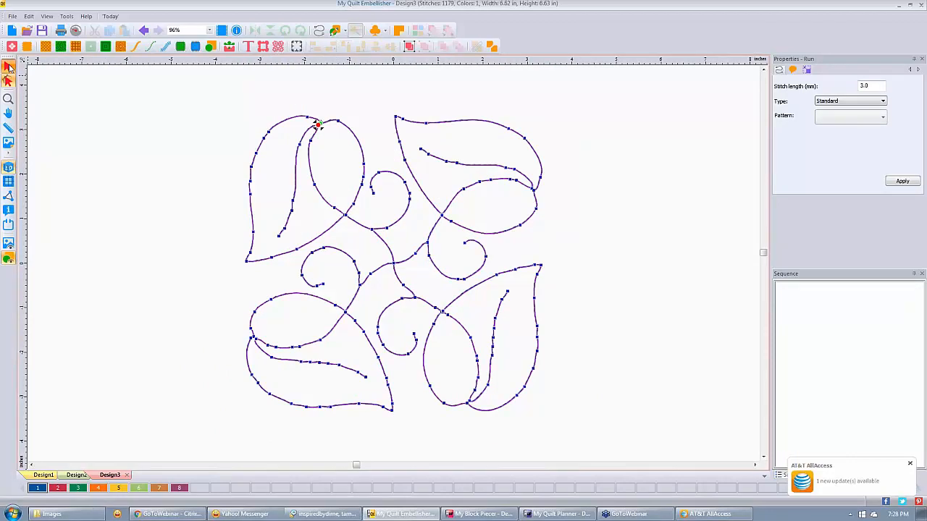
Change the traced design's run type to Bean with 7 repeats and apply it
{"action": "left_click", "coordinate": [8, 67]}
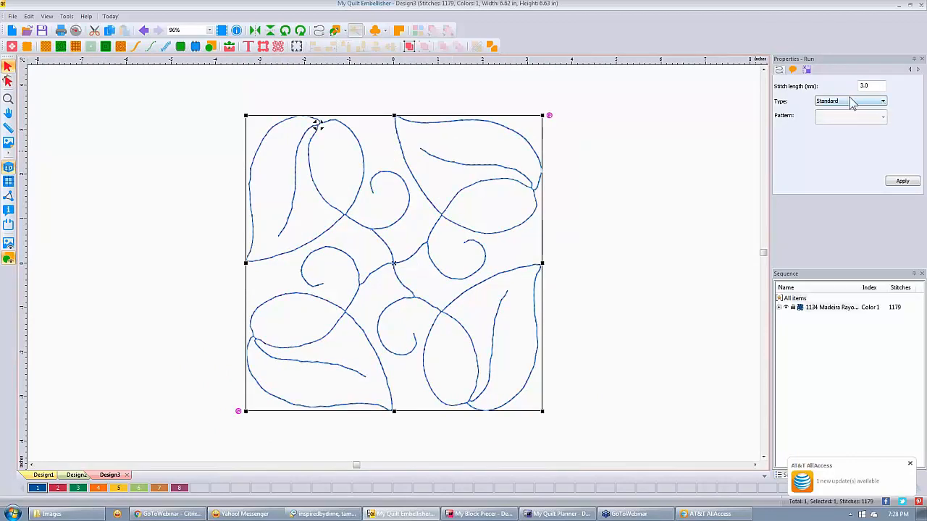
{"action": "left_click", "coordinate": [883, 103]}
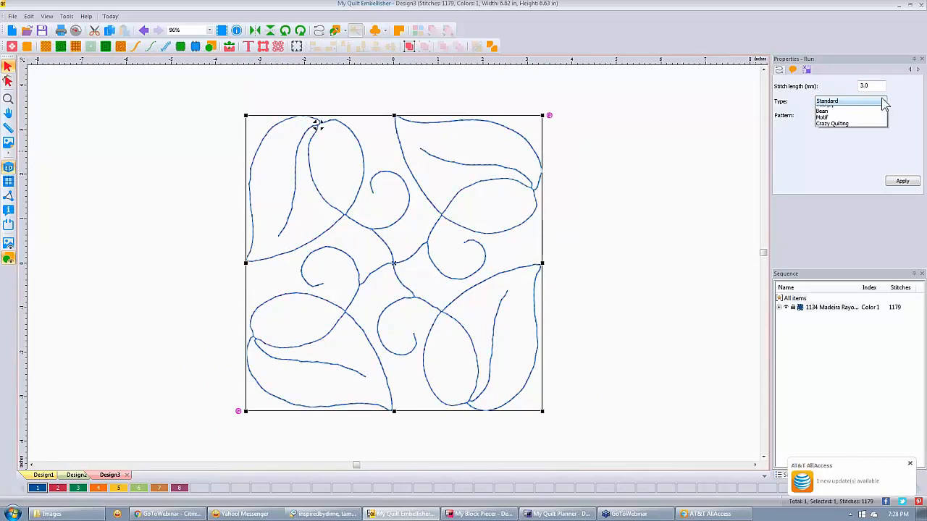
{"action": "left_click", "coordinate": [845, 117]}
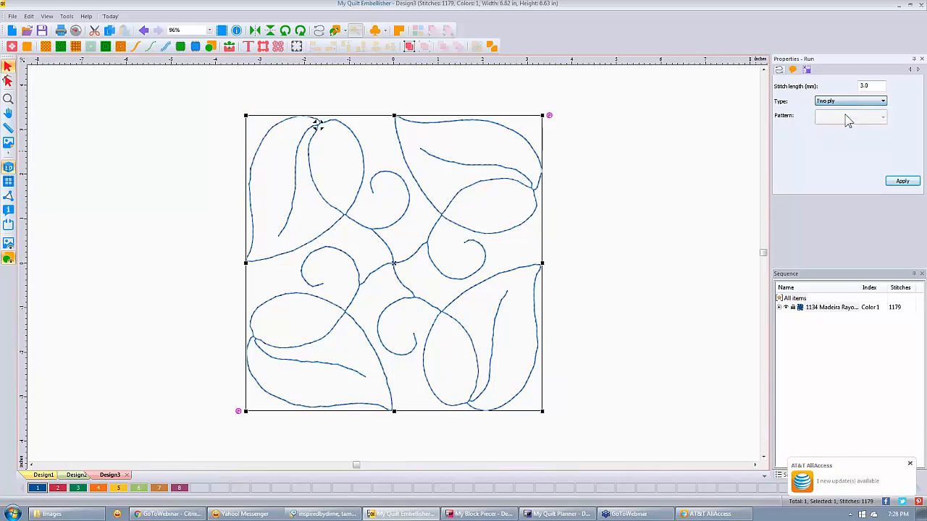
{"action": "left_click", "coordinate": [883, 101]}
{"action": "left_click", "coordinate": [861, 108]}
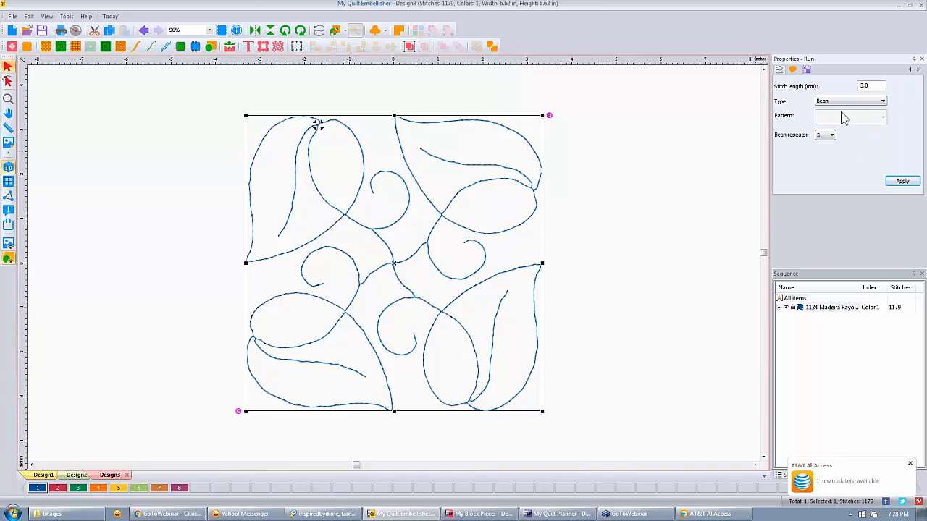
{"action": "left_click", "coordinate": [832, 135]}
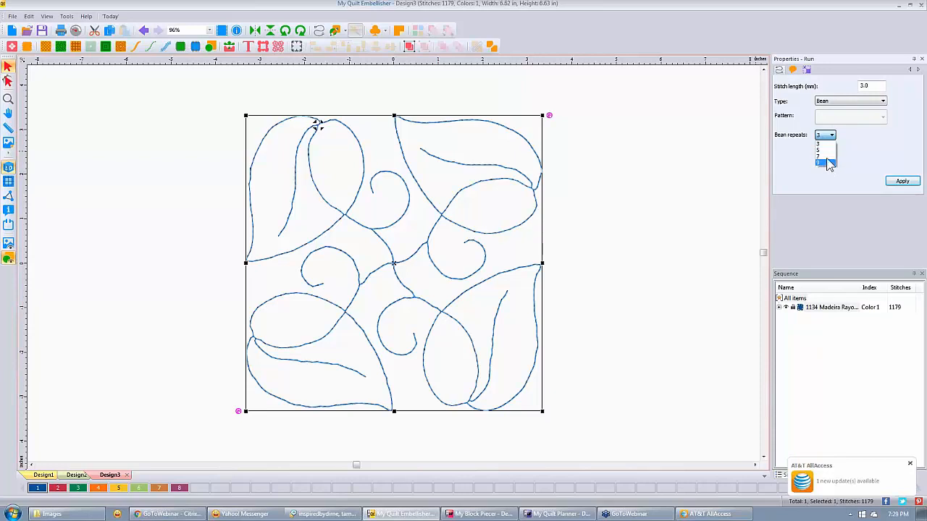
{"action": "left_click", "coordinate": [826, 156]}
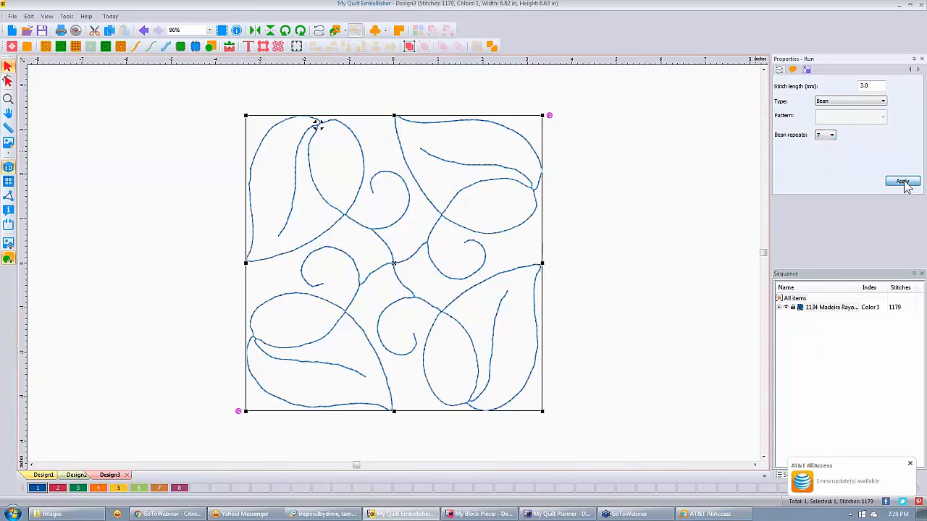
{"action": "left_click", "coordinate": [904, 181]}
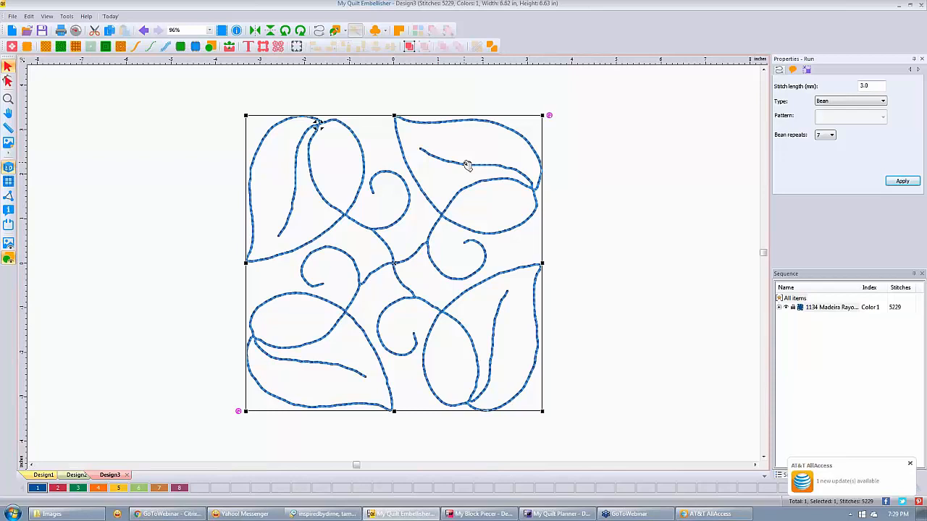
Change the traced design's run type to Motif with pattern 121 and apply it
{"action": "left_click", "coordinate": [883, 101]}
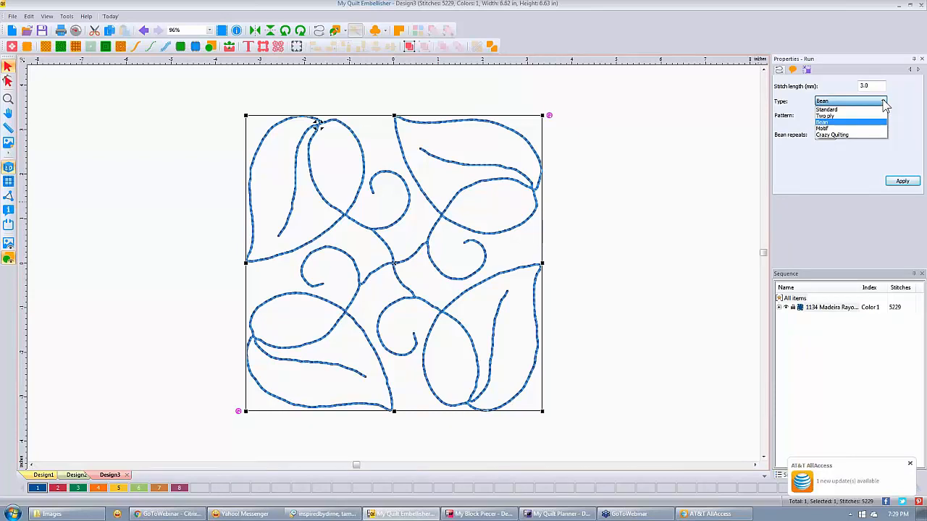
{"action": "left_click", "coordinate": [831, 129]}
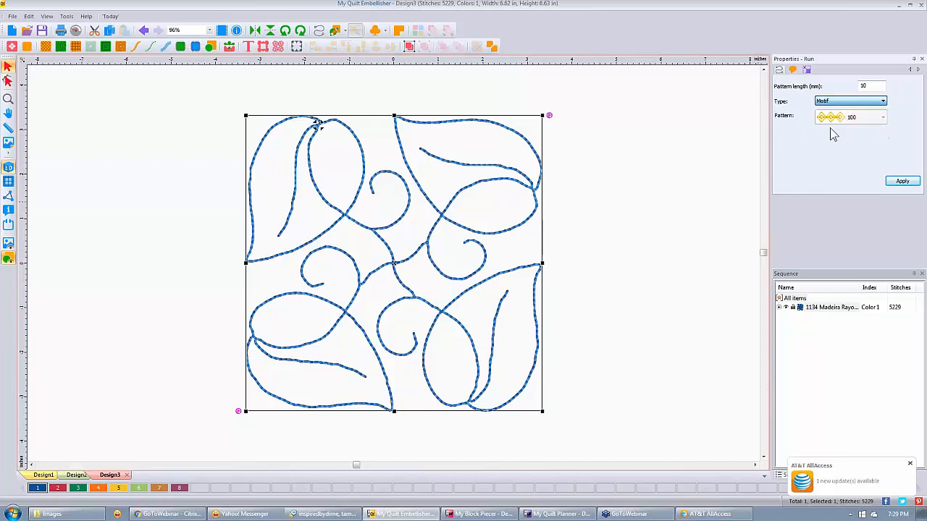
{"action": "left_click", "coordinate": [882, 118]}
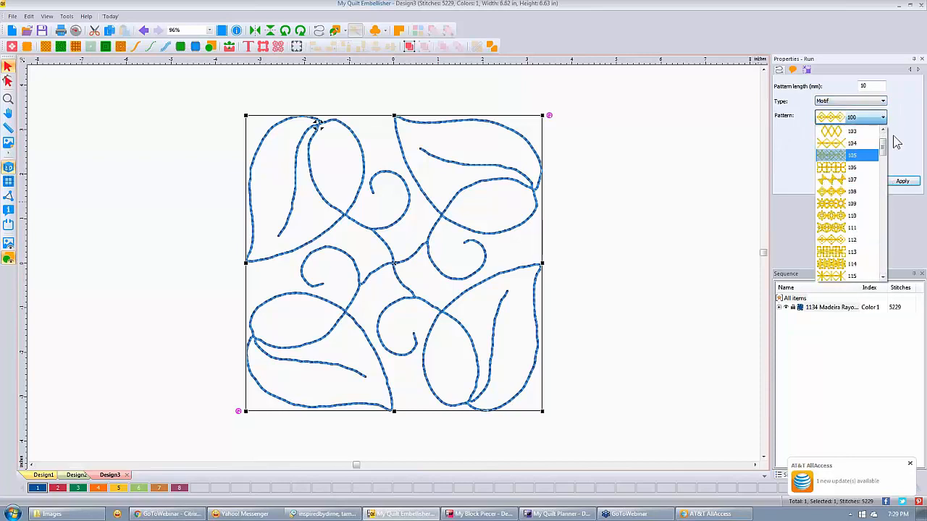
{"action": "left_click_drag", "start_coordinate": [888, 149], "coordinate": [887, 169]}
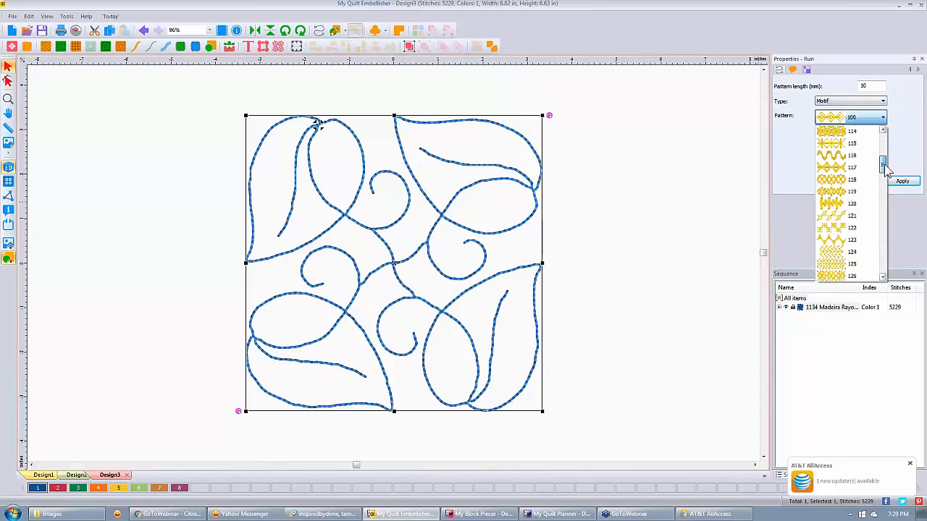
{"action": "left_click", "coordinate": [828, 183]}
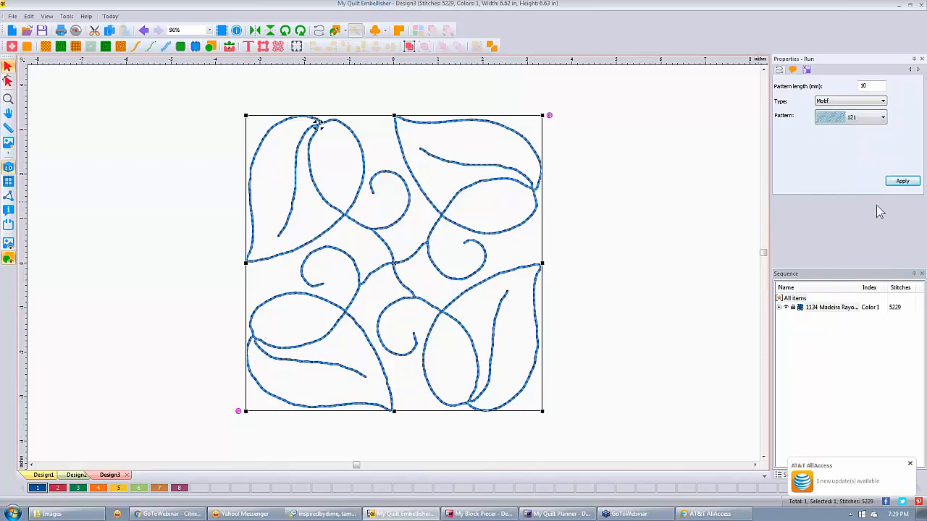
{"action": "left_click", "coordinate": [902, 184]}
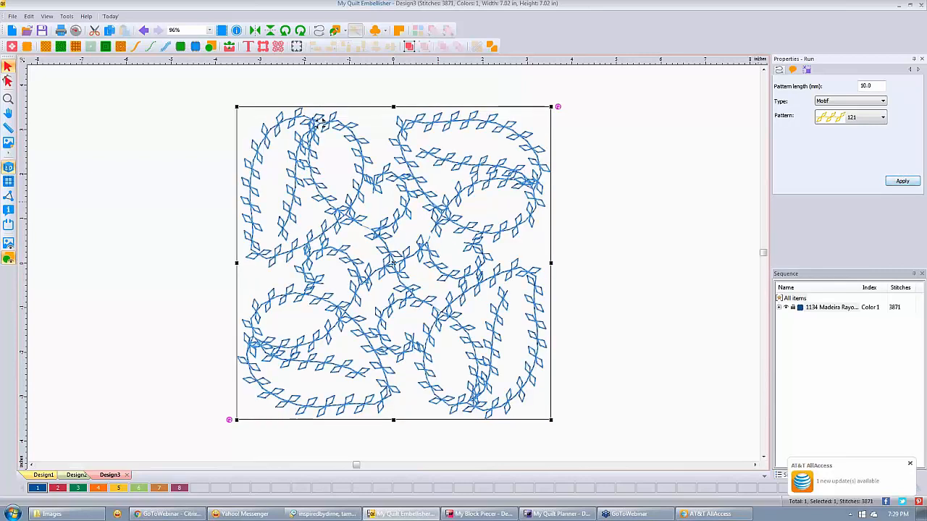
Set the motif's pattern length to 3 mm and apply it
{"action": "double_click", "coordinate": [865, 86]}
{"action": "type", "text": "3."}
{"action": "left_click", "coordinate": [902, 182]}
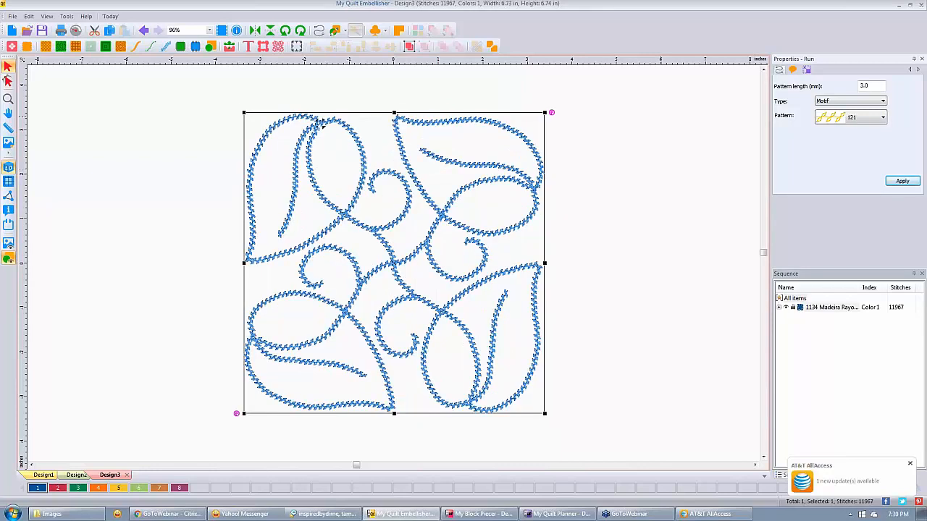
Browse the Crazy Quilting patterns offered as a run type, and close the gallery without choosing one
{"action": "left_click", "coordinate": [884, 102]}
{"action": "left_click", "coordinate": [833, 127]}
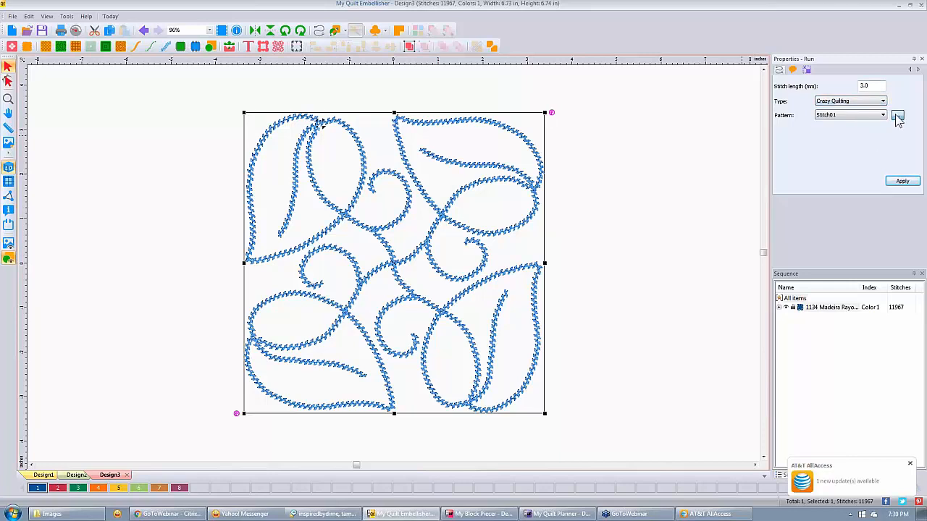
{"action": "left_click", "coordinate": [897, 117]}
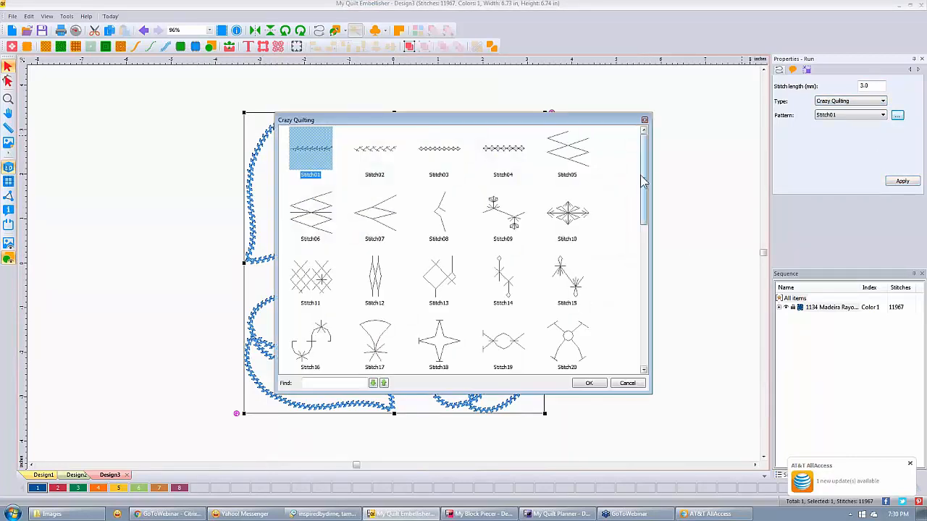
{"action": "left_click_drag", "start_coordinate": [646, 187], "coordinate": [638, 296]}
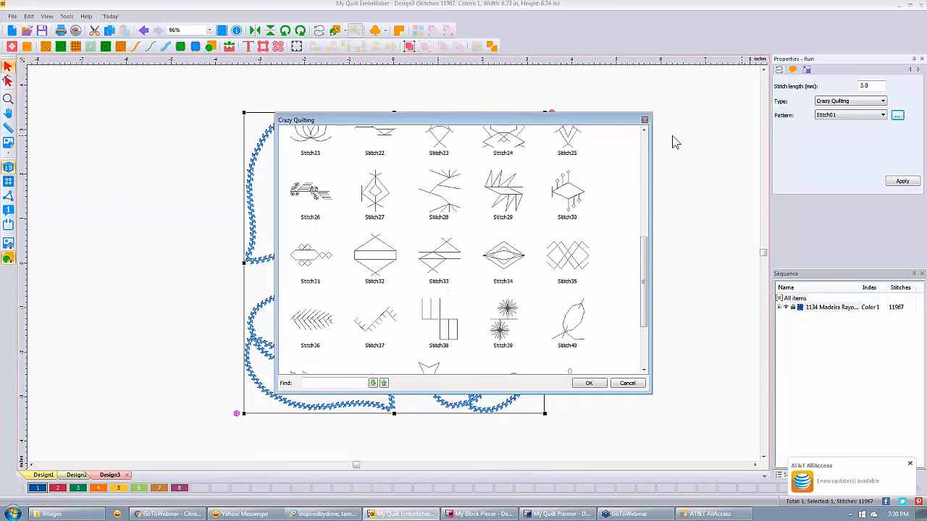
{"action": "left_click", "coordinate": [645, 121]}
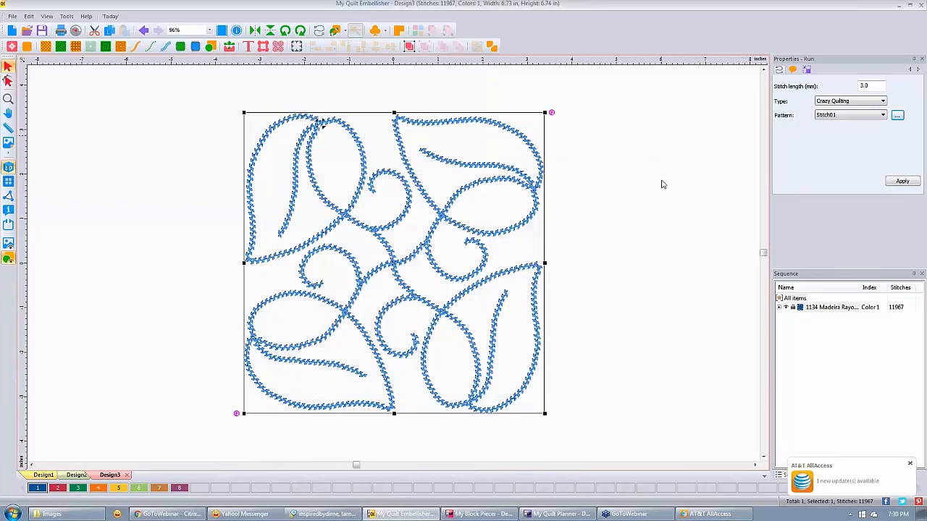
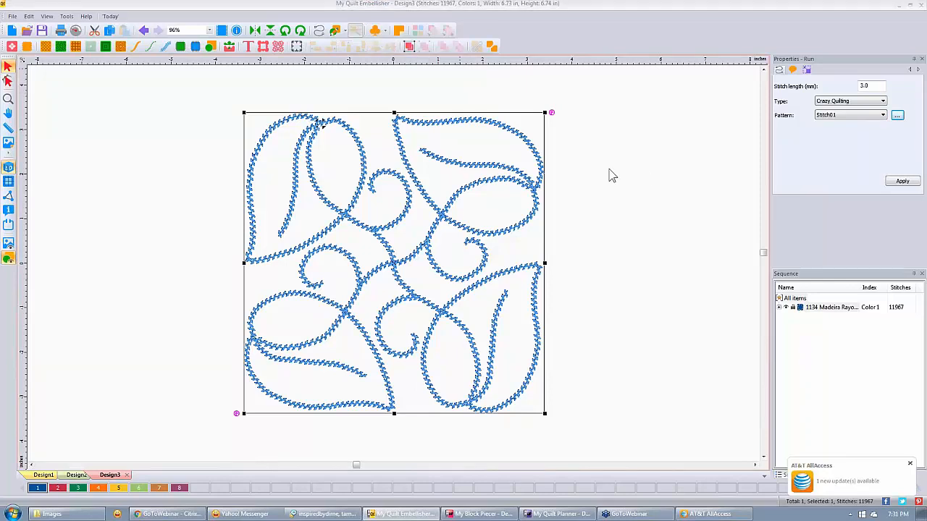
Place Crazy Quilting pattern Stitch36 to the right of the traced design, about 4 by 7.1 in, and show its transform properties
{"action": "left_click_drag", "start_coordinate": [641, 182], "coordinate": [640, 304]}
{"action": "left_click", "coordinate": [311, 259]}
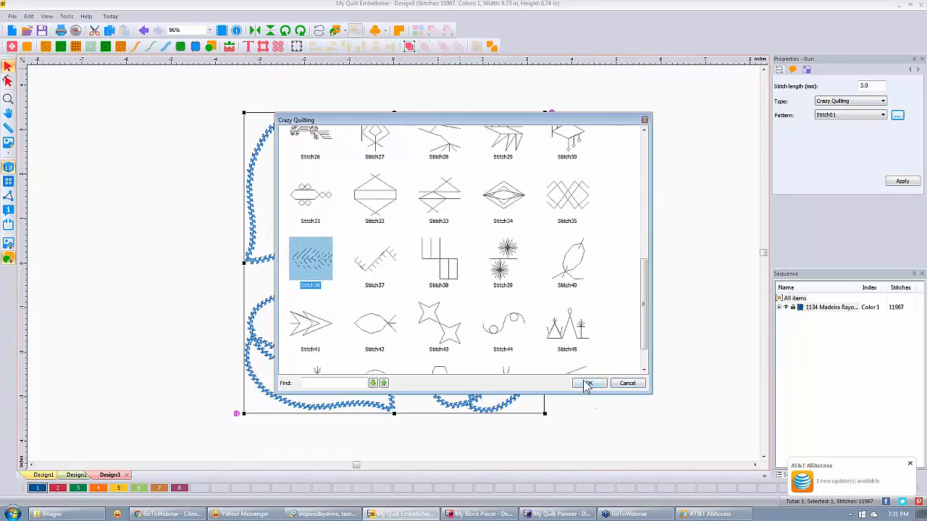
{"action": "left_click", "coordinate": [588, 384]}
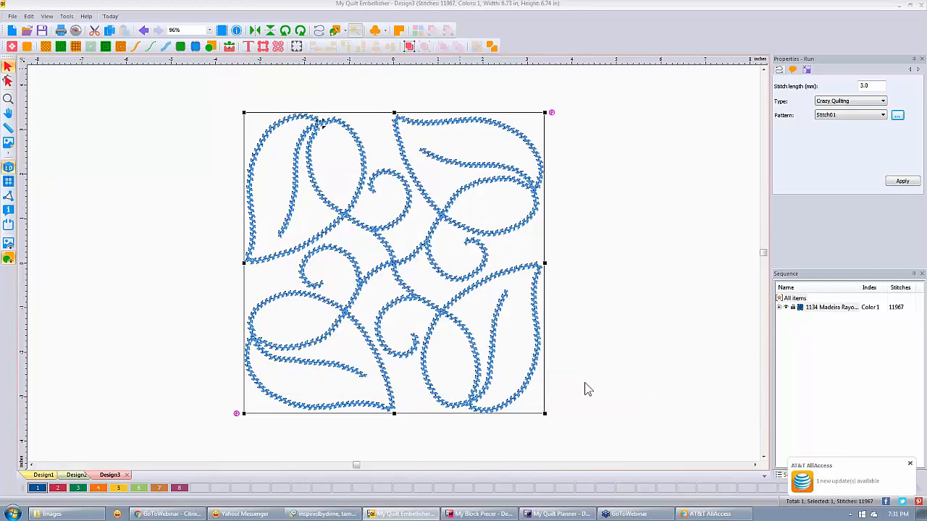
{"action": "left_click", "coordinate": [596, 129]}
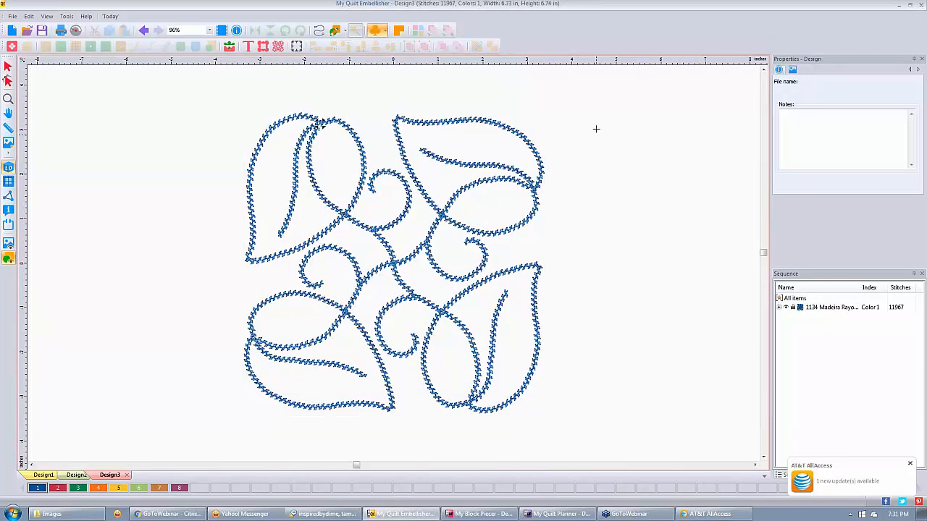
{"action": "left_click_drag", "start_coordinate": [596, 129], "coordinate": [690, 437]}
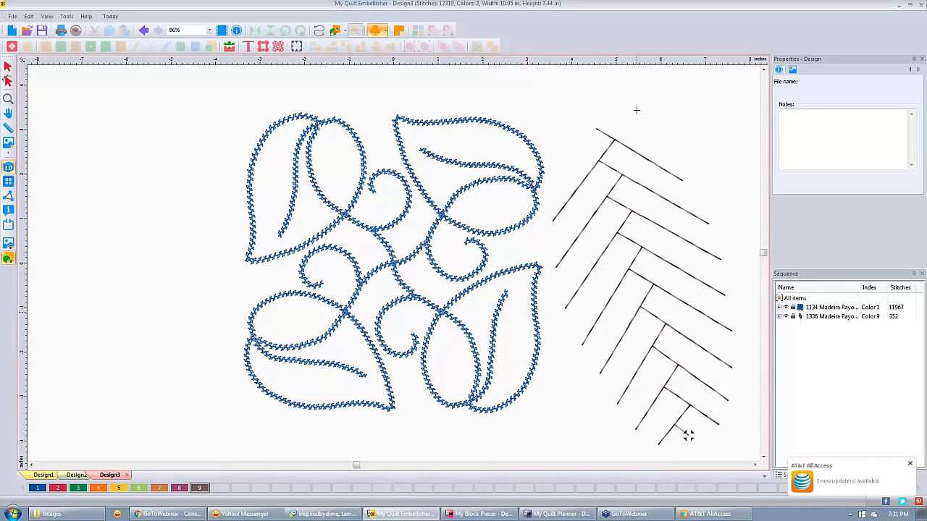
{"action": "left_click", "coordinate": [8, 65]}
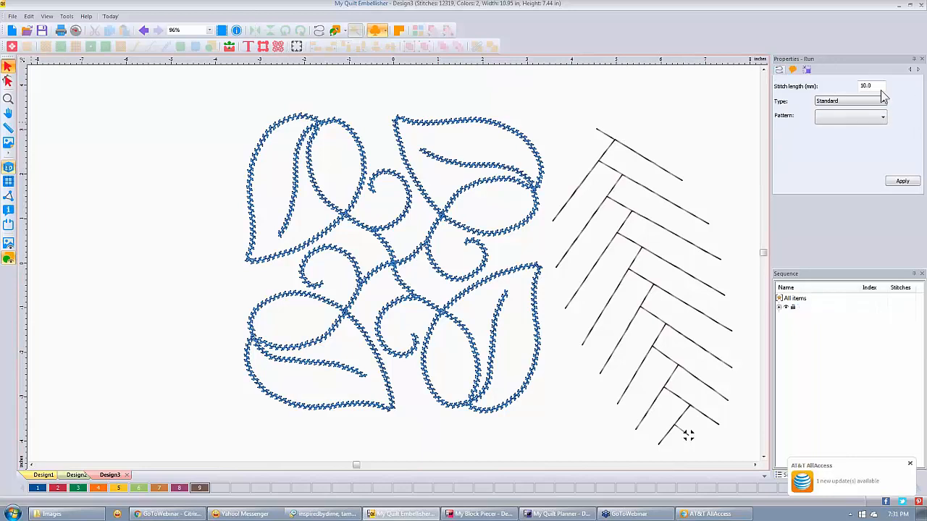
{"action": "left_click", "coordinate": [806, 70]}
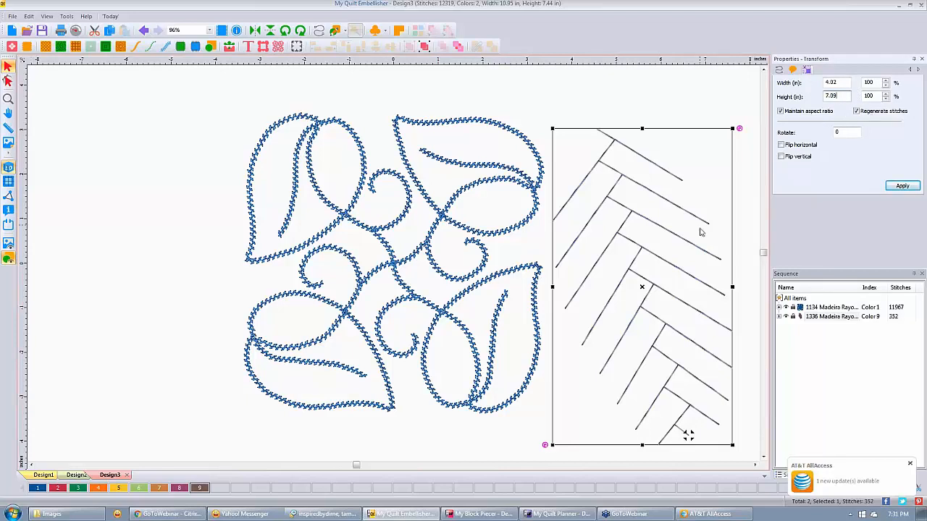
Turn on stitch points and turn off the 3D view for the motif design and the Crazy Quilting pattern beside it
{"action": "left_click", "coordinate": [641, 264]}
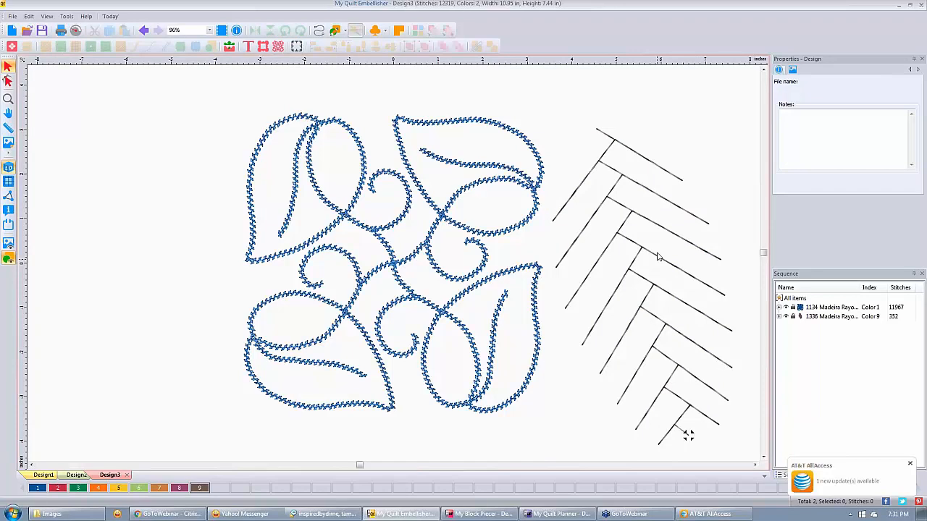
{"action": "scroll", "coordinate": [658, 257], "scroll_direction": "up", "scroll_amount": 1}
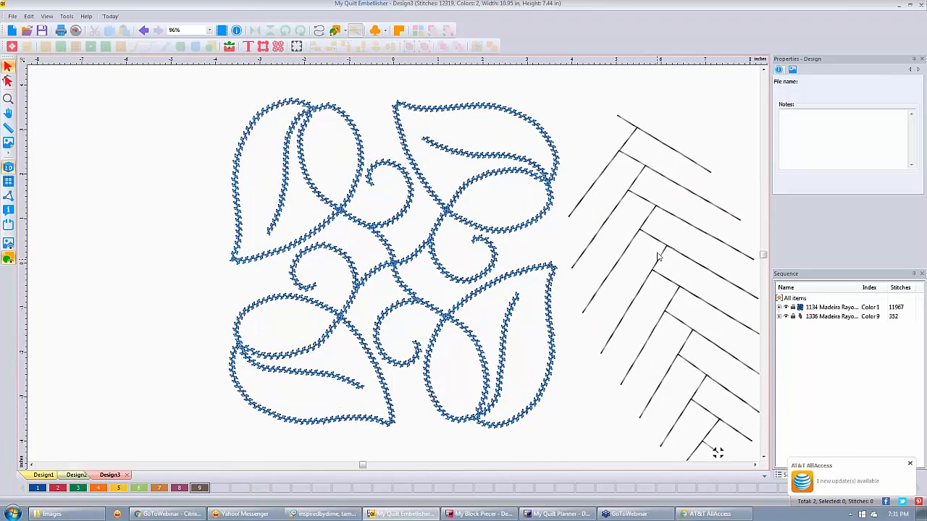
{"action": "scroll", "coordinate": [658, 257], "scroll_direction": "up", "scroll_amount": 2}
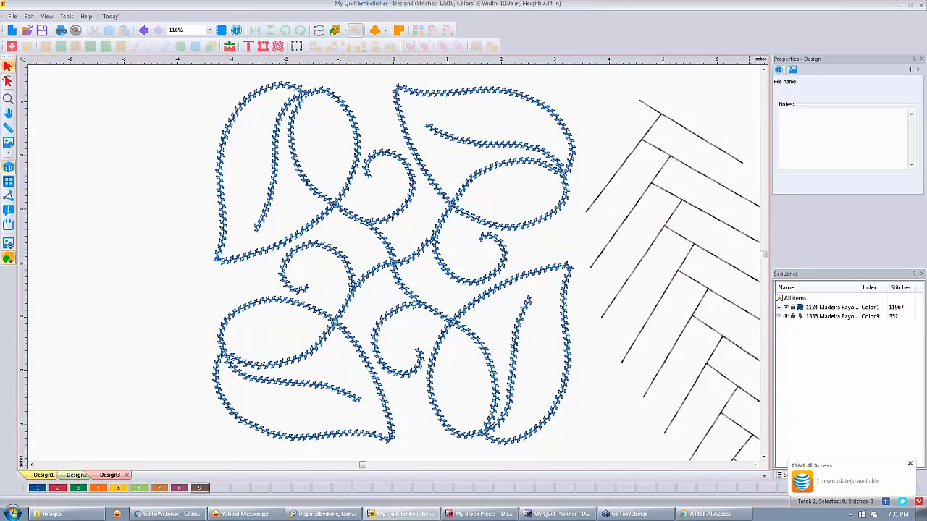
{"action": "left_click_drag", "start_coordinate": [363, 465], "coordinate": [375, 465]}
{"action": "left_click", "coordinate": [8, 196]}
{"action": "left_click", "coordinate": [541, 168]}
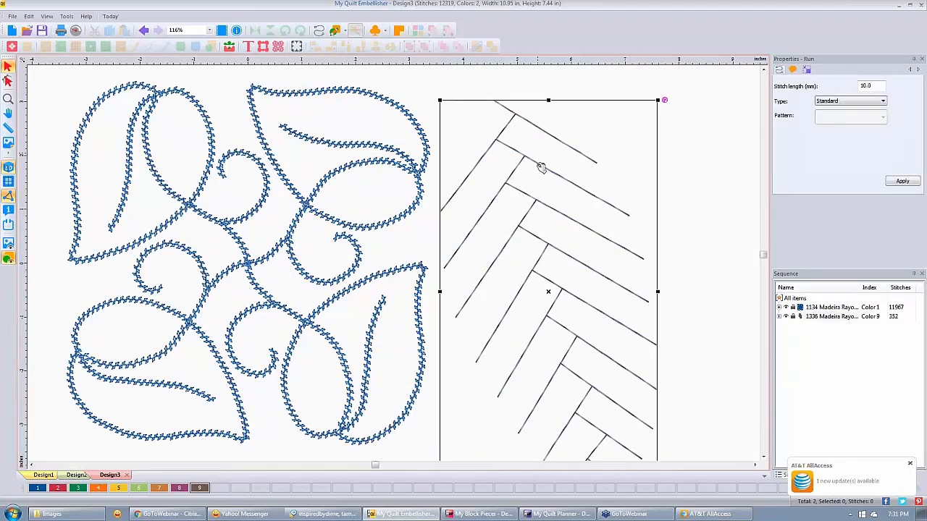
{"action": "left_click", "coordinate": [9, 168]}
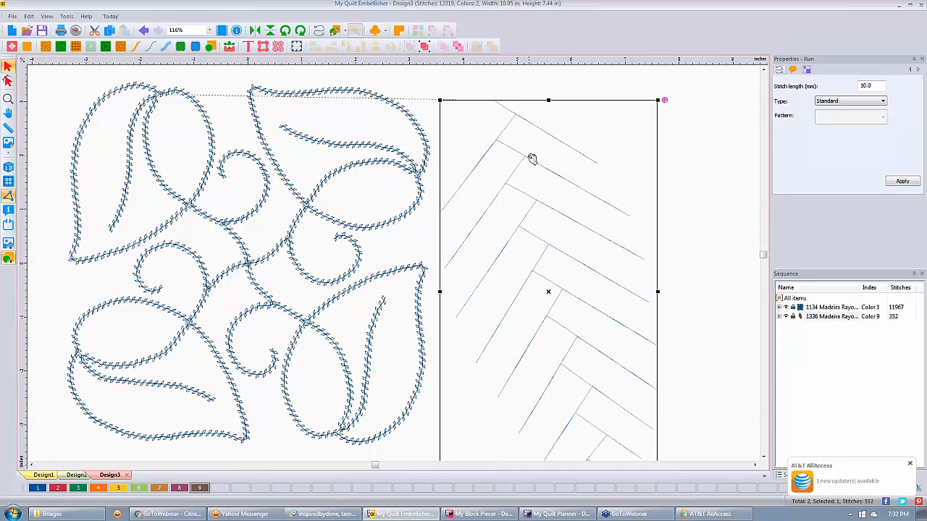
Examine the stitch points of the motif run and the Crazy Quilting pattern up close and as a whole
{"action": "scroll", "coordinate": [532, 158], "scroll_direction": "up", "scroll_amount": 1}
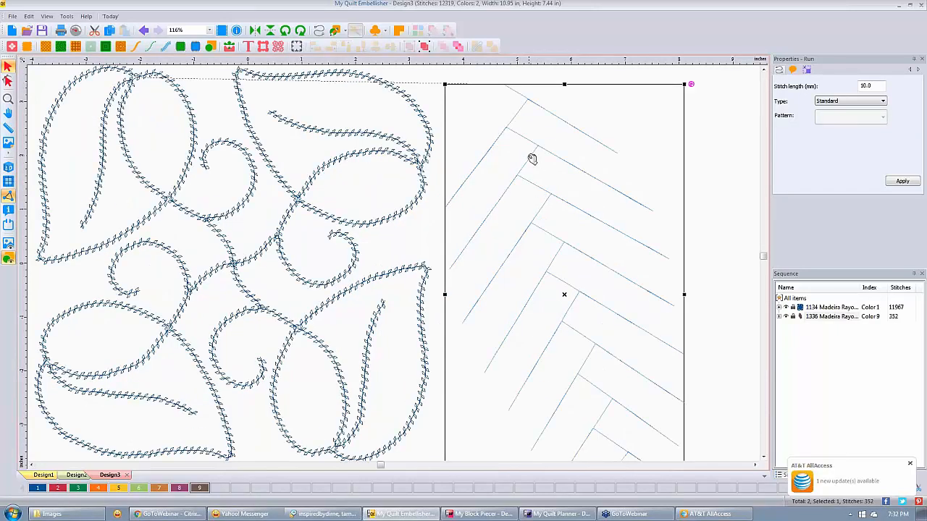
{"action": "scroll", "coordinate": [533, 159], "scroll_direction": "up", "scroll_amount": 2}
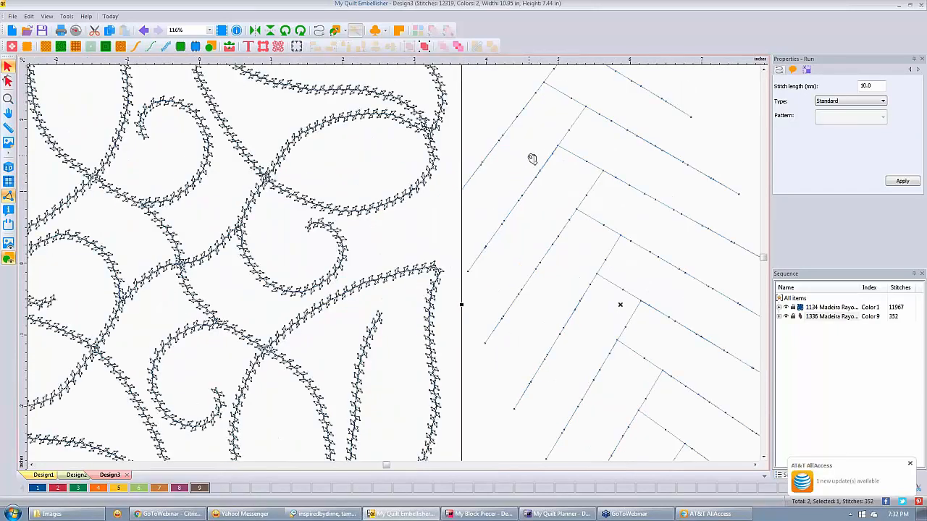
{"action": "scroll", "coordinate": [532, 158], "scroll_direction": "up", "scroll_amount": 3}
{"action": "left_click", "coordinate": [396, 246]}
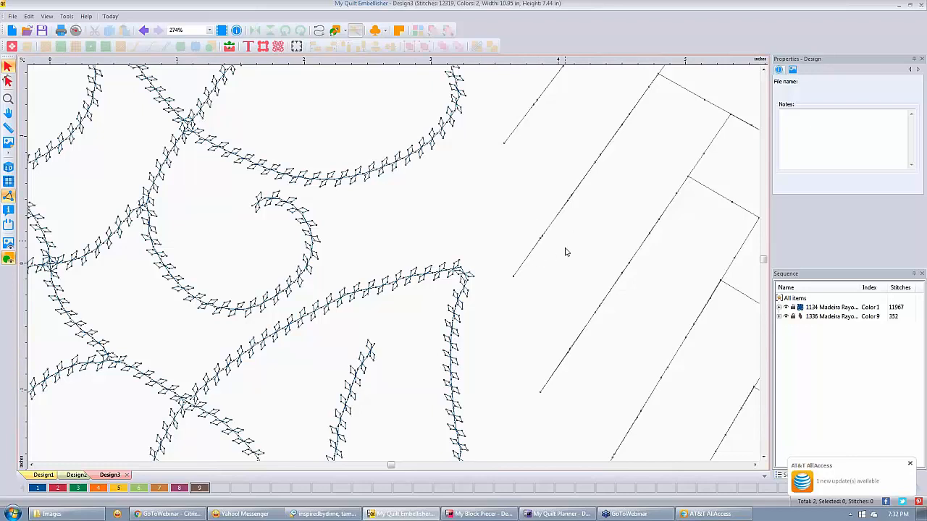
{"action": "scroll", "coordinate": [567, 252], "scroll_direction": "down", "scroll_amount": 1}
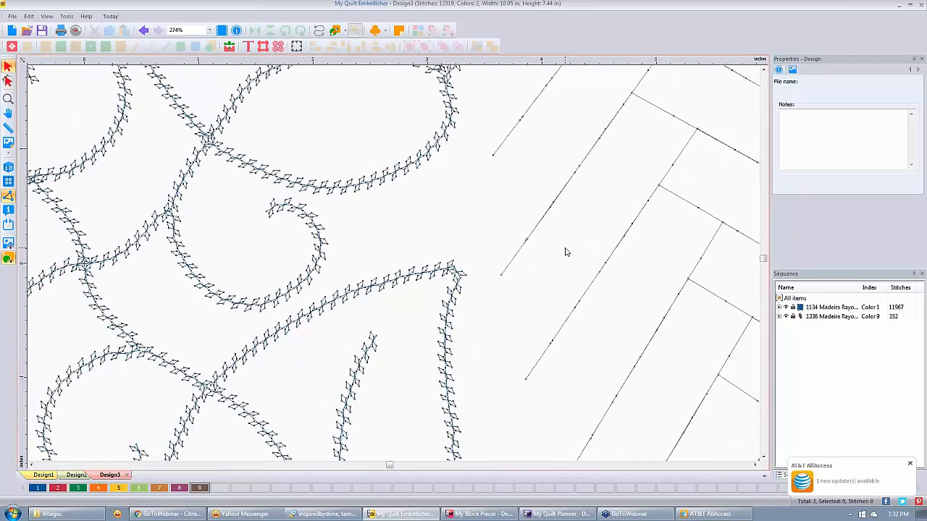
{"action": "scroll", "coordinate": [567, 252], "scroll_direction": "down", "scroll_amount": 5}
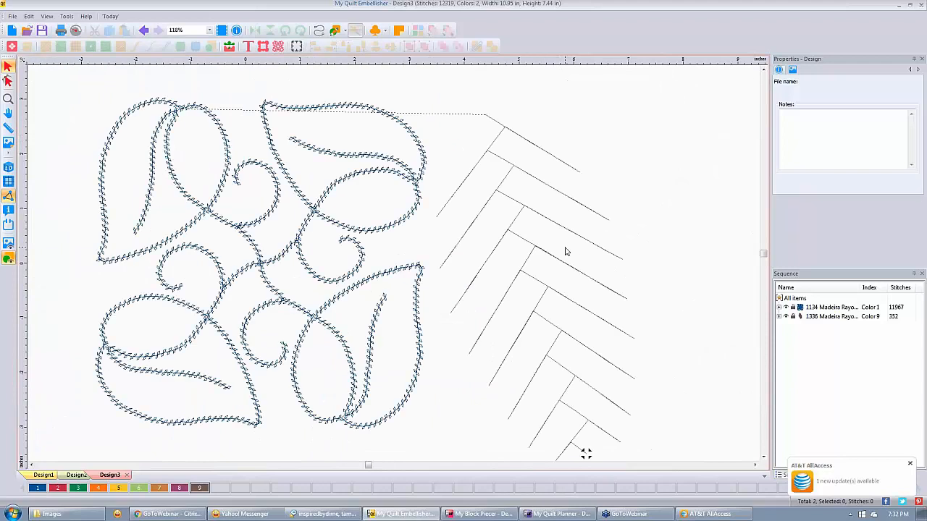
{"action": "scroll", "coordinate": [566, 252], "scroll_direction": "down", "scroll_amount": 2}
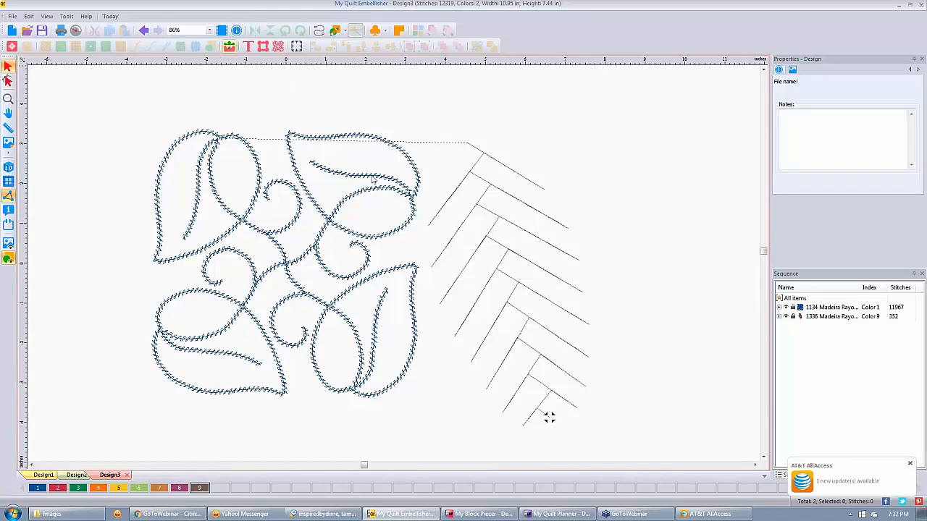
Compare the run properties of the Crazy Quilting pattern with those of the traced motif design
{"action": "left_click", "coordinate": [497, 160]}
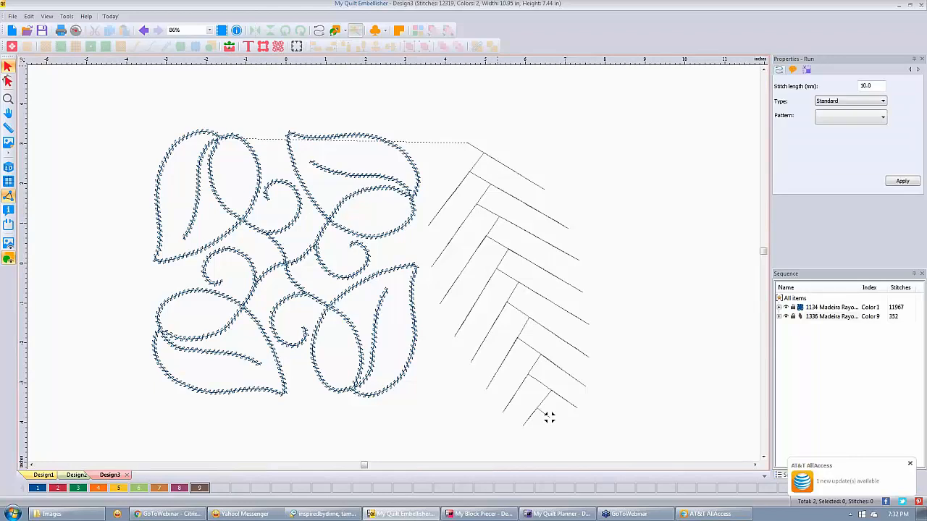
{"action": "left_click", "coordinate": [550, 418]}
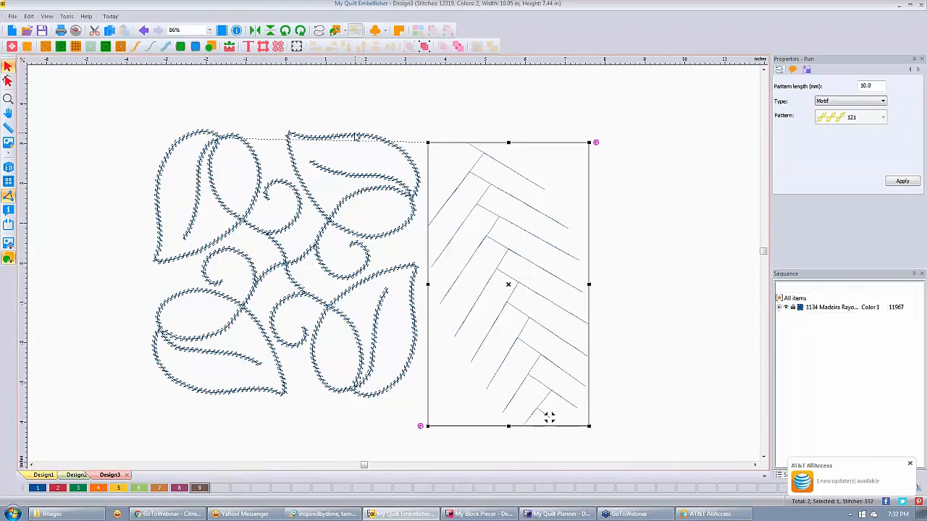
{"action": "left_click", "coordinate": [355, 137]}
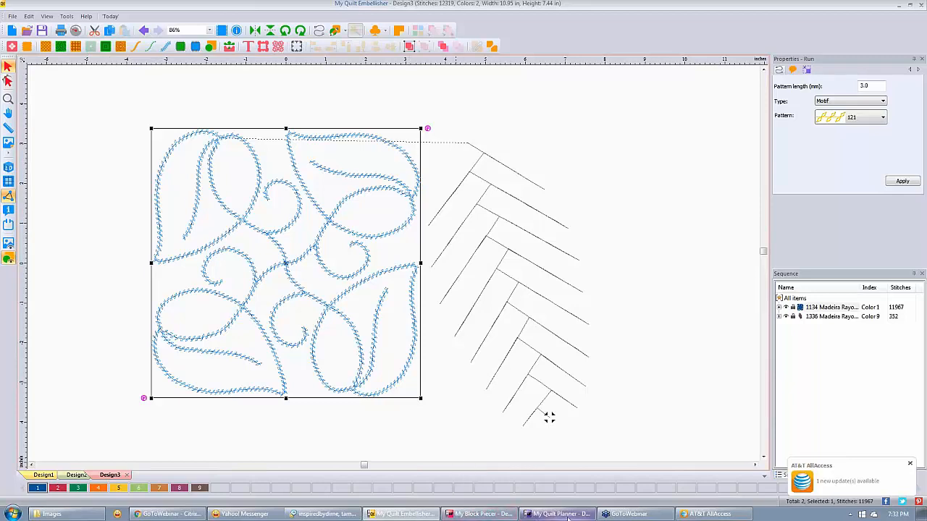
Switch to Design2 in My Block Piecer and load leaves.jpg as the backdrop
{"action": "mouse_move", "coordinate": [483, 516]}
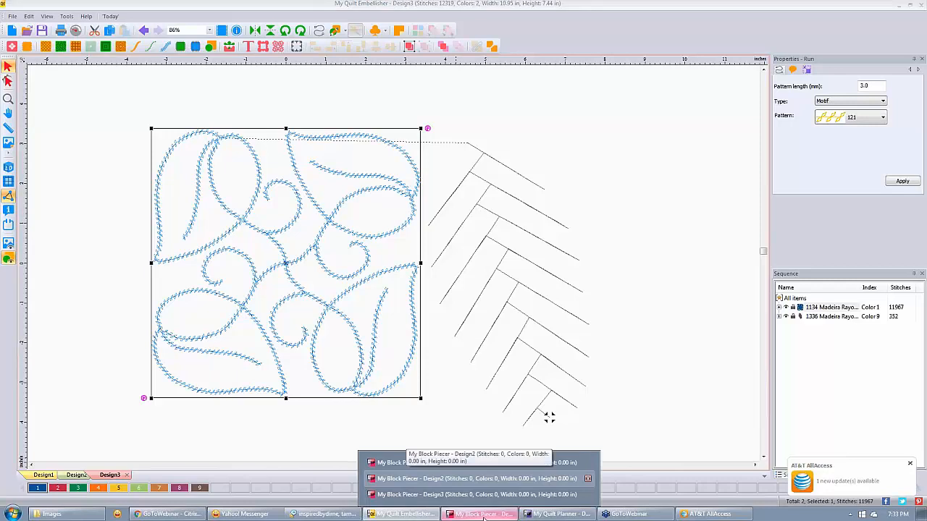
{"action": "left_click", "coordinate": [477, 479]}
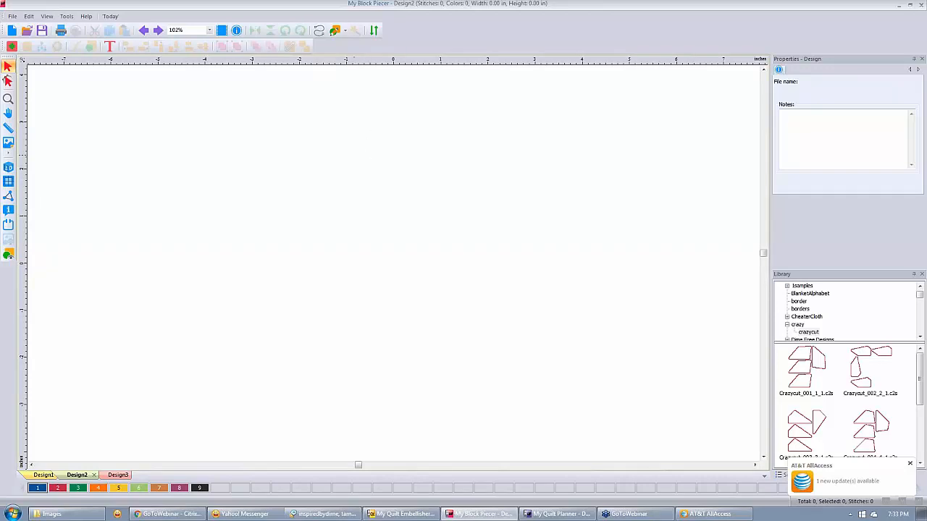
{"action": "left_click", "coordinate": [319, 33]}
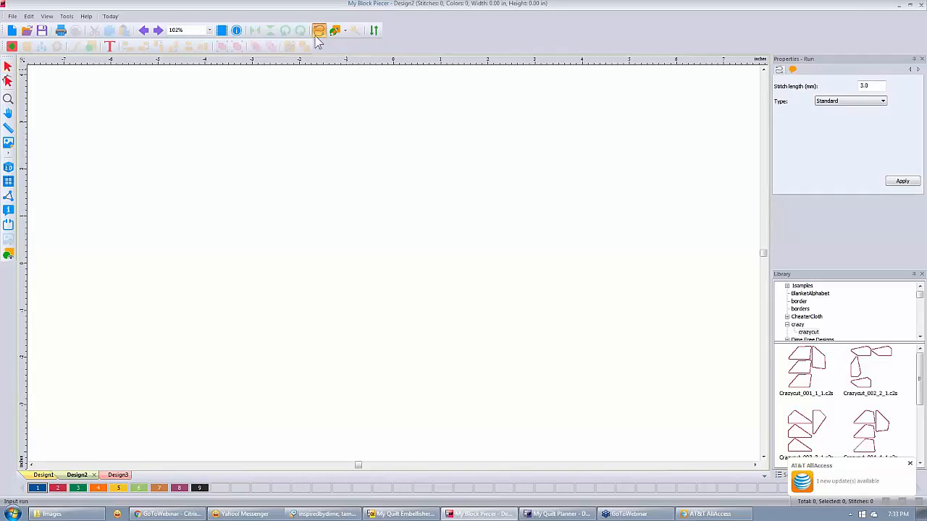
{"action": "left_click", "coordinate": [8, 146]}
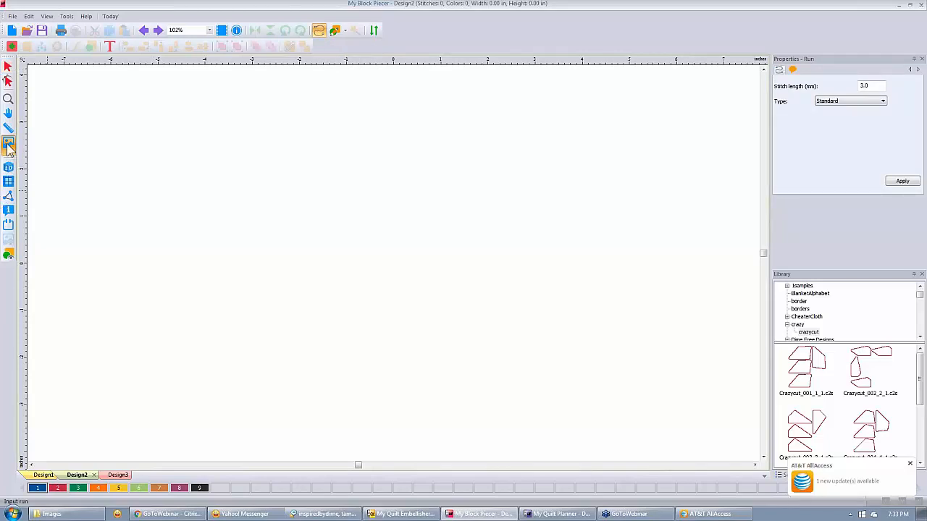
{"action": "left_click_drag", "start_coordinate": [390, 146], "coordinate": [392, 212]}
{"action": "left_click", "coordinate": [231, 182]}
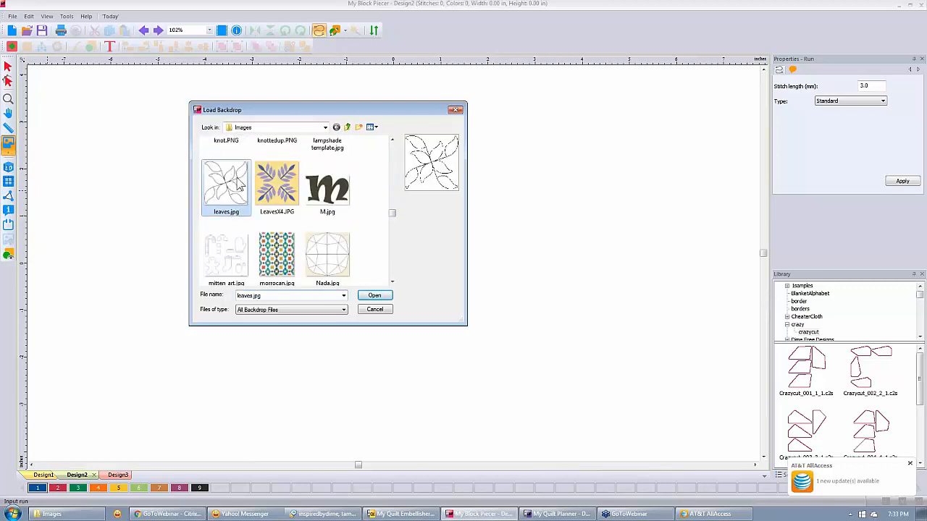
{"action": "left_click", "coordinate": [373, 296]}
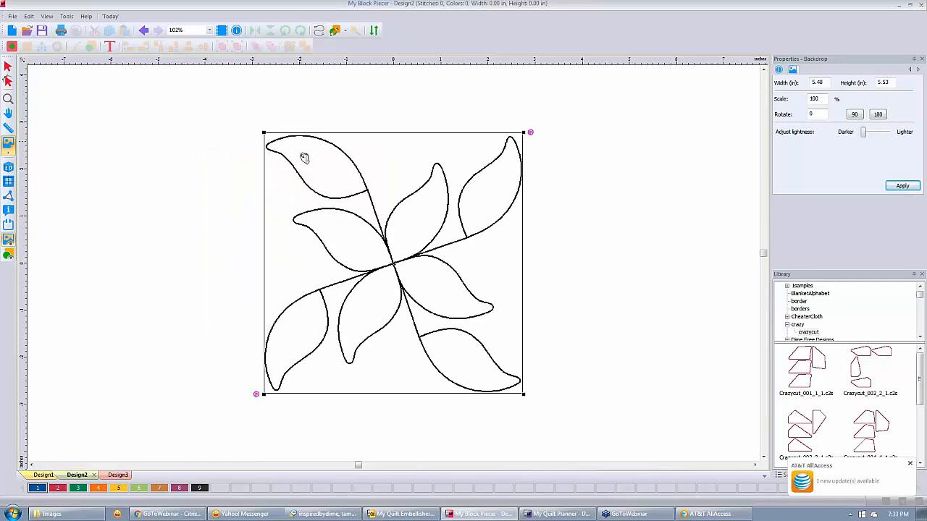
Trace the leaf backdrop's lines automatically into a standard run with a 3.0 mm stitch length using the Run tool and magic wand
{"action": "scroll", "coordinate": [304, 158], "scroll_direction": "up", "scroll_amount": 1}
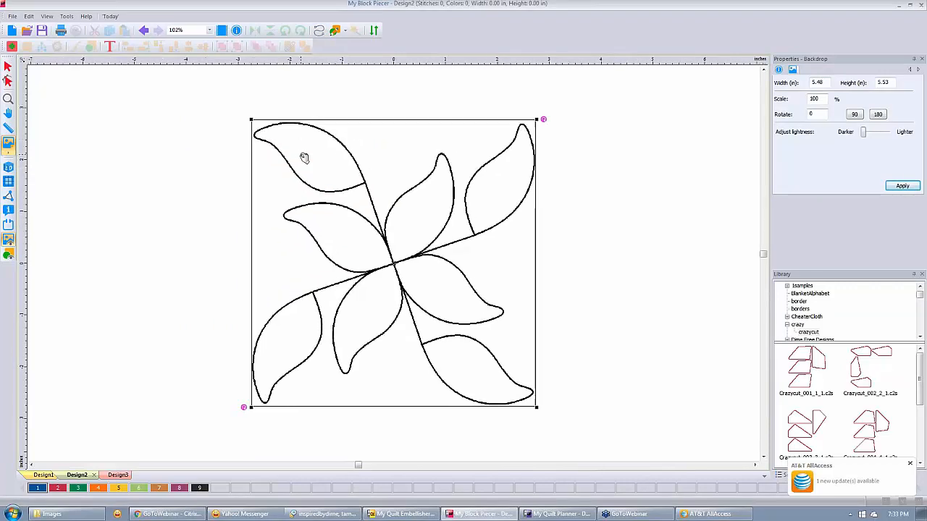
{"action": "scroll", "coordinate": [304, 158], "scroll_direction": "up", "scroll_amount": 6}
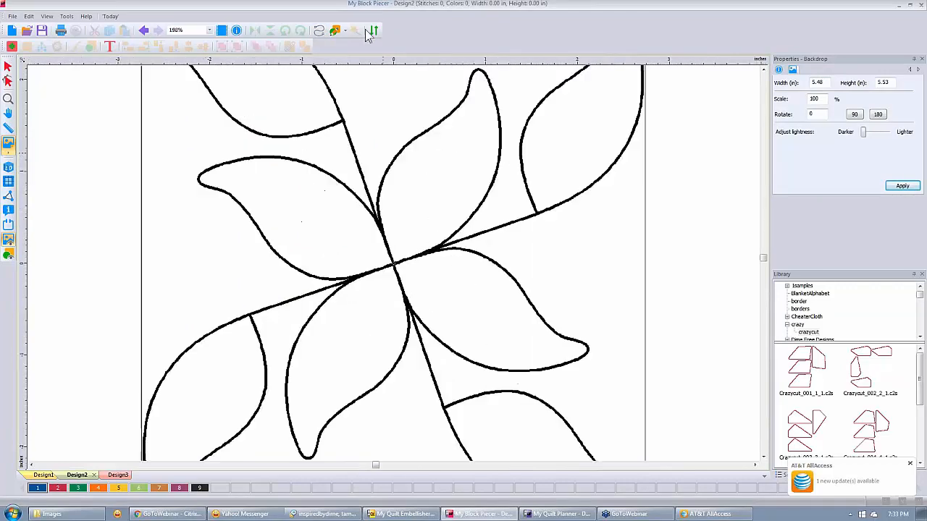
{"action": "left_click", "coordinate": [320, 32]}
{"action": "left_click", "coordinate": [355, 31]}
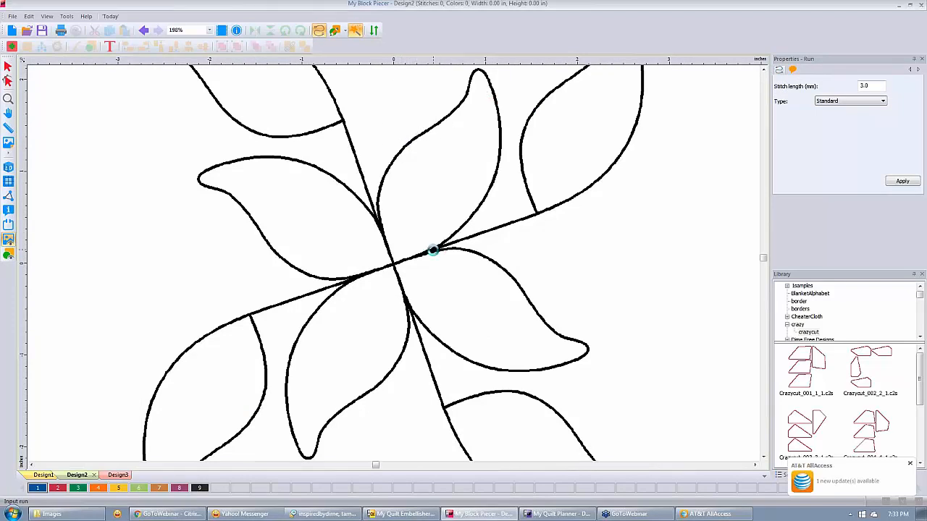
{"action": "left_click", "coordinate": [433, 250]}
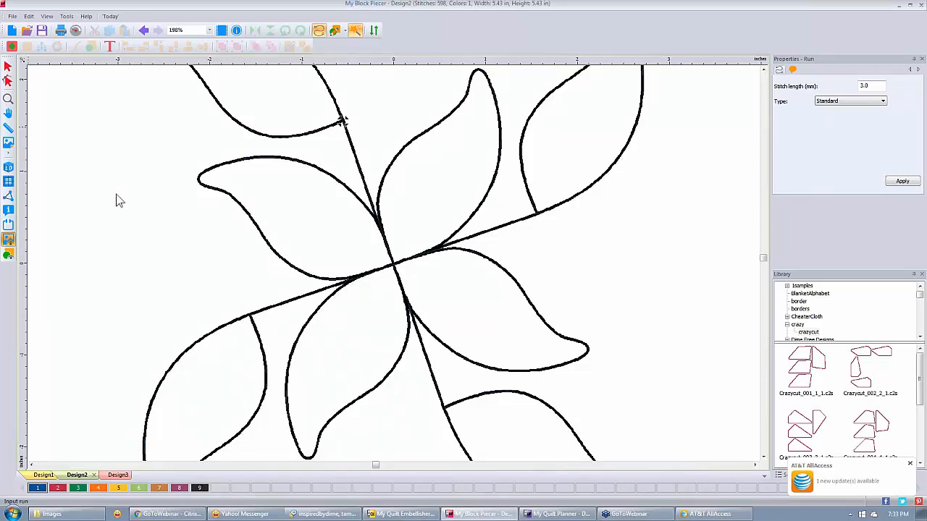
View the traced leaf run in 3D without the backdrop, and check which run types are offered
{"action": "scroll", "coordinate": [115, 191], "scroll_direction": "down", "scroll_amount": 4}
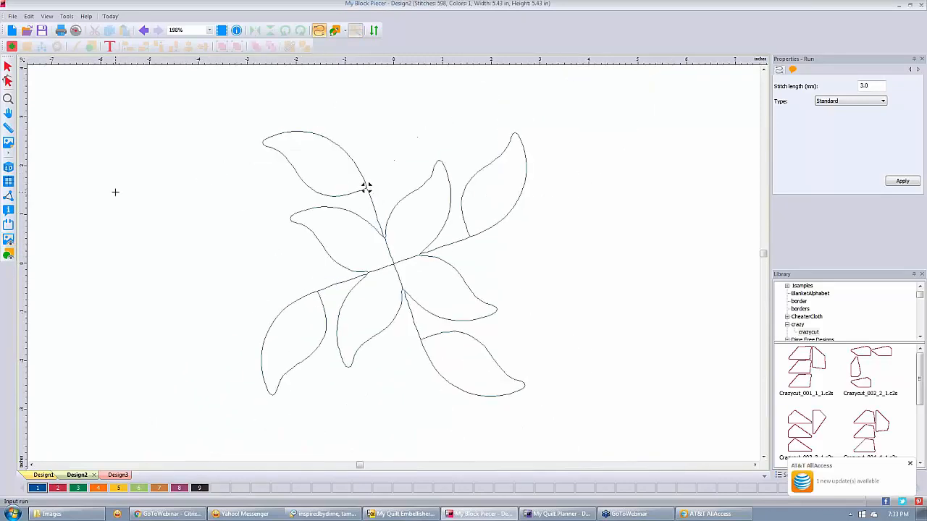
{"action": "left_click", "coordinate": [7, 166]}
{"action": "left_click", "coordinate": [883, 100]}
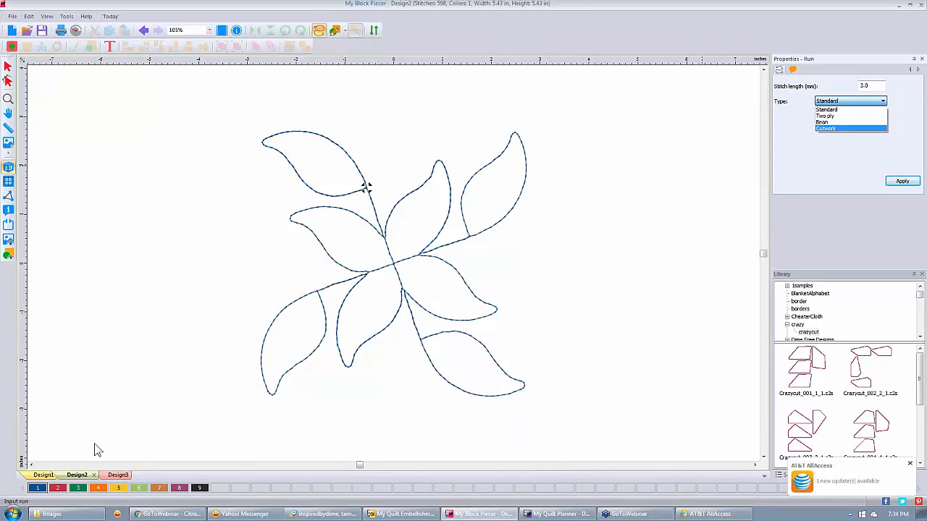
{"action": "left_click", "coordinate": [122, 478]}
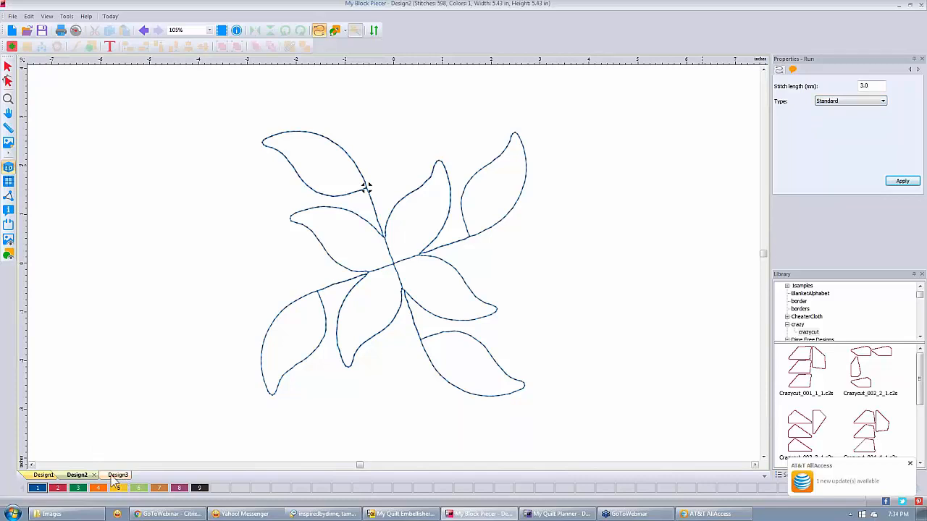
Switch to the empty Design3 and load courthouse steps.jpg from the Images folder as its backdrop
{"action": "left_click", "coordinate": [113, 479]}
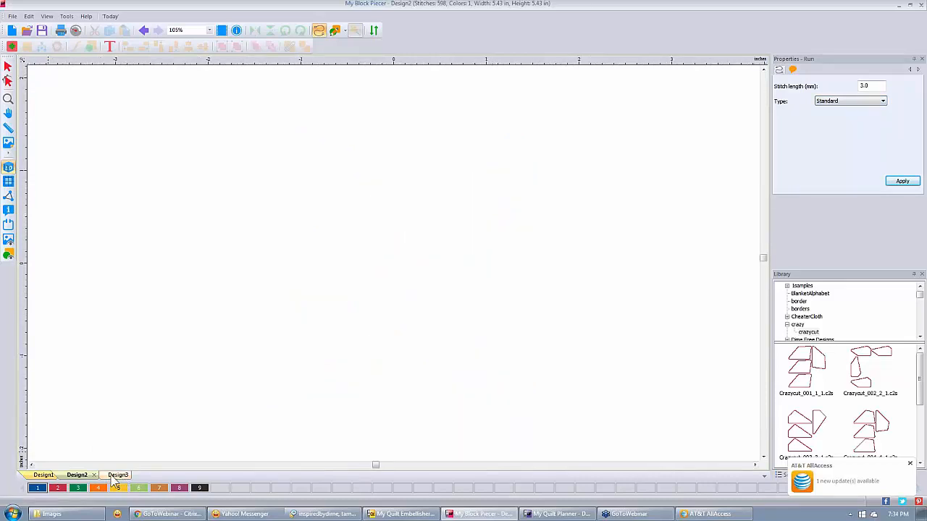
{"action": "left_click", "coordinate": [8, 146]}
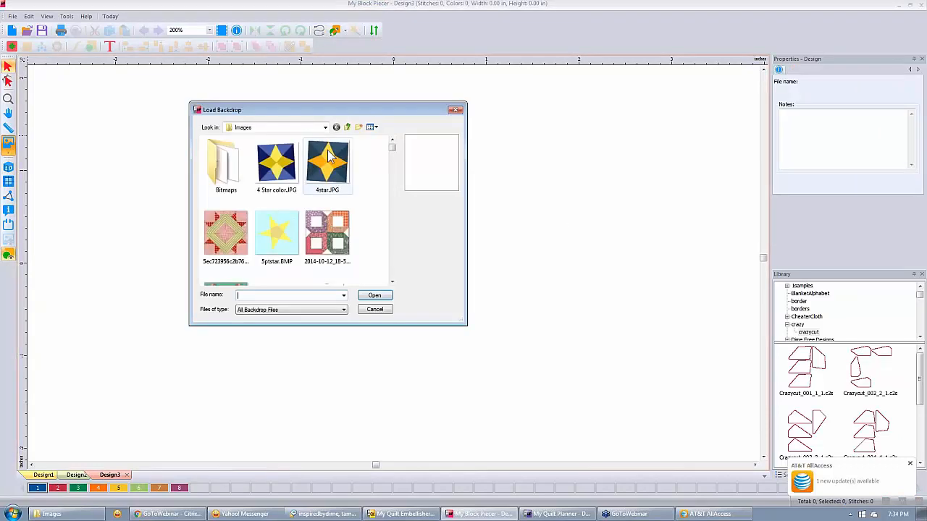
{"action": "left_click", "coordinate": [392, 282]}
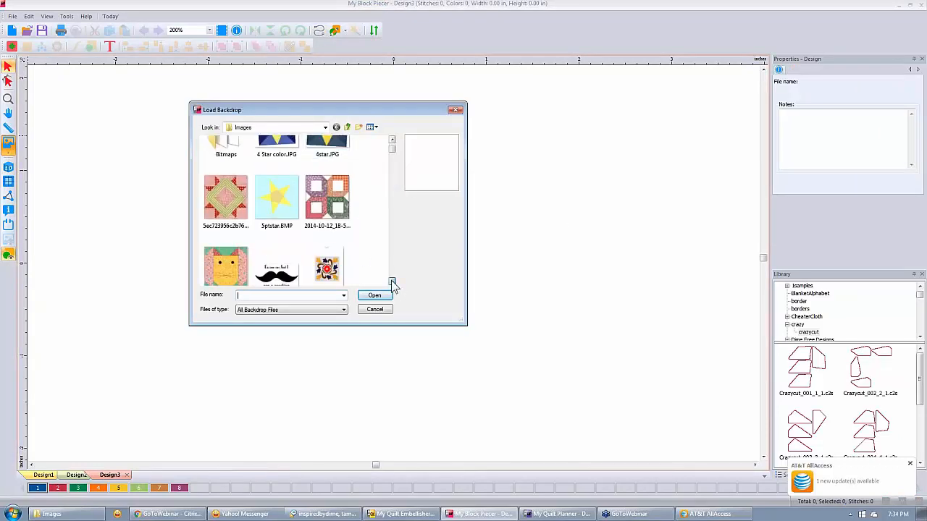
{"action": "left_click", "coordinate": [391, 282]}
{"action": "left_click", "coordinate": [392, 282]}
{"action": "left_click", "coordinate": [392, 282]}
{"action": "left_click", "coordinate": [392, 282]}
{"action": "left_click", "coordinate": [391, 282]}
{"action": "left_click", "coordinate": [392, 283]}
{"action": "left_click", "coordinate": [392, 283]}
{"action": "left_click", "coordinate": [392, 282]}
{"action": "left_click", "coordinate": [392, 282]}
{"action": "left_click", "coordinate": [392, 283]}
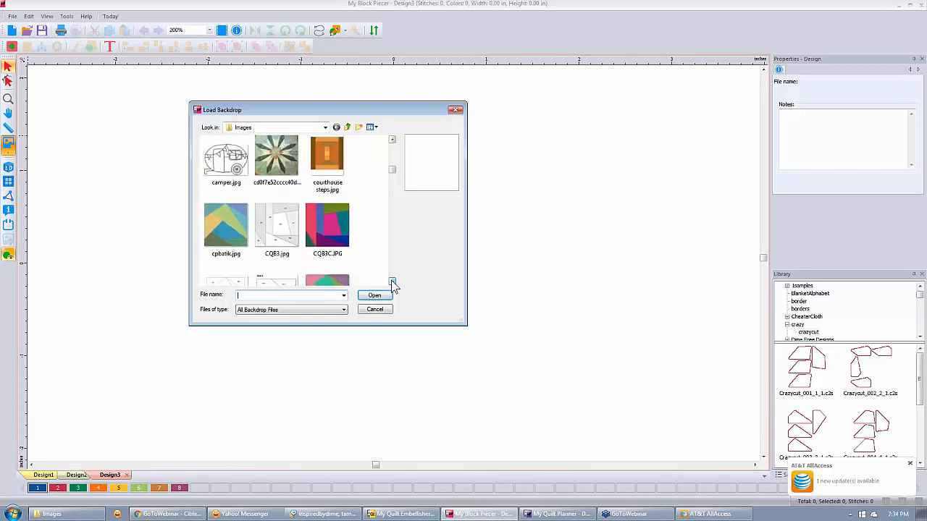
{"action": "left_click", "coordinate": [391, 282]}
{"action": "left_click", "coordinate": [328, 148]}
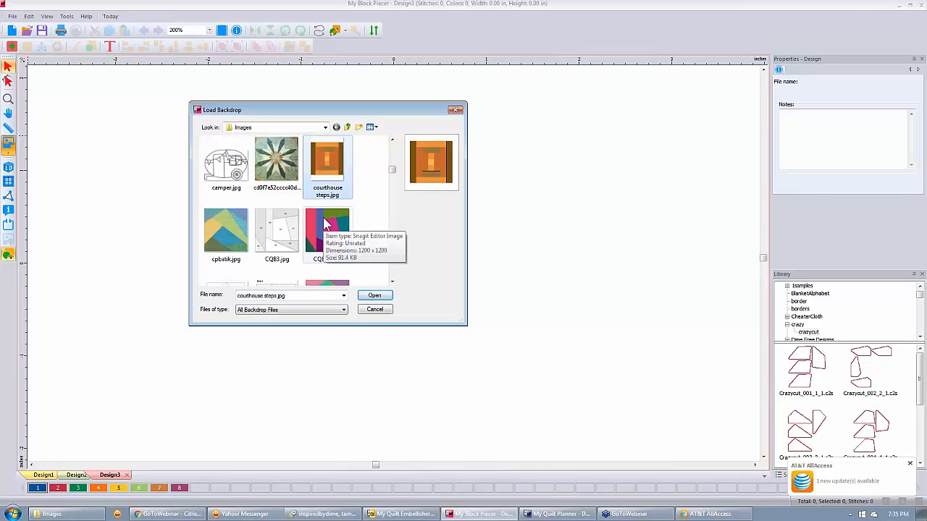
{"action": "left_click", "coordinate": [375, 297]}
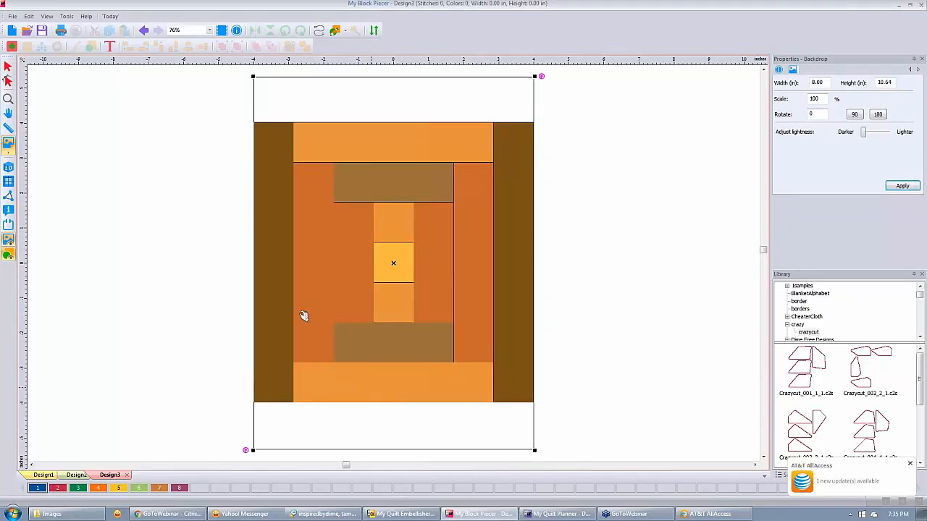
Define the backdrop's scale with a reference line over the coloured block's full height, accepting a requested length of 7.99 in
{"action": "left_click", "coordinate": [8, 142]}
{"action": "right_click", "coordinate": [319, 189]}
{"action": "left_click", "coordinate": [359, 205]}
{"action": "left_click_drag", "start_coordinate": [276, 122], "coordinate": [275, 404]}
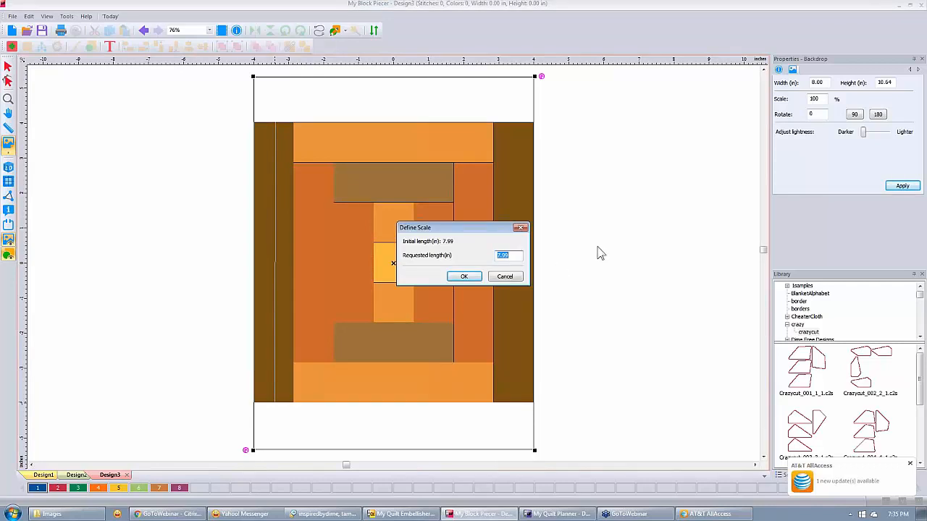
{"action": "left_click", "coordinate": [465, 276]}
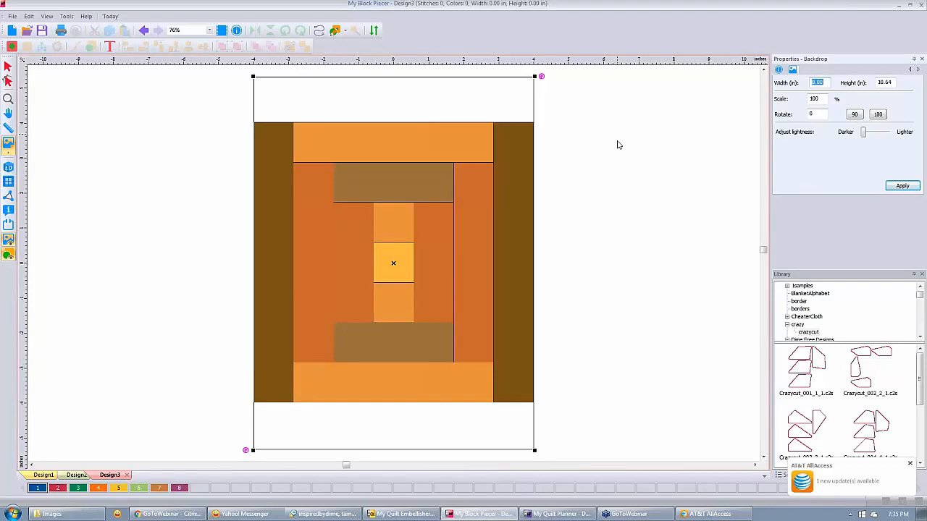
Trace the block's centre square as filled artwork in thread colour 5 (Canary), using the Artwork tool's magic wand on the backdrop
{"action": "left_click", "coordinate": [336, 32]}
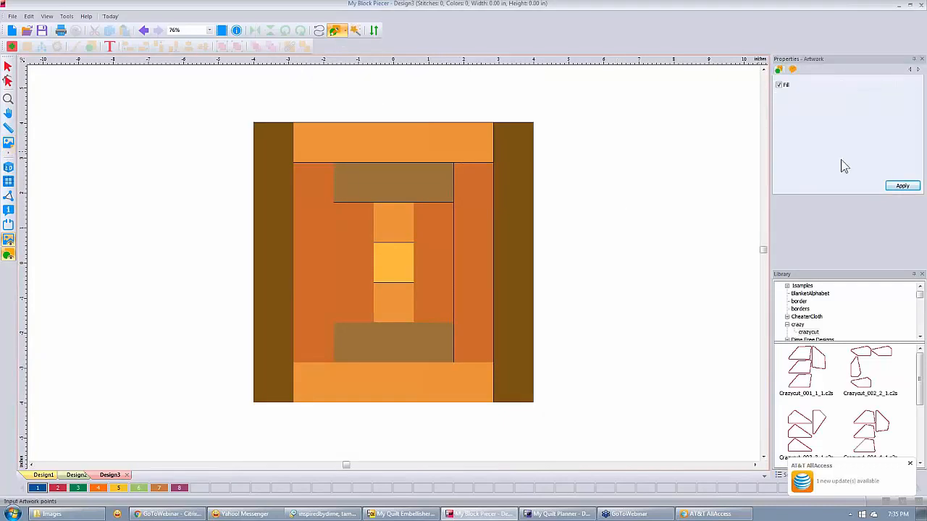
{"action": "left_click", "coordinate": [355, 31]}
{"action": "double_click", "coordinate": [120, 490]}
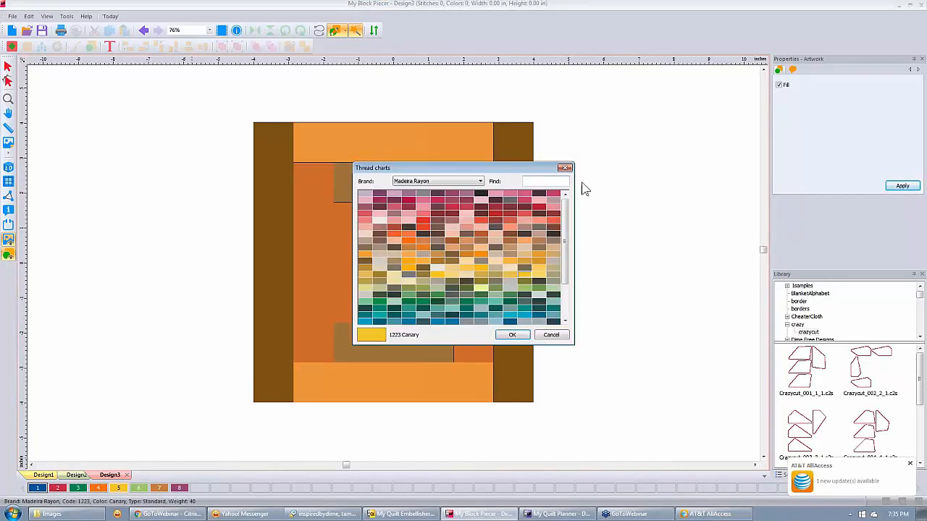
{"action": "left_click", "coordinate": [567, 168]}
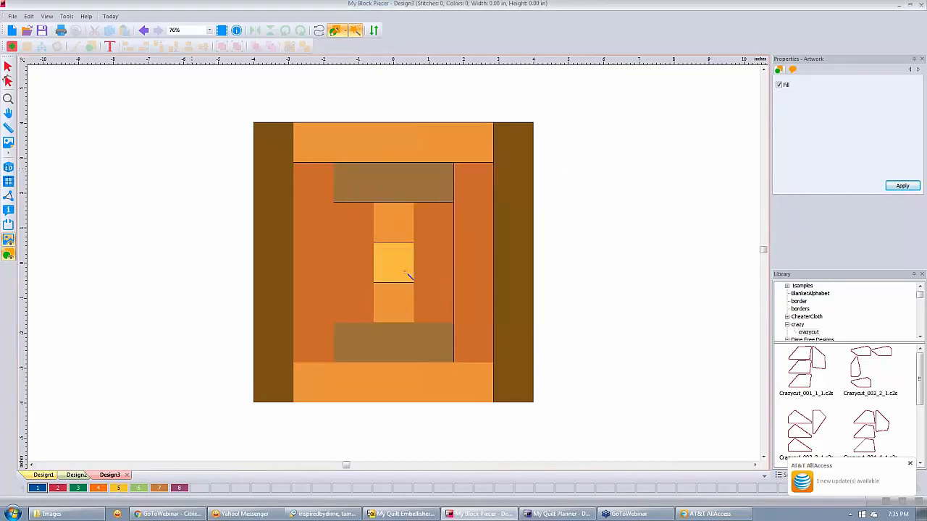
{"action": "left_click", "coordinate": [120, 490]}
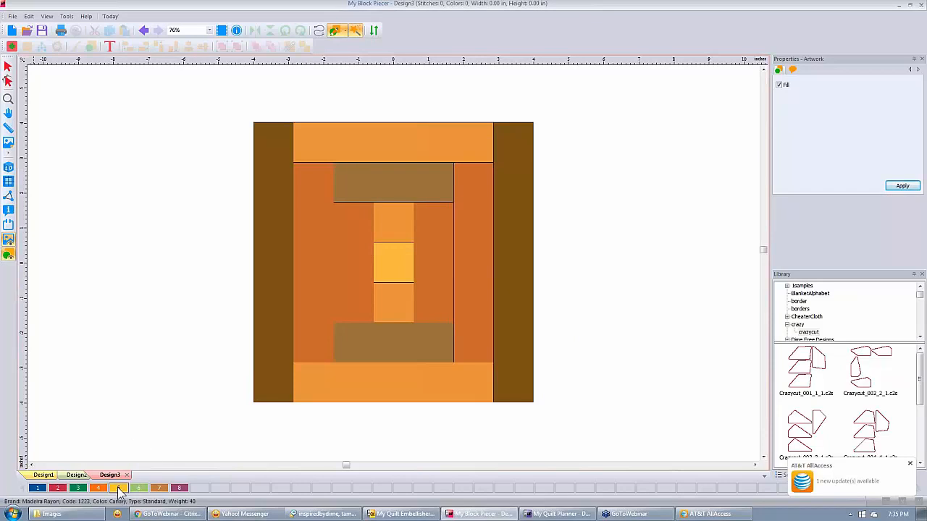
{"action": "left_click", "coordinate": [393, 262]}
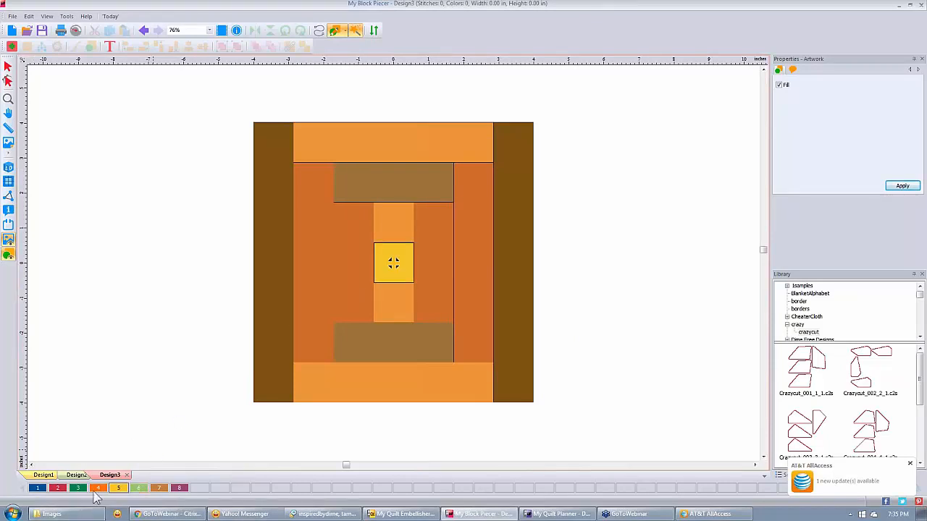
Trace the small squares above and below the centre and the two outer horizontal strips as artwork in colour 4 (Orange)
{"action": "left_click", "coordinate": [97, 489]}
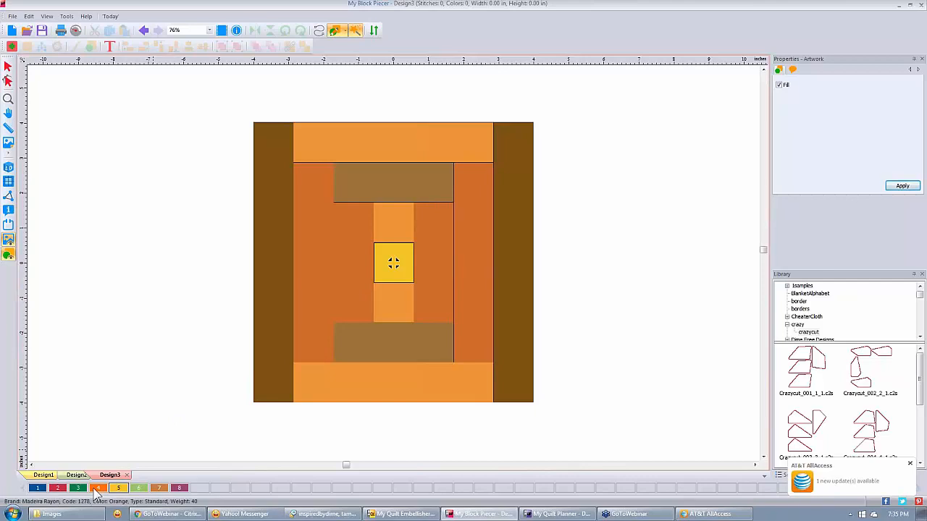
{"action": "left_click", "coordinate": [398, 220]}
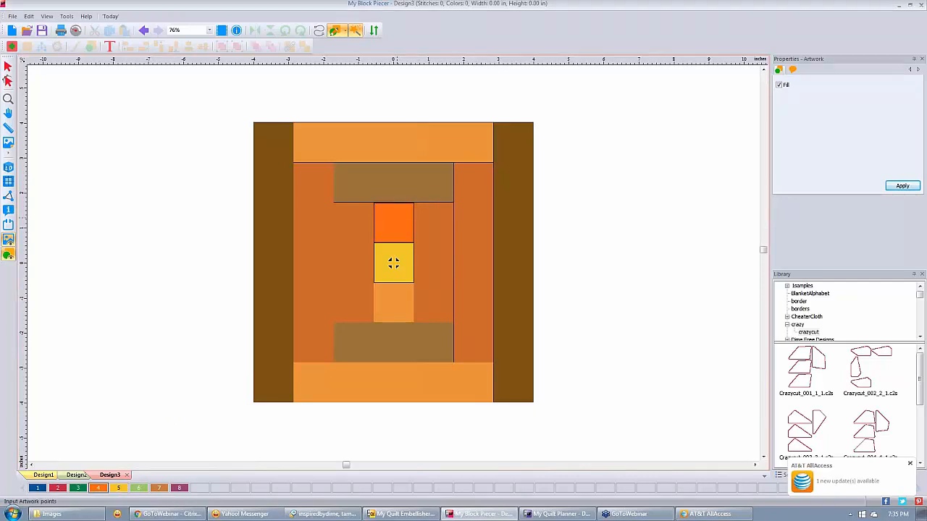
{"action": "left_click", "coordinate": [393, 299]}
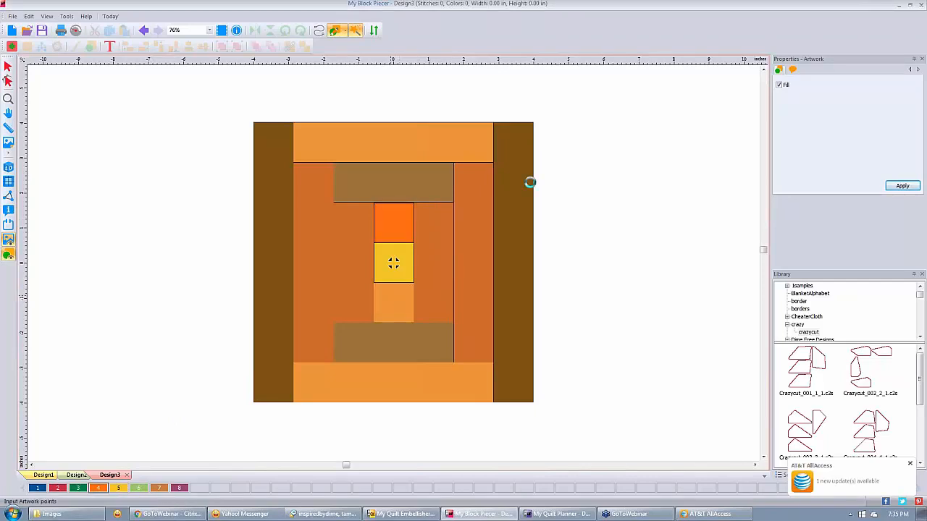
{"action": "left_click", "coordinate": [393, 138]}
{"action": "left_click", "coordinate": [383, 386]}
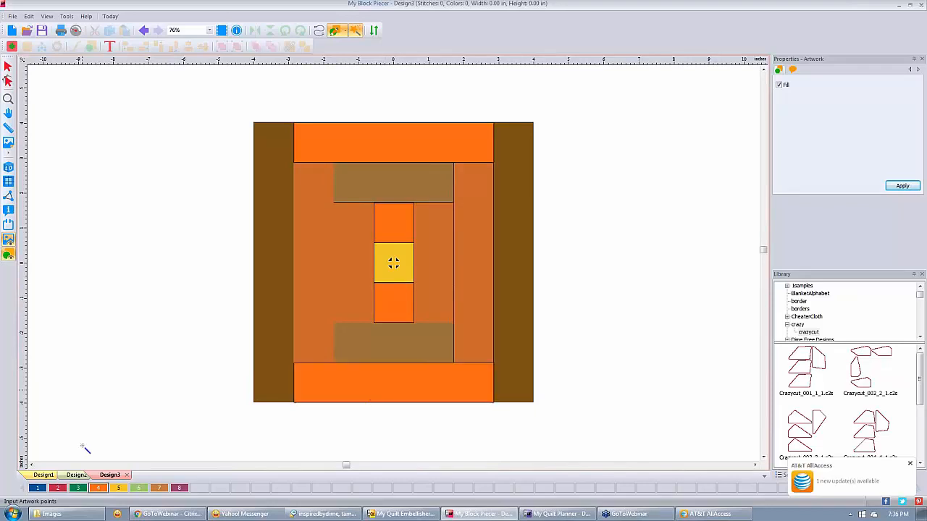
Trace the two outer vertical strips of the block as artwork in thread colour 7
{"action": "left_click", "coordinate": [159, 488]}
{"action": "left_click", "coordinate": [520, 213]}
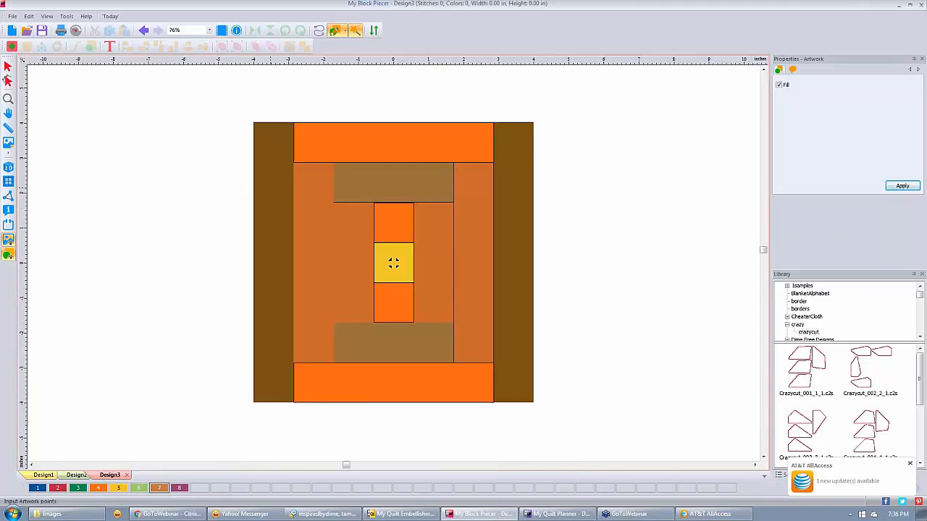
{"action": "left_click", "coordinate": [273, 187]}
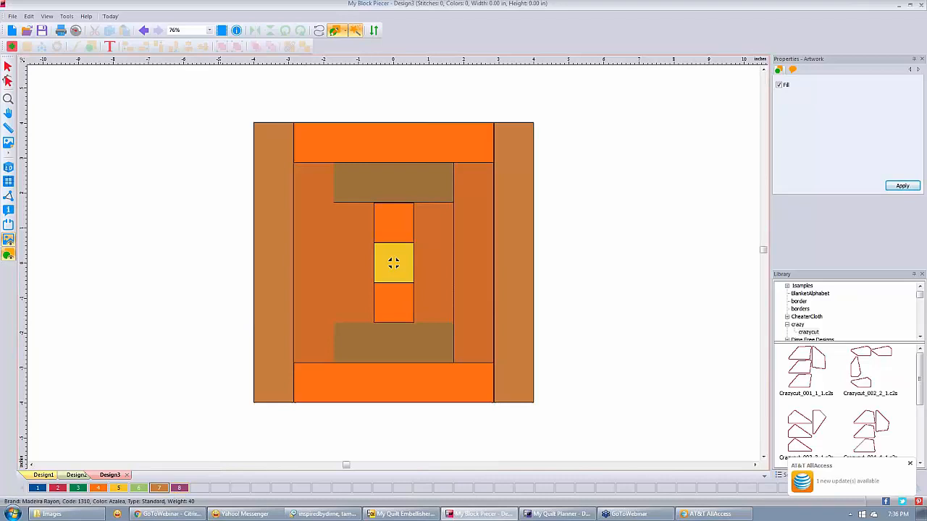
Change thread colour 8 to 1173 Autumn Gold from the Madeira Rayon thread chart
{"action": "double_click", "coordinate": [178, 488]}
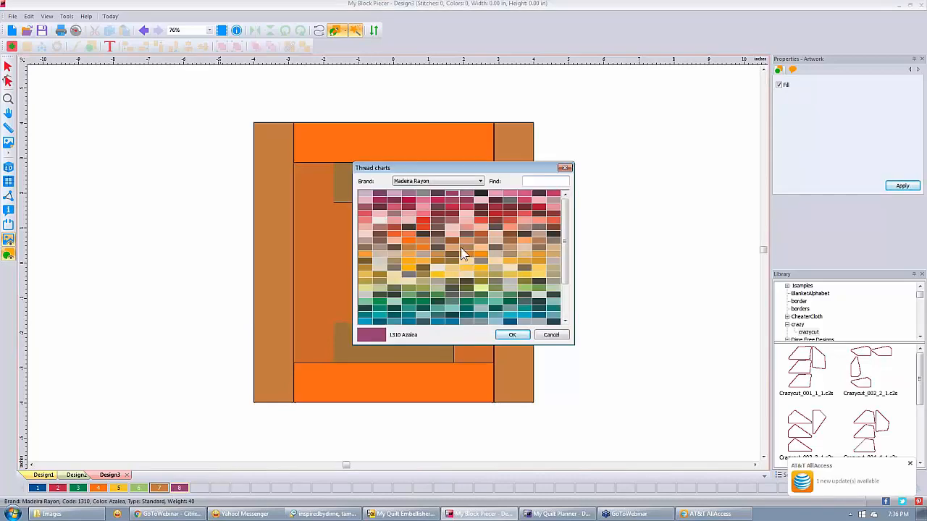
{"action": "left_click", "coordinate": [466, 254]}
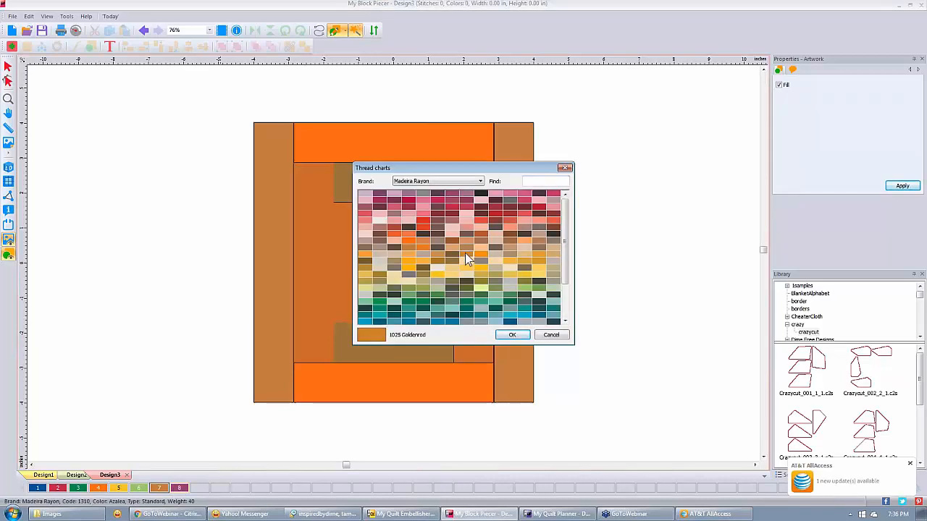
{"action": "left_click", "coordinate": [436, 256]}
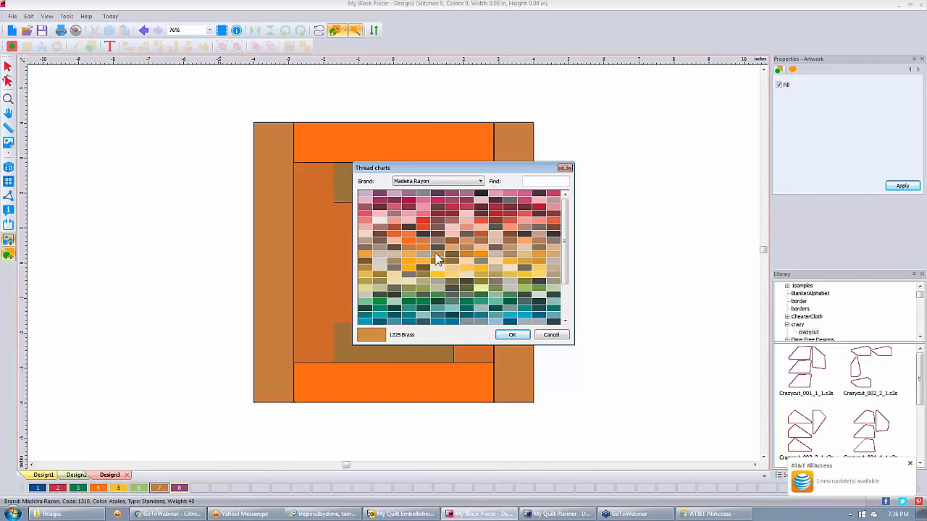
{"action": "left_click", "coordinate": [422, 239]}
{"action": "left_click", "coordinate": [405, 237]}
{"action": "left_click", "coordinate": [407, 244]}
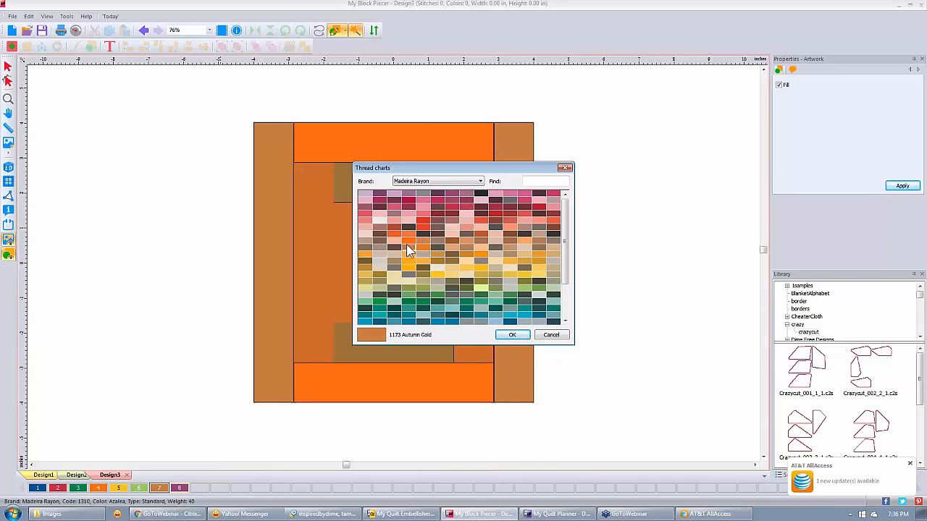
{"action": "left_click", "coordinate": [512, 335]}
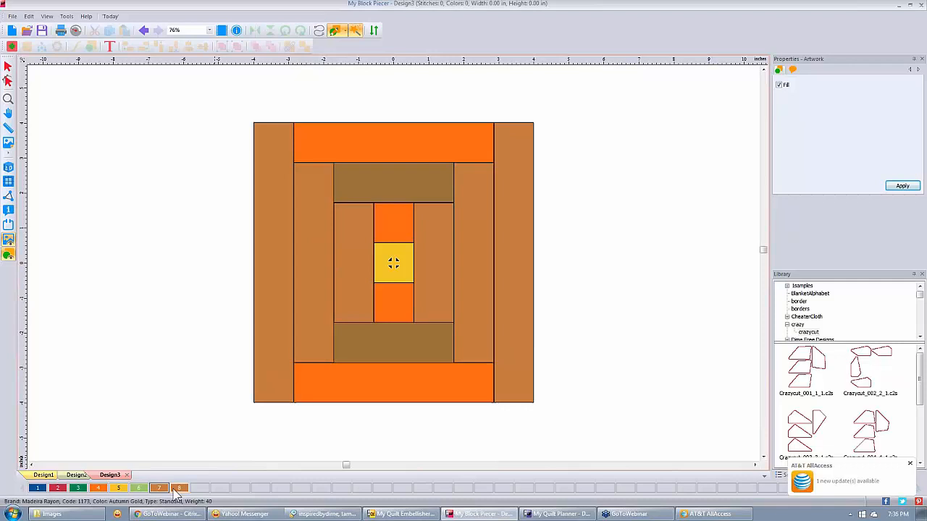
Change thread colour 8 to 1157 Dark Avocado from the Madeira Rayon thread chart
{"action": "double_click", "coordinate": [176, 489]}
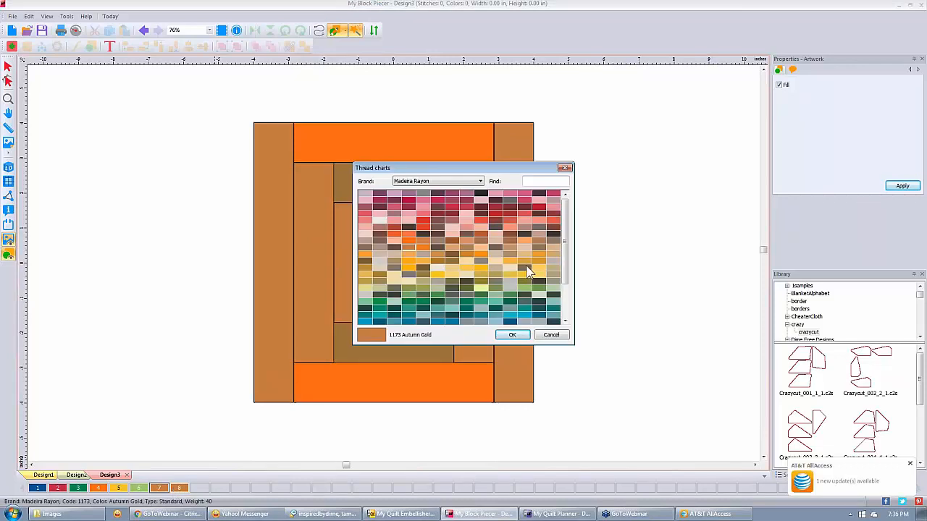
{"action": "left_click", "coordinate": [525, 267]}
{"action": "left_click", "coordinate": [512, 335]}
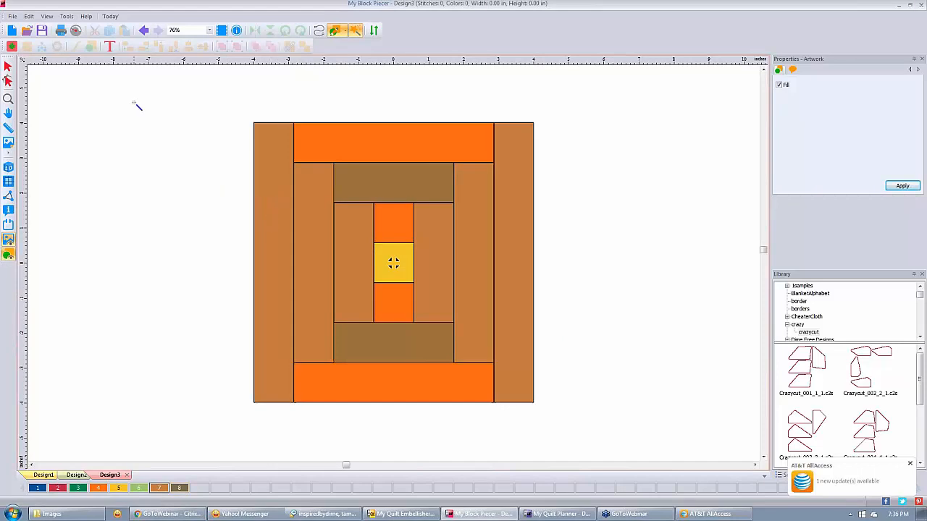
{"action": "left_click", "coordinate": [8, 66]}
{"action": "double_click", "coordinate": [180, 490]}
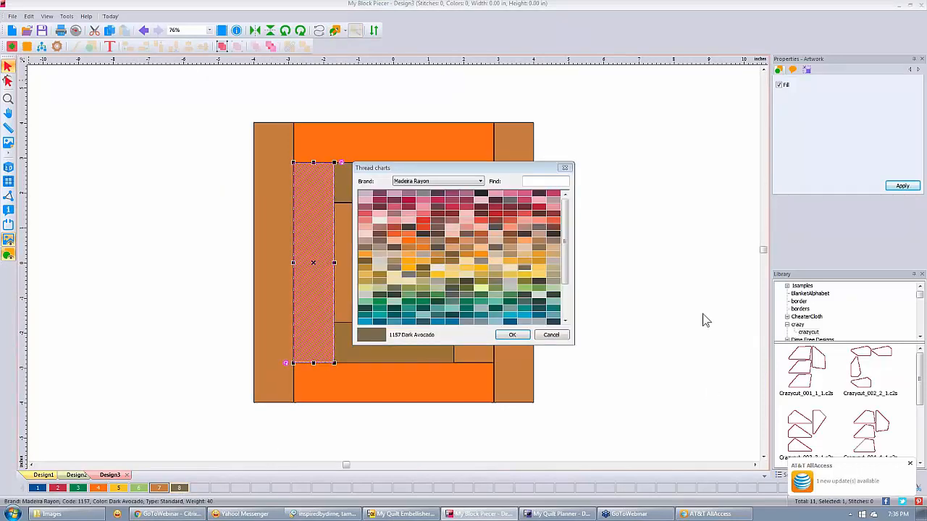
{"action": "left_click", "coordinate": [551, 334]}
{"action": "left_click", "coordinate": [594, 310]}
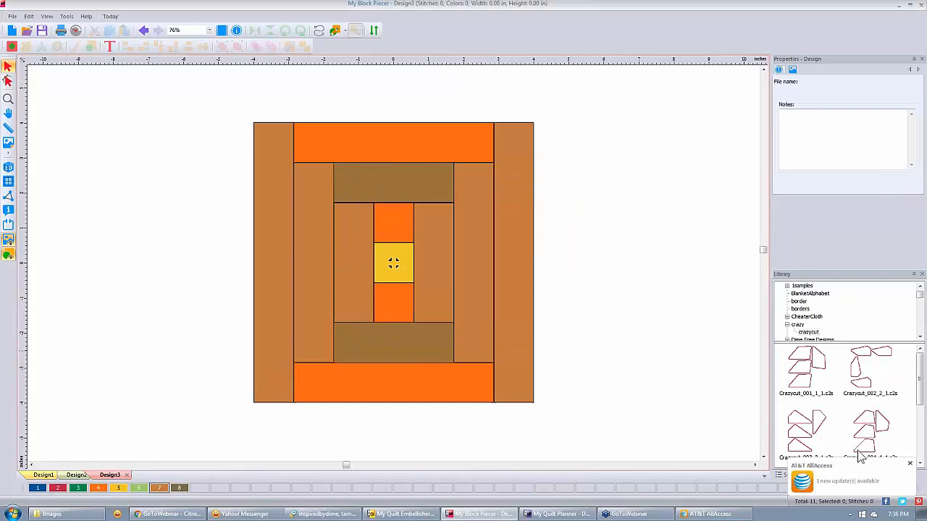
Dismiss the update notification and recolour the two outer vertical strips to colour 8, Dark Avocado, selecting them through the Sequence list
{"action": "left_click", "coordinate": [911, 465]}
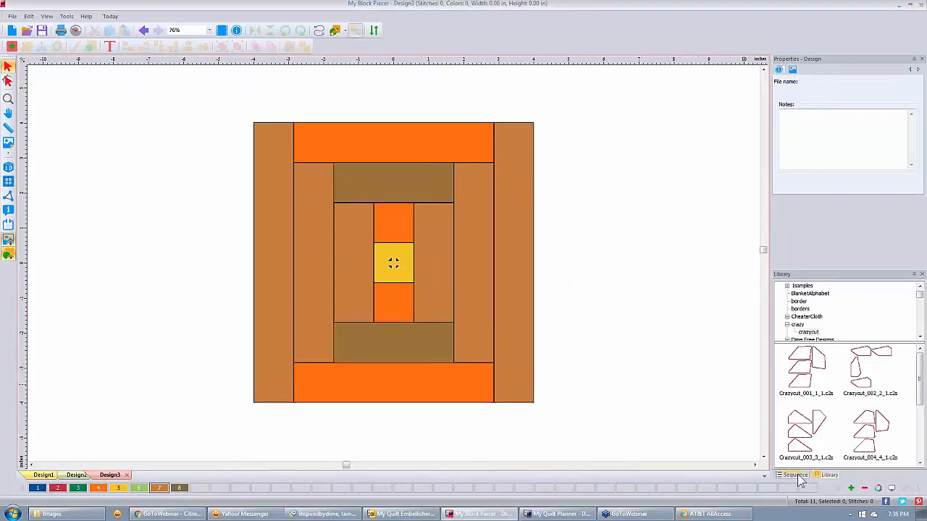
{"action": "left_click", "coordinate": [794, 475]}
{"action": "left_click", "coordinate": [817, 373]}
{"action": "left_click", "coordinate": [805, 337]}
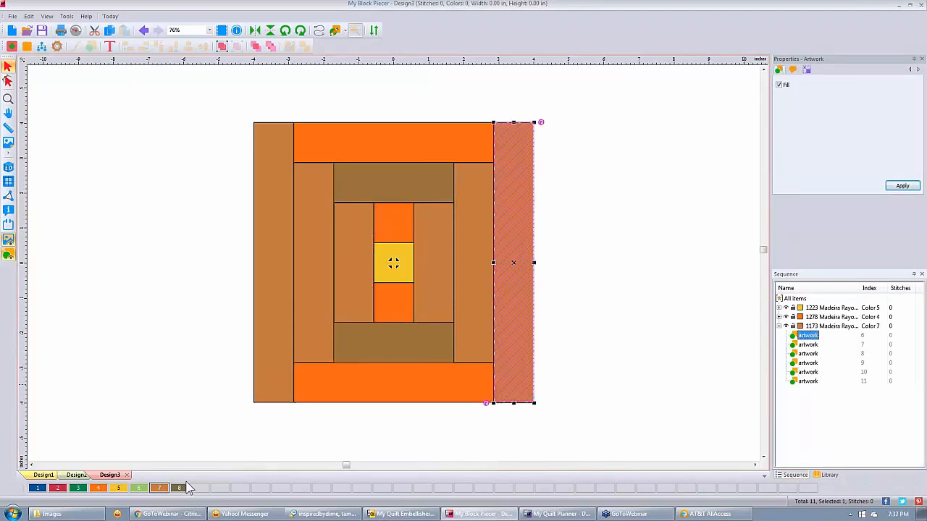
{"action": "left_click", "coordinate": [183, 489]}
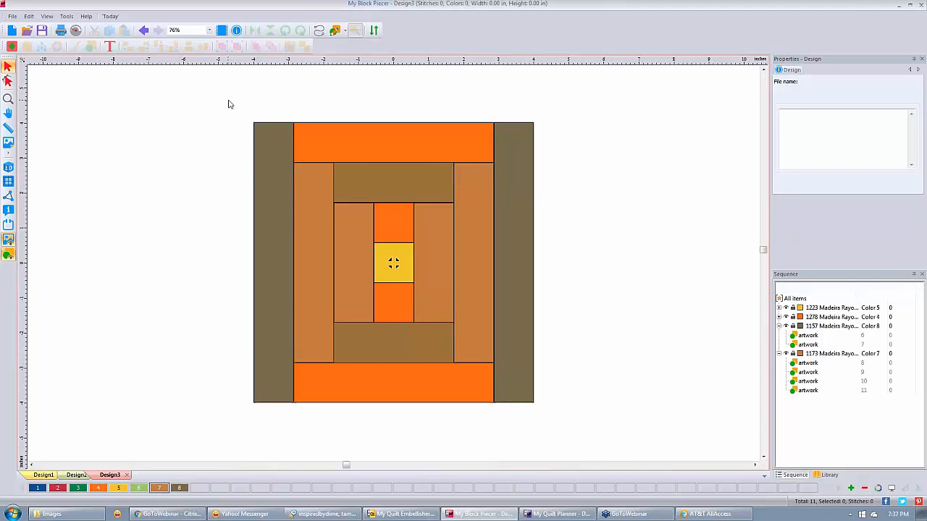
Select all artwork and inspect in the Workflow window which block pieces are included, leaving without building anything
{"action": "key", "text": "ctrl+a"}
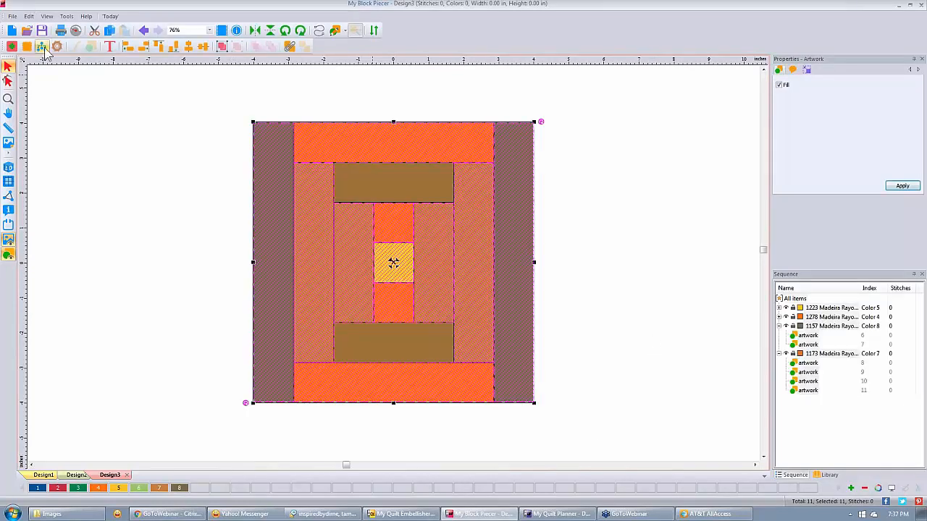
{"action": "left_click", "coordinate": [41, 48]}
{"action": "left_click", "coordinate": [59, 46]}
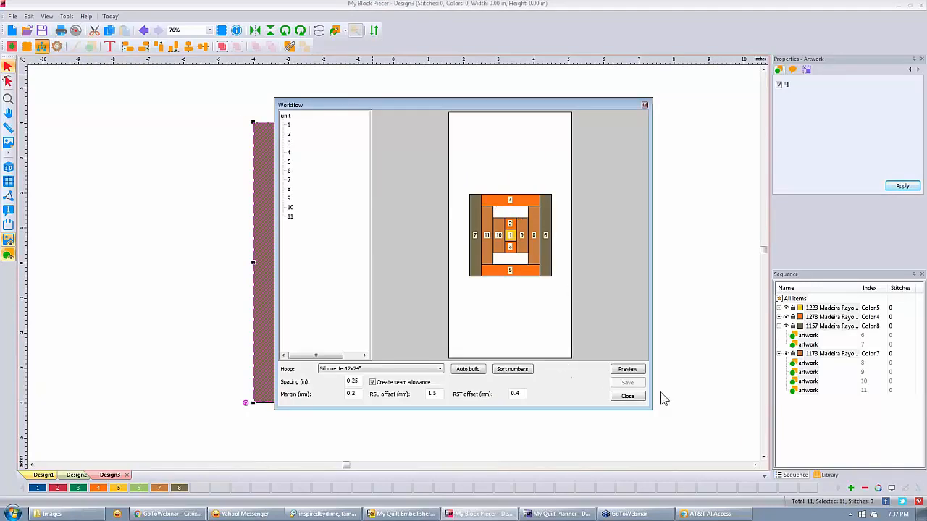
{"action": "left_click", "coordinate": [628, 398]}
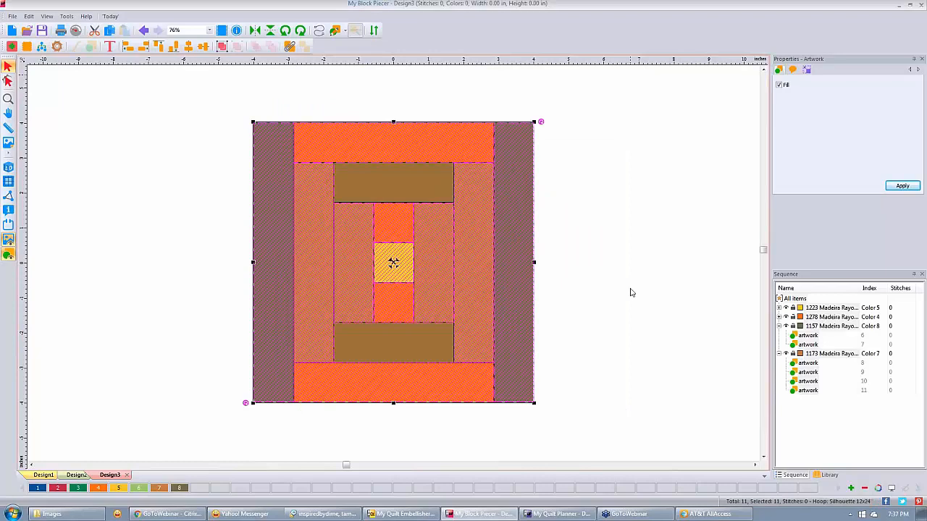
{"action": "left_click", "coordinate": [216, 325]}
Trace the two inner horizontal strips as artwork in colour 8 with the magic wand, and hide the backdrop
{"action": "left_click", "coordinate": [179, 487]}
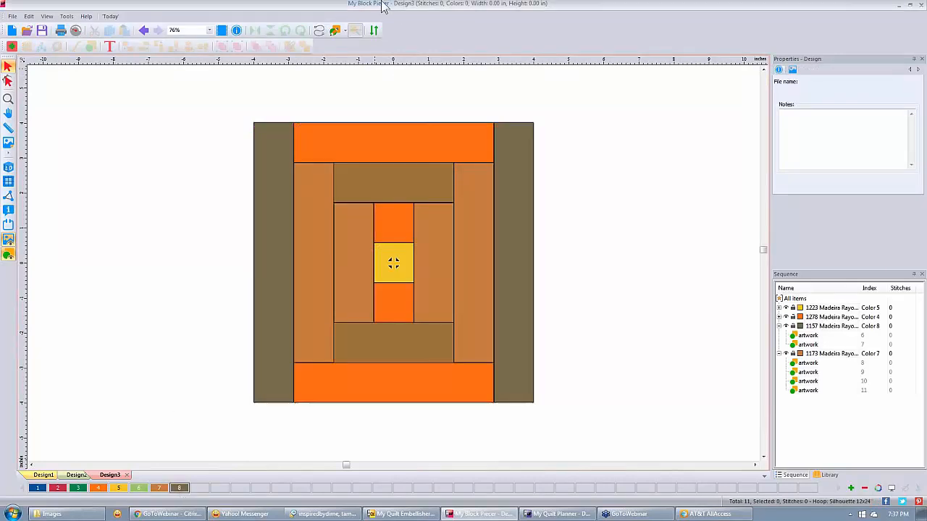
{"action": "left_click", "coordinate": [333, 33]}
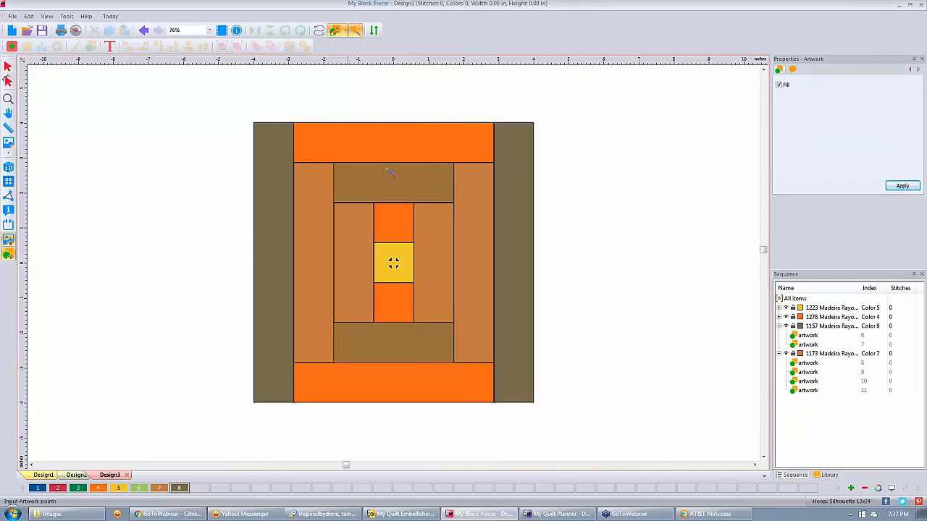
{"action": "left_click", "coordinate": [402, 189]}
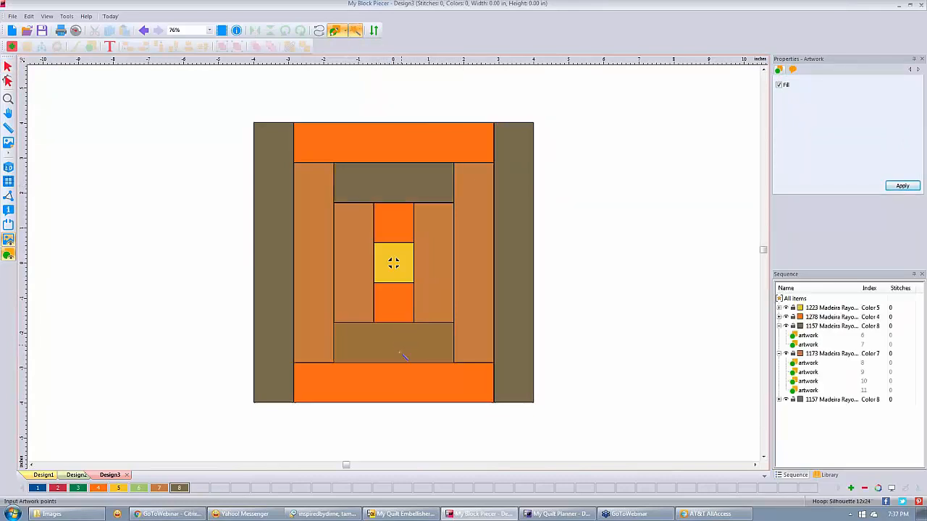
{"action": "left_click", "coordinate": [401, 351]}
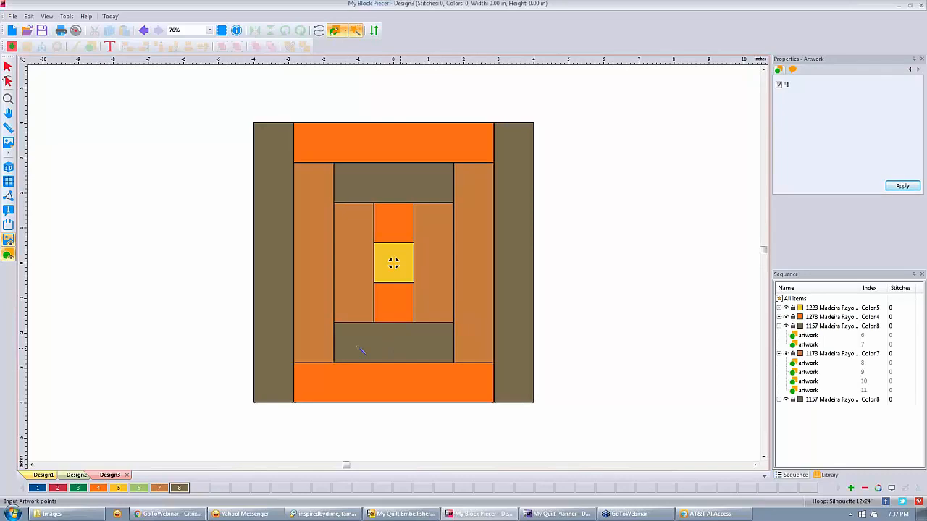
{"action": "left_click", "coordinate": [8, 240]}
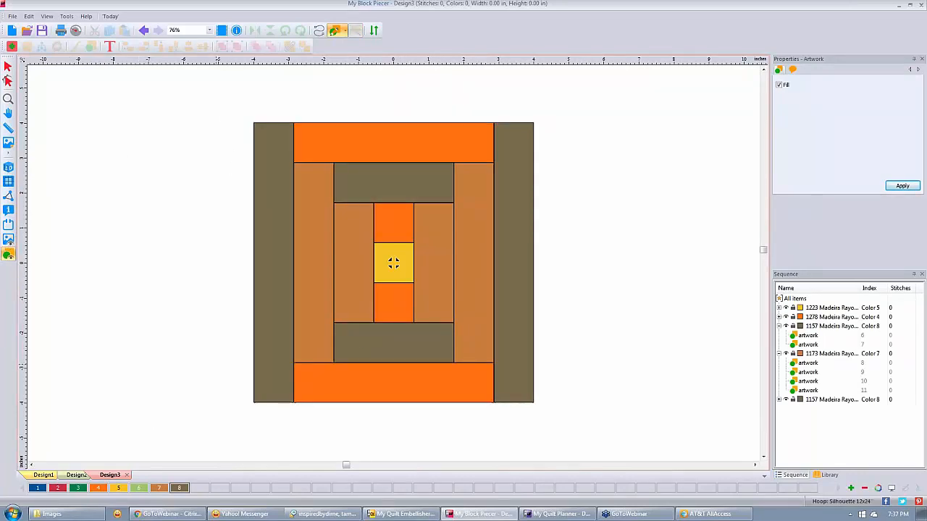
Undo the tracing of the two inner horizontal strips, and redo it
{"action": "key", "text": "ctrl+z"}
{"action": "key", "text": "ctrl+z"}
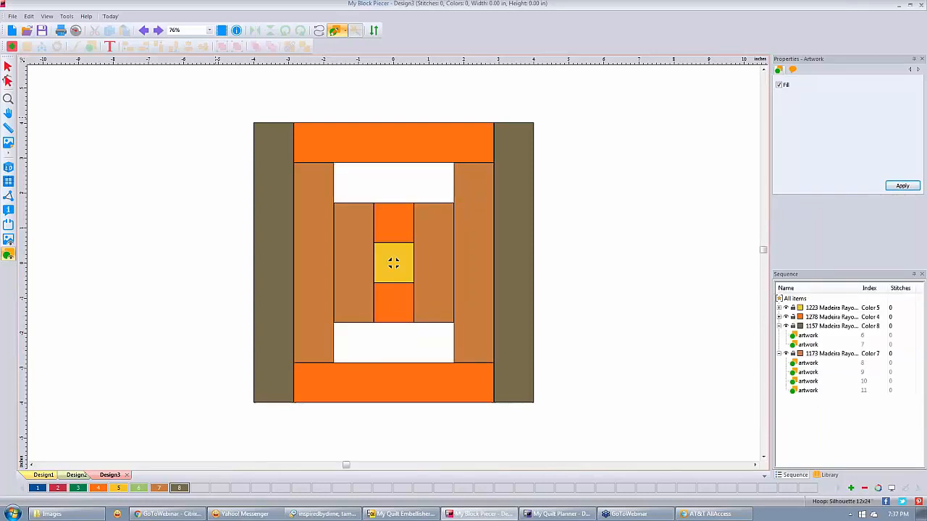
{"action": "left_click", "coordinate": [158, 30]}
{"action": "left_click", "coordinate": [158, 29]}
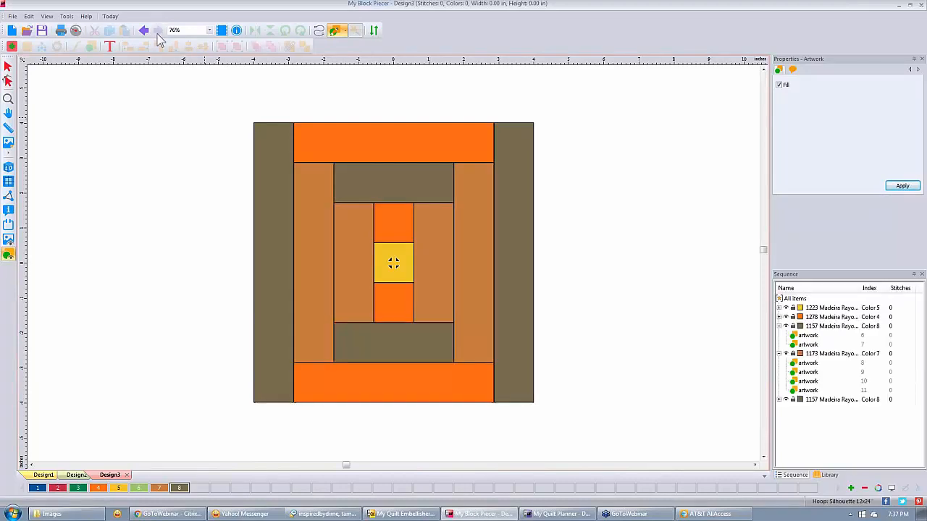
Select the whole courthouse steps block and review its unit numbering in the Workflow window, leaving without saving
{"action": "left_click", "coordinate": [8, 67]}
{"action": "left_click_drag", "start_coordinate": [231, 103], "coordinate": [588, 443]}
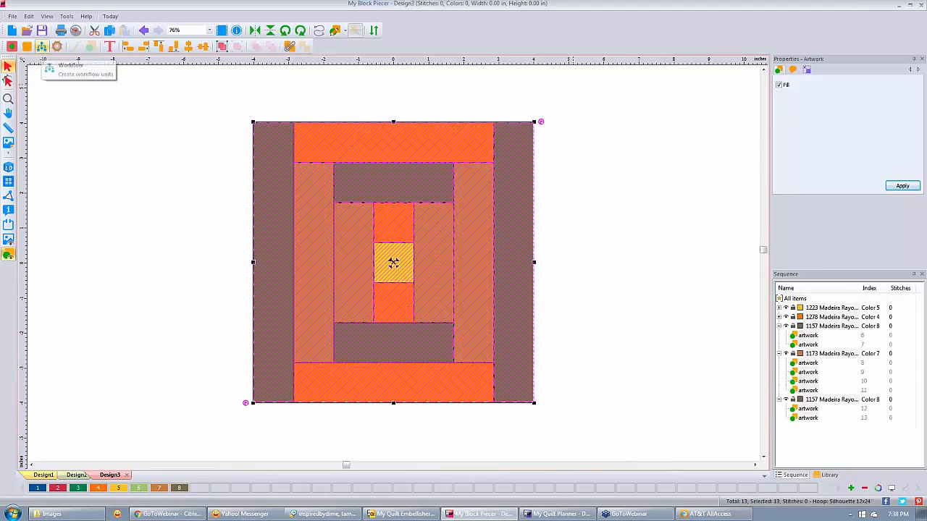
{"action": "left_click", "coordinate": [42, 46]}
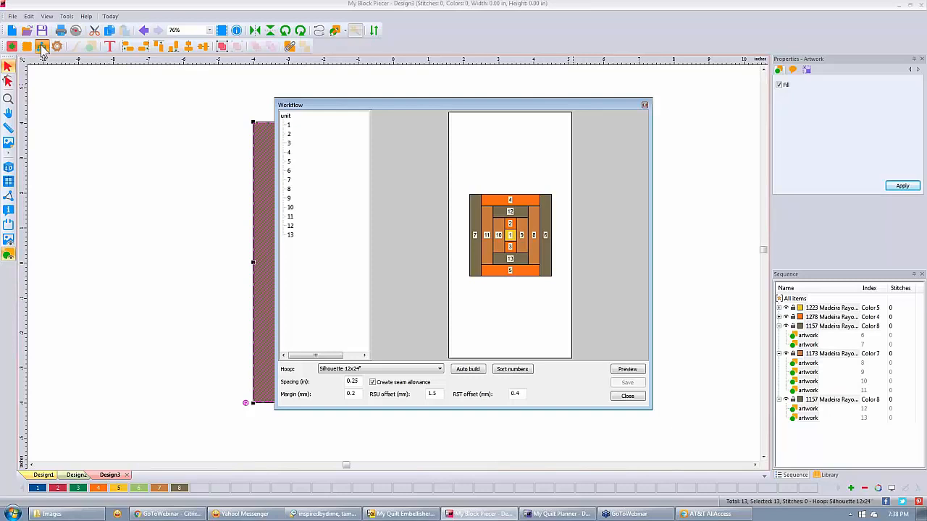
{"action": "left_click", "coordinate": [644, 106]}
{"action": "left_click", "coordinate": [662, 227]}
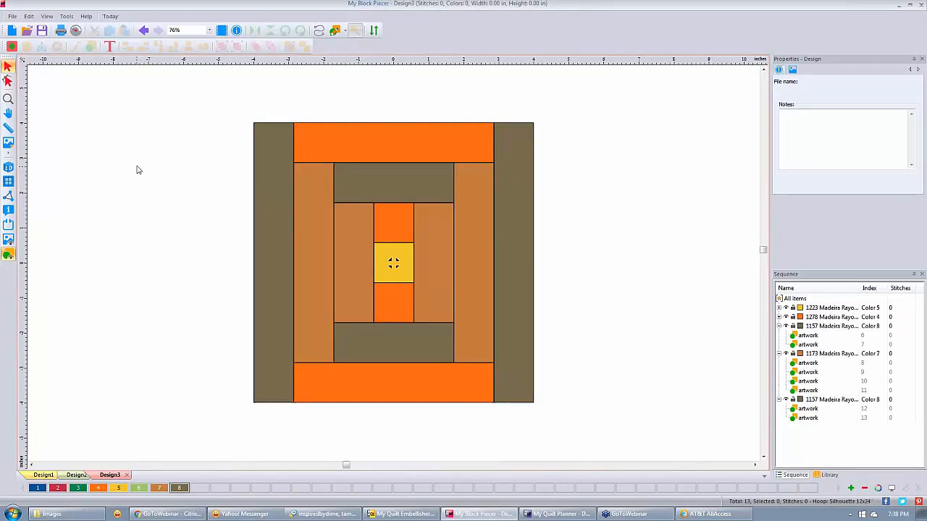
Select the whole block and review the Cutter layouts for the Canary, Autumn Gold and Dark Avocado fabrics
{"action": "left_click_drag", "start_coordinate": [227, 95], "coordinate": [564, 446]}
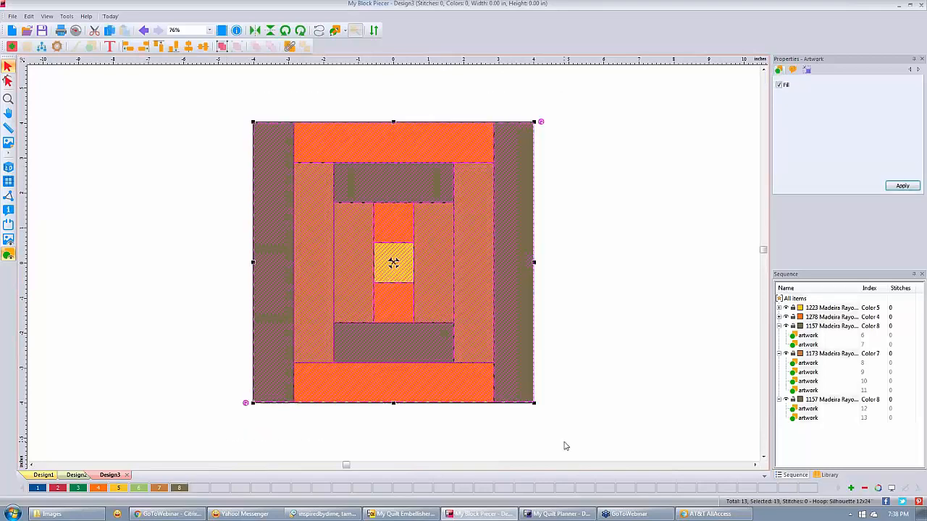
{"action": "left_click", "coordinate": [57, 47]}
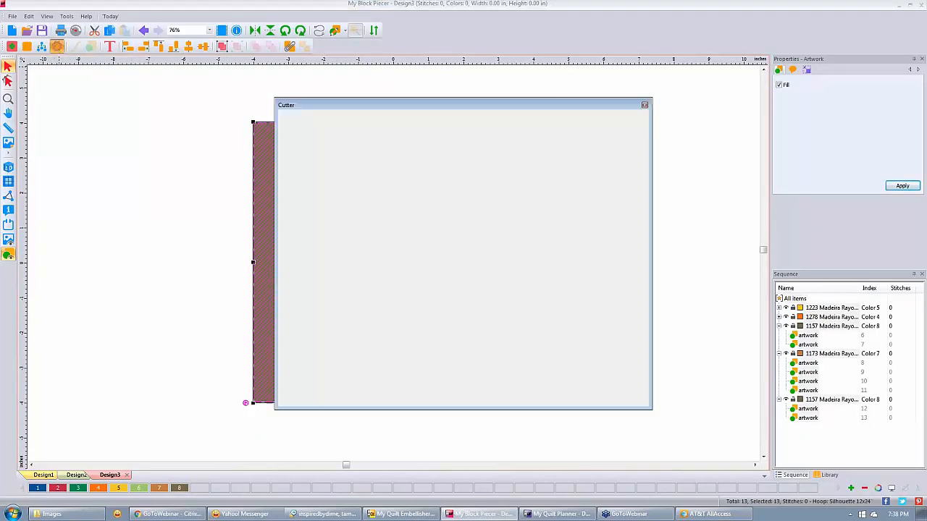
{"action": "left_click", "coordinate": [309, 137]}
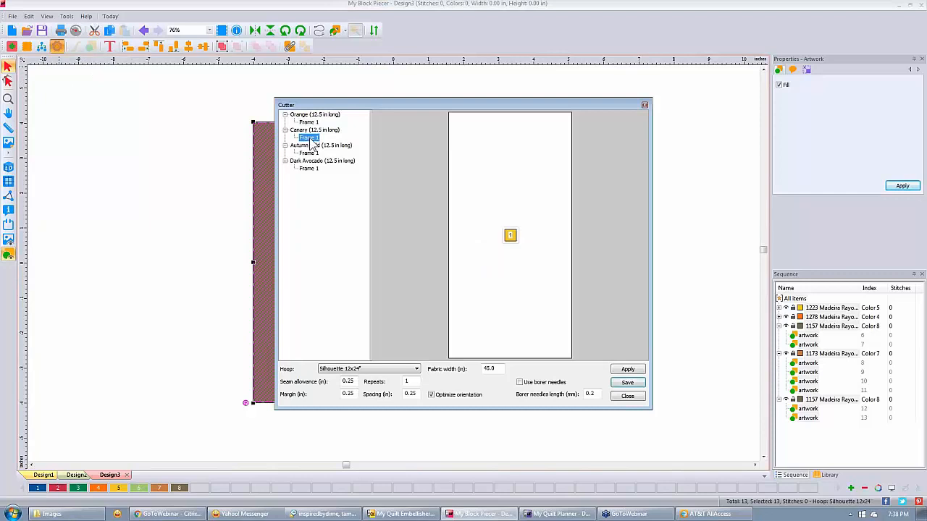
{"action": "left_click", "coordinate": [309, 153]}
{"action": "left_click", "coordinate": [309, 172]}
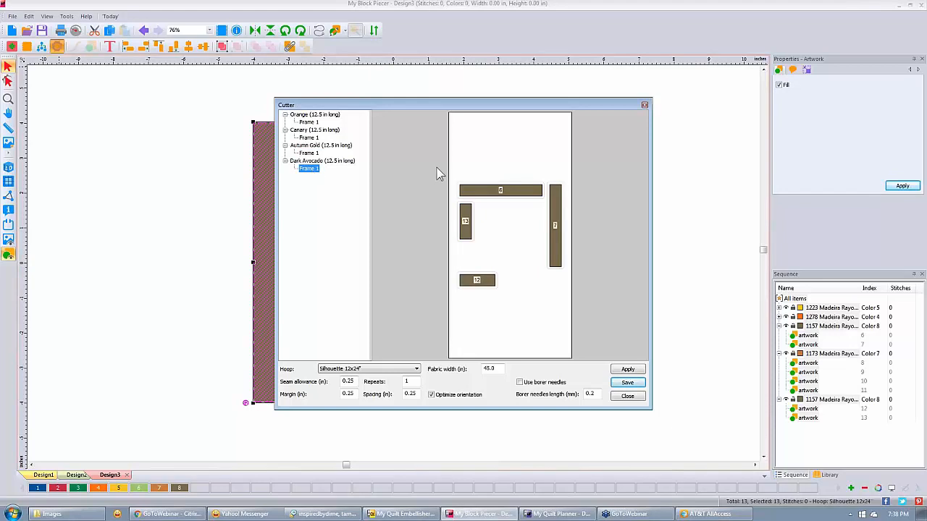
Look through the file formats available for saving the cutting layout, cancel the save and leave the Cutter
{"action": "left_click", "coordinate": [627, 382]}
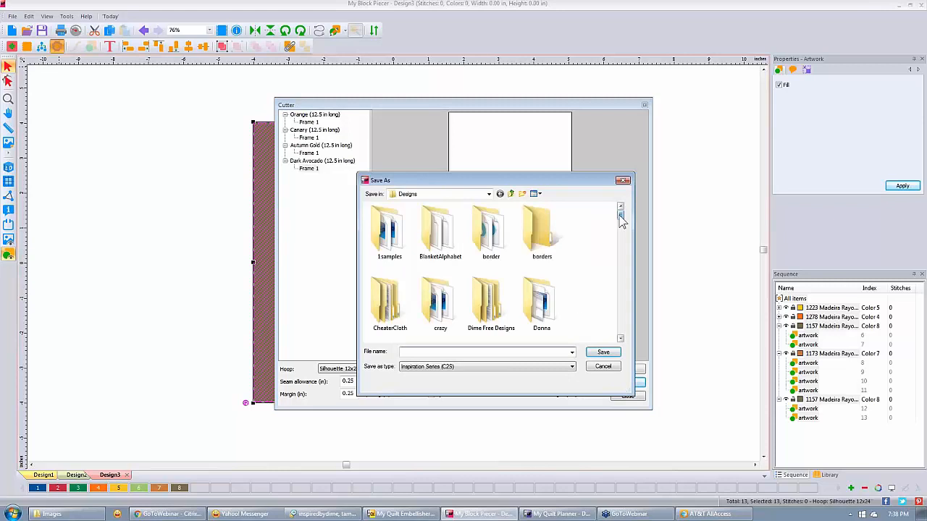
{"action": "left_click", "coordinate": [572, 368]}
{"action": "scroll", "coordinate": [573, 239], "scroll_direction": "down", "scroll_amount": 5}
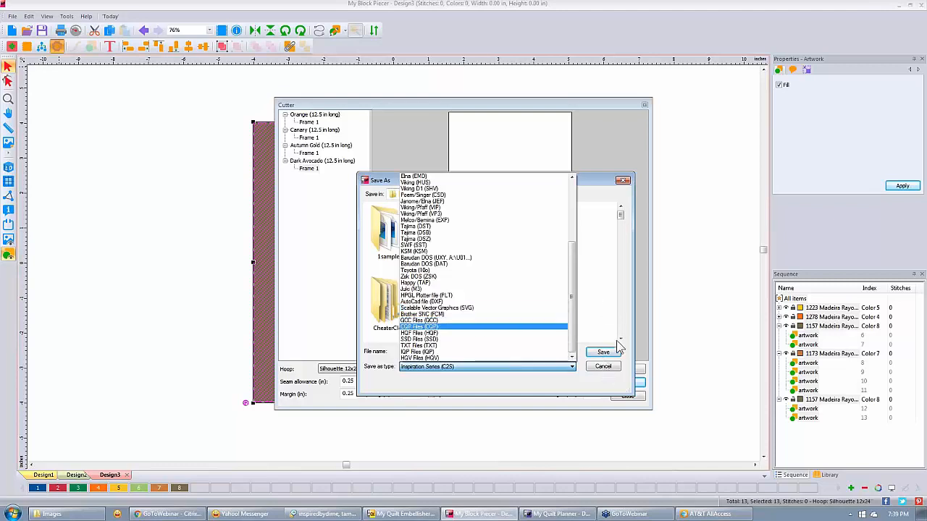
{"action": "left_click", "coordinate": [603, 370]}
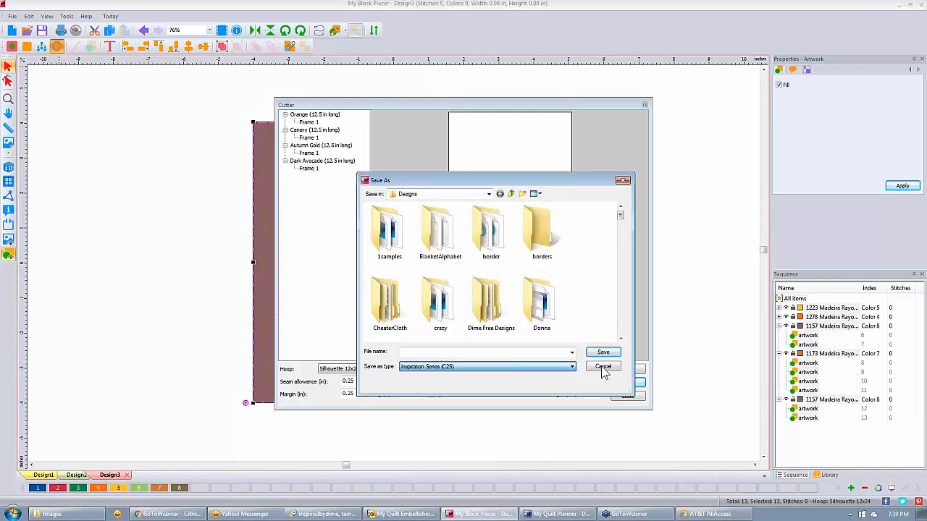
{"action": "left_click", "coordinate": [622, 180]}
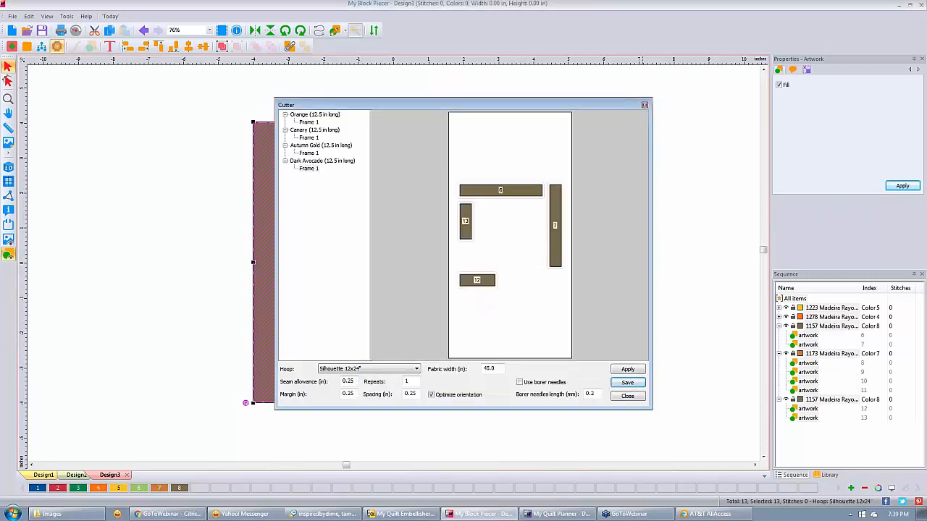
{"action": "left_click", "coordinate": [644, 107]}
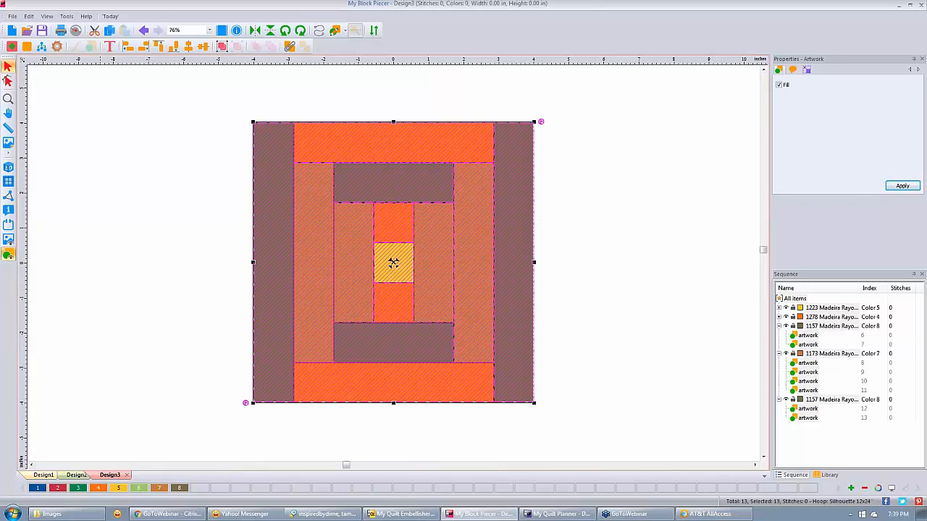
Switch to Design1 and load the photo of the untied black bow tie on a white shirt as backdrop
{"action": "scroll", "coordinate": [464, 196], "scroll_direction": "down", "scroll_amount": 1}
{"action": "left_click", "coordinate": [44, 475]}
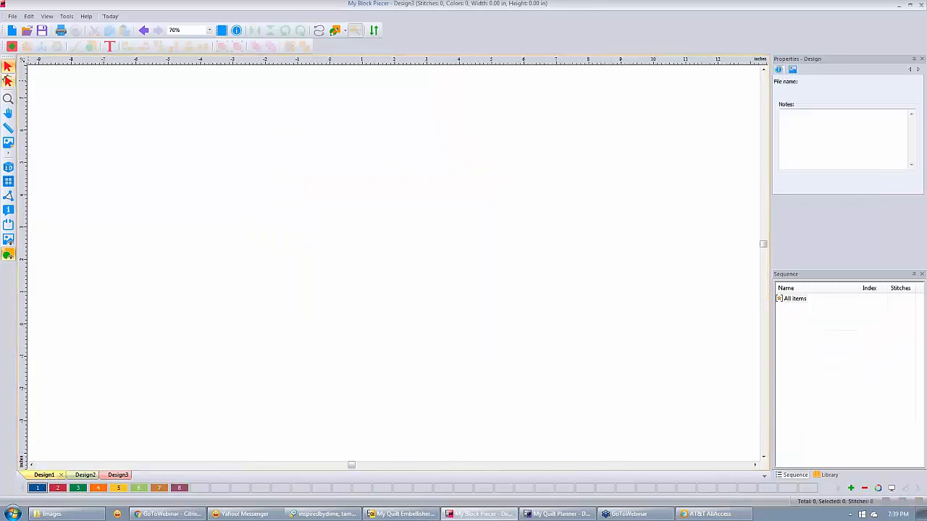
{"action": "left_click", "coordinate": [8, 143]}
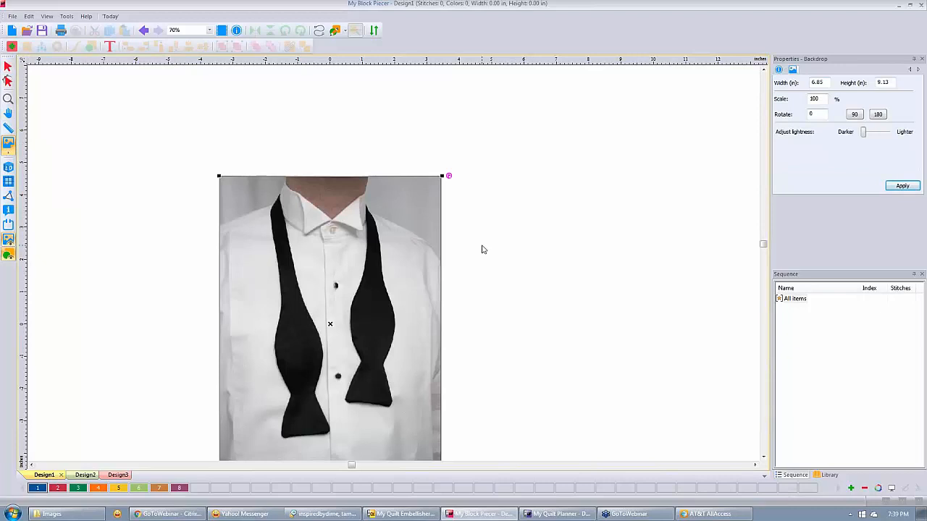
{"action": "left_click", "coordinate": [764, 457]}
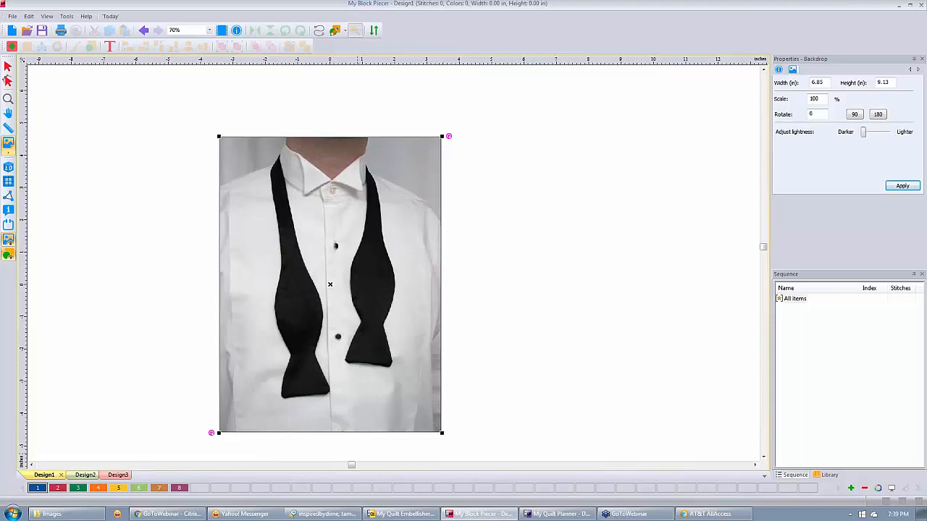
Trace both halves of the black bow tie as filled artwork in colour 1, Royal Blue, with the magic wand
{"action": "left_click", "coordinate": [336, 30]}
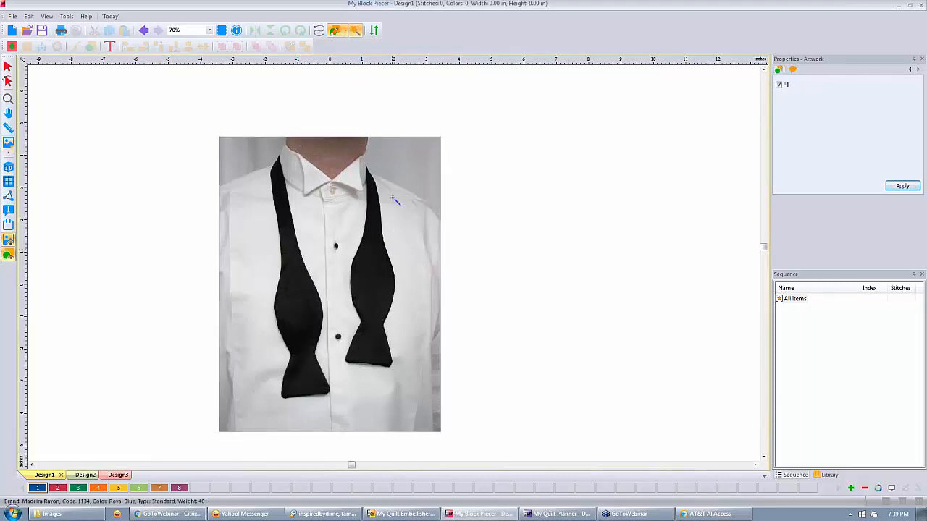
{"action": "left_click", "coordinate": [375, 274]}
{"action": "left_click", "coordinate": [329, 285]}
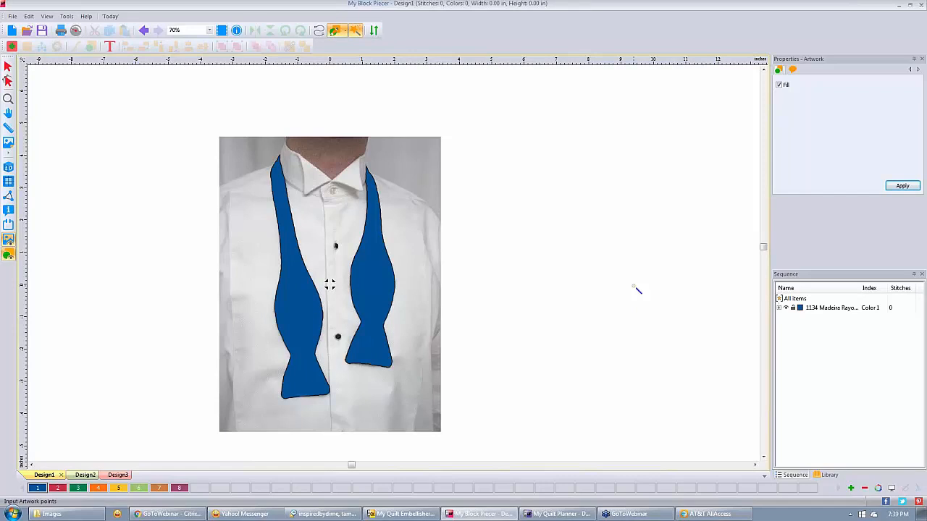
Select both bow tie pieces, preview them in the Cutter with a 0.125 in seam allowance, and leave without saving
{"action": "left_click", "coordinate": [8, 66]}
{"action": "left_click_drag", "start_coordinate": [210, 112], "coordinate": [468, 444]}
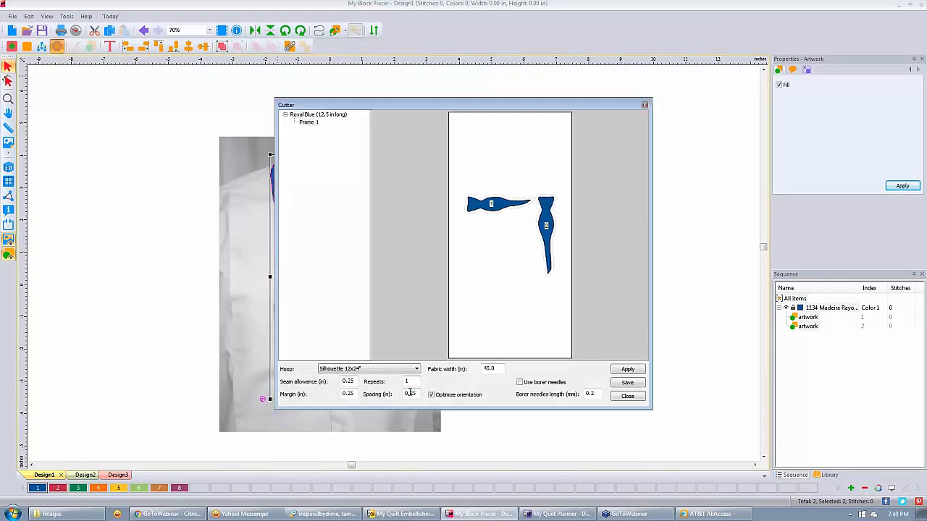
{"action": "double_click", "coordinate": [348, 381]}
{"action": "type", "text": "0.125"}
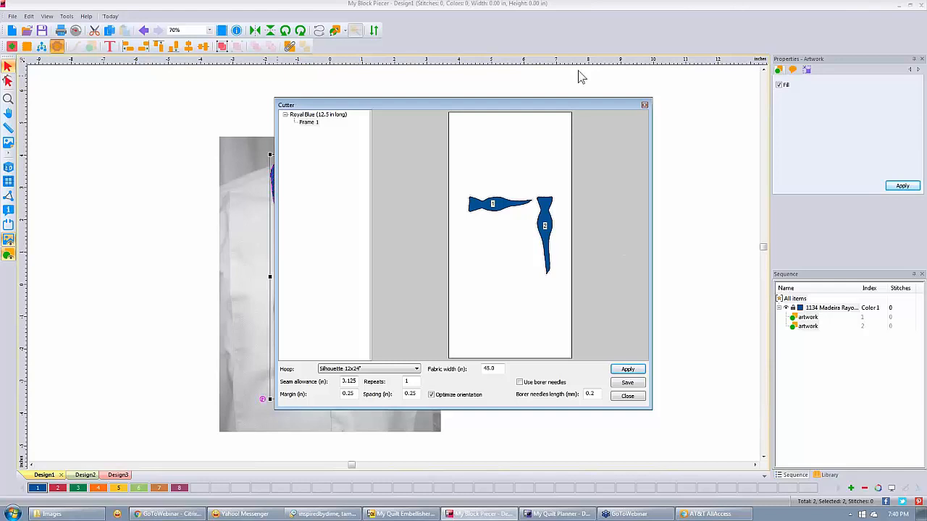
{"action": "left_click", "coordinate": [645, 109]}
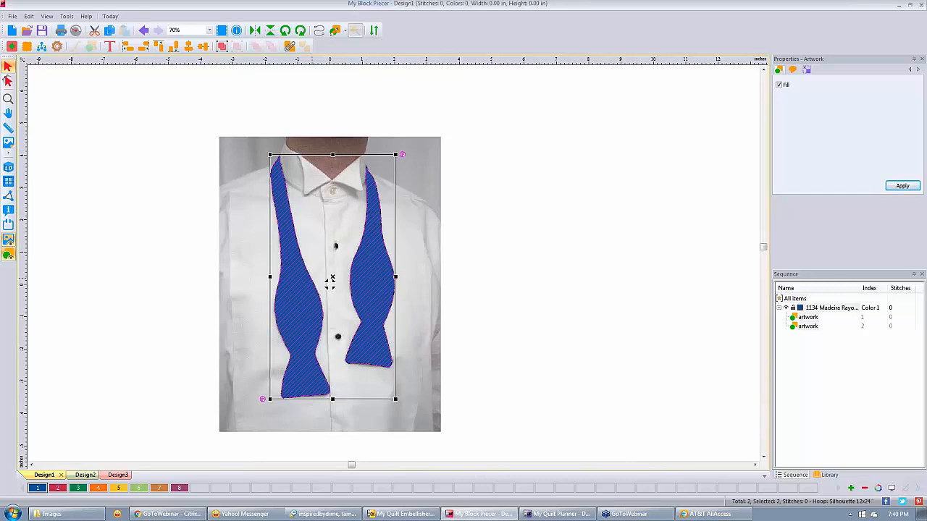
Lay out the bow tie pieces in the Cutter with a seam allowance of 0 and 7 repeats
{"action": "left_click", "coordinate": [57, 47]}
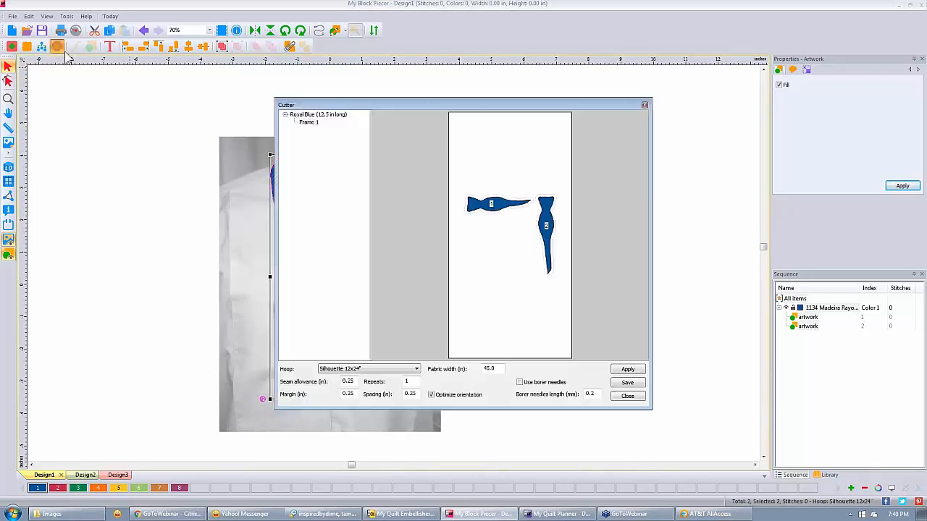
{"action": "left_click_drag", "start_coordinate": [354, 381], "coordinate": [309, 379]}
{"action": "type", "text": "0"}
{"action": "double_click", "coordinate": [411, 381]}
{"action": "left_click", "coordinate": [640, 370]}
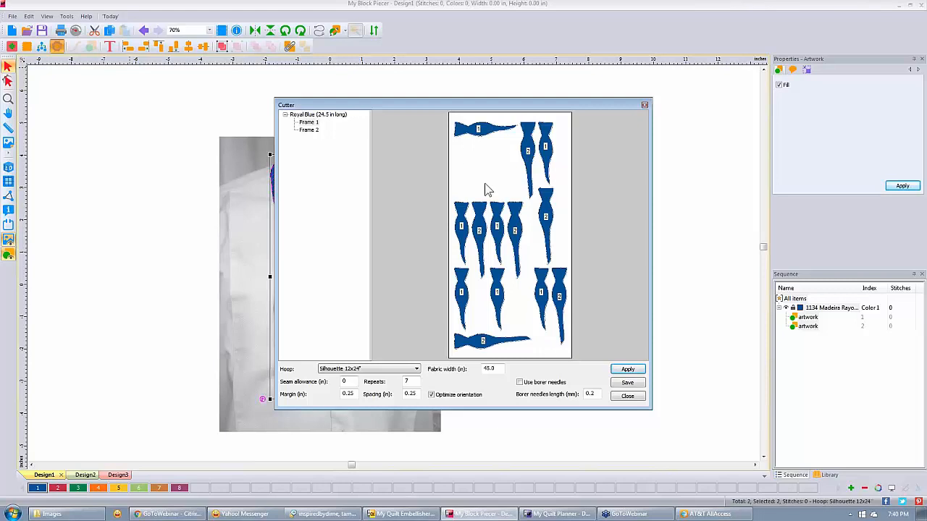
Review both frames of the bow tie cutting layout, leave the Cutter without saving and deselect the artwork
{"action": "left_click", "coordinate": [307, 131]}
{"action": "left_click", "coordinate": [309, 122]}
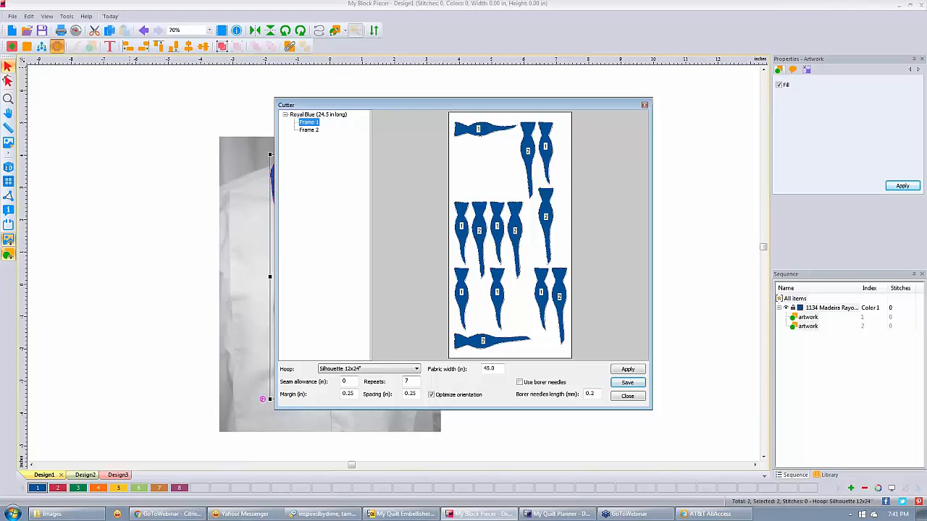
{"action": "left_click", "coordinate": [629, 395]}
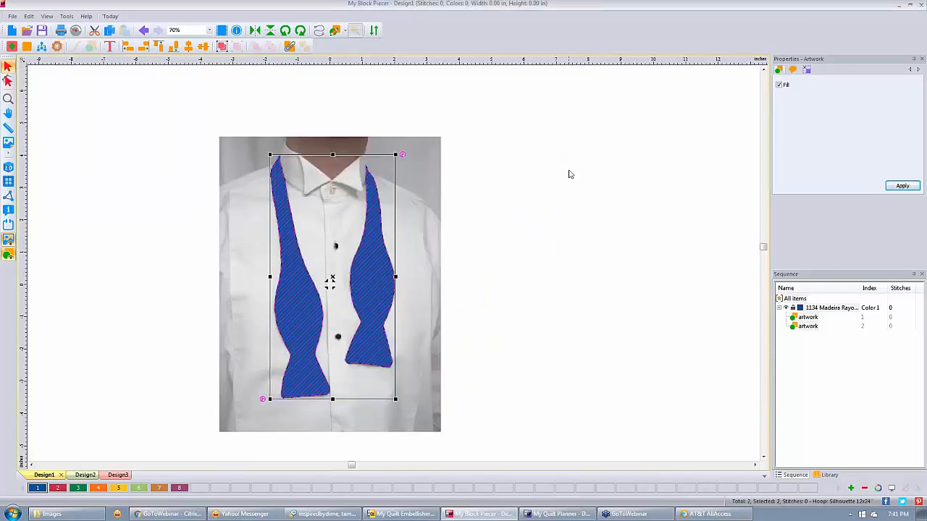
{"action": "left_click", "coordinate": [522, 155]}
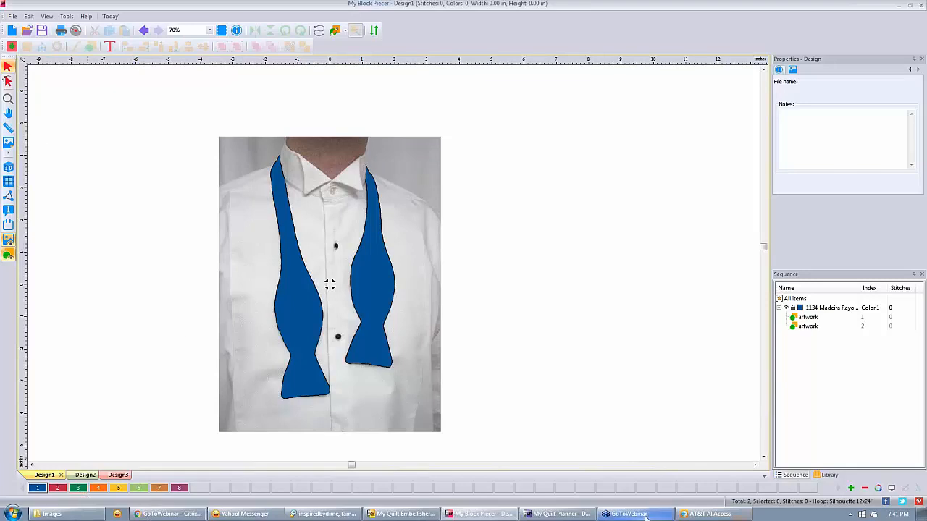
Switch to My Quilt Planner and load atticwindow2.png from the Images folder as the backdrop
{"action": "left_click", "coordinate": [560, 516]}
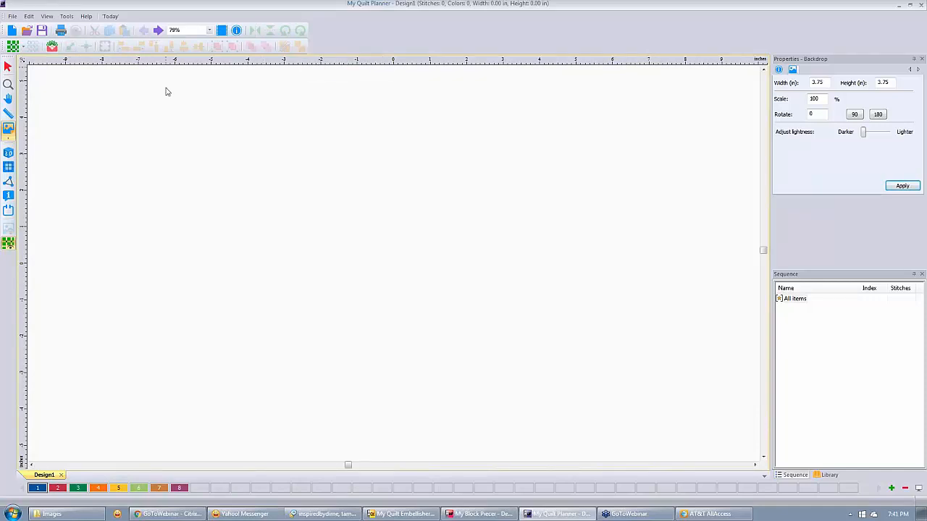
{"action": "left_click", "coordinate": [9, 131]}
{"action": "scroll", "coordinate": [422, 123], "scroll_direction": "down", "scroll_amount": 1}
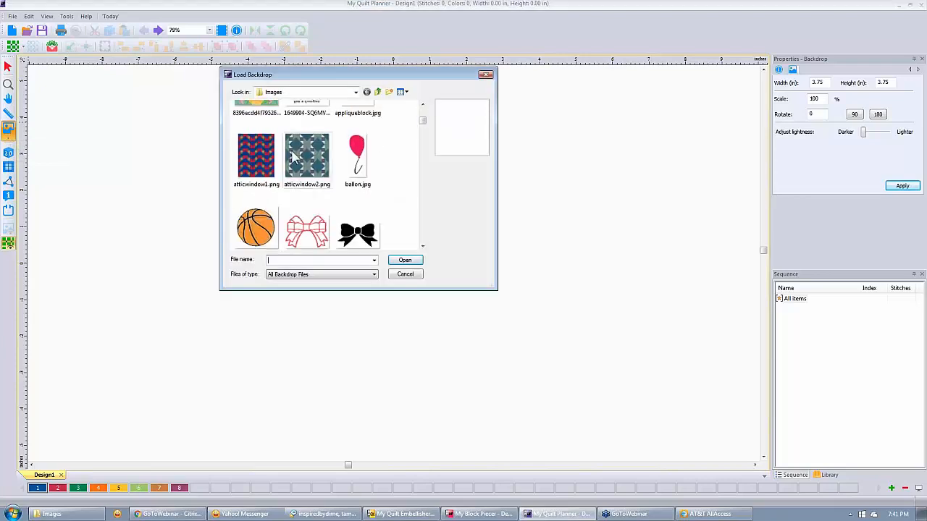
{"action": "left_click", "coordinate": [307, 156]}
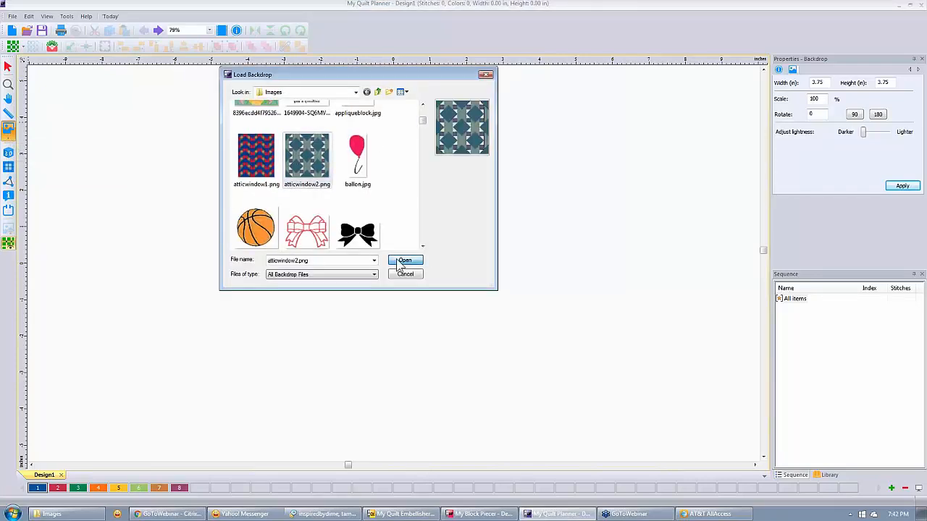
{"action": "left_click", "coordinate": [403, 262]}
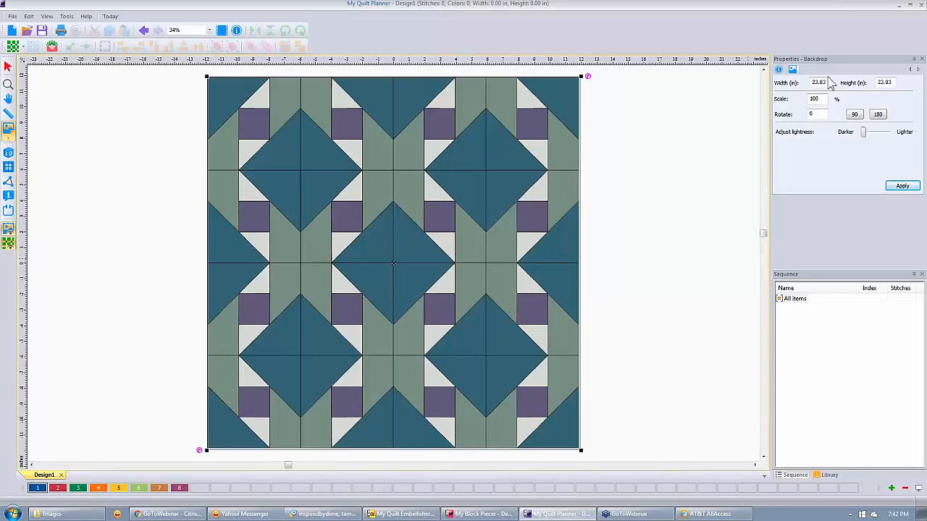
Define the backdrop's scale by measuring across the quilt's full width along its centre line and requesting a length of 24 in
{"action": "double_click", "coordinate": [826, 83]}
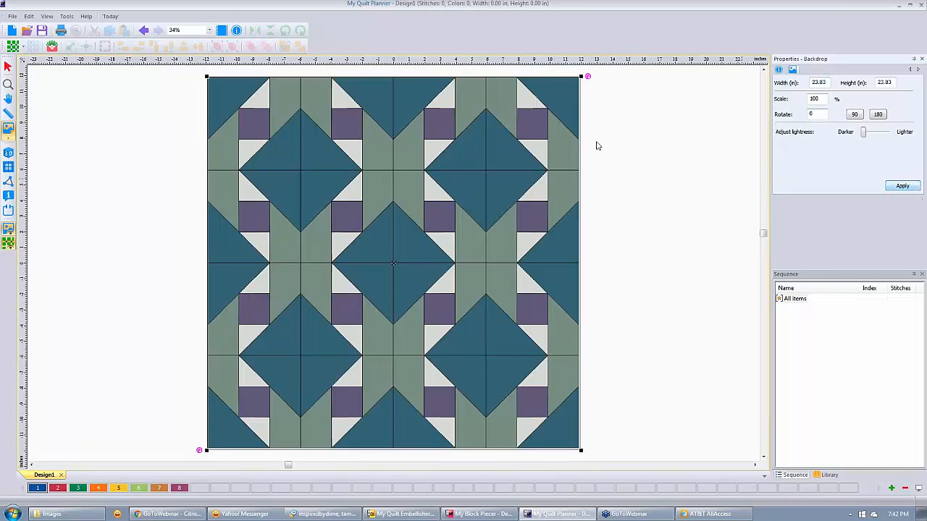
{"action": "right_click", "coordinate": [351, 188]}
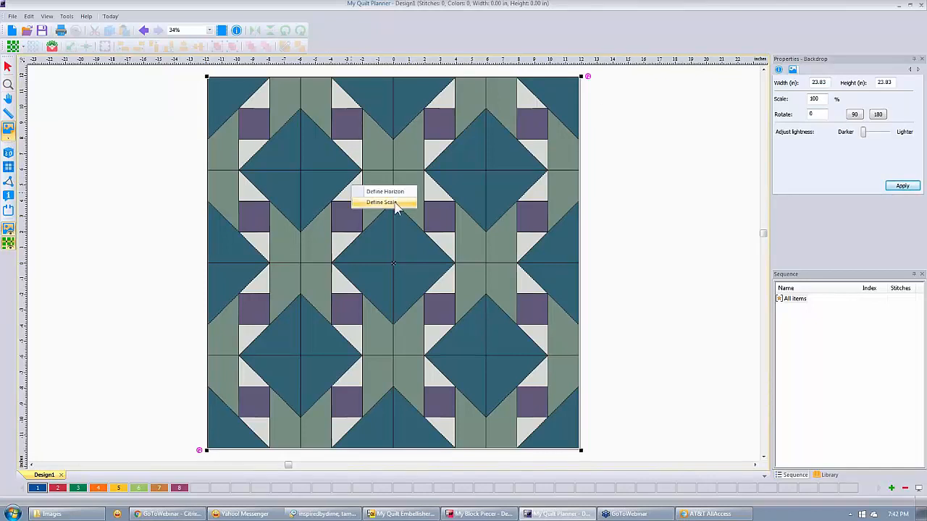
{"action": "left_click", "coordinate": [395, 204]}
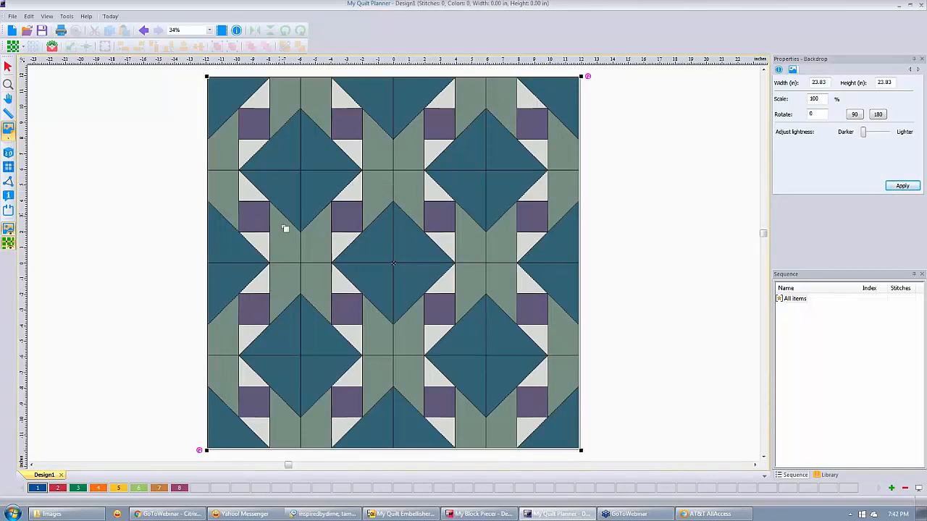
{"action": "left_click", "coordinate": [208, 264]}
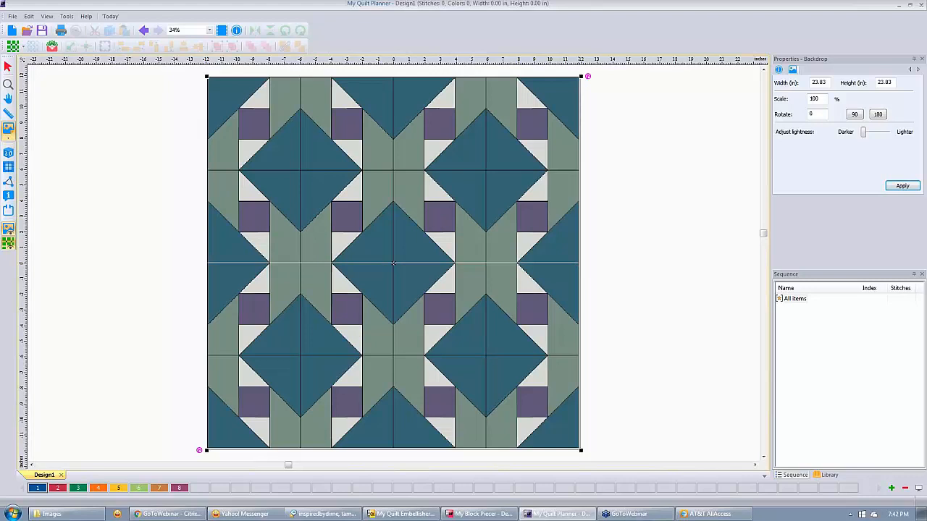
{"action": "key", "text": "Return"}
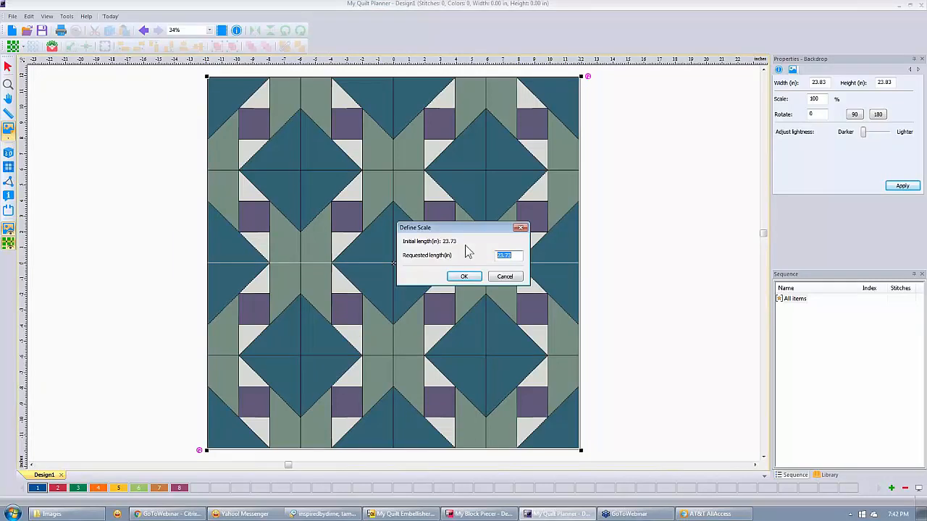
{"action": "type", "text": "24."}
{"action": "left_click", "coordinate": [468, 277]}
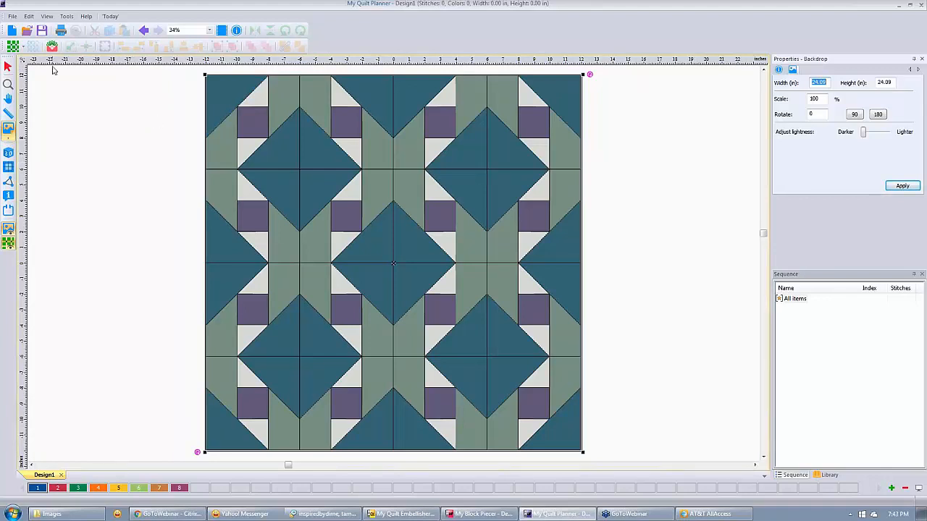
Set up a quilt layout 24 in wide and 24 in high with vertical and horizontal sashing of 0
{"action": "left_click", "coordinate": [14, 49]}
{"action": "type", "text": "24"}
{"action": "key", "text": "Tab"}
{"action": "type", "text": "24"}
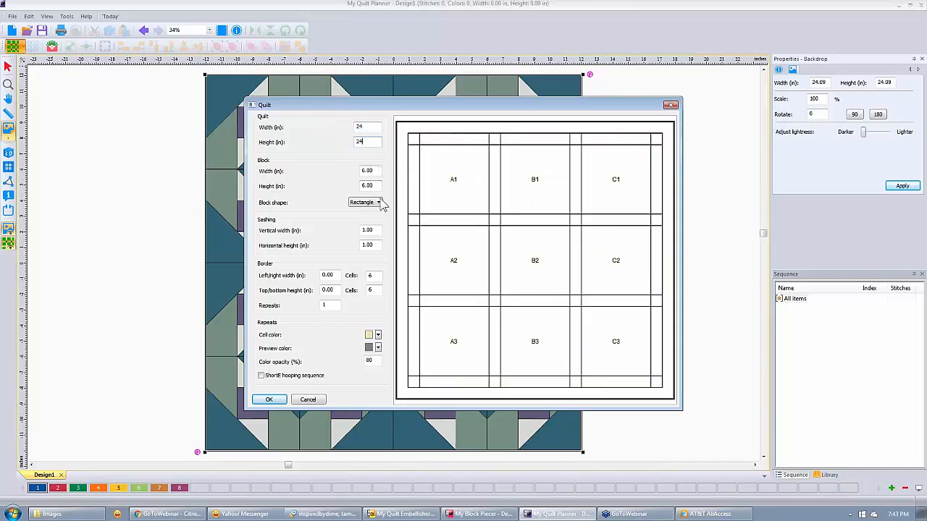
{"action": "double_click", "coordinate": [371, 230]}
{"action": "type", "text": "0"}
{"action": "key", "text": "Tab"}
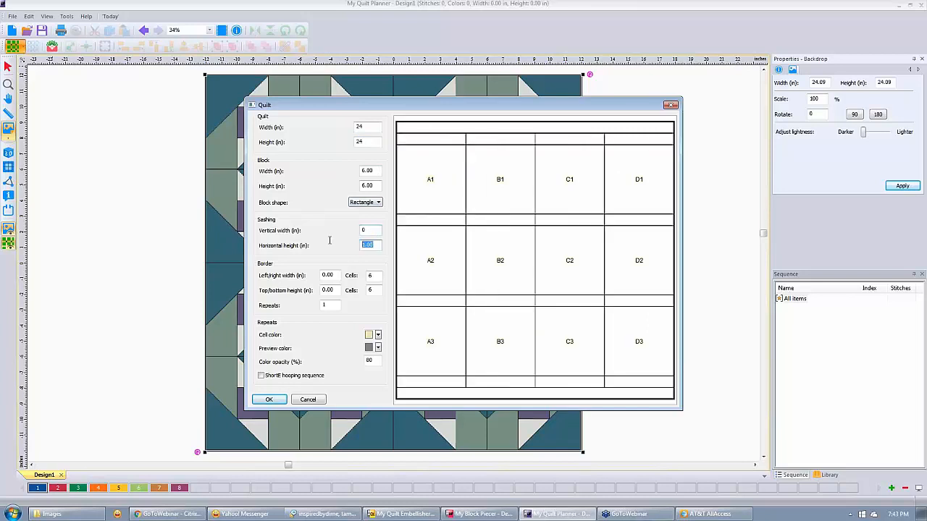
{"action": "type", "text": "0"}
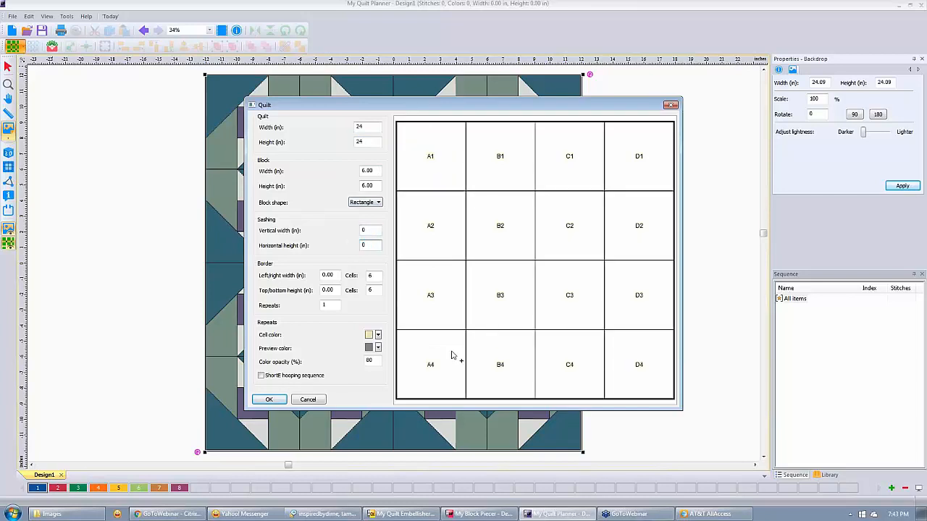
Fill all cells from A1 to D4 with the light tan cell color and create the quilt layout over the backdrop
{"action": "left_click", "coordinate": [372, 336]}
{"action": "left_click", "coordinate": [370, 344]}
{"action": "left_click", "coordinate": [368, 338]}
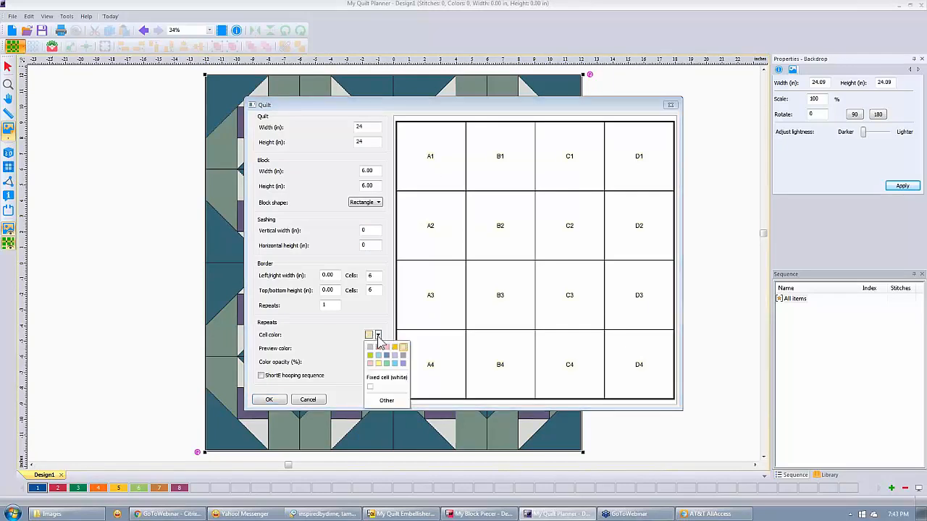
{"action": "left_click", "coordinate": [404, 351]}
{"action": "mouse_move", "coordinate": [446, 170]}
{"action": "left_mouse_down"}
{"action": "mouse_move", "coordinate": [485, 160]}
{"action": "mouse_move", "coordinate": [624, 240]}
{"action": "mouse_move", "coordinate": [552, 212]}
{"action": "mouse_move", "coordinate": [441, 219]}
{"action": "mouse_move", "coordinate": [524, 300]}
{"action": "mouse_move", "coordinate": [628, 359]}
{"action": "mouse_move", "coordinate": [599, 381]}
{"action": "mouse_move", "coordinate": [420, 352]}
{"action": "left_mouse_up"}
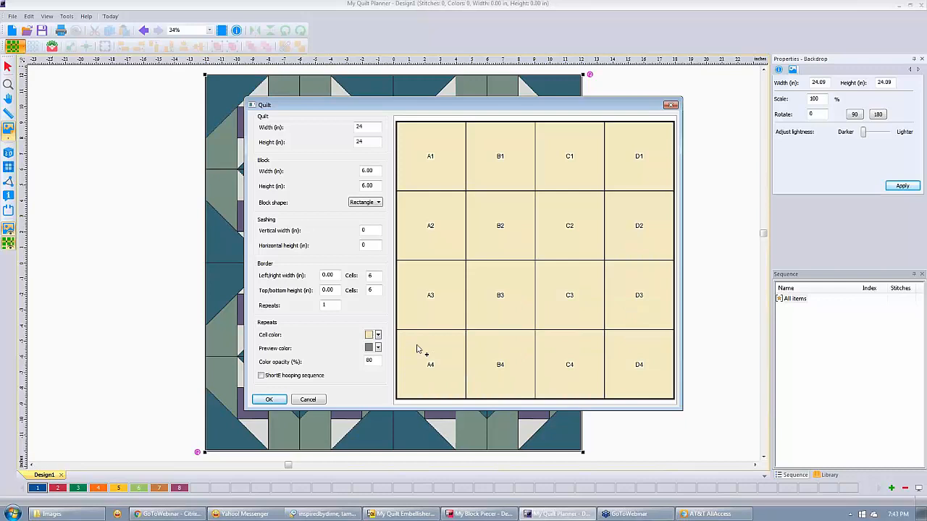
{"action": "left_click", "coordinate": [278, 402]}
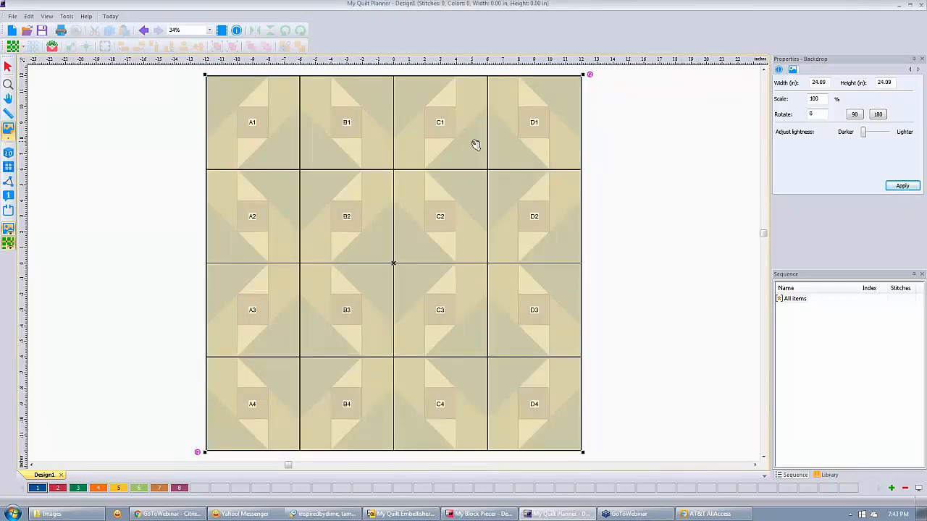
Insert the Shorte-19_7x7 quilt design from the Grids category
{"action": "left_click", "coordinate": [51, 47]}
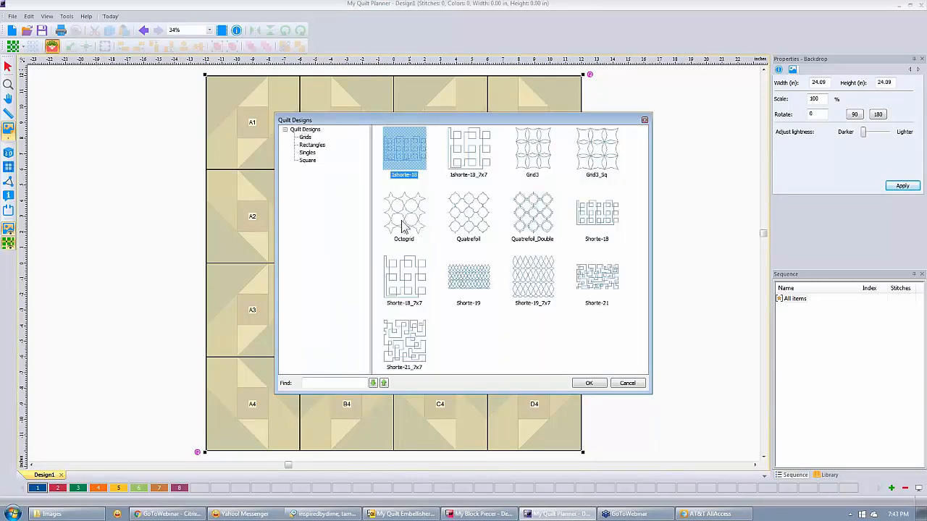
{"action": "left_click", "coordinate": [308, 147]}
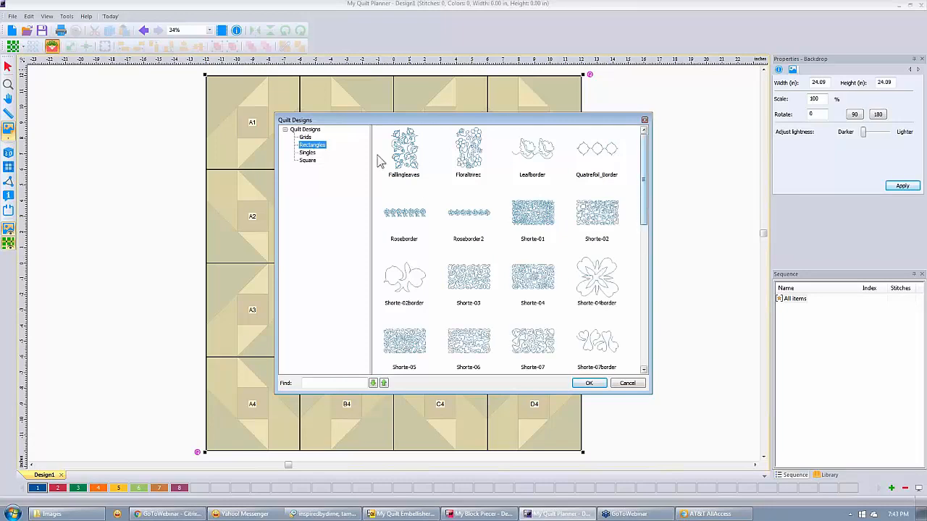
{"action": "left_click", "coordinate": [305, 136]}
{"action": "left_click", "coordinate": [533, 275]}
{"action": "left_click", "coordinate": [588, 384]}
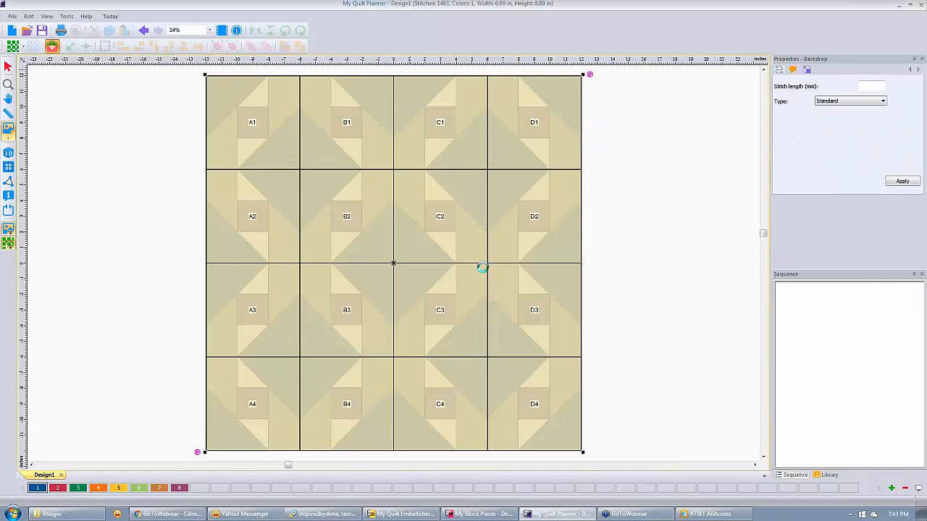
Place the quilting design in block C2 fitted to the cell, and hide the quilt layout
{"action": "left_click_drag", "start_coordinate": [393, 246], "coordinate": [446, 207]}
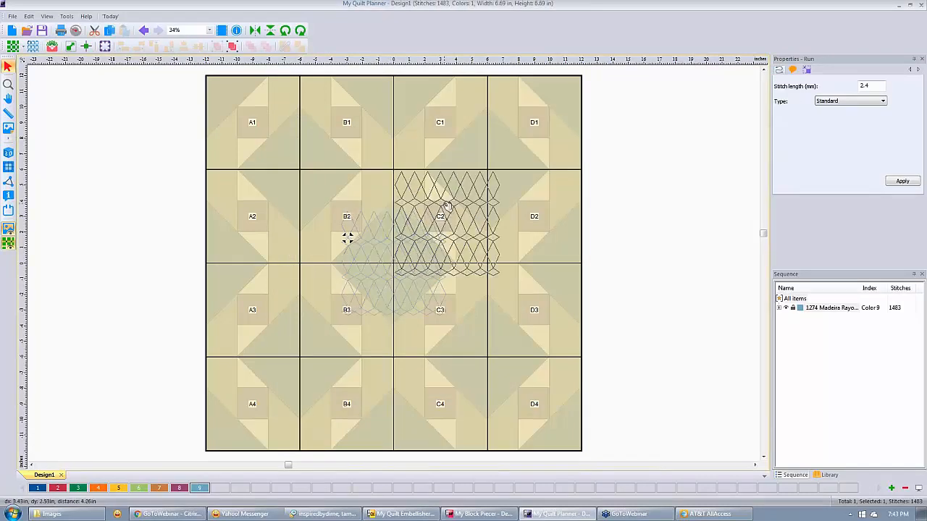
{"action": "left_click", "coordinate": [72, 47]}
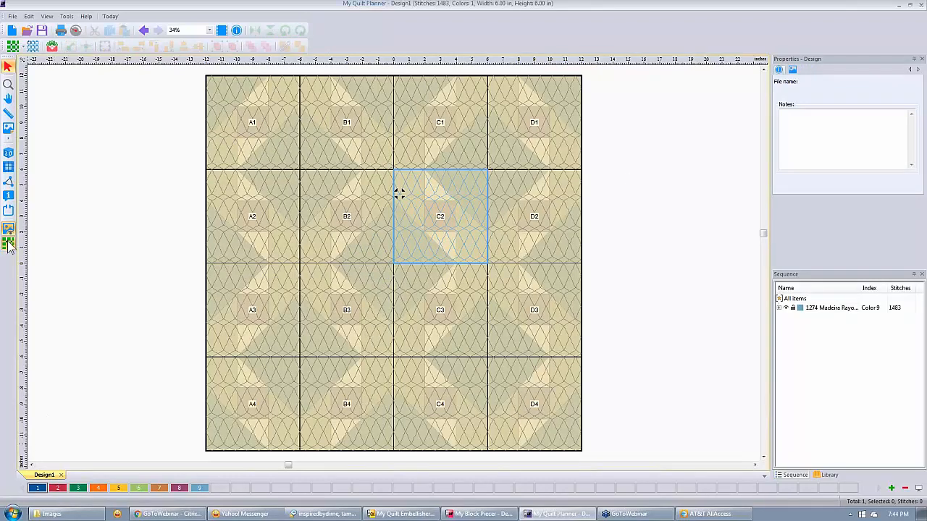
{"action": "left_click", "coordinate": [8, 244]}
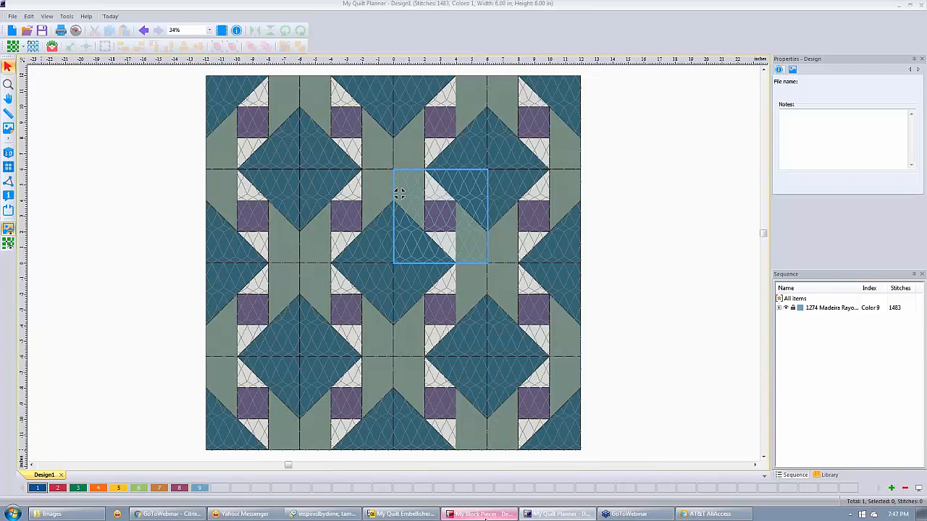
Switch to My Block Piecer and open the Cutter for the log cabin block in Design3
{"action": "left_click", "coordinate": [486, 517]}
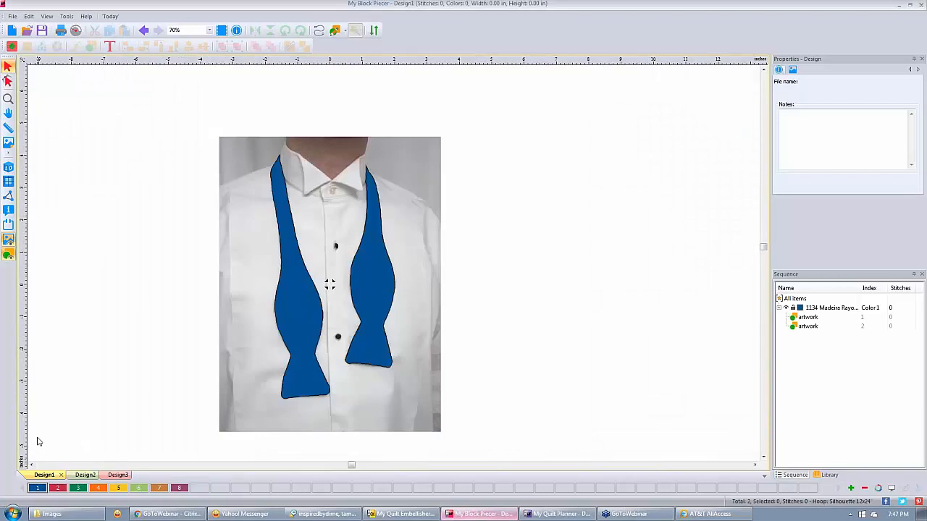
{"action": "left_click", "coordinate": [85, 475]}
{"action": "left_click", "coordinate": [118, 475]}
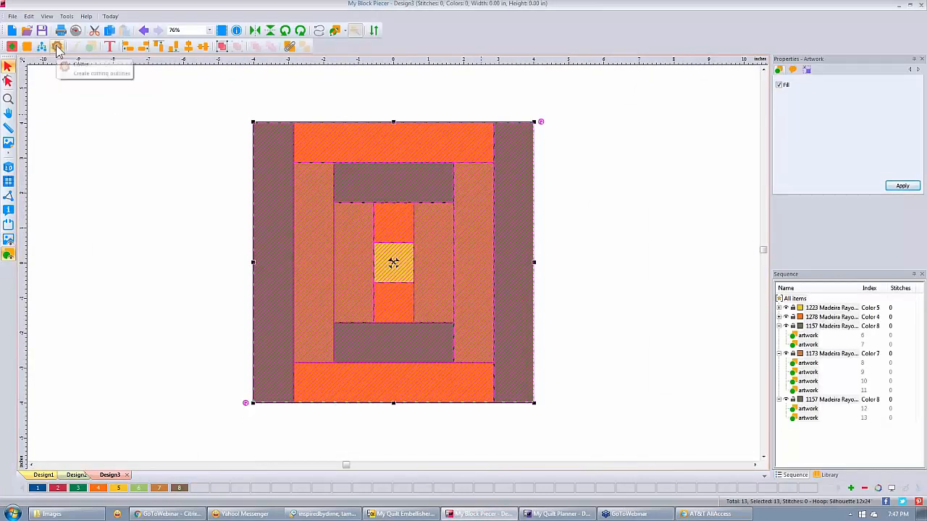
{"action": "left_click", "coordinate": [57, 47]}
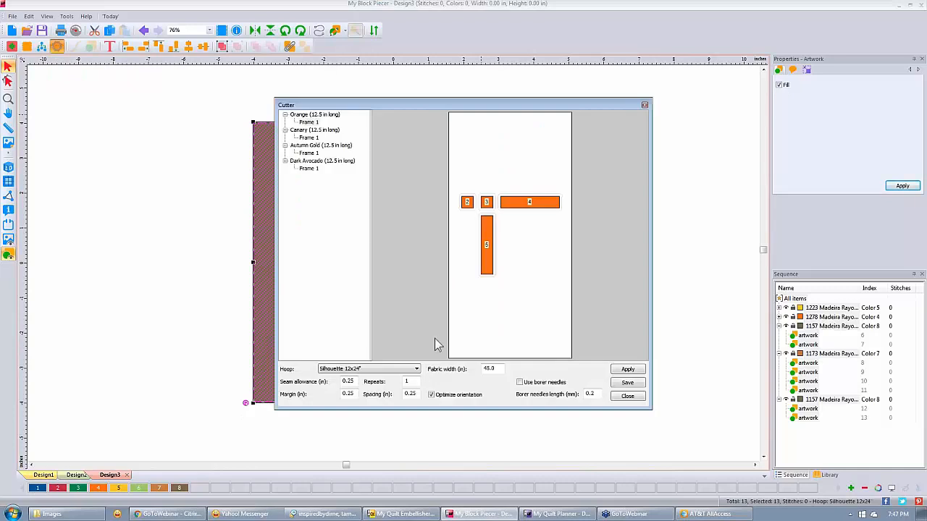
Change the Cutter's hoop to Paper, then close the Cutter without saving the cutting layout
{"action": "left_click", "coordinate": [417, 369]}
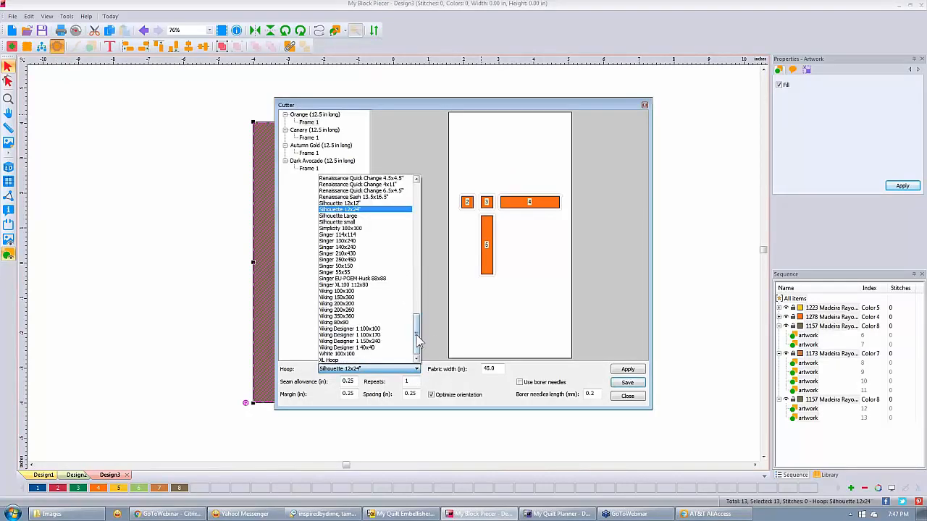
{"action": "left_click_drag", "start_coordinate": [418, 341], "coordinate": [417, 261]}
{"action": "left_click", "coordinate": [329, 286]}
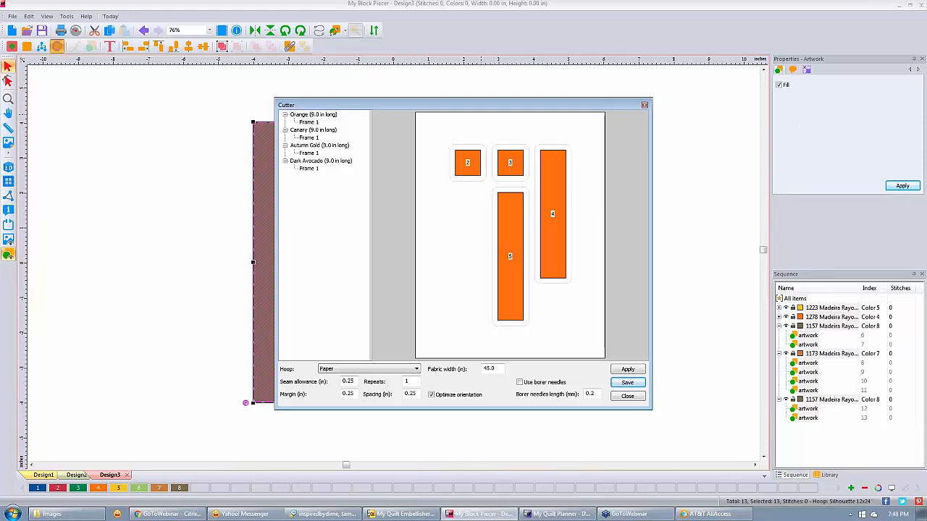
{"action": "left_click", "coordinate": [644, 107]}
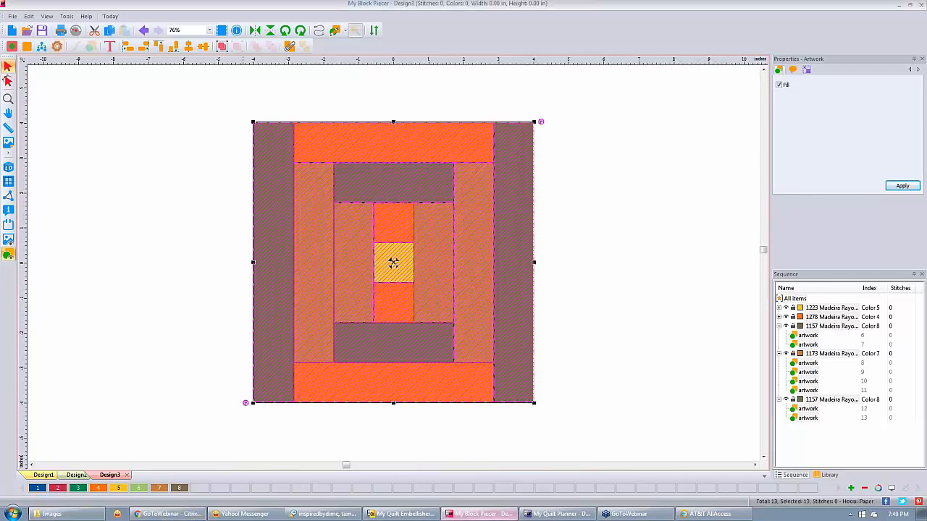
Switch to My Quilt Embellisher and insert the 8x8 Honey Bee album block into a new design
{"action": "left_click", "coordinate": [410, 516]}
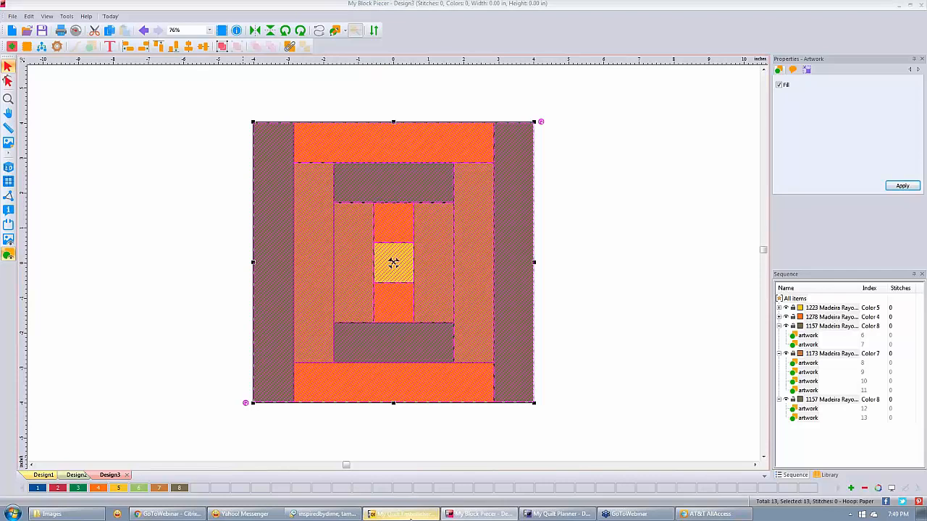
{"action": "left_click", "coordinate": [11, 31]}
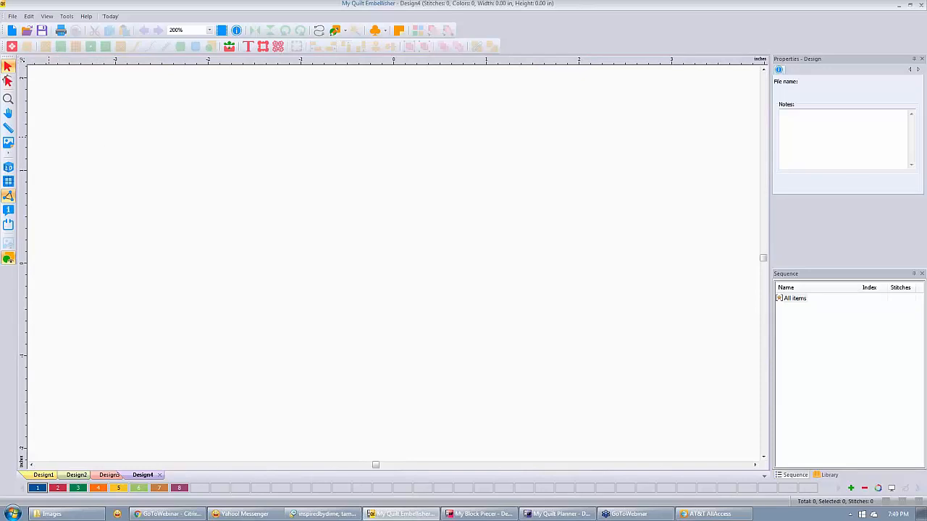
{"action": "left_click", "coordinate": [12, 47]}
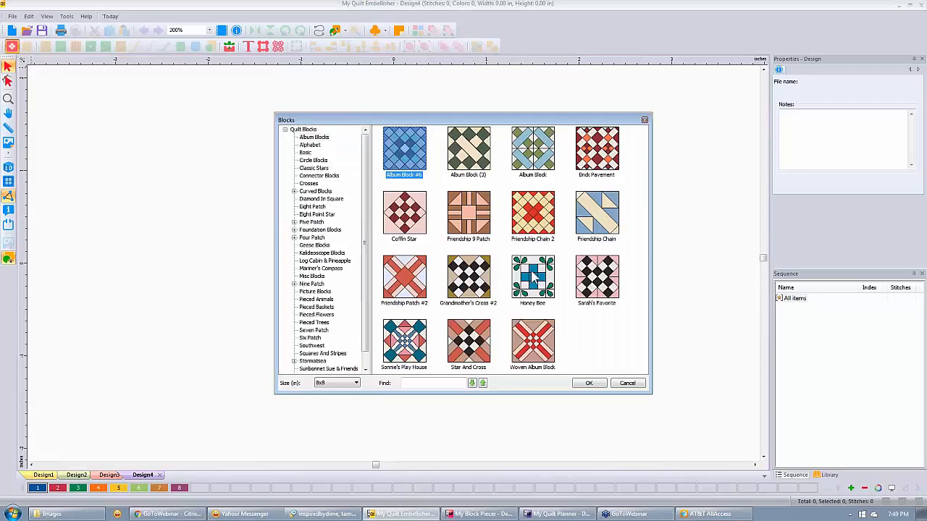
{"action": "left_click", "coordinate": [534, 281]}
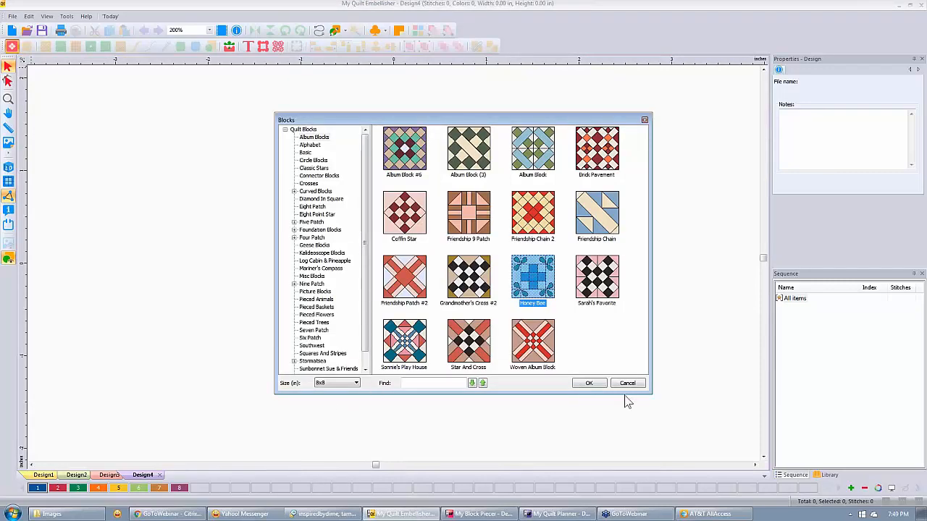
{"action": "left_click", "coordinate": [594, 385]}
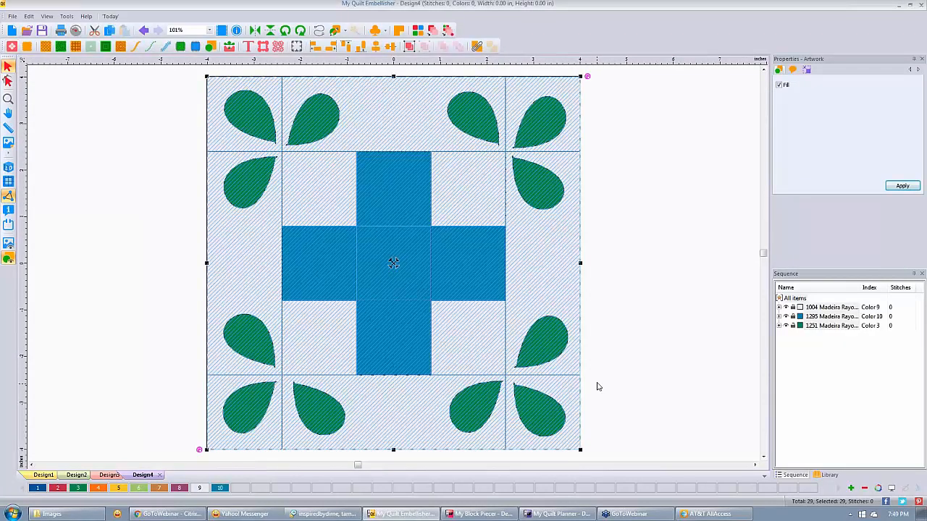
Deselect the Honey Bee block and show the background grid
{"action": "left_click", "coordinate": [598, 386]}
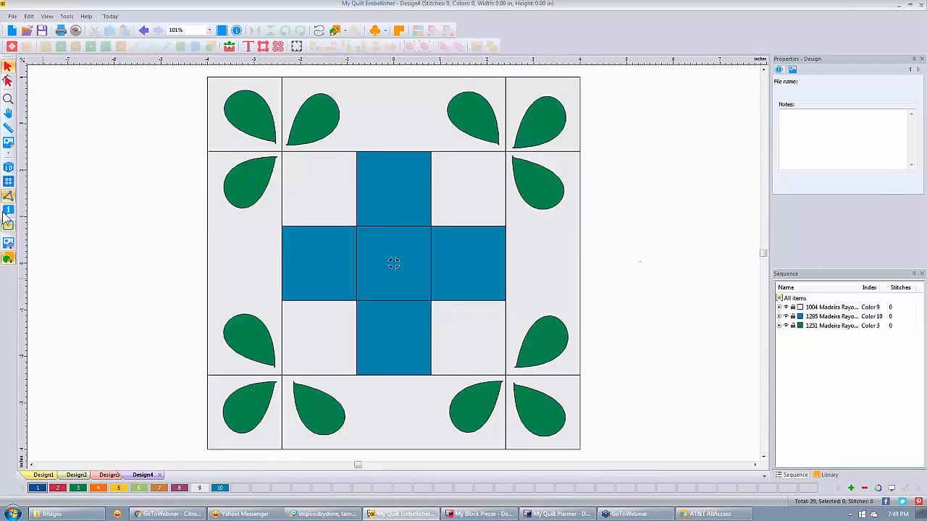
{"action": "left_click", "coordinate": [8, 181]}
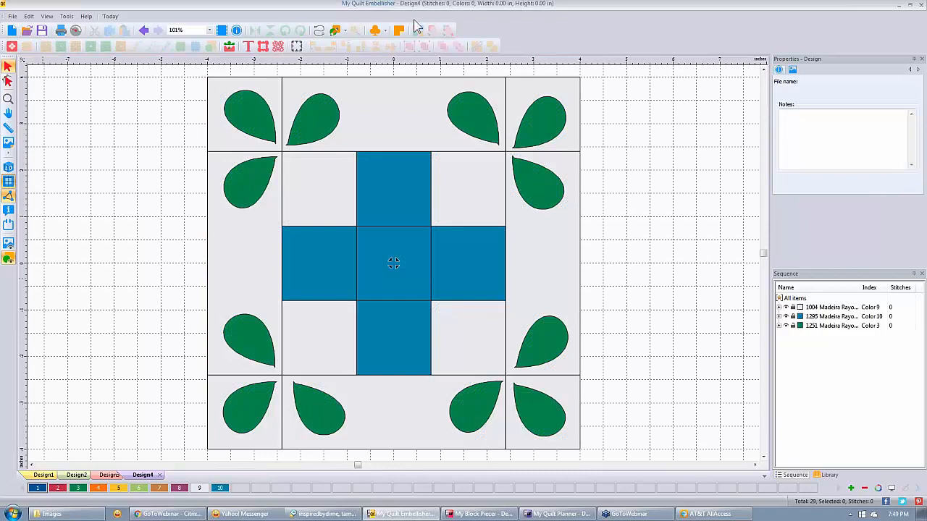
Try moving the three green leaves of the block's upper-right corner outside the block, and undo the moves
{"action": "left_click", "coordinate": [557, 116]}
{"action": "left_click_drag", "start_coordinate": [550, 118], "coordinate": [678, 122]}
{"action": "left_click_drag", "start_coordinate": [475, 115], "coordinate": [685, 209]}
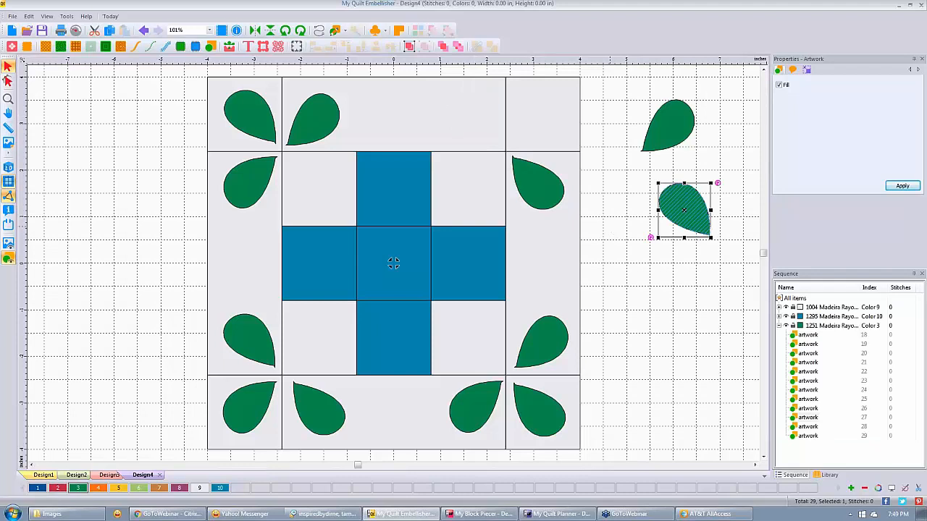
{"action": "left_click_drag", "start_coordinate": [538, 183], "coordinate": [648, 268]}
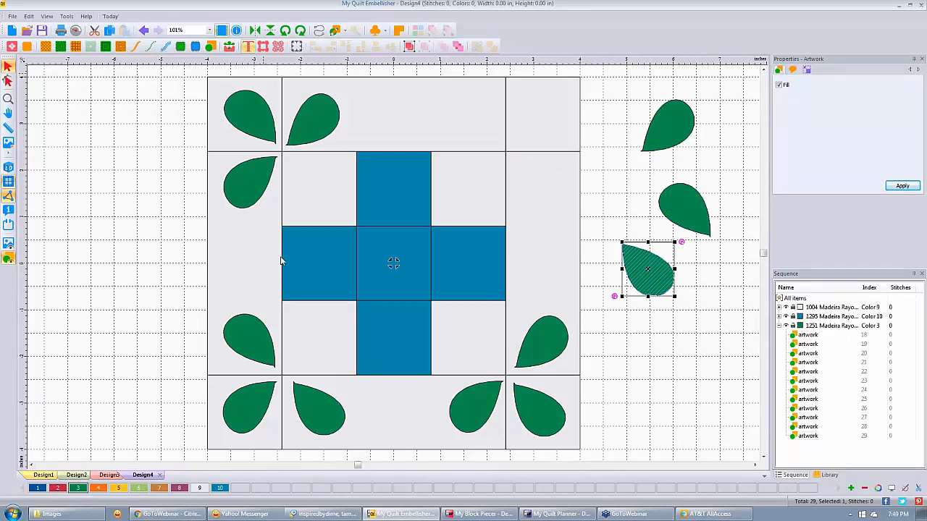
{"action": "left_click", "coordinate": [631, 216]}
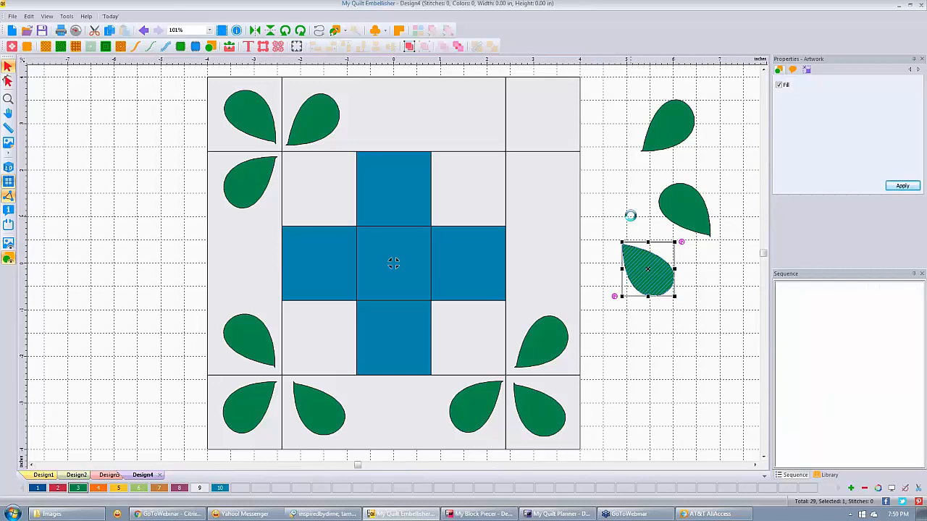
{"action": "left_click", "coordinate": [648, 130]}
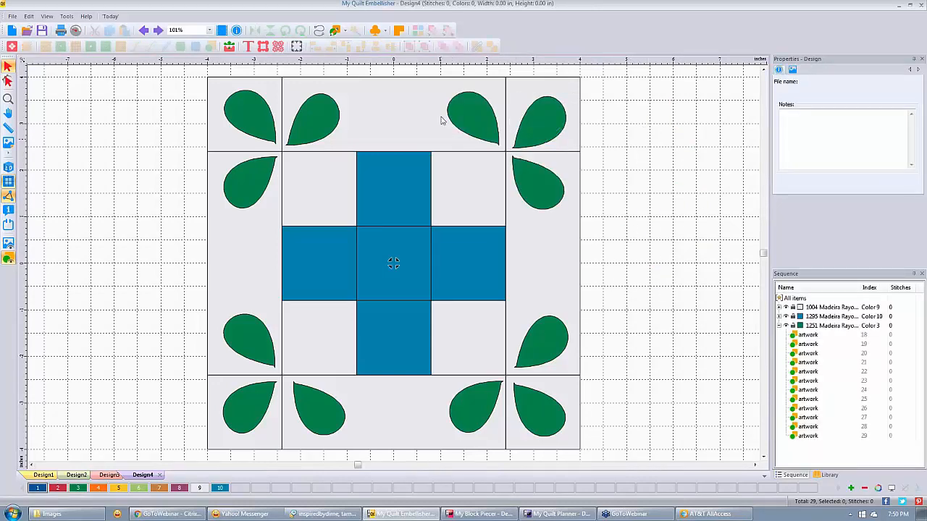
Select all the green leaf shapes by their color and convert them to applique
{"action": "left_click", "coordinate": [816, 327]}
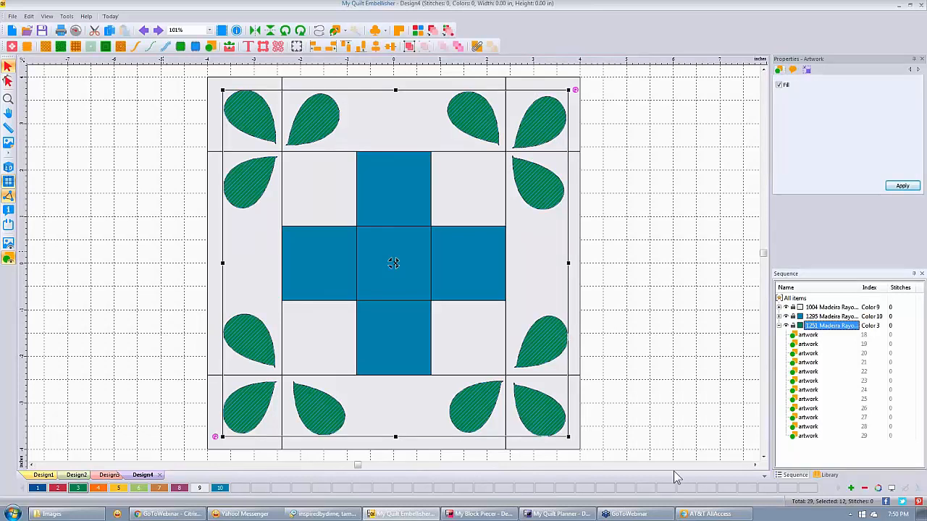
{"action": "key", "text": "ctrl"}
{"action": "left_click", "coordinate": [180, 46]}
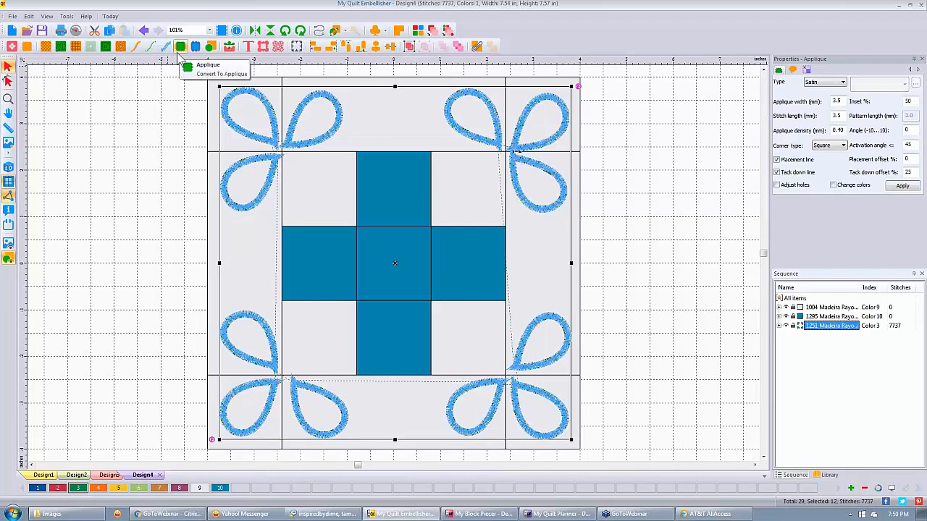
Change the leaves' applique type to E-Stitch with an inset of 95%, and apply the settings
{"action": "left_click", "coordinate": [843, 83]}
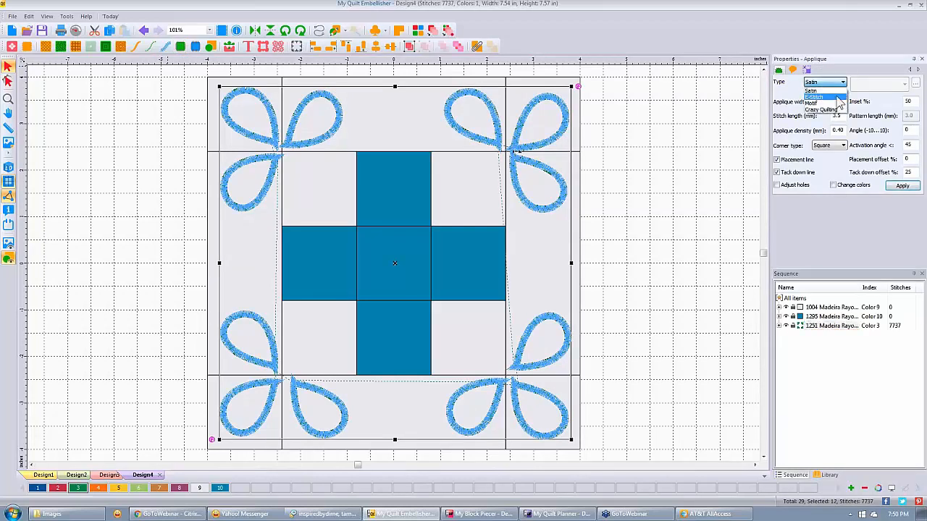
{"action": "left_click", "coordinate": [838, 99]}
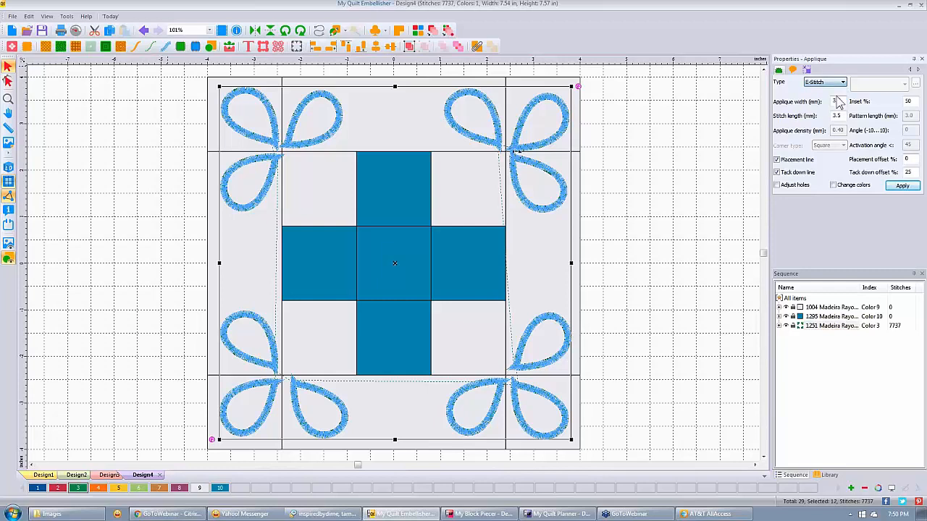
{"action": "left_click", "coordinate": [914, 101]}
{"action": "key", "text": "BackSpace"}
{"action": "key", "text": "BackSpace"}
{"action": "type", "text": "95"}
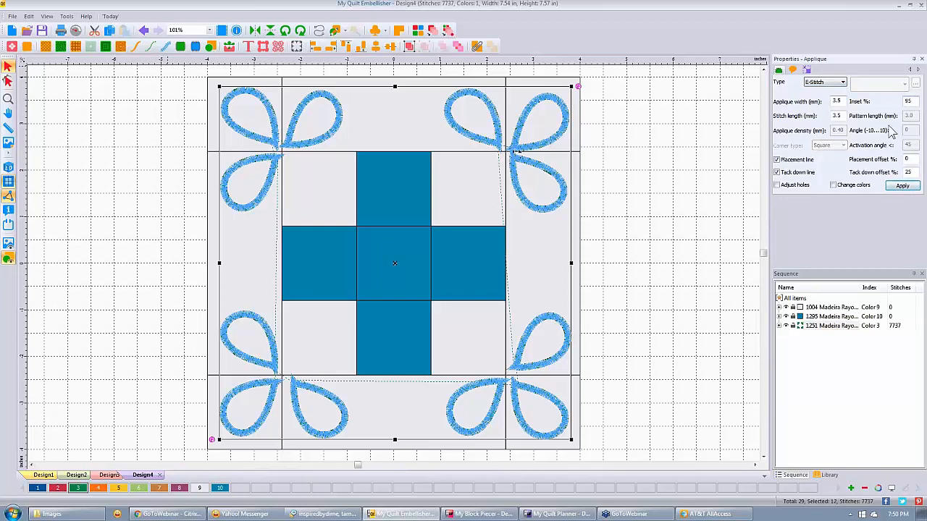
{"action": "left_click", "coordinate": [902, 187]}
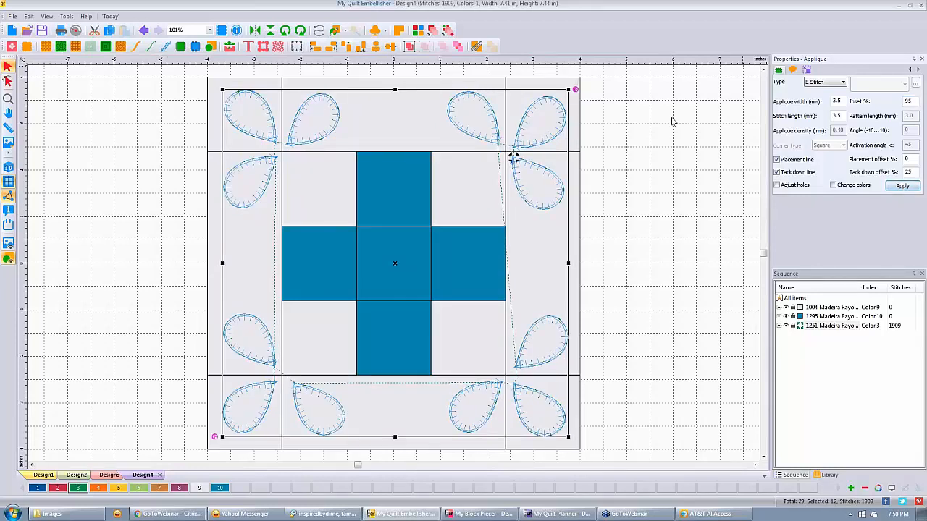
Select all the leaf appliques by their color and assign them a green fabric from the fabric library
{"action": "left_click", "coordinate": [672, 122]}
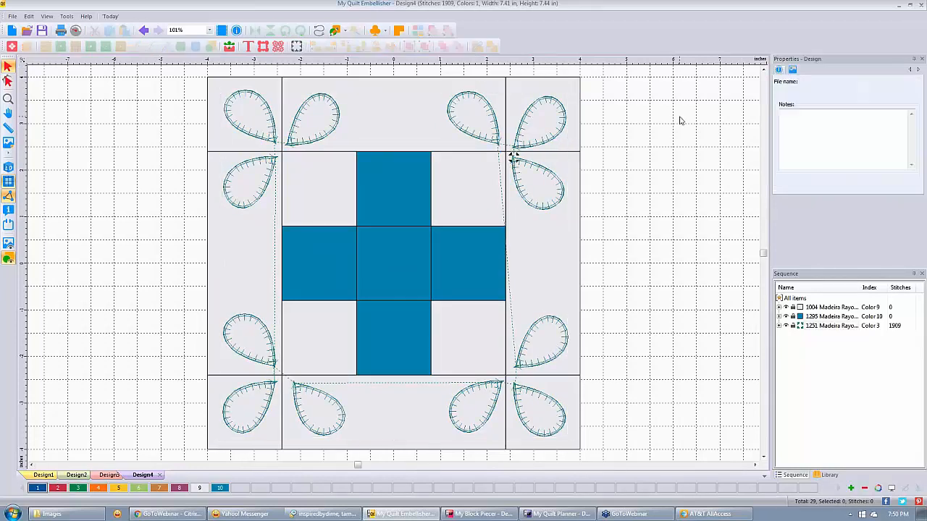
{"action": "left_click", "coordinate": [831, 327]}
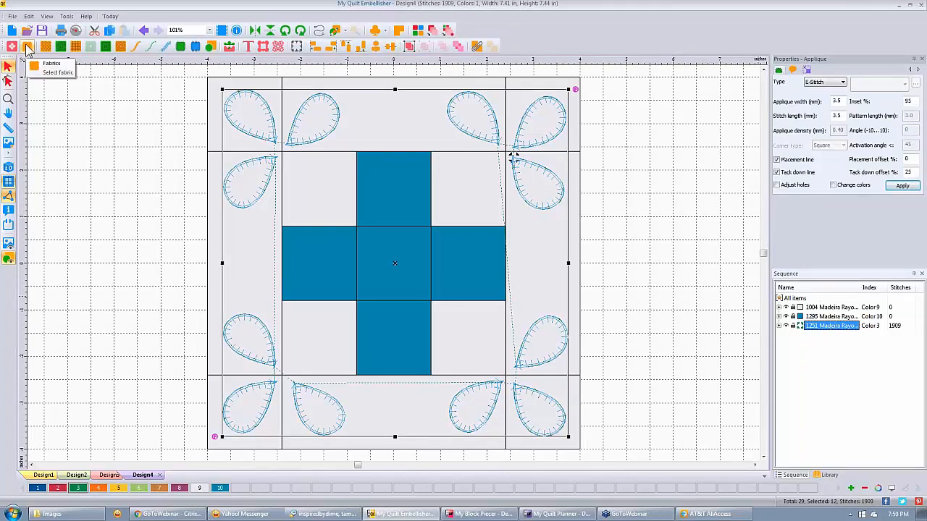
{"action": "left_click", "coordinate": [28, 47]}
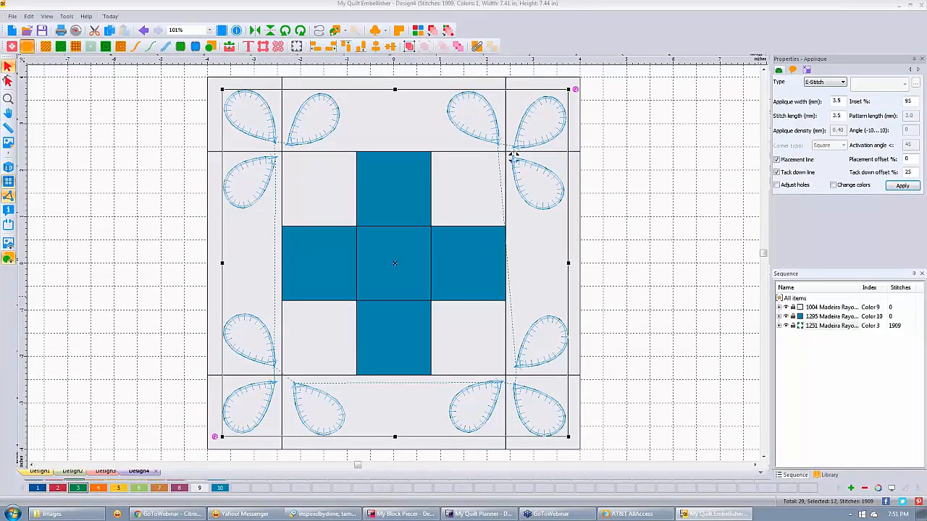
{"action": "double_click", "coordinate": [513, 155]}
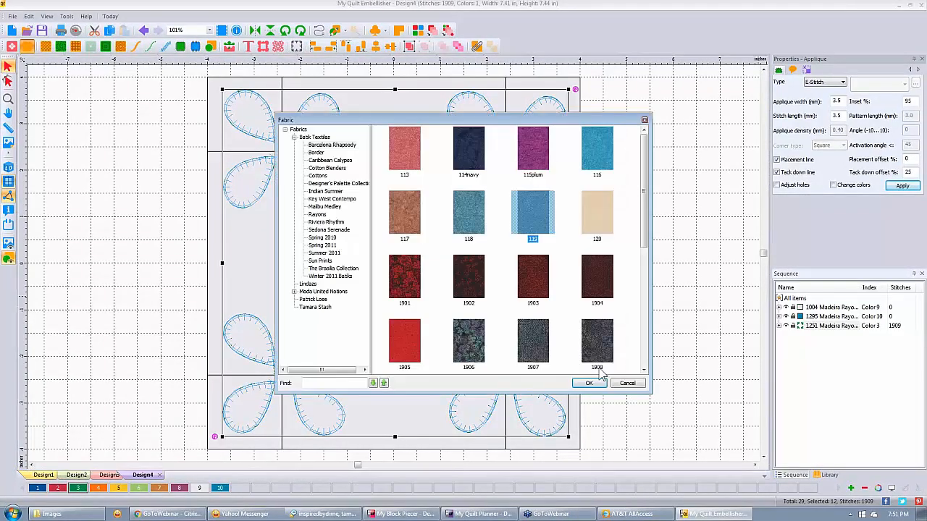
{"action": "left_click", "coordinate": [588, 383]}
{"action": "left_click", "coordinate": [63, 150]}
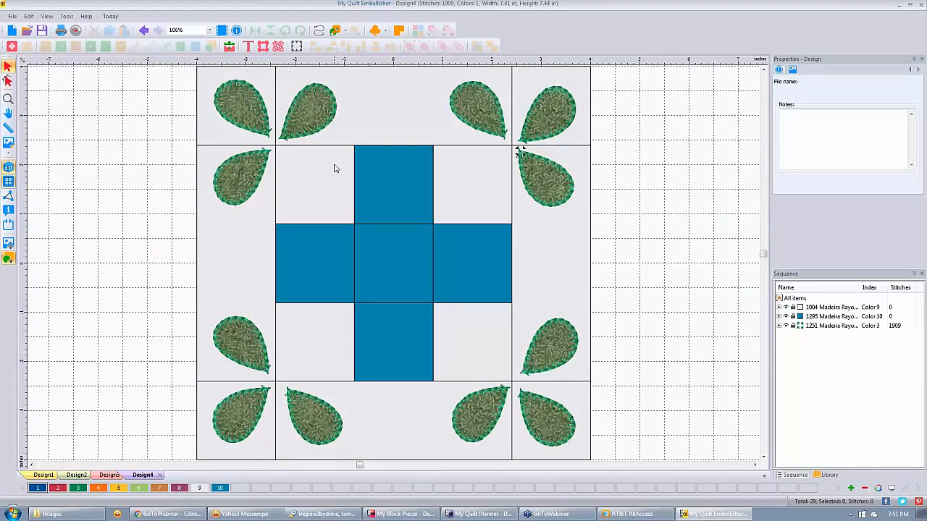
Select the five blue squares of the cross, fill them with Piano-pattern stippling, and merge them into one shape
{"action": "left_click", "coordinate": [406, 269]}
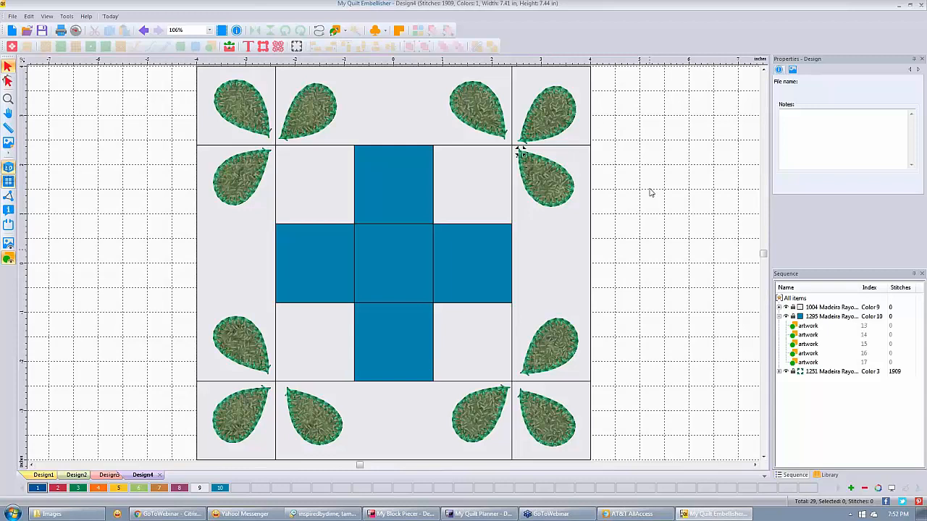
{"action": "left_click", "coordinate": [393, 184]}
{"action": "left_click", "coordinate": [315, 264], "text": "ctrl"}
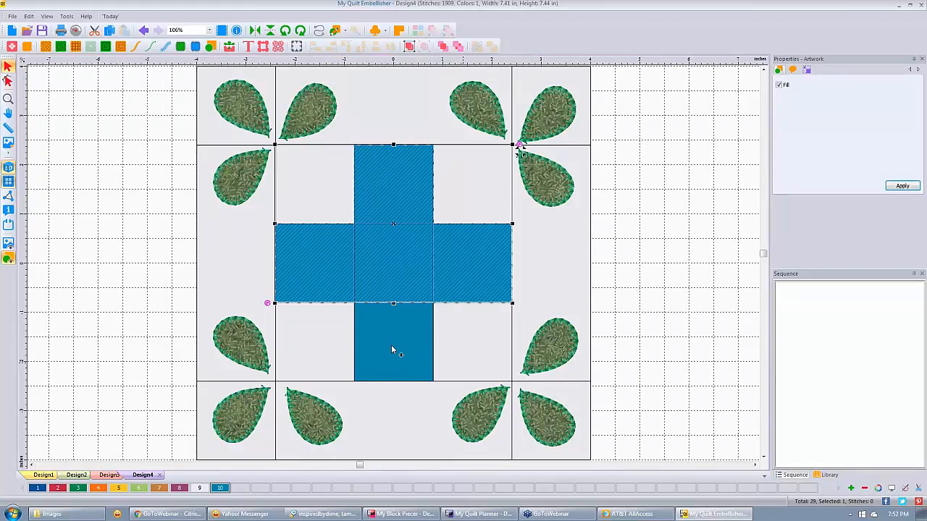
{"action": "left_click", "coordinate": [807, 70]}
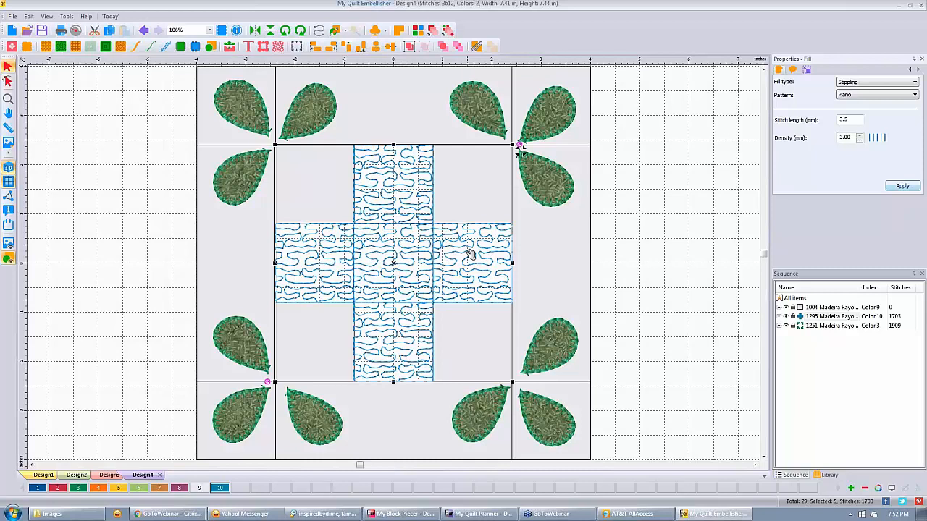
{"action": "left_click", "coordinate": [675, 201]}
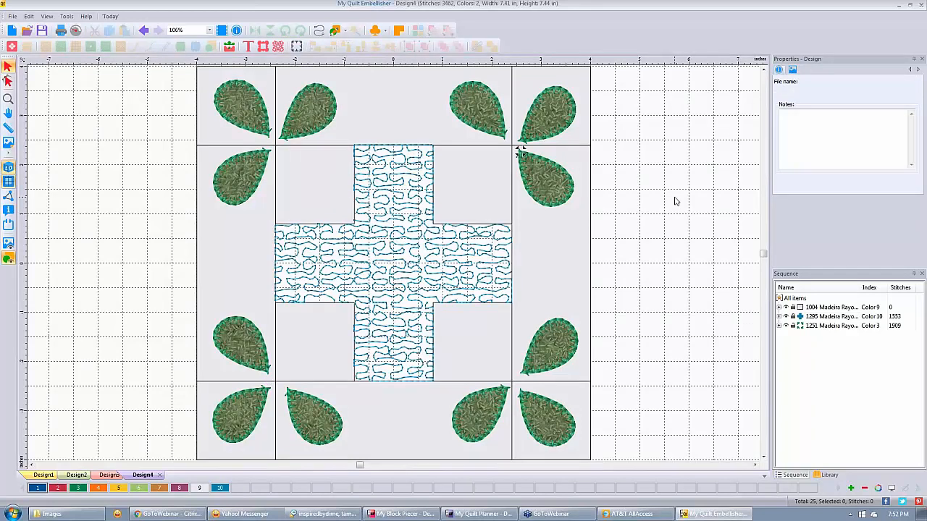
Insert the Honey Bee block from the library again, on top of the stitched block
{"action": "left_click", "coordinate": [12, 46]}
{"action": "left_click", "coordinate": [600, 383]}
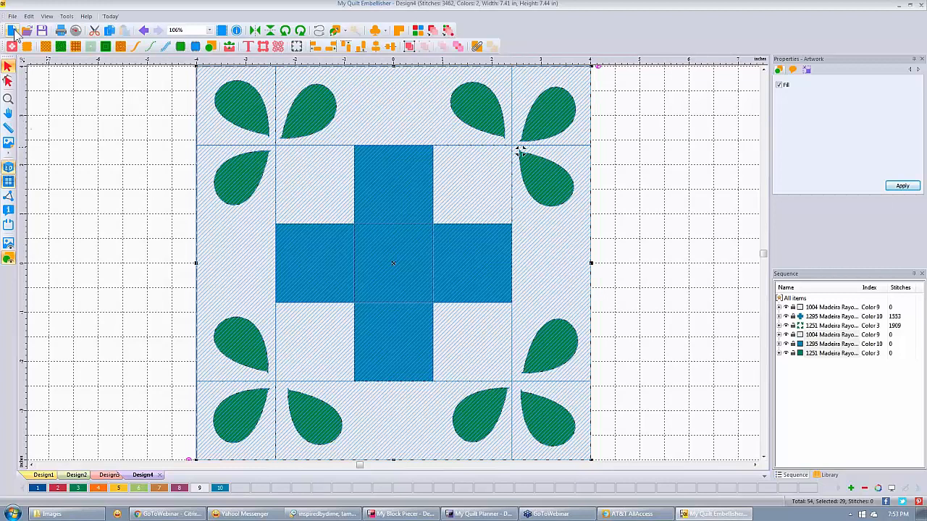
Create a new design and import the artwork file bloom.EMF from the Images folder
{"action": "left_click", "coordinate": [12, 31]}
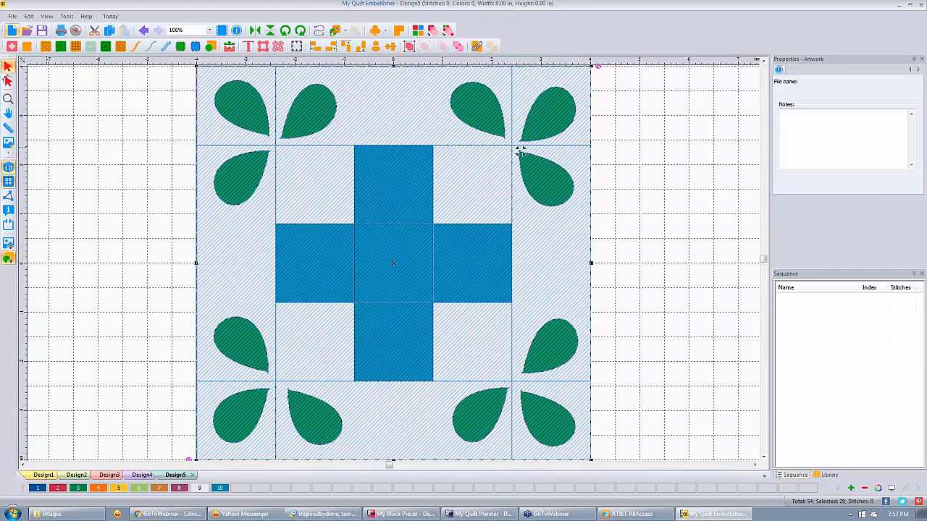
{"action": "left_click", "coordinate": [12, 16]}
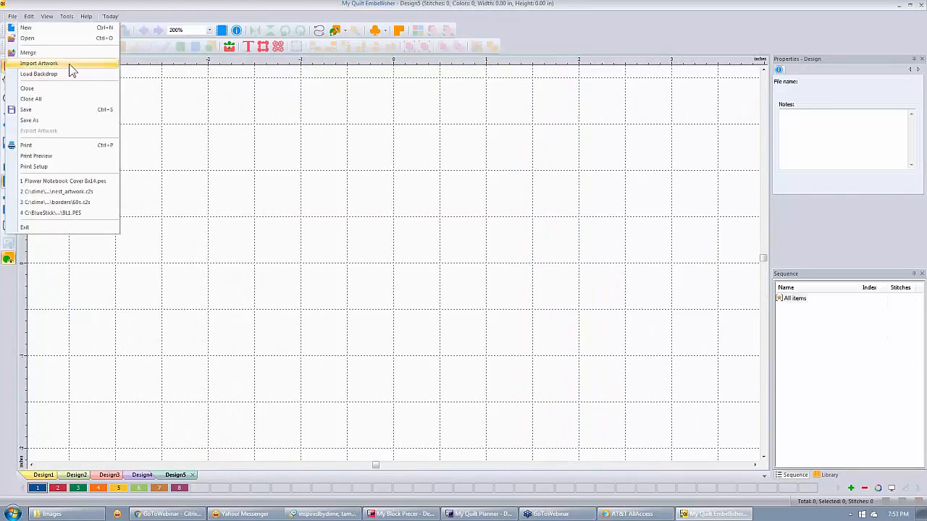
{"action": "left_click", "coordinate": [39, 63]}
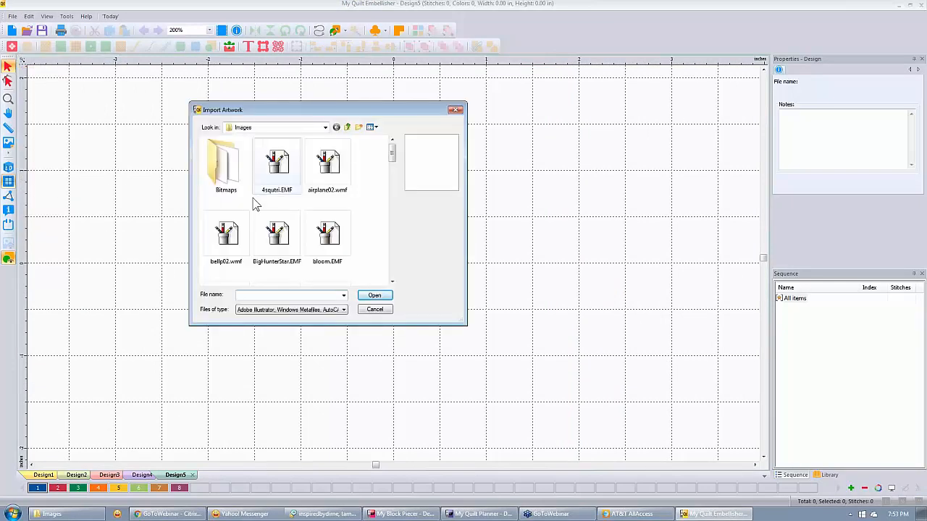
{"action": "left_click", "coordinate": [320, 181]}
{"action": "left_click", "coordinate": [279, 168]}
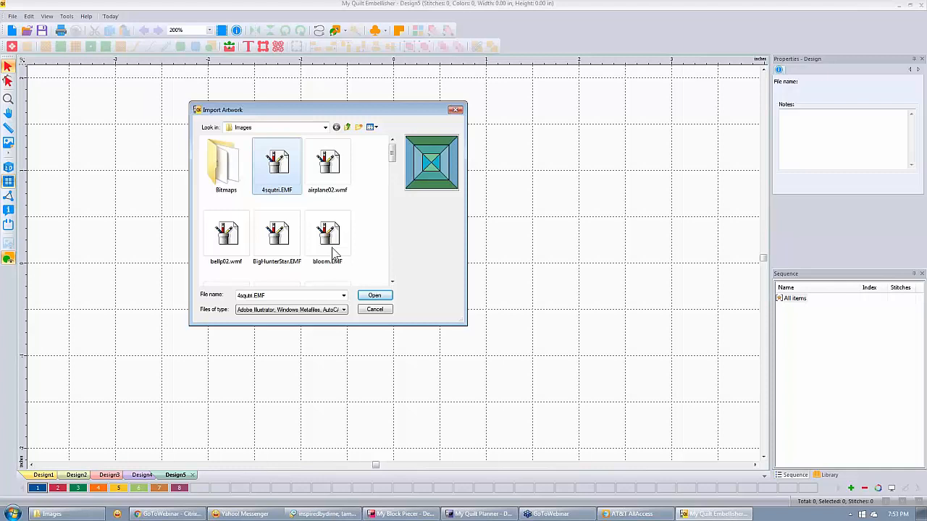
{"action": "left_click", "coordinate": [276, 250]}
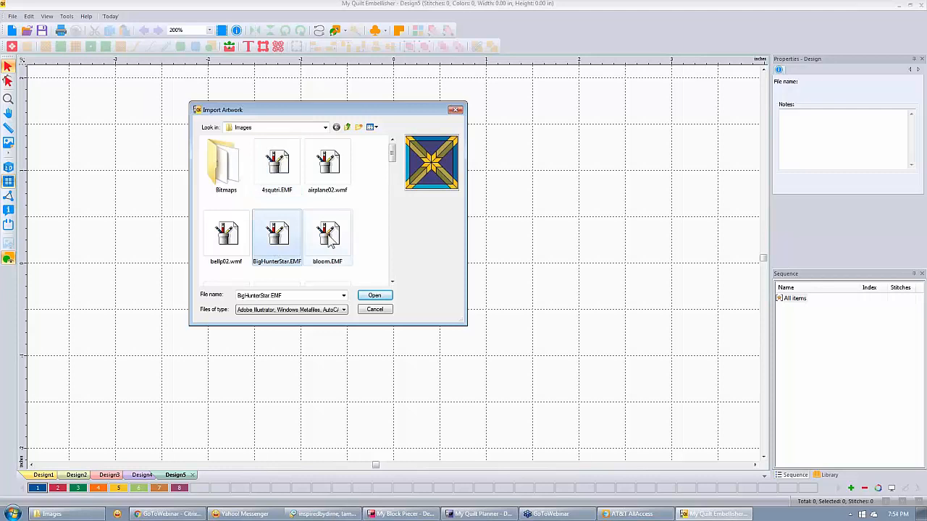
{"action": "left_click", "coordinate": [329, 245]}
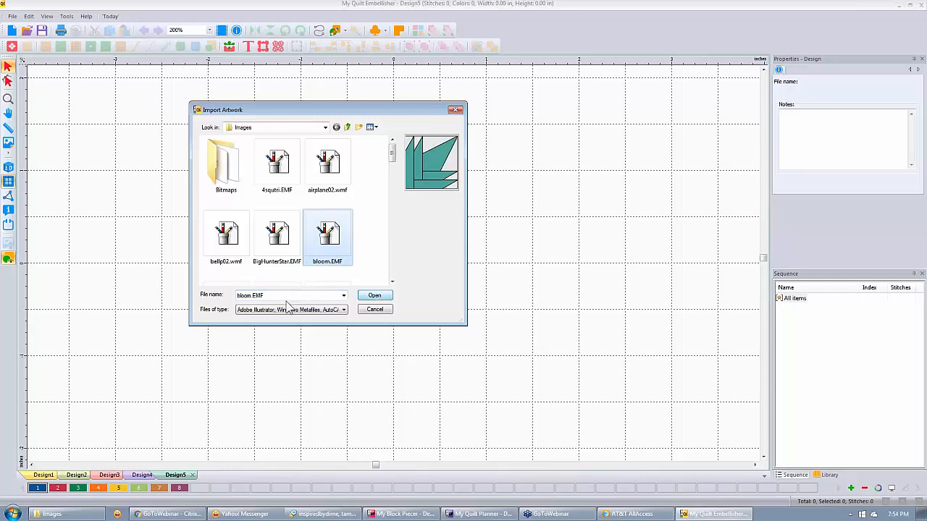
{"action": "left_click", "coordinate": [375, 297]}
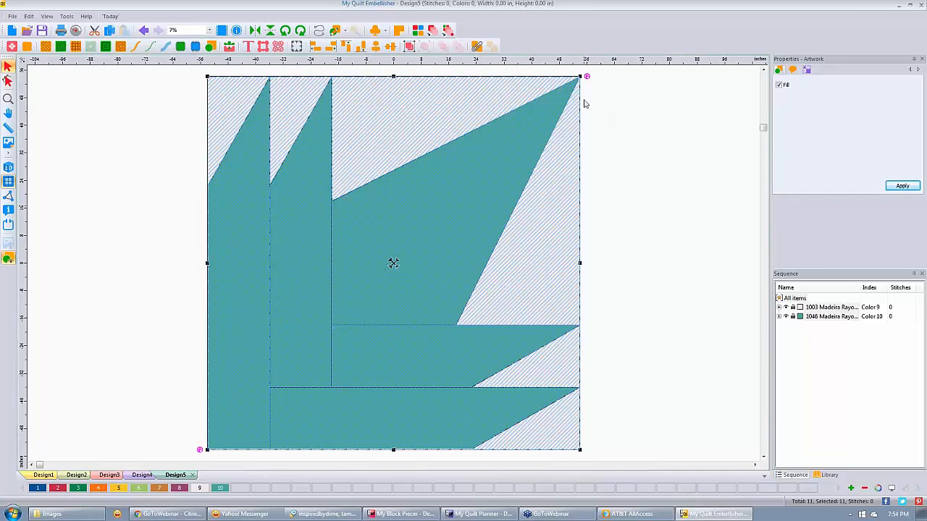
Resize the imported block to 7 inches wide with its aspect ratio maintained, and center the origin
{"action": "left_click", "coordinate": [807, 69]}
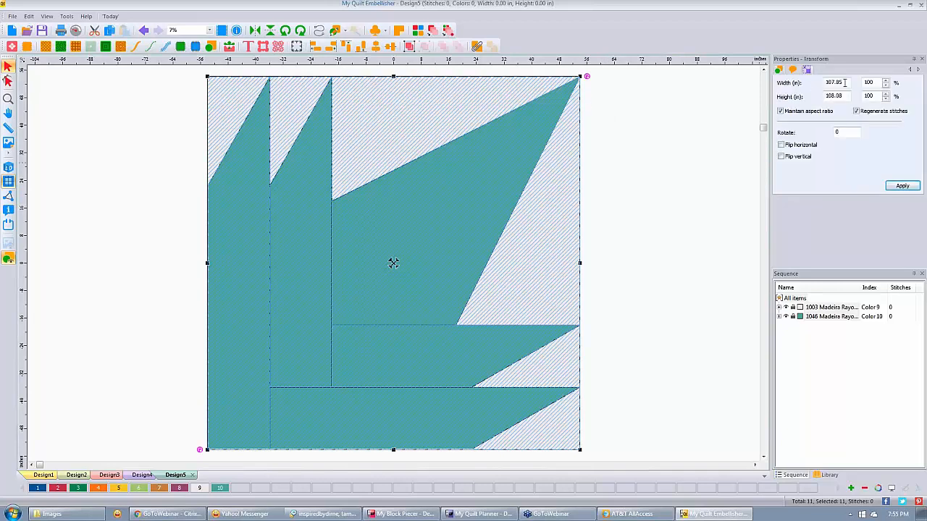
{"action": "double_click", "coordinate": [844, 83]}
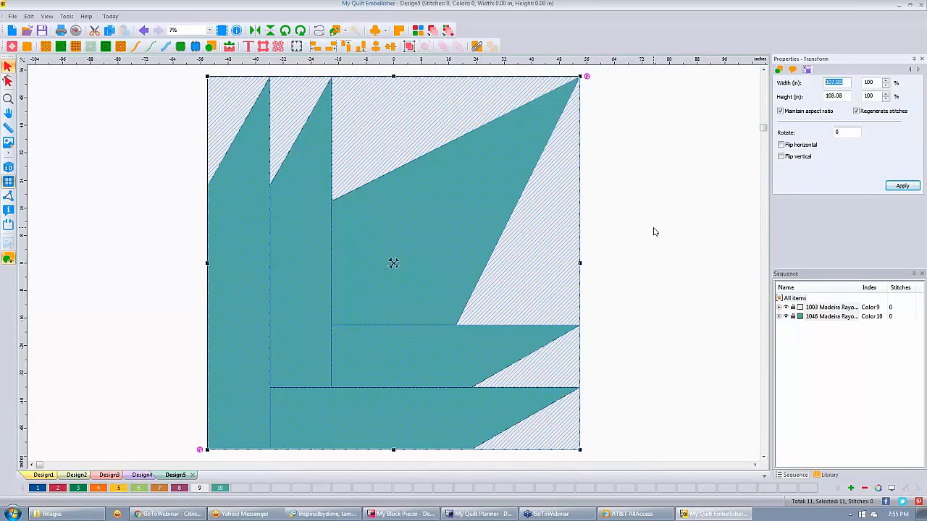
{"action": "type", "text": "7"}
{"action": "left_click", "coordinate": [902, 186]}
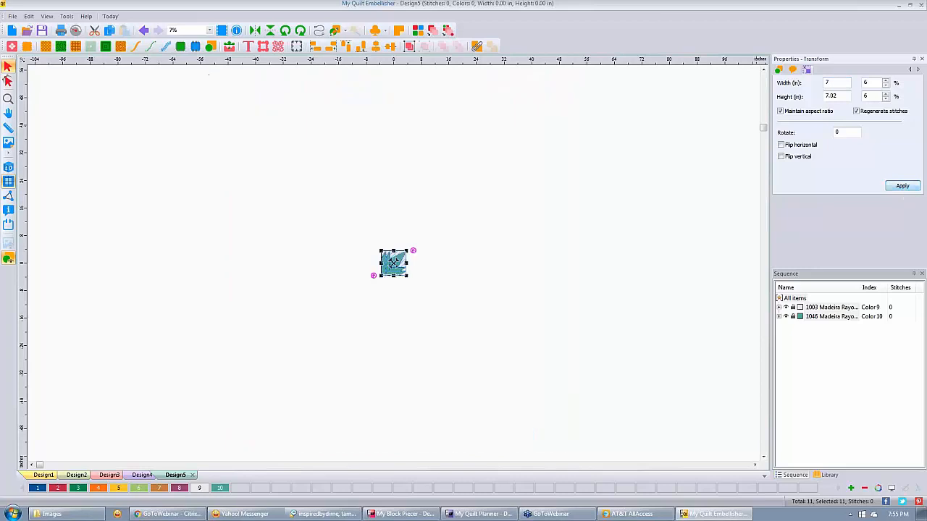
{"action": "right_click", "coordinate": [480, 59]}
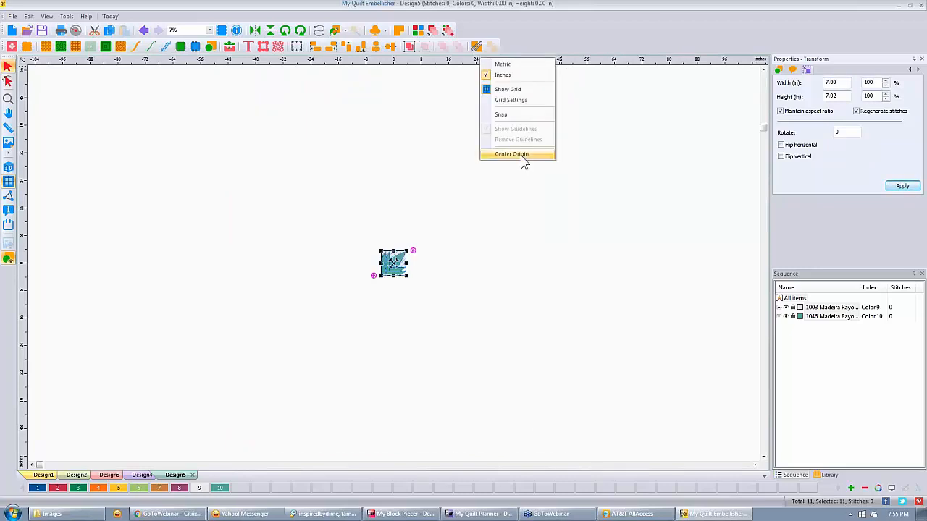
{"action": "left_click", "coordinate": [521, 155]}
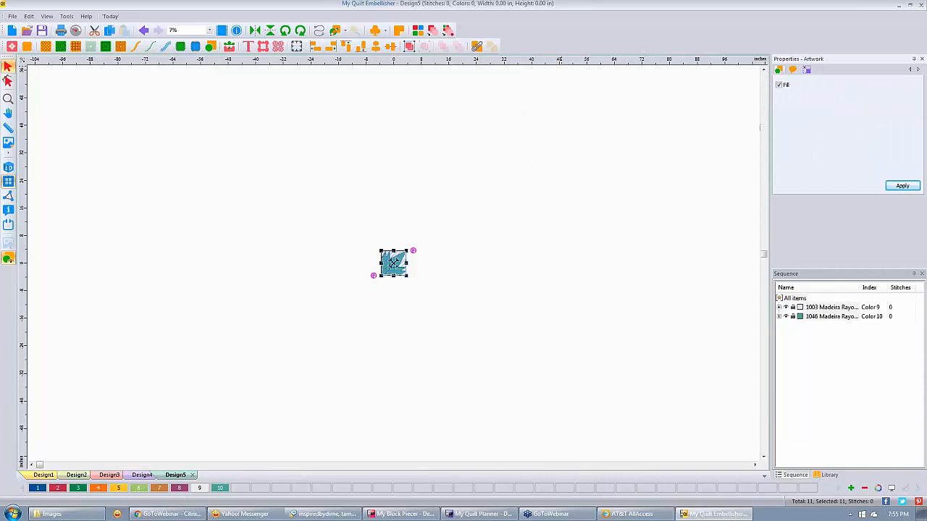
{"action": "key", "text": "F4"}
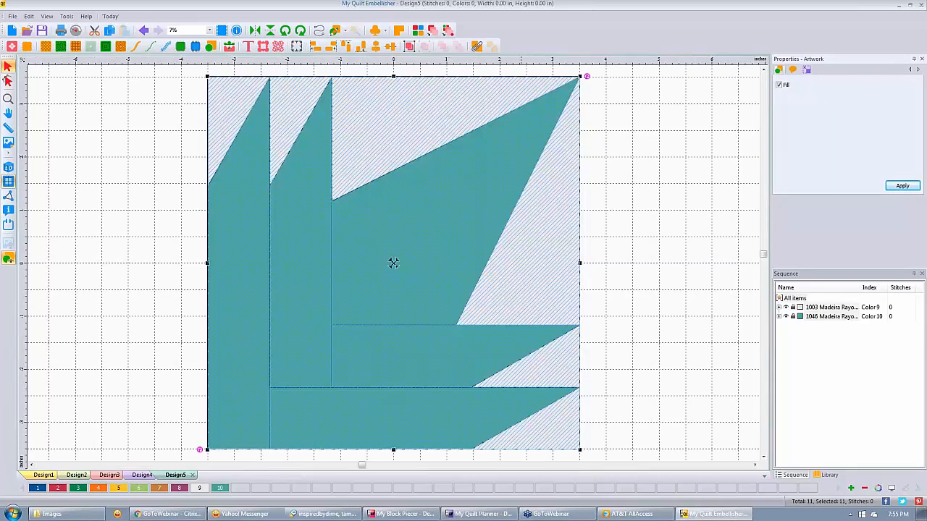
{"action": "left_click", "coordinate": [692, 163]}
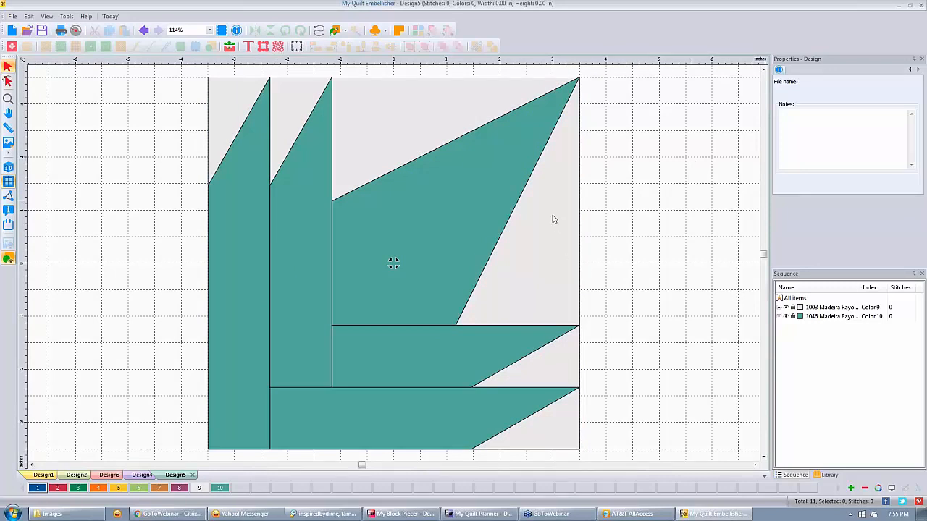
Try moving the light triangle beside the large teal petal outside the block, and undo the move
{"action": "scroll", "coordinate": [552, 216], "scroll_direction": "up", "scroll_amount": 1}
{"action": "scroll", "coordinate": [553, 216], "scroll_direction": "up", "scroll_amount": 14}
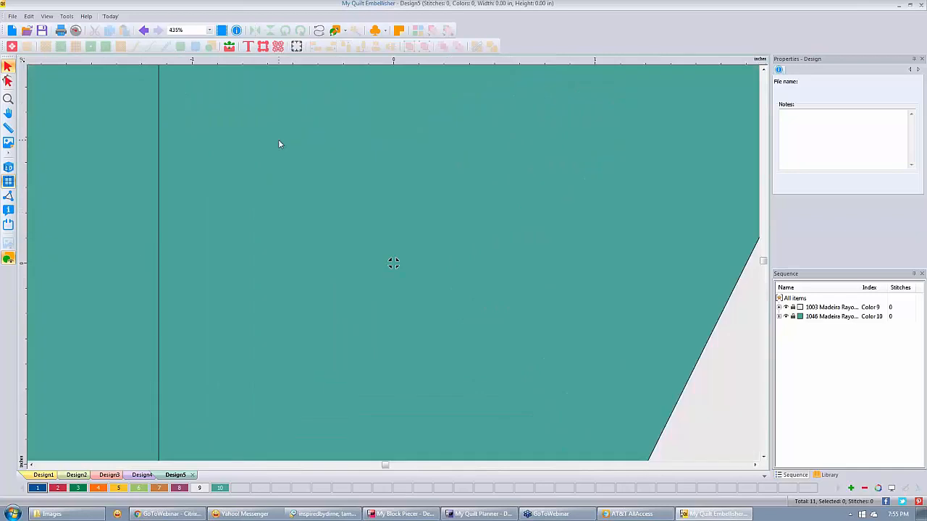
{"action": "scroll", "coordinate": [279, 144], "scroll_direction": "down", "scroll_amount": 7}
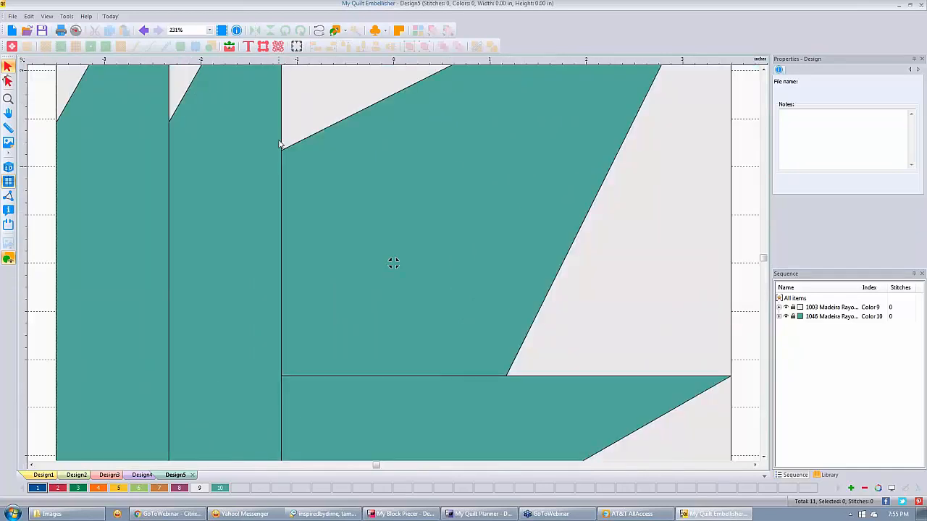
{"action": "scroll", "coordinate": [280, 144], "scroll_direction": "down", "scroll_amount": 9}
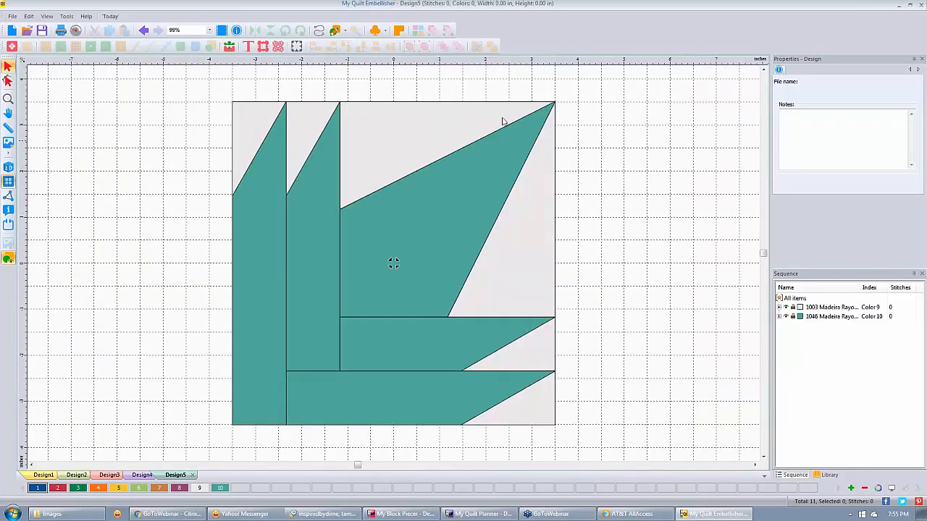
{"action": "left_click", "coordinate": [524, 196]}
{"action": "left_click", "coordinate": [435, 199]}
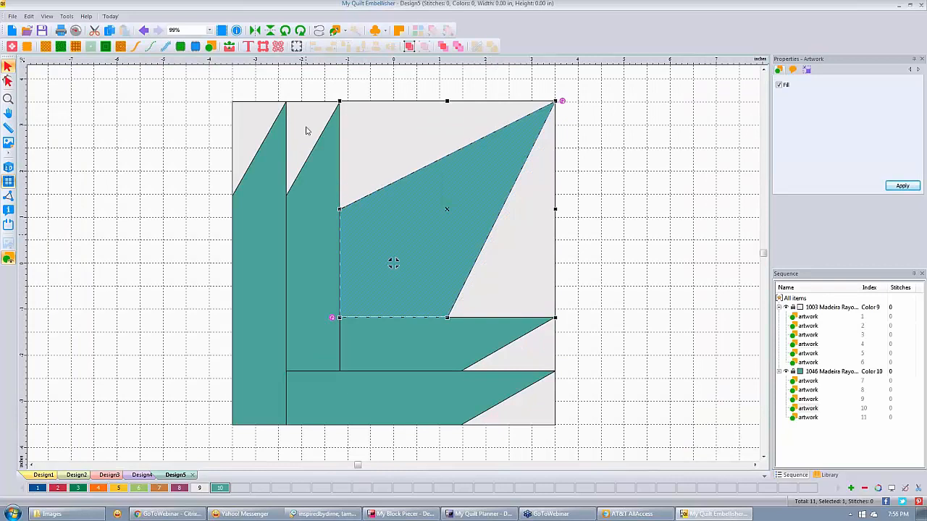
{"action": "left_click", "coordinate": [317, 145]}
{"action": "left_click_drag", "start_coordinate": [534, 223], "coordinate": [608, 215]}
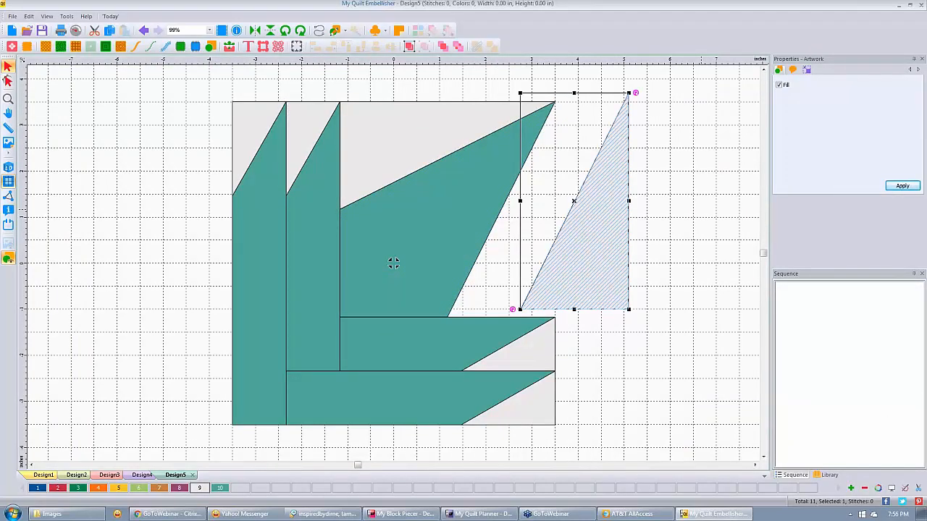
{"action": "key", "text": "ctrl+z"}
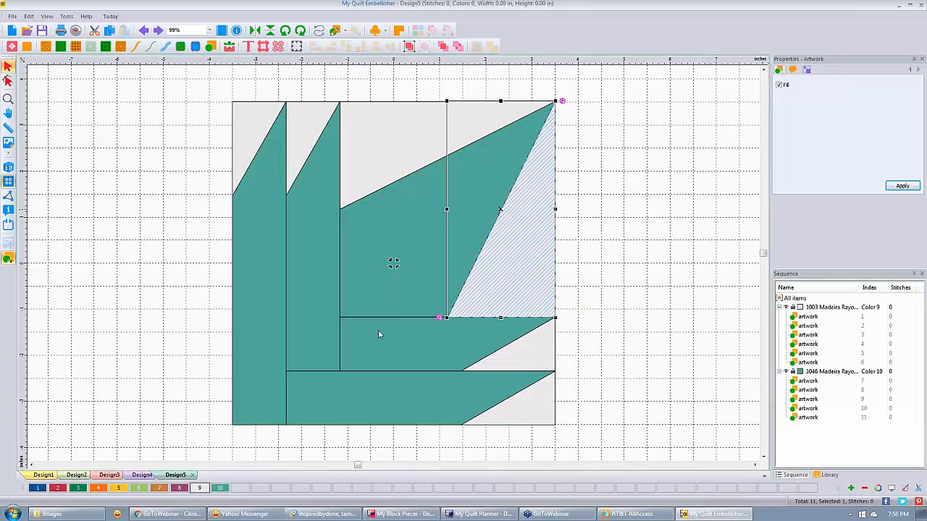
Select all the teal pieces by their color, convert them to Contour fill, and hide the background grid
{"action": "left_click", "coordinate": [832, 373]}
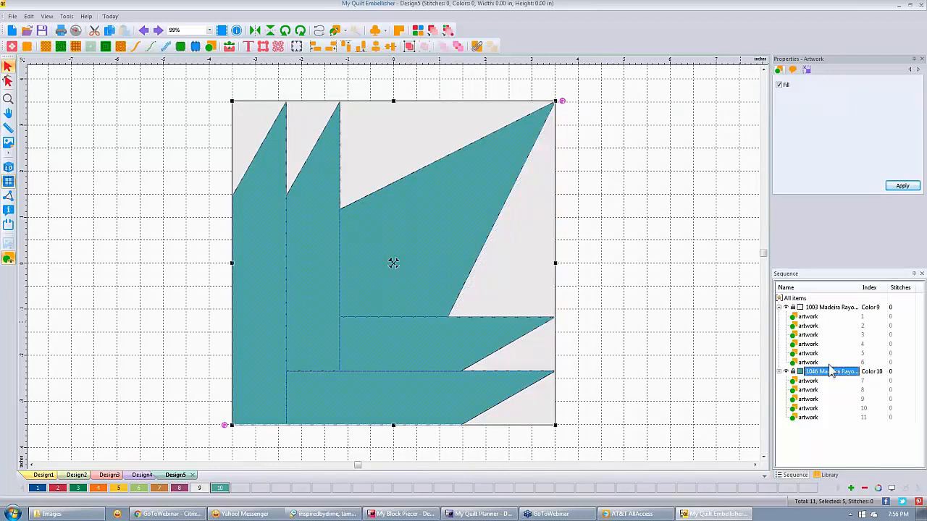
{"action": "left_click", "coordinate": [105, 47]}
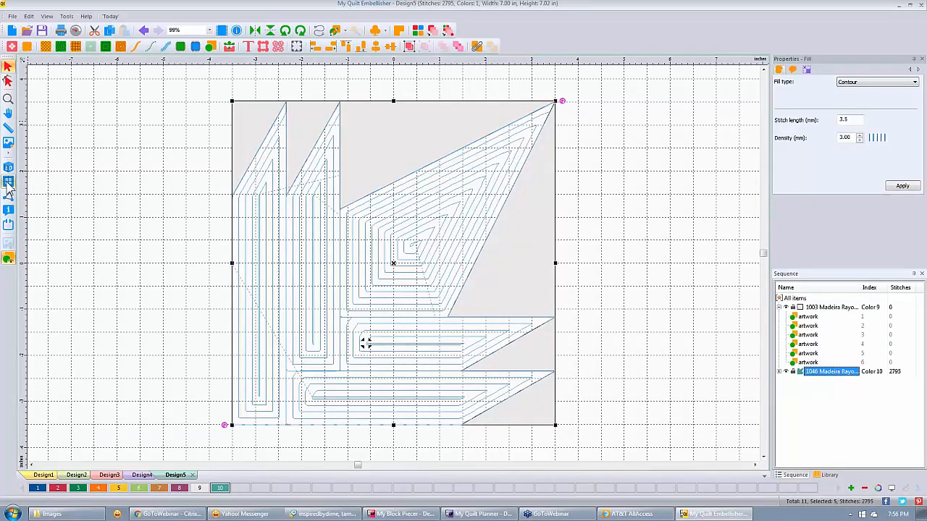
{"action": "left_click", "coordinate": [95, 125]}
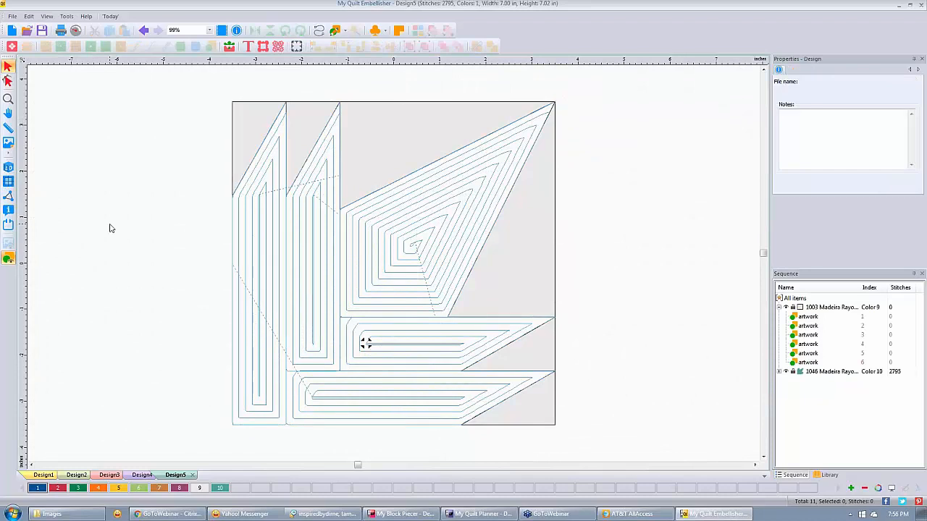
Select all the background pieces by their color, convert them to a Shape fill with circle pattern 100, and combine them into one object
{"action": "left_click", "coordinate": [831, 308]}
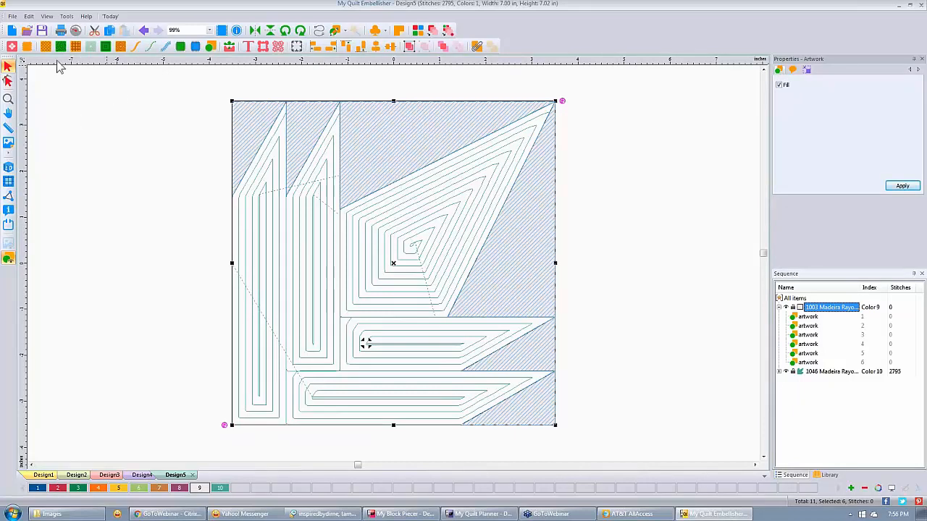
{"action": "left_click", "coordinate": [121, 47]}
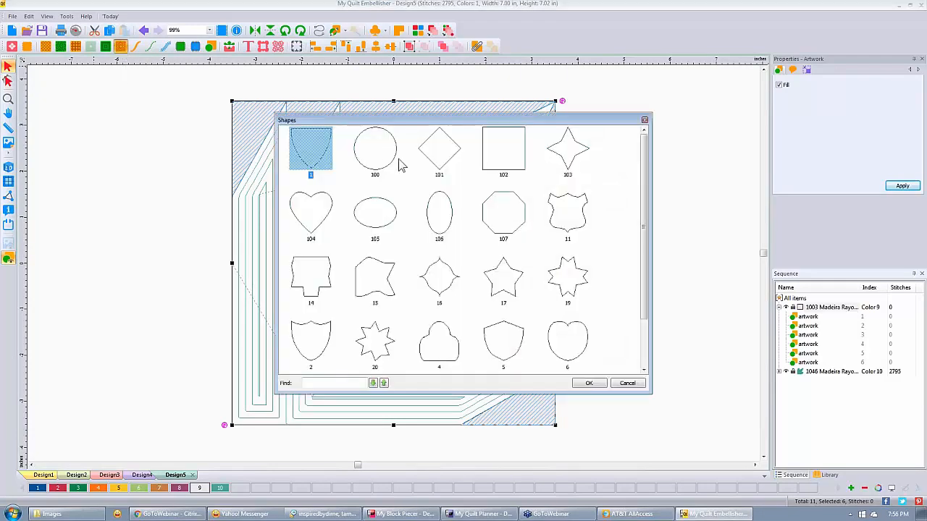
{"action": "left_click", "coordinate": [395, 154]}
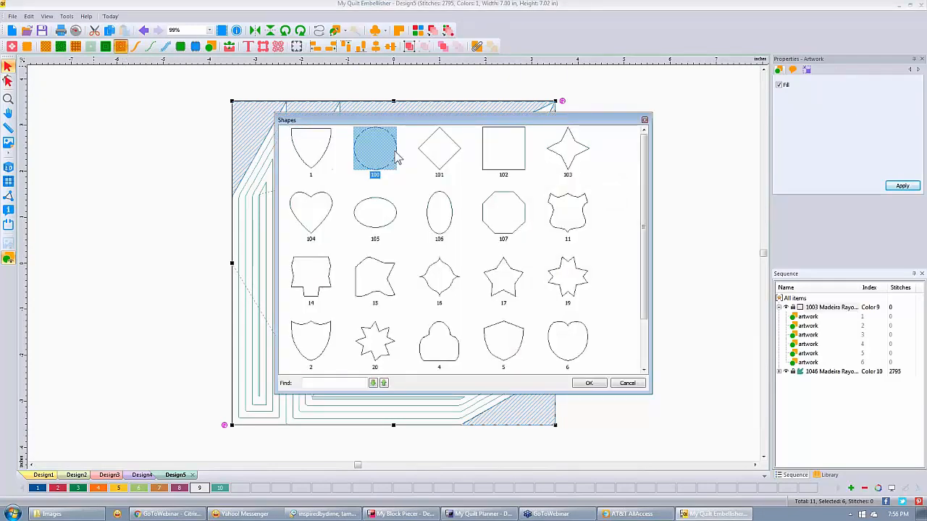
{"action": "left_click", "coordinate": [592, 383]}
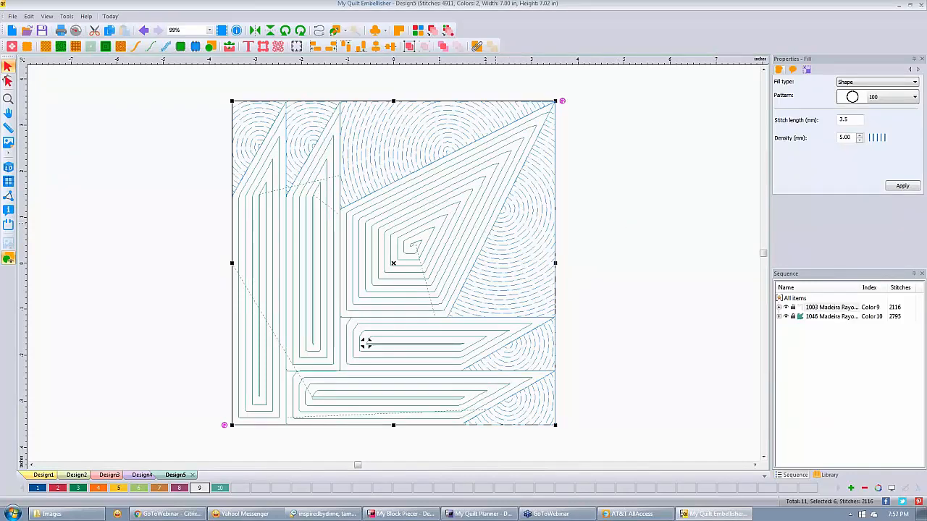
{"action": "left_click", "coordinate": [477, 47]}
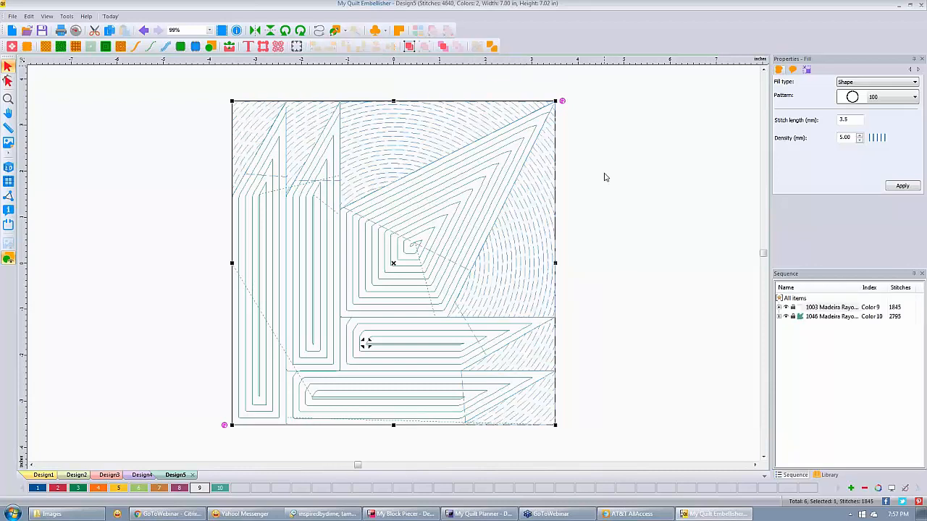
Show the stitches in 3D and move the circle fill's center point to the block's upper-right corner
{"action": "left_click", "coordinate": [9, 169]}
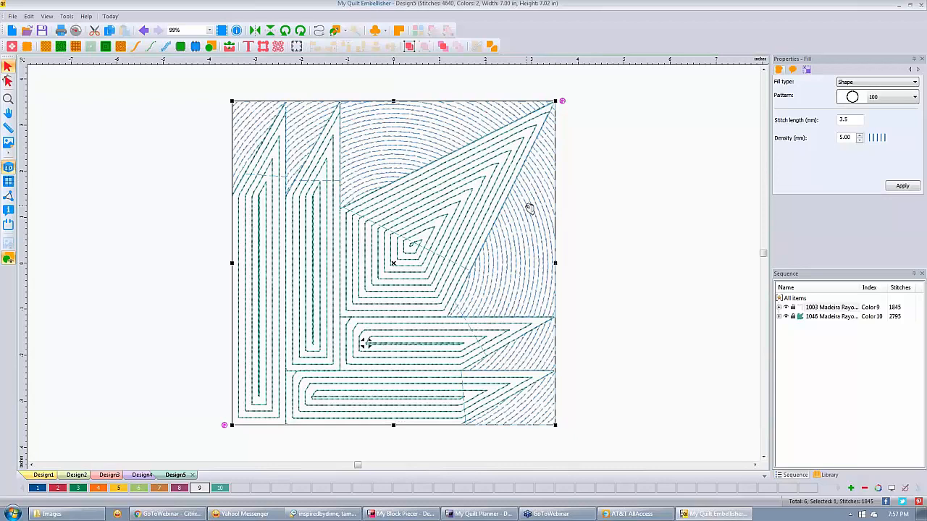
{"action": "left_click", "coordinate": [8, 81]}
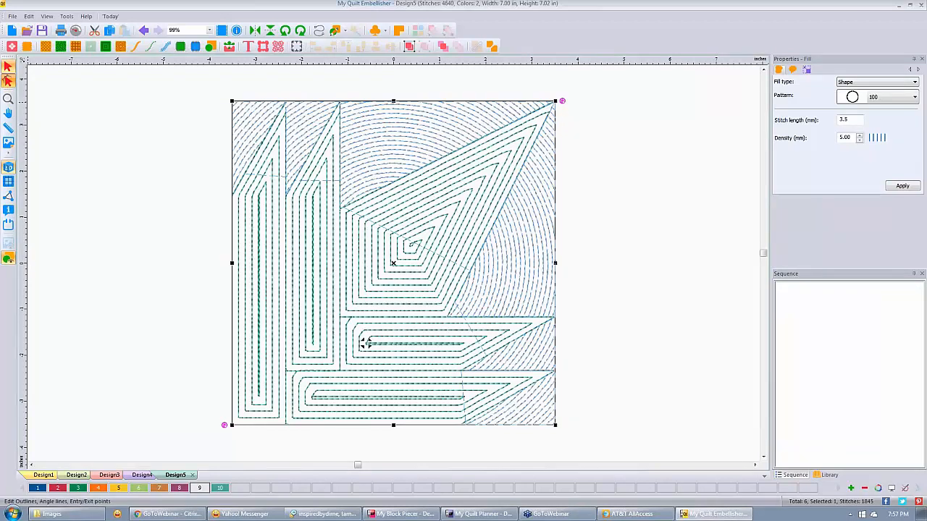
{"action": "left_click", "coordinate": [366, 343]}
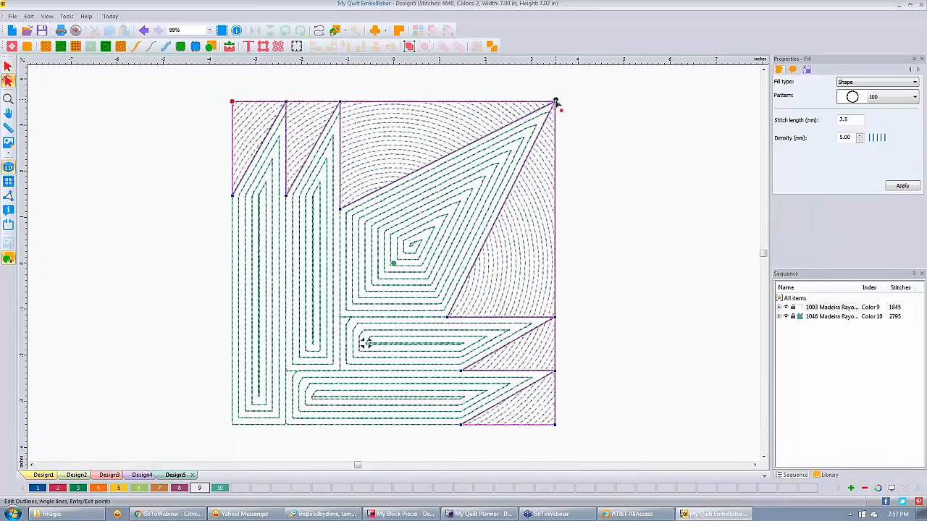
{"action": "left_click_drag", "start_coordinate": [556, 102], "coordinate": [555, 100]}
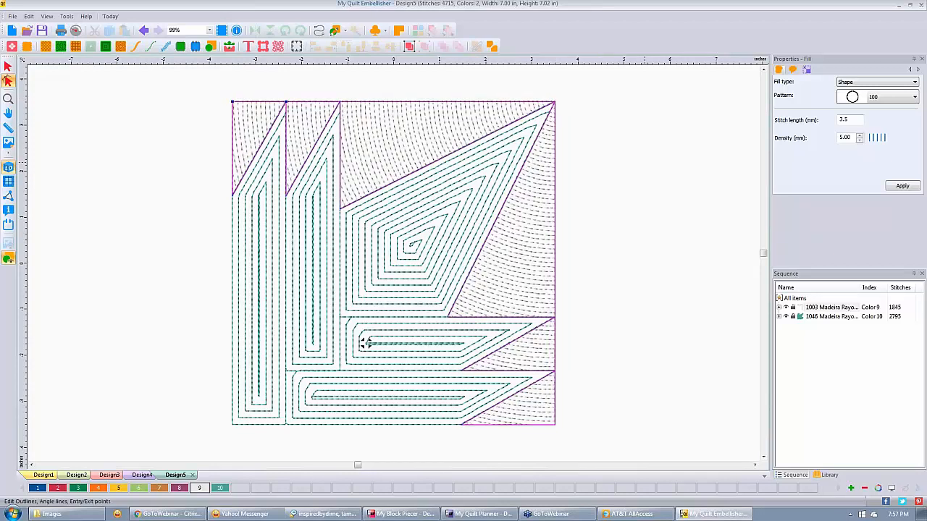
{"action": "left_click", "coordinate": [640, 194]}
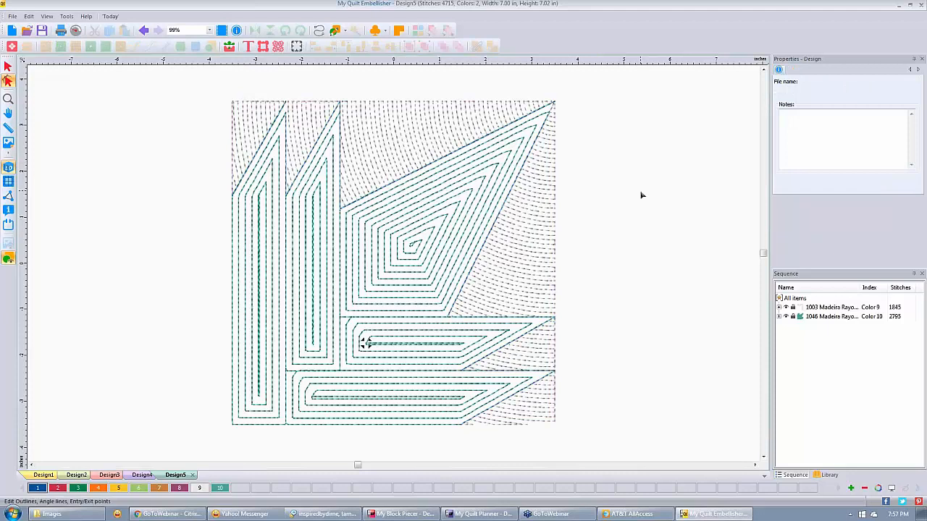
{"action": "scroll", "coordinate": [595, 224], "scroll_direction": "down", "scroll_amount": 1}
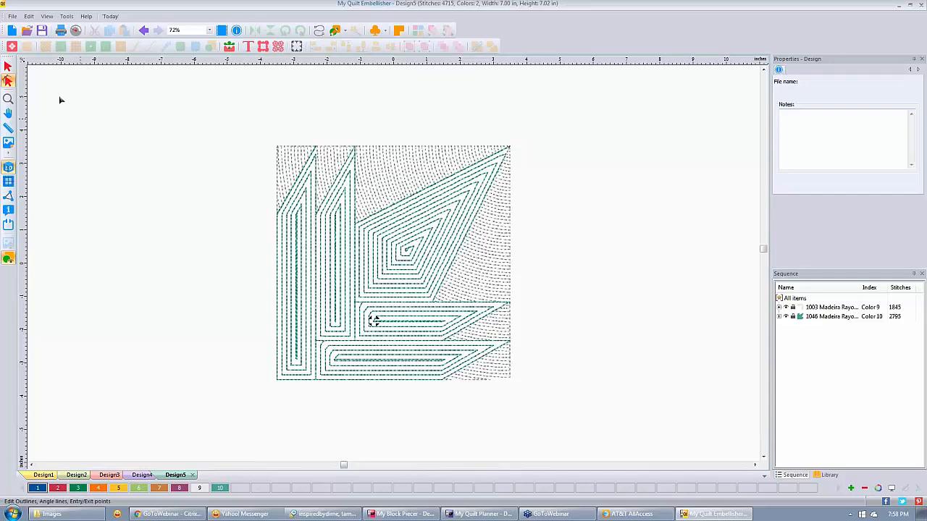
Create a new design and load crazy quilt.JPG from the Images folder as its backdrop
{"action": "left_click", "coordinate": [12, 31]}
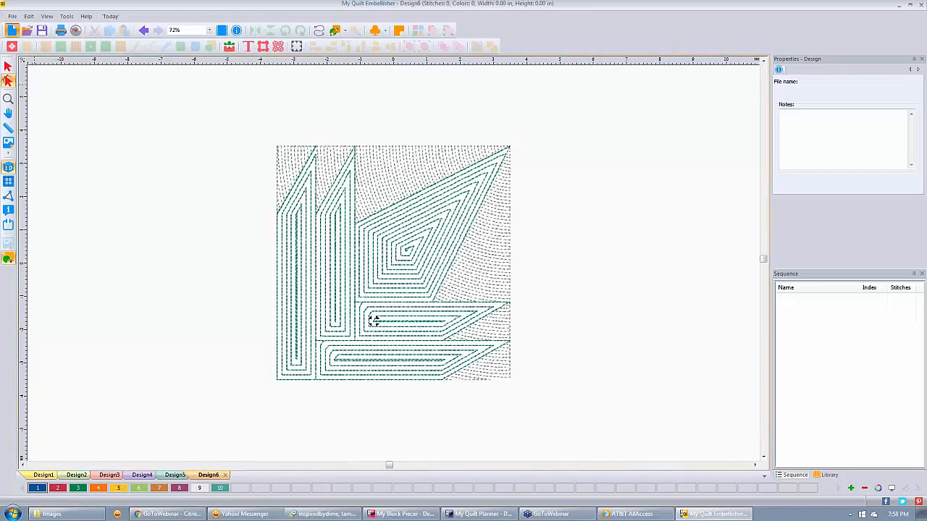
{"action": "left_click", "coordinate": [8, 142]}
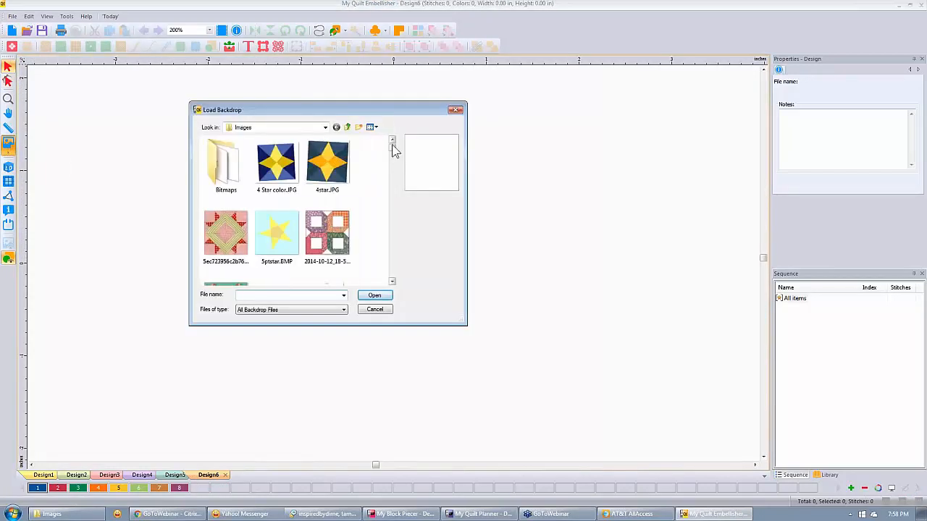
{"action": "left_click_drag", "start_coordinate": [391, 156], "coordinate": [394, 180]}
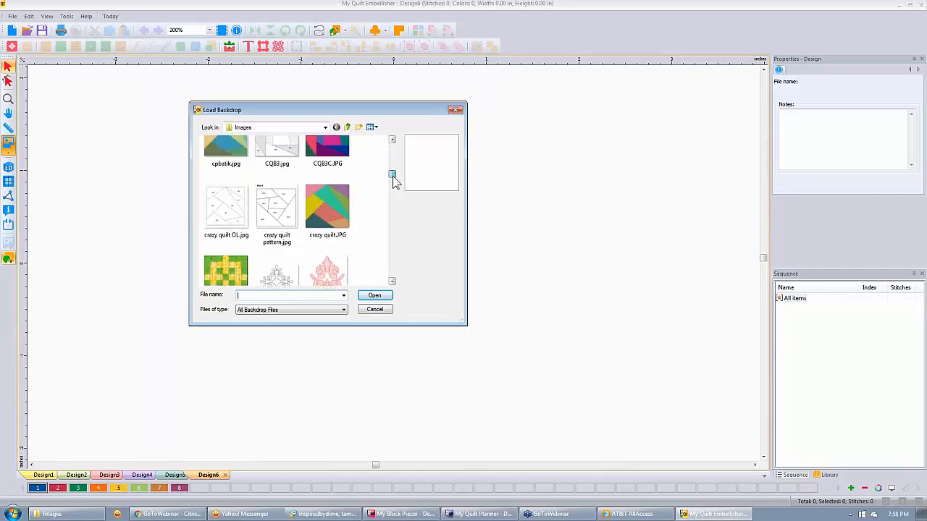
{"action": "left_click", "coordinate": [325, 207]}
{"action": "left_click", "coordinate": [374, 296]}
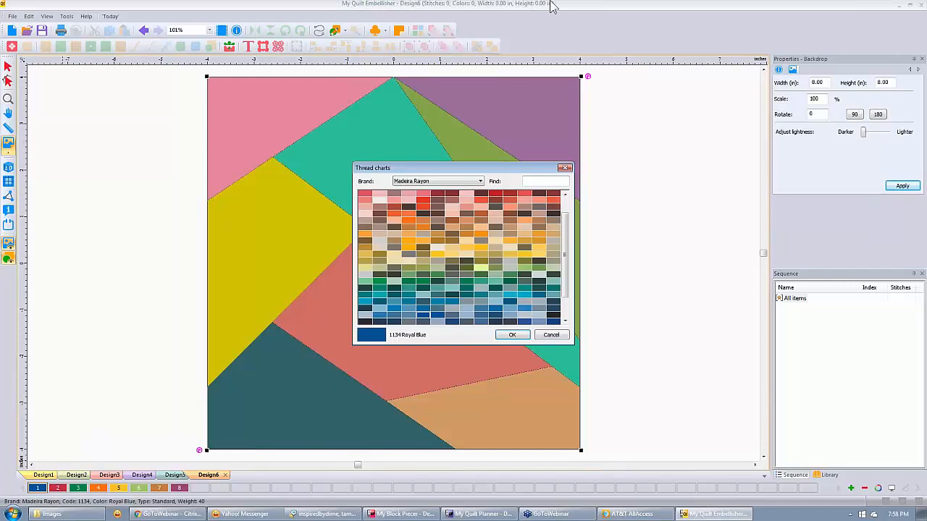
{"action": "left_click", "coordinate": [565, 168]}
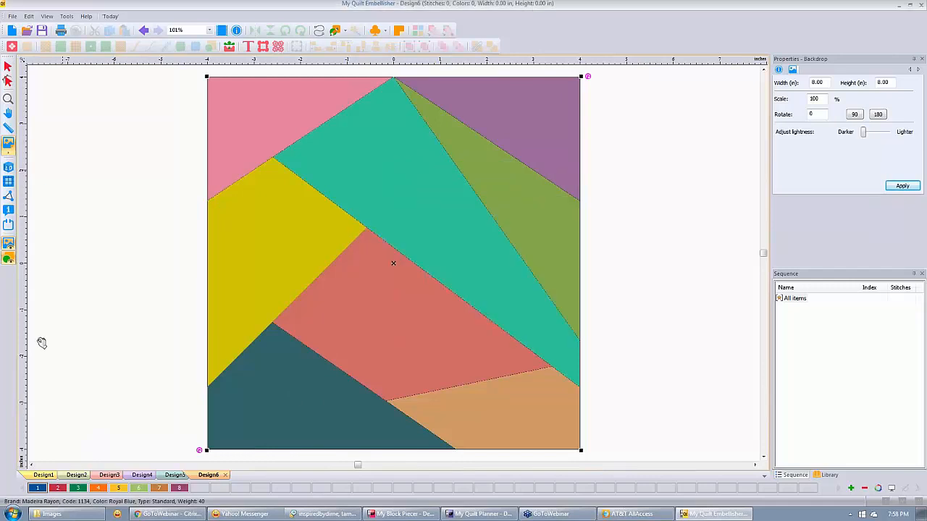
Trace the dark teal backdrop piece in color 1 and the coral piece in color 2 as filled artwork with the magic wand
{"action": "left_click", "coordinate": [337, 31]}
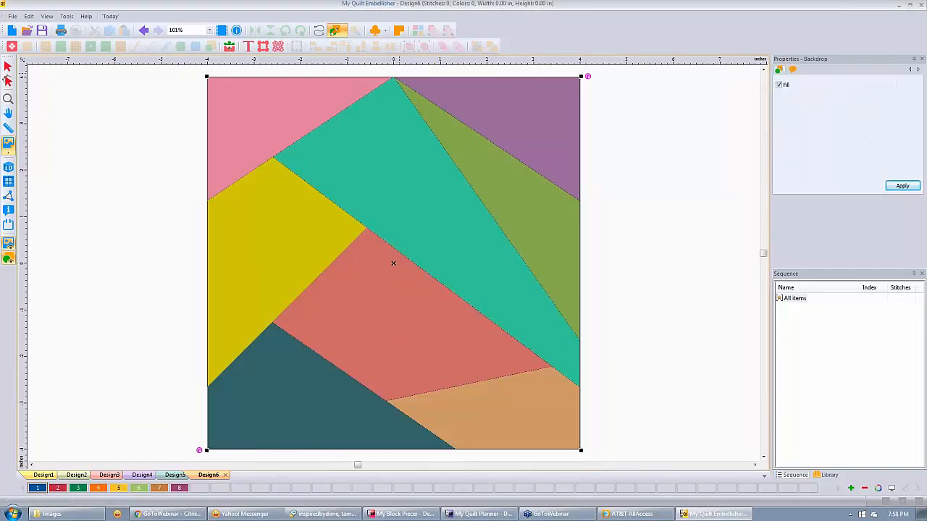
{"action": "left_click", "coordinate": [355, 30]}
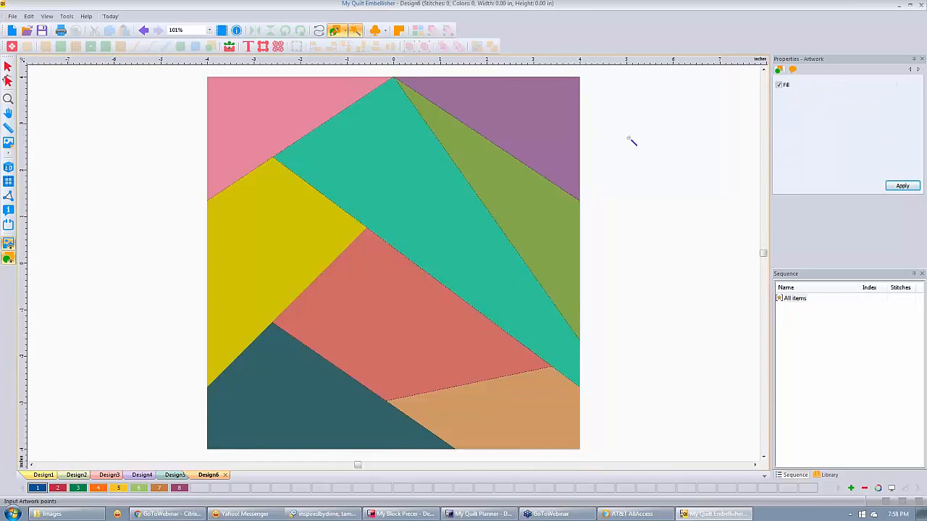
{"action": "left_click", "coordinate": [345, 34]}
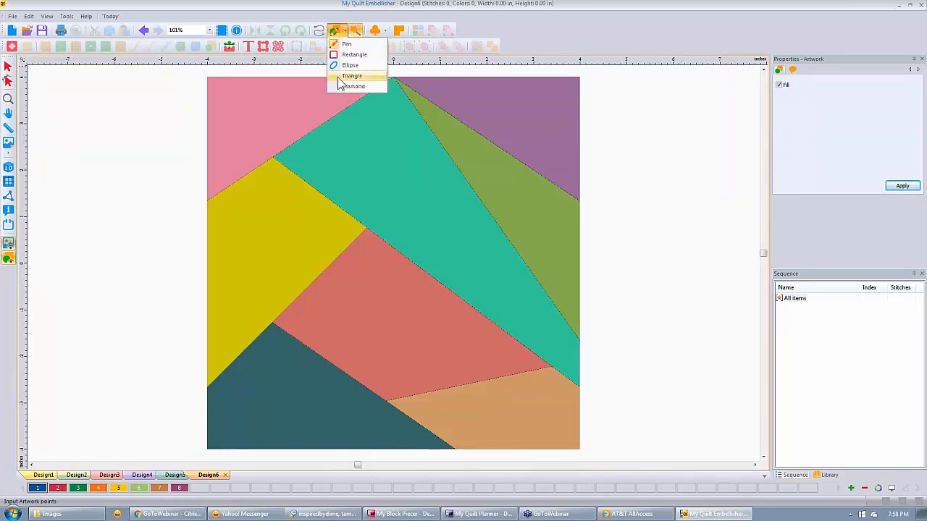
{"action": "left_click", "coordinate": [284, 403]}
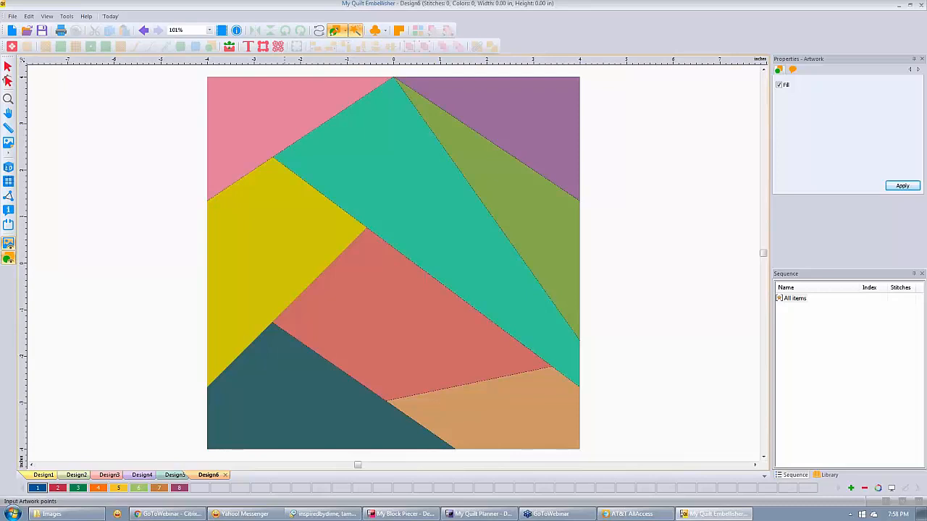
{"action": "left_click", "coordinate": [283, 384]}
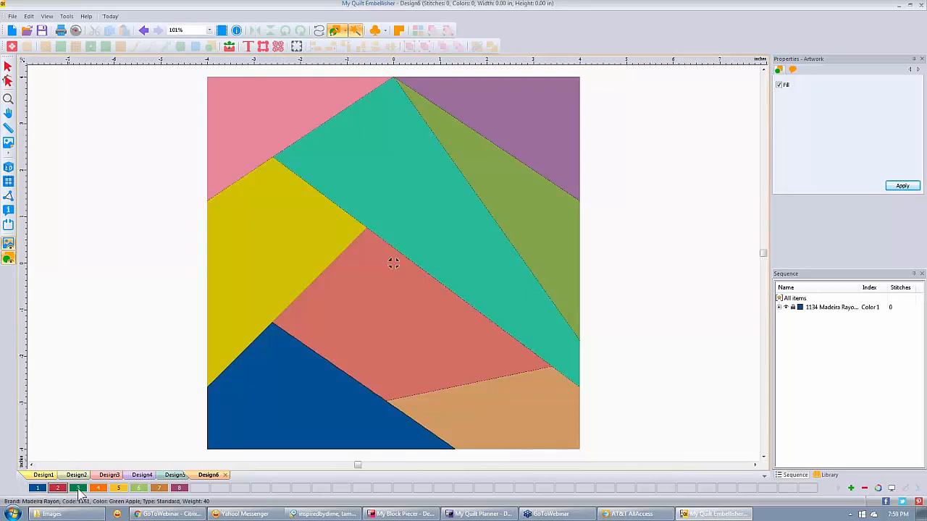
{"action": "left_click", "coordinate": [411, 324]}
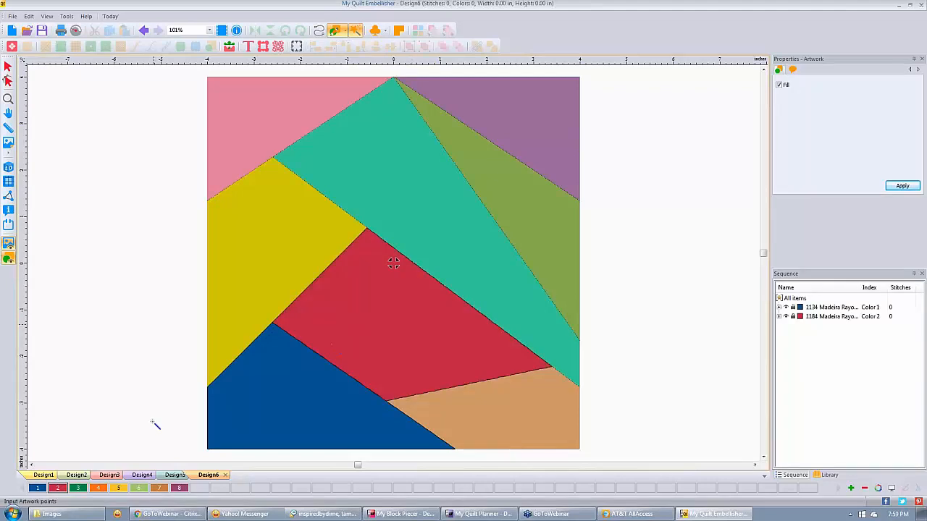
Hide and reshow the backdrop to check the traced pieces, and trace the large light teal piece in color 3
{"action": "left_click", "coordinate": [9, 246]}
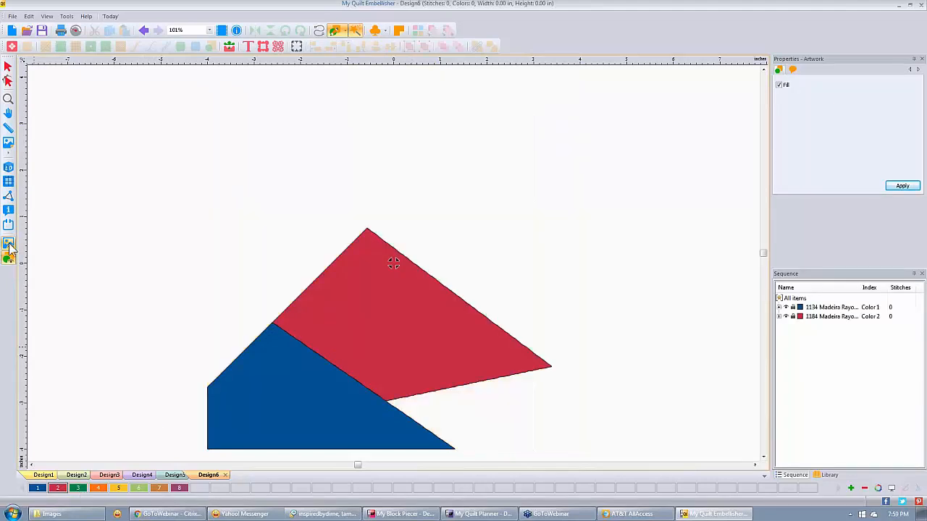
{"action": "left_click", "coordinate": [8, 247]}
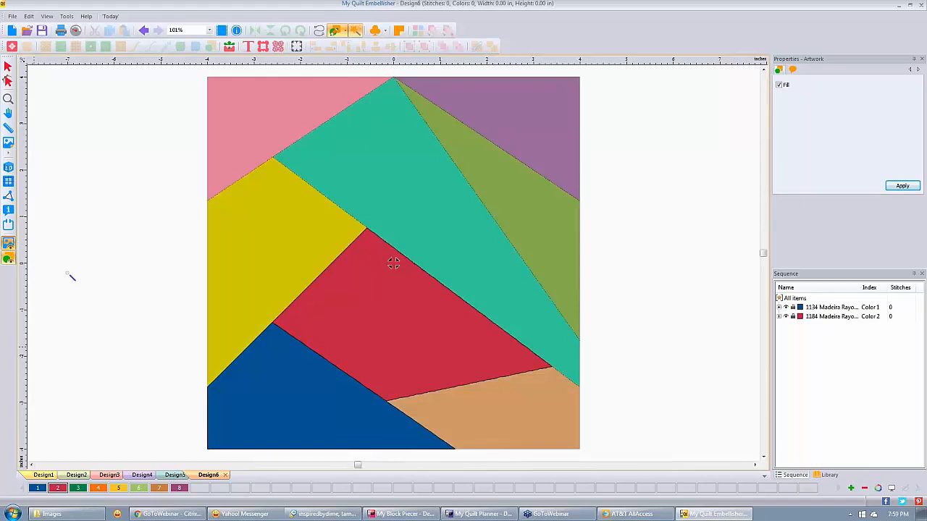
{"action": "left_click", "coordinate": [77, 488]}
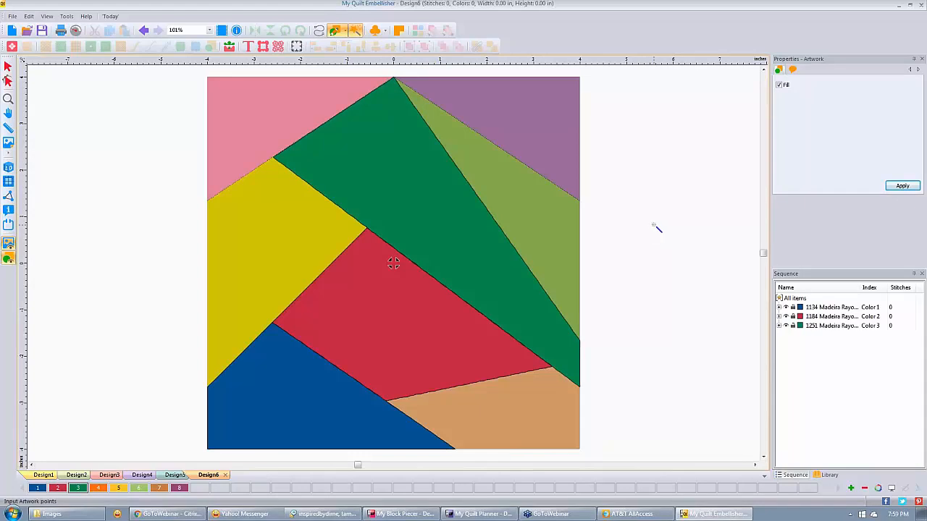
Export the artwork to the Images folder as Scalable Vector Graphics (SVG) with the file name crazy.jpg
{"action": "left_click", "coordinate": [13, 17]}
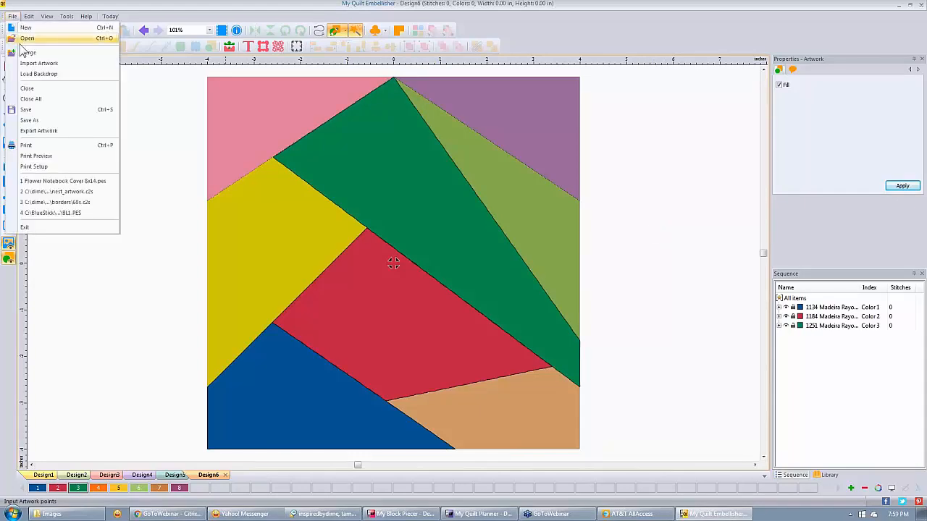
{"action": "left_click", "coordinate": [38, 131]}
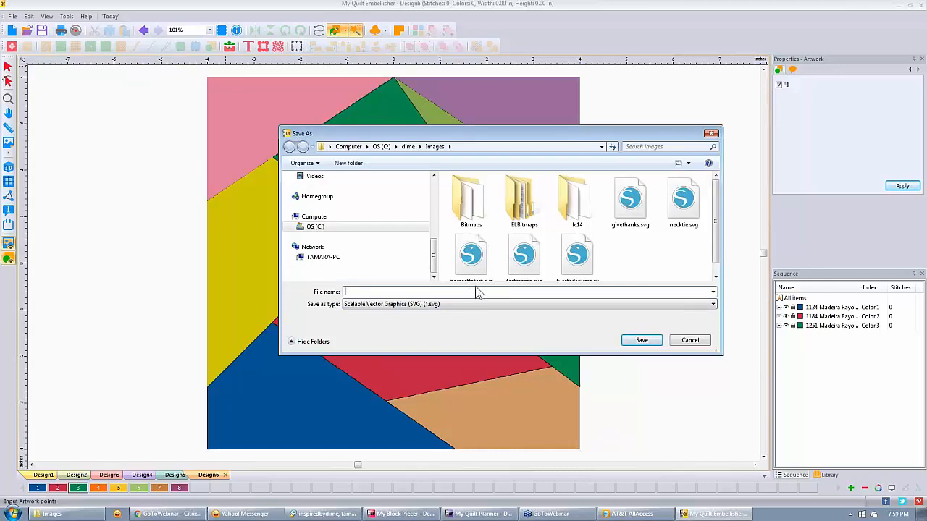
{"action": "type", "text": "c"}
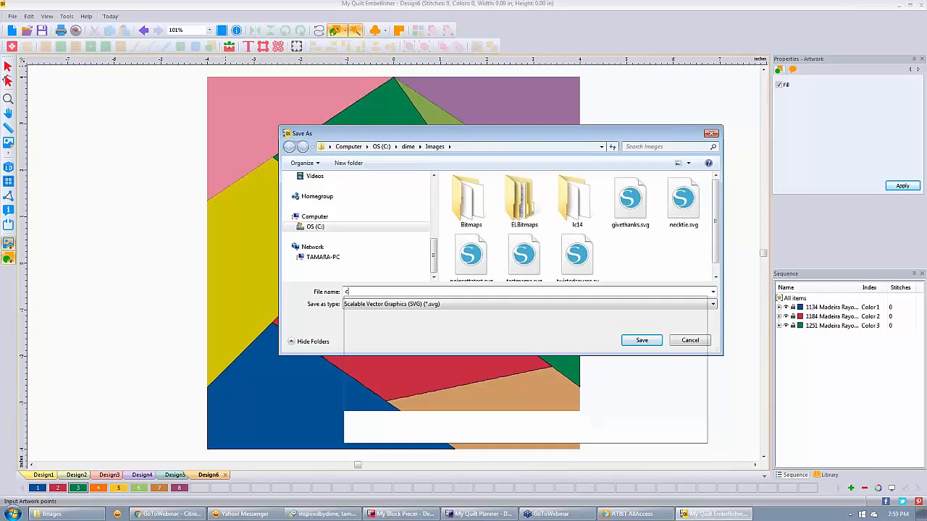
{"action": "type", "text": "razy"}
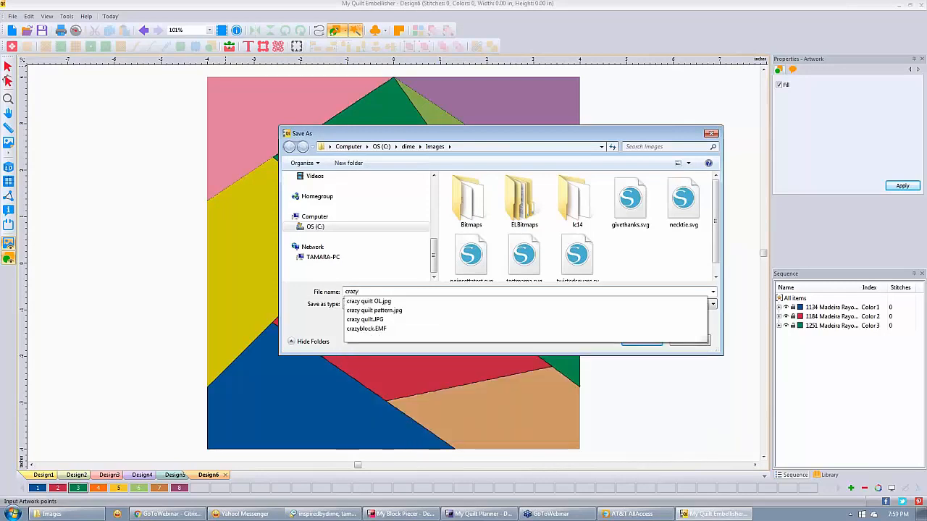
{"action": "left_click", "coordinate": [478, 312]}
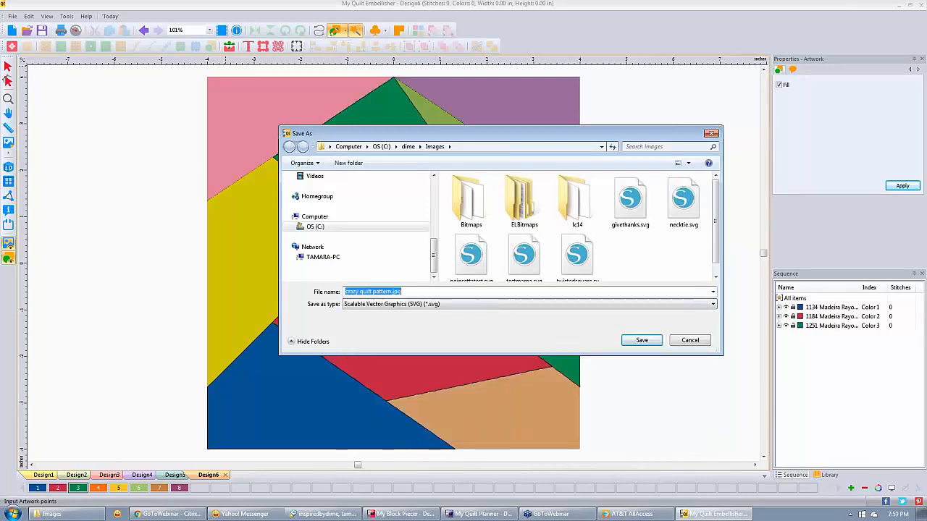
{"action": "left_click_drag", "start_coordinate": [391, 292], "coordinate": [360, 290]}
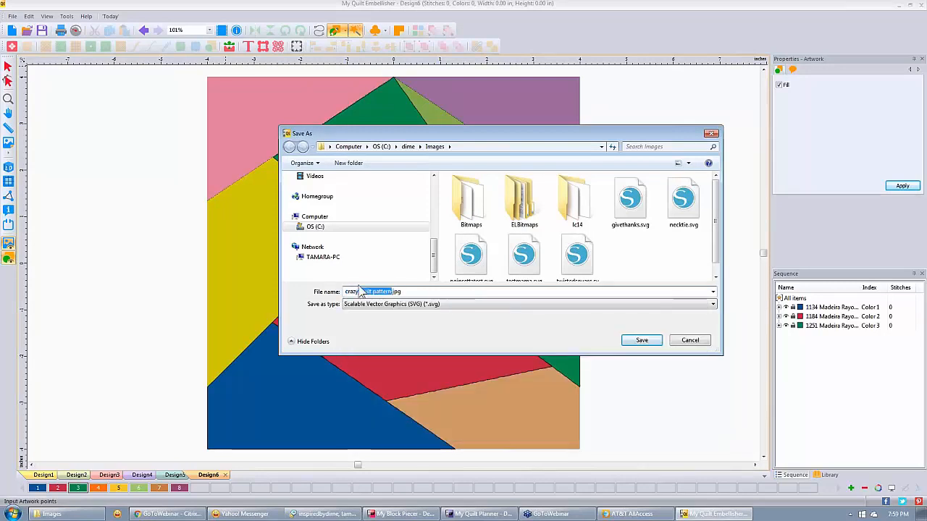
{"action": "key", "text": "BackSpace"}
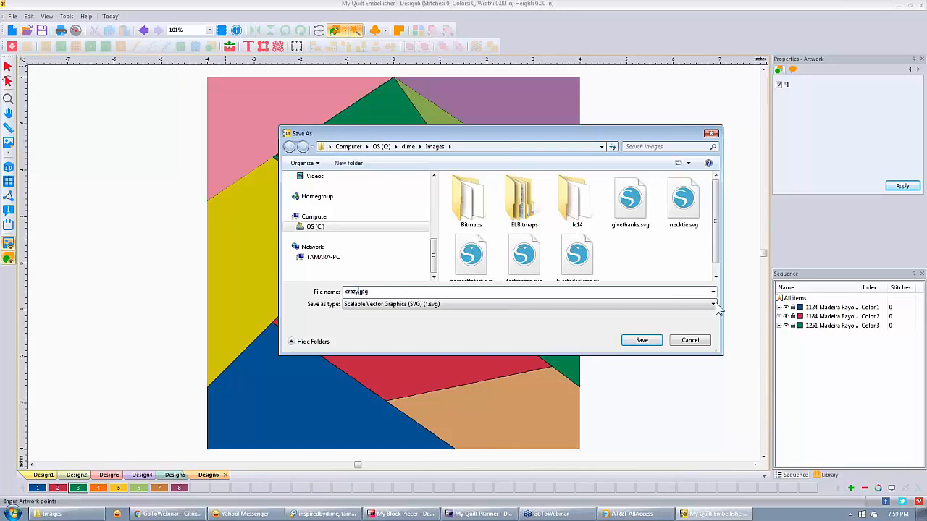
{"action": "left_click", "coordinate": [714, 305]}
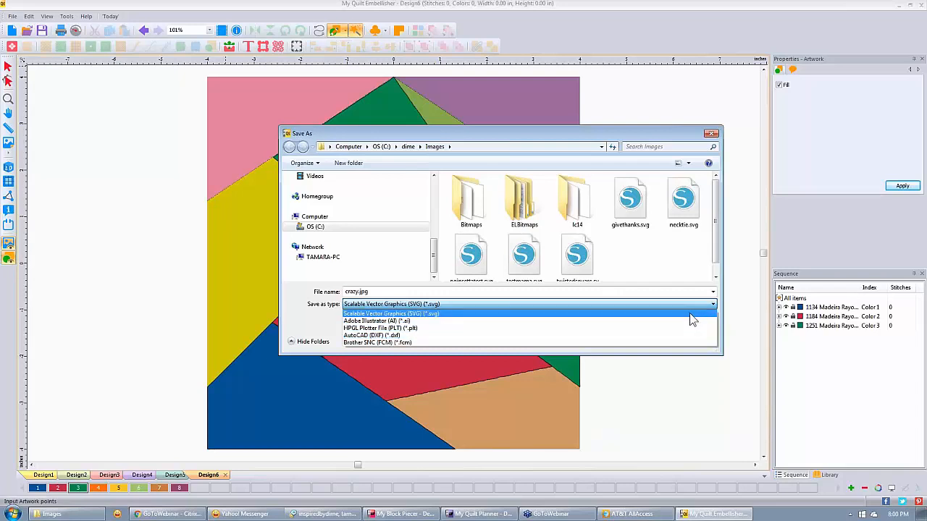
{"action": "left_click", "coordinate": [694, 317]}
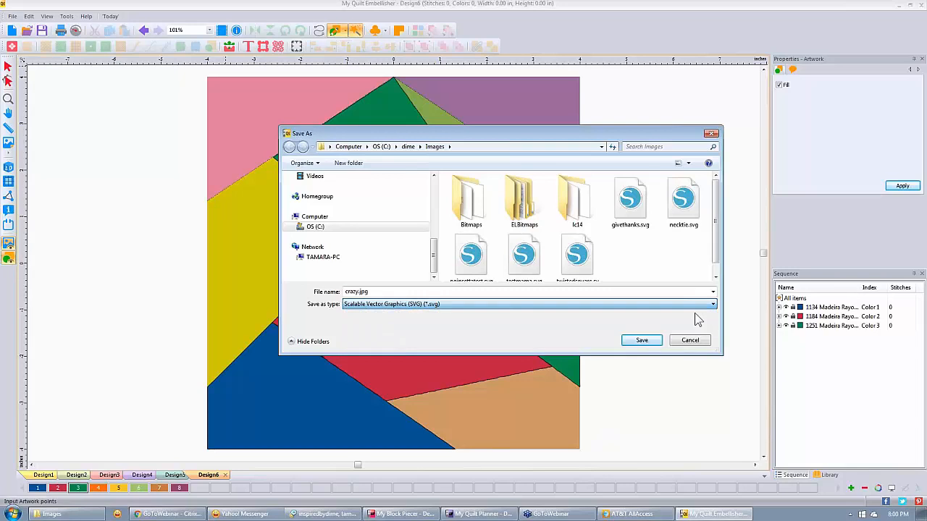
{"action": "left_click", "coordinate": [645, 342]}
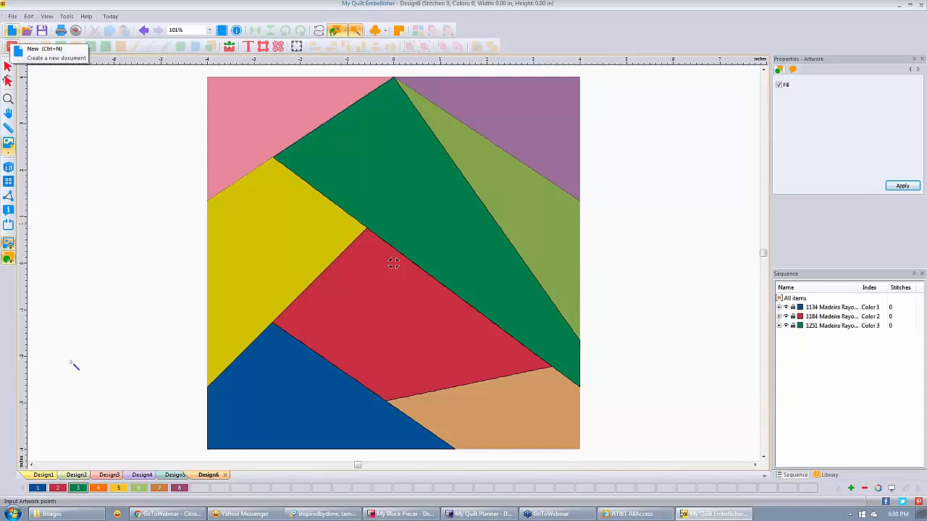
Switch to My Block Piecer, create a new design and import the bloom.EMF artwork from the Images folder
{"action": "mouse_move", "coordinate": [484, 516]}
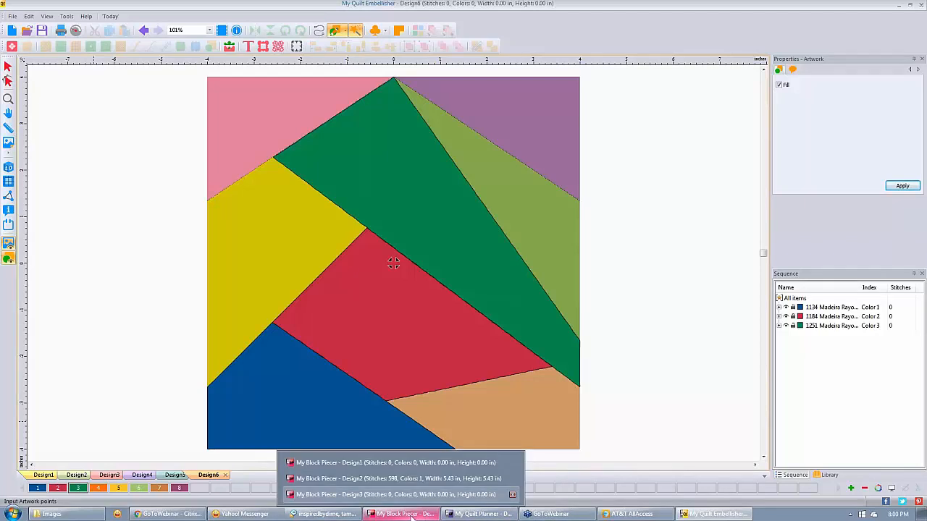
{"action": "left_click", "coordinate": [412, 517]}
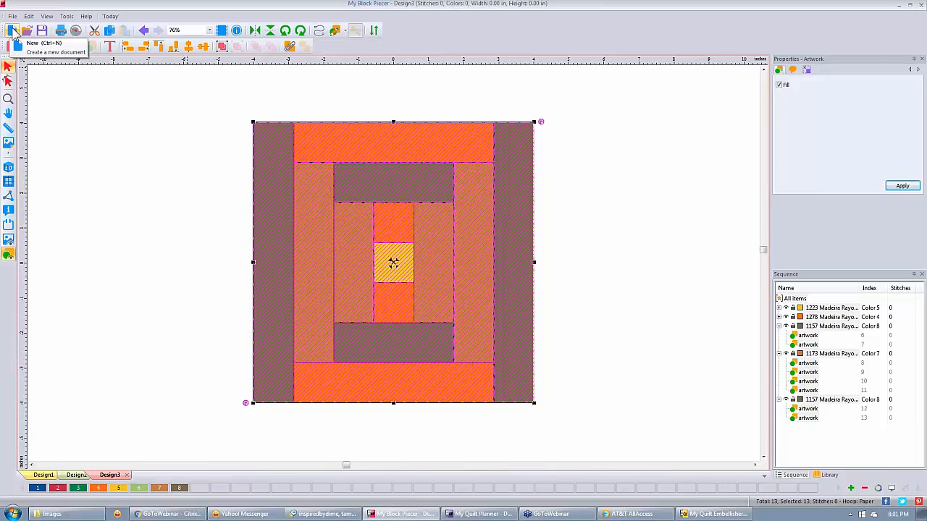
{"action": "left_click", "coordinate": [13, 31]}
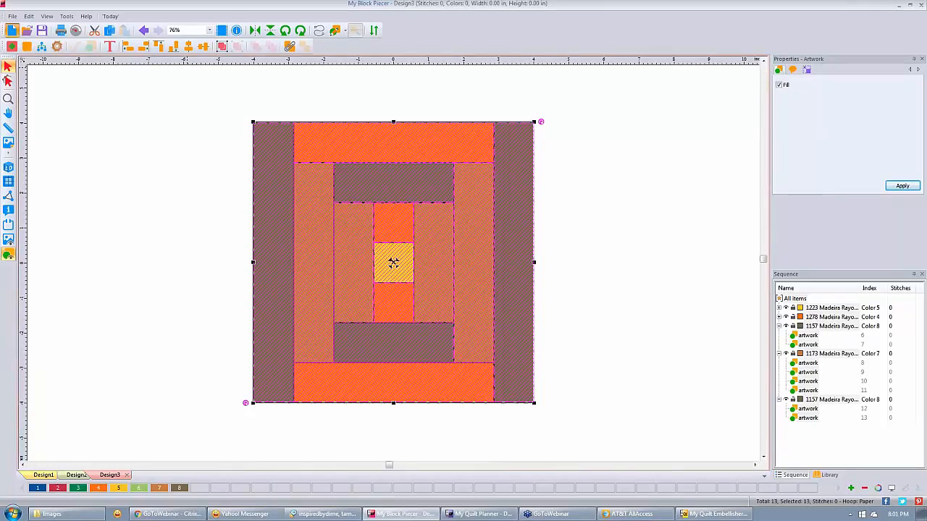
{"action": "left_click", "coordinate": [12, 16]}
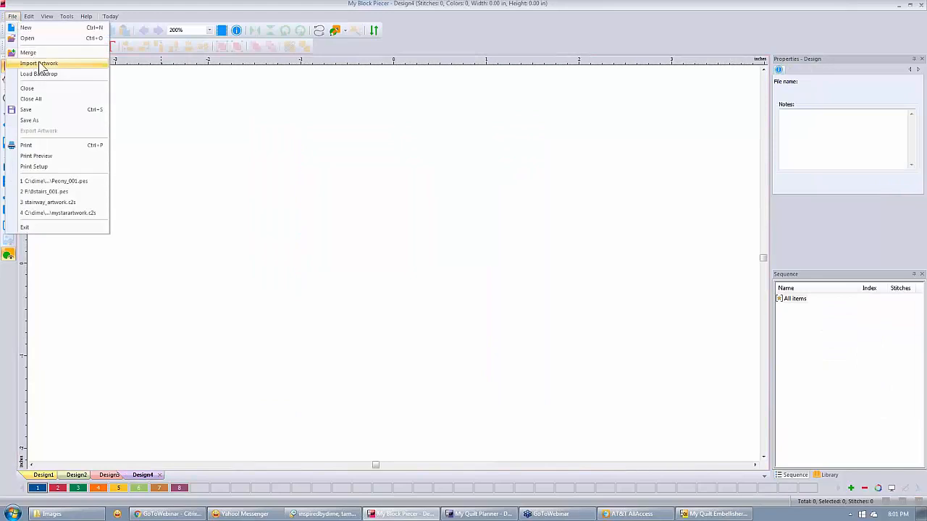
{"action": "left_click", "coordinate": [40, 64]}
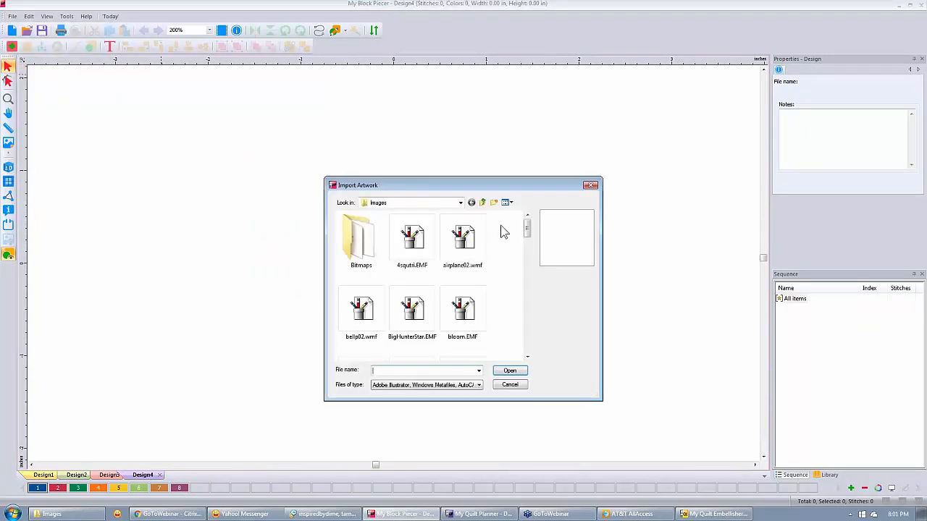
{"action": "left_click_drag", "start_coordinate": [528, 229], "coordinate": [530, 238]}
{"action": "left_click", "coordinate": [463, 250]}
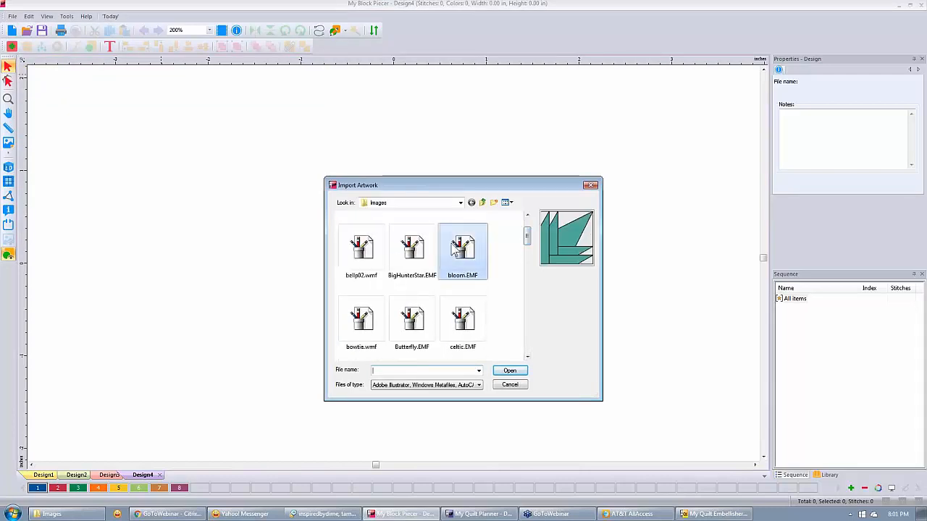
{"action": "left_click", "coordinate": [509, 371]}
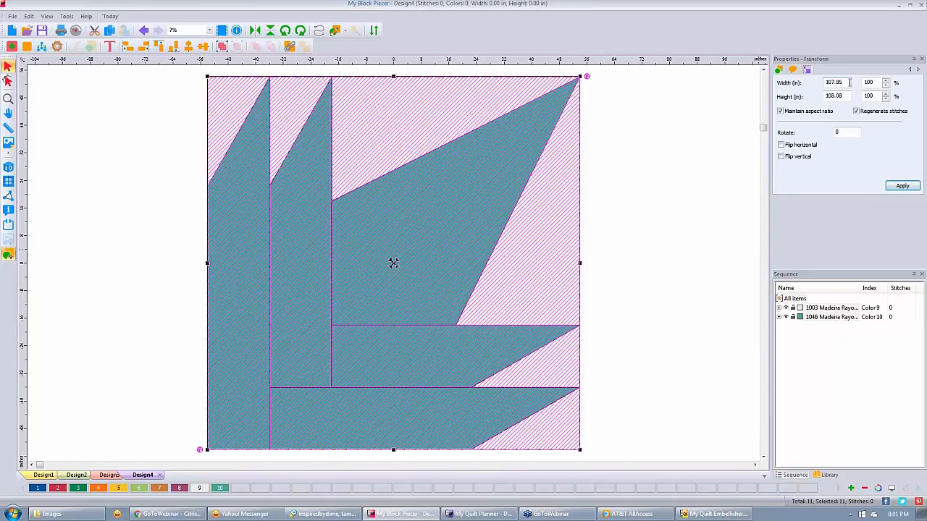
Resize the imported block to 7 inches wide with its aspect ratio maintained, and center the ruler origin
{"action": "type", "text": "7"}
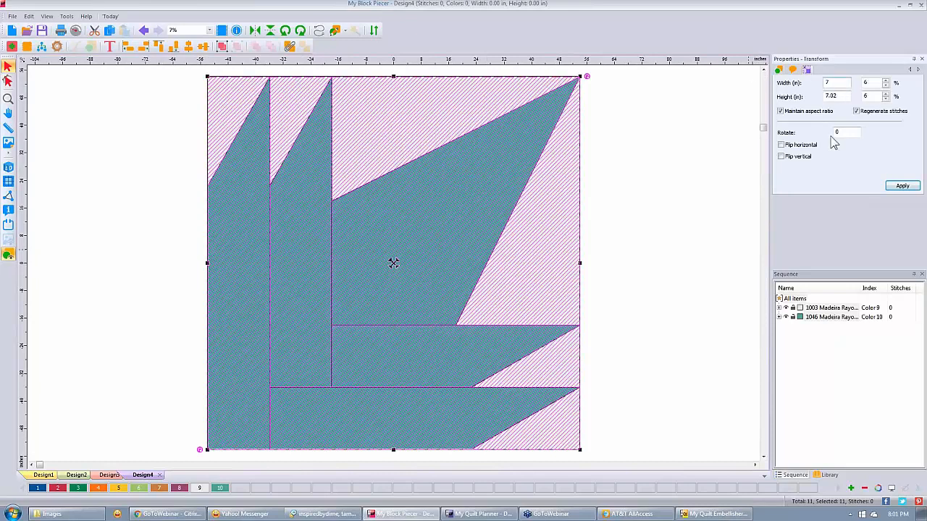
{"action": "left_click", "coordinate": [902, 186]}
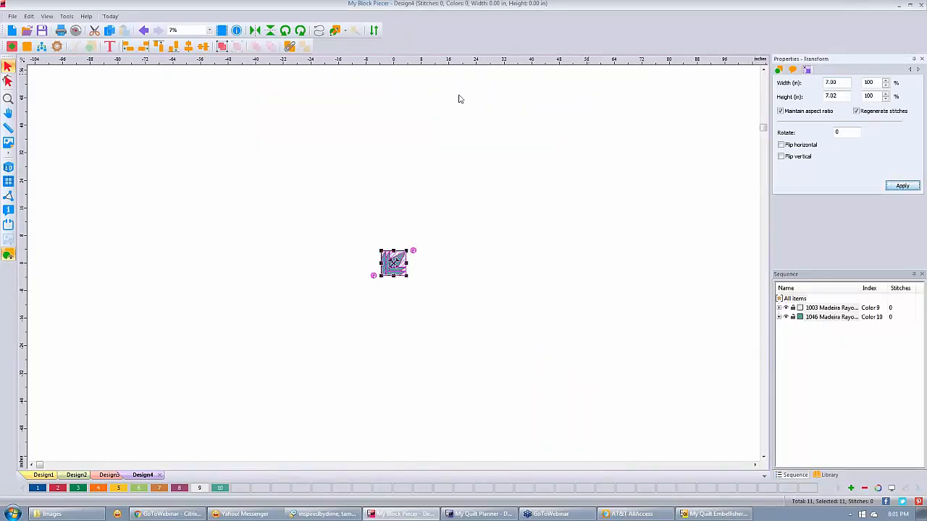
{"action": "right_click", "coordinate": [460, 60]}
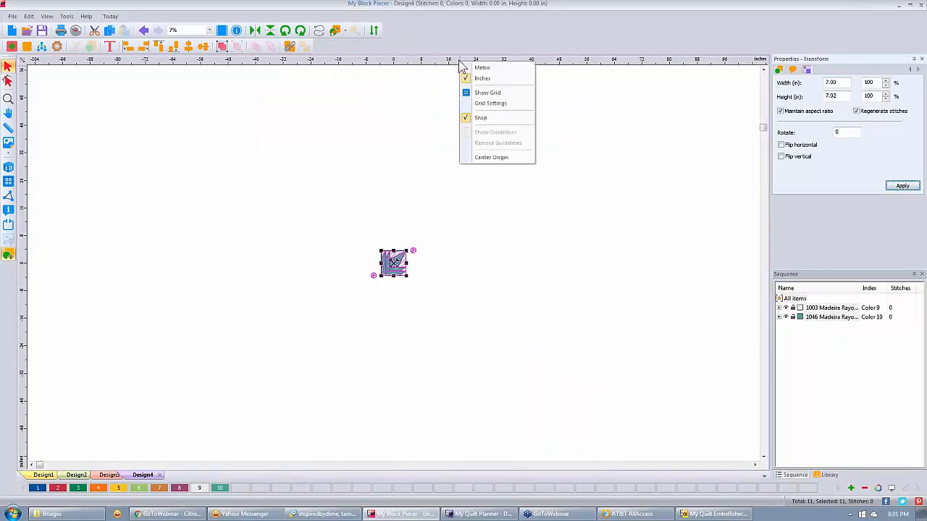
{"action": "left_click", "coordinate": [511, 158]}
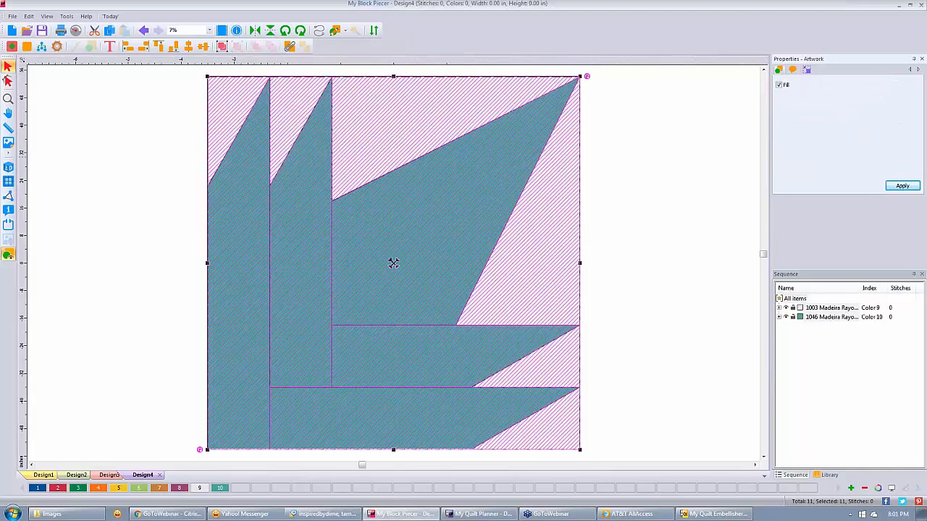
{"action": "left_click", "coordinate": [647, 166]}
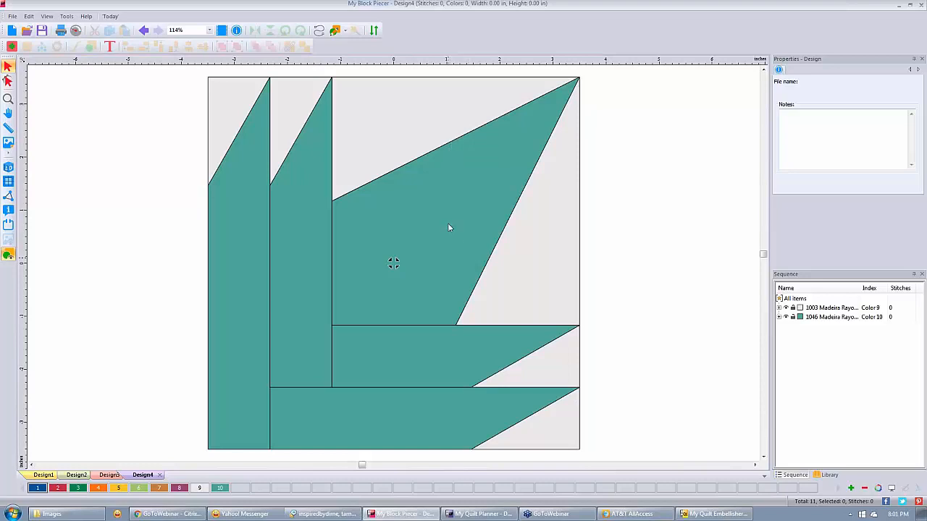
{"action": "left_click_drag", "start_coordinate": [188, 61], "coordinate": [187, 238]}
{"action": "mouse_move", "coordinate": [206, 78]}
{"action": "left_mouse_down"}
{"action": "mouse_move", "coordinate": [578, 447]}
{"action": "mouse_move", "coordinate": [601, 455]}
{"action": "left_mouse_up"}
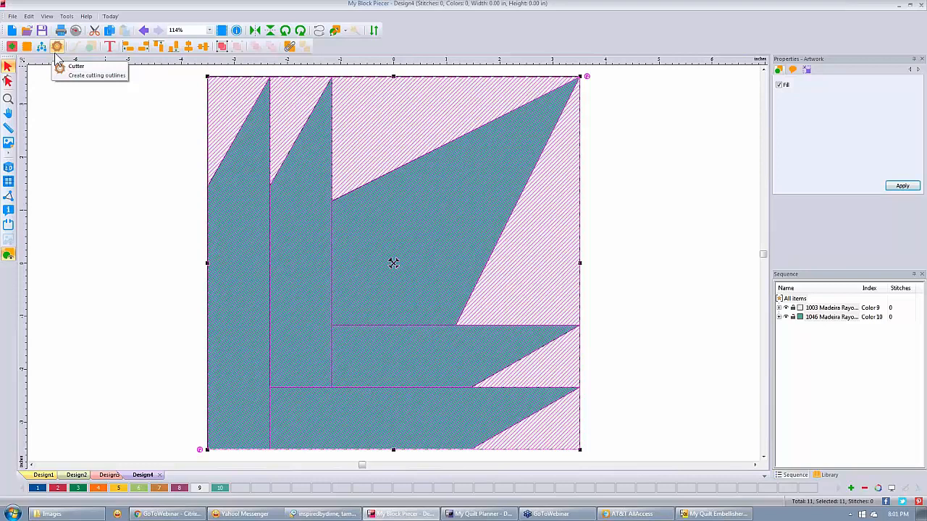
{"action": "left_click", "coordinate": [108, 217]}
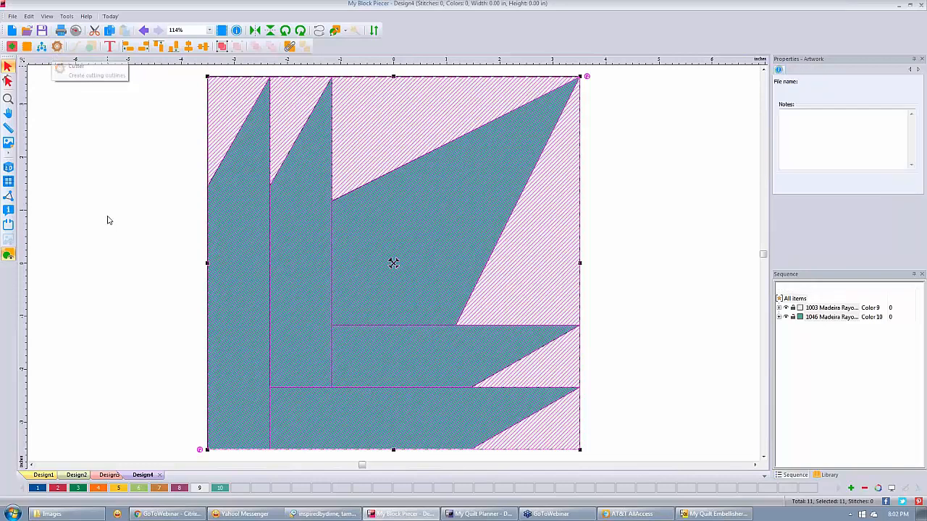
Preview the cutting layout of only the teal color 10 pieces with the Cutter, including Frame 2, and close it without saving
{"action": "left_click", "coordinate": [829, 320]}
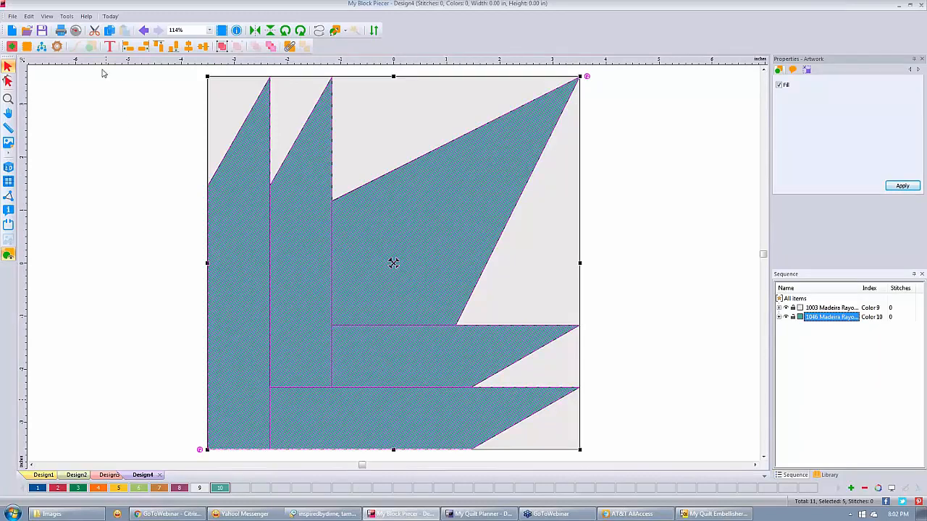
{"action": "left_click", "coordinate": [58, 48]}
{"action": "left_click", "coordinate": [310, 132]}
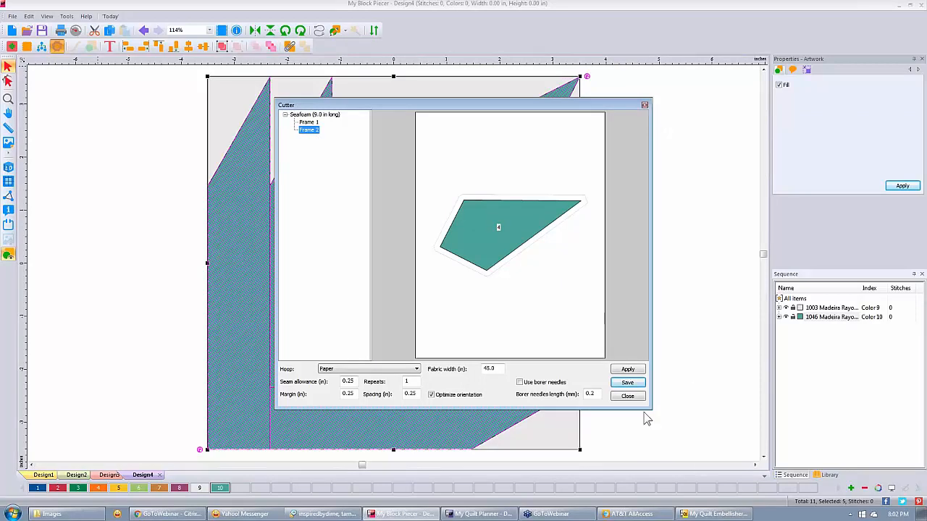
{"action": "left_click", "coordinate": [627, 398]}
{"action": "left_click", "coordinate": [662, 176]}
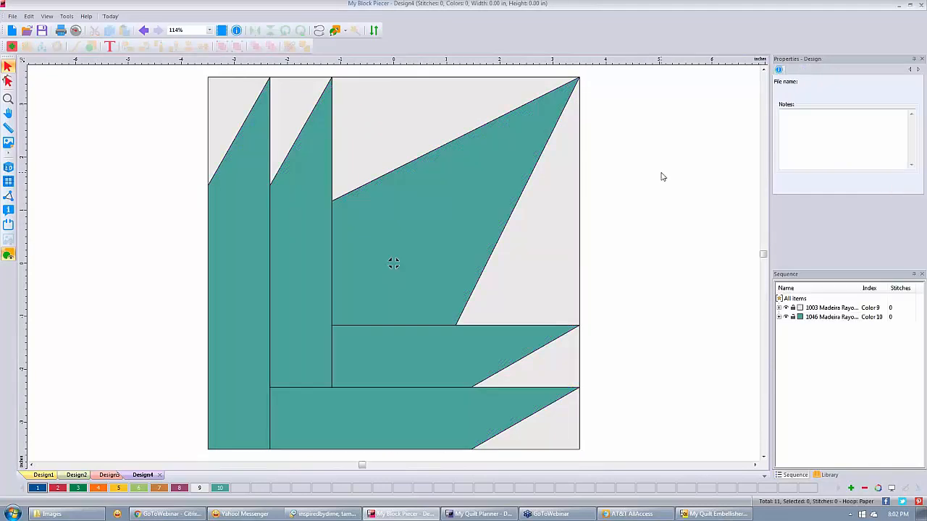